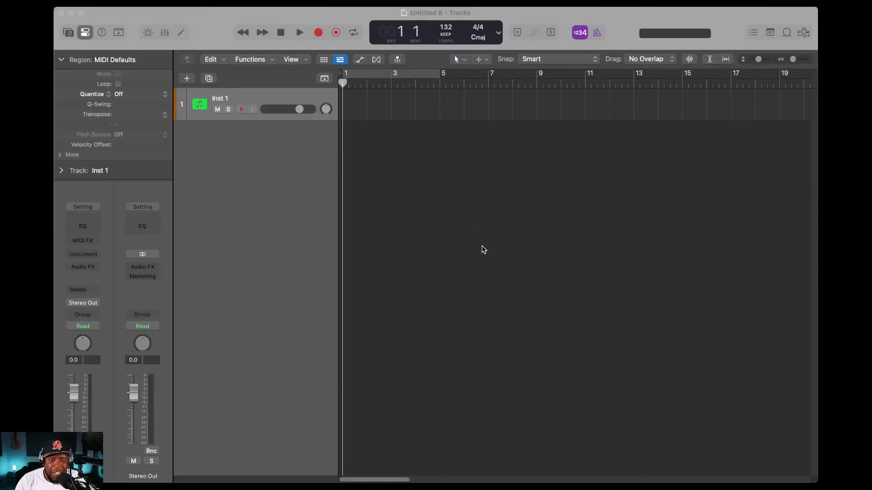
- Load Arturia's Augmented GRAND PIANO instrument on the Inst 1 track, try its sound, and close its plug-in window
click(89, 254)
mouse_move(91, 255)
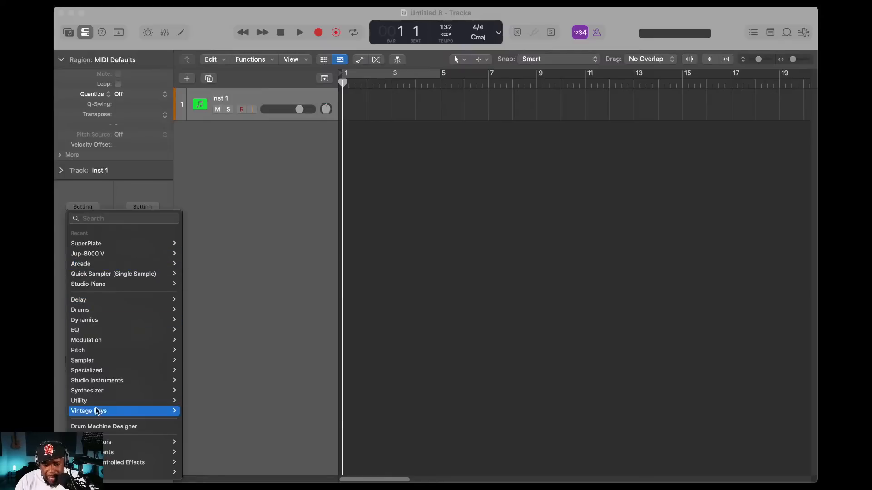
mouse_move(118, 453)
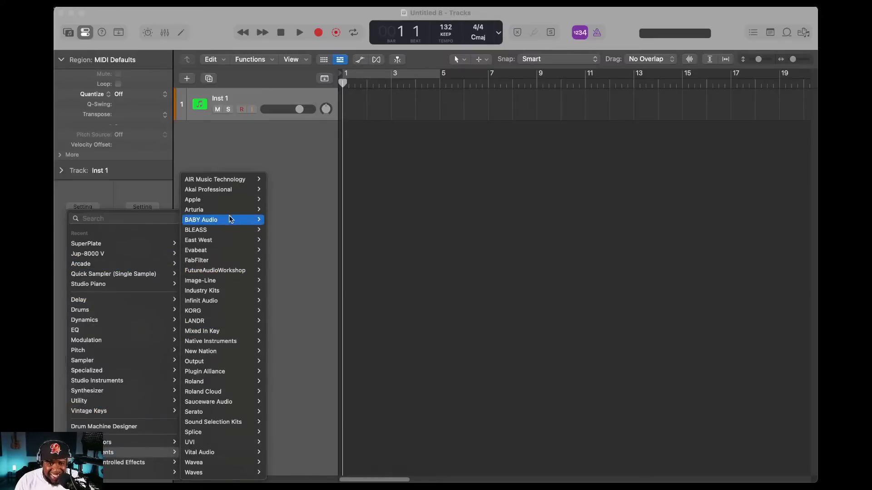
mouse_move(225, 220)
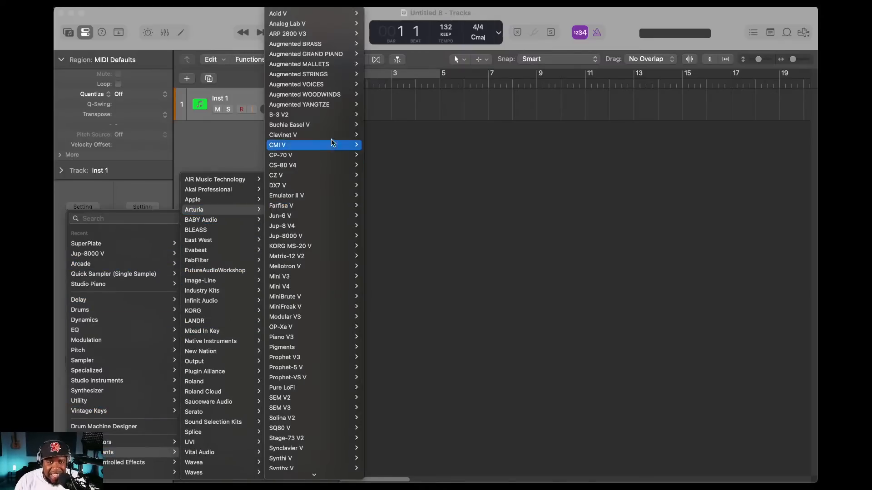
mouse_move(325, 55)
click(368, 55)
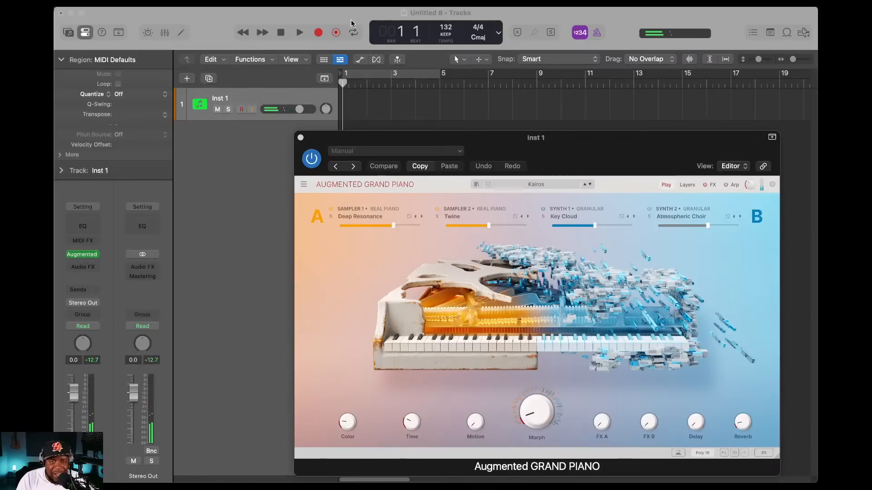
click(280, 32)
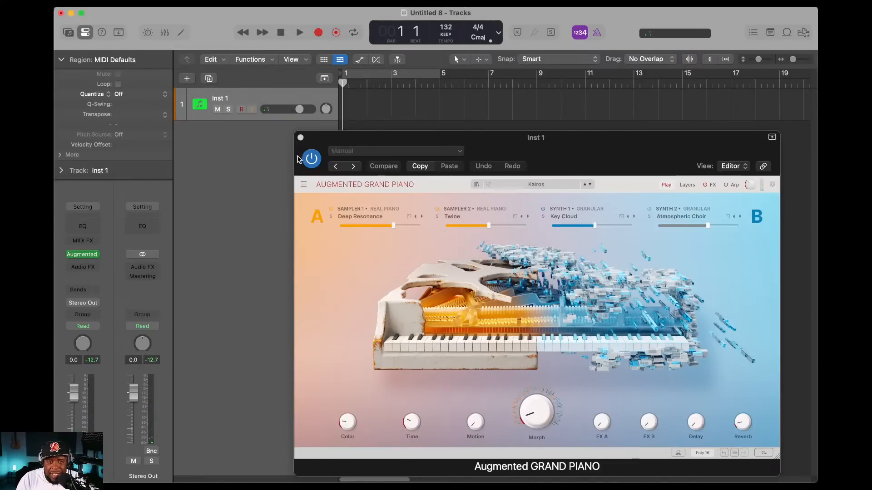
click(300, 137)
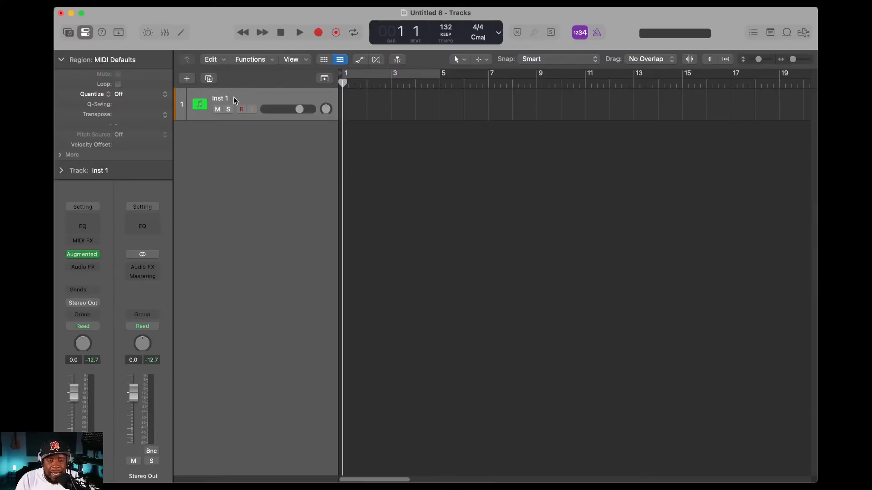
- Set the default quantize for new MIDI regions to 1/8 Note
click(149, 94)
click(189, 140)
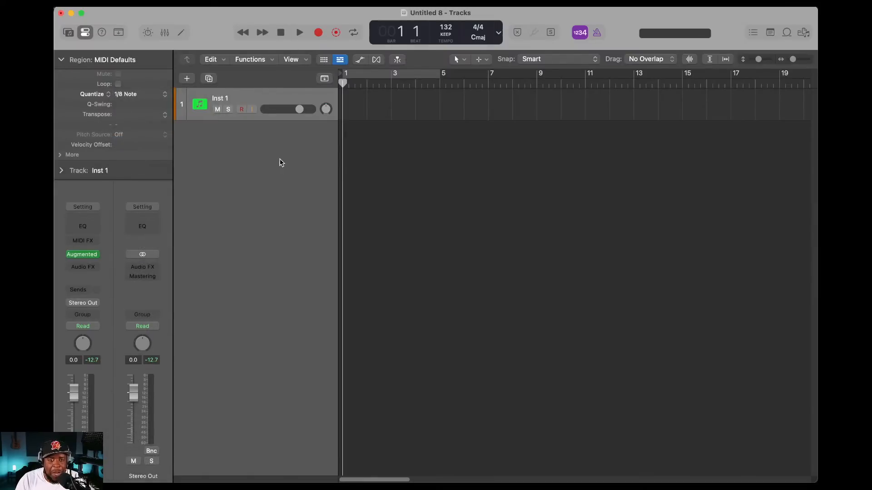
click(323, 32)
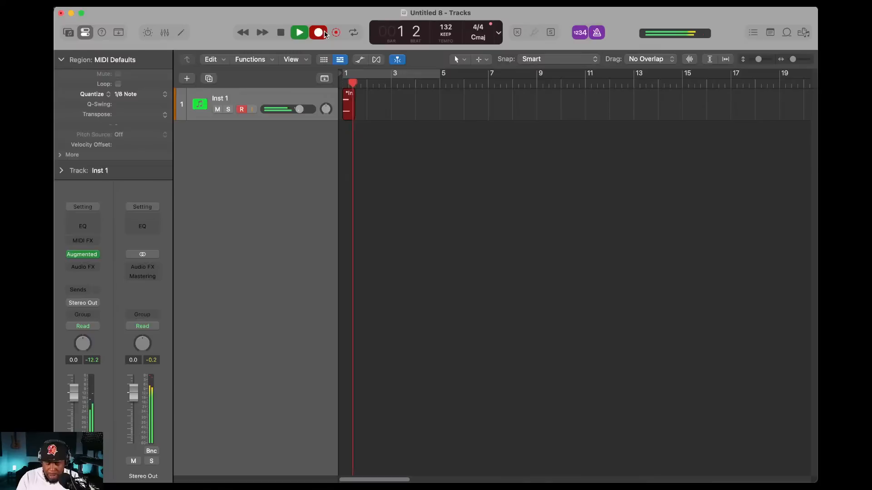
key(space)
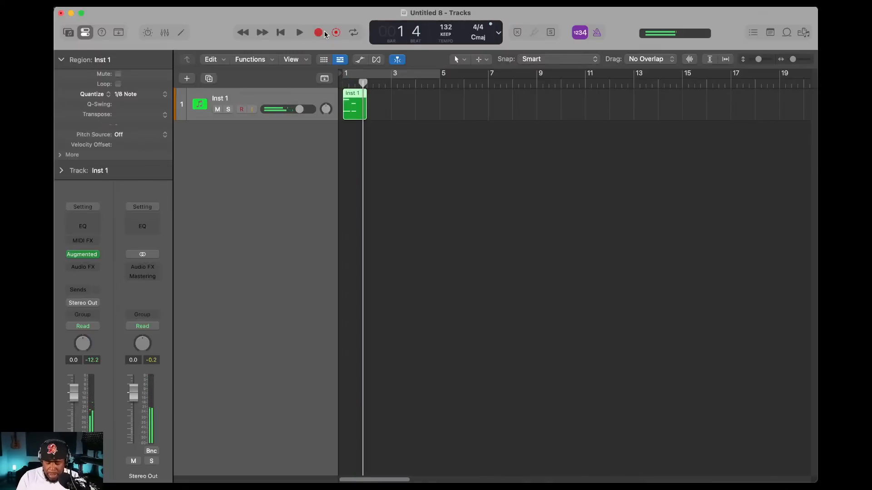
key(super+z)
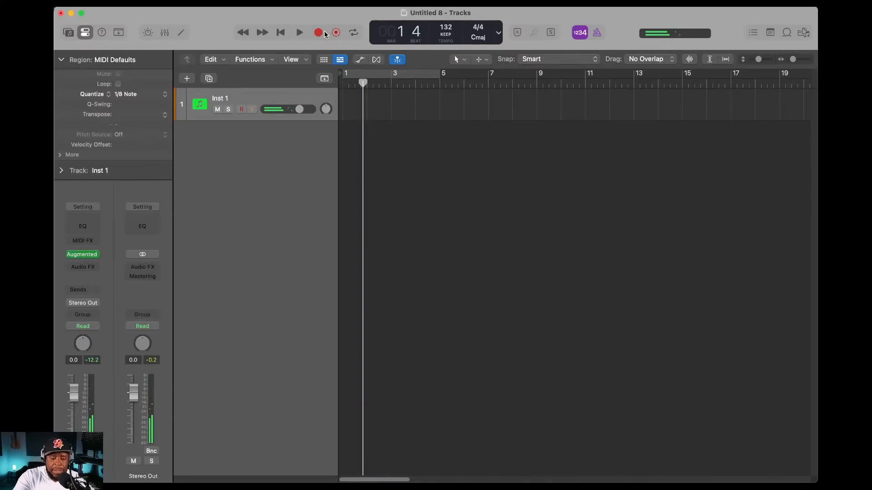
- Record an eight-bar piano part on the Inst 1 track, starting at bar 1
click(324, 32)
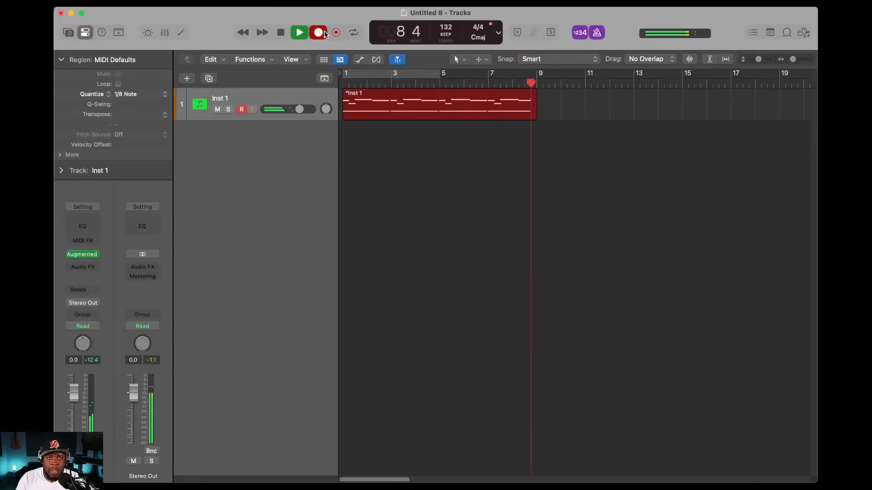
key(space)
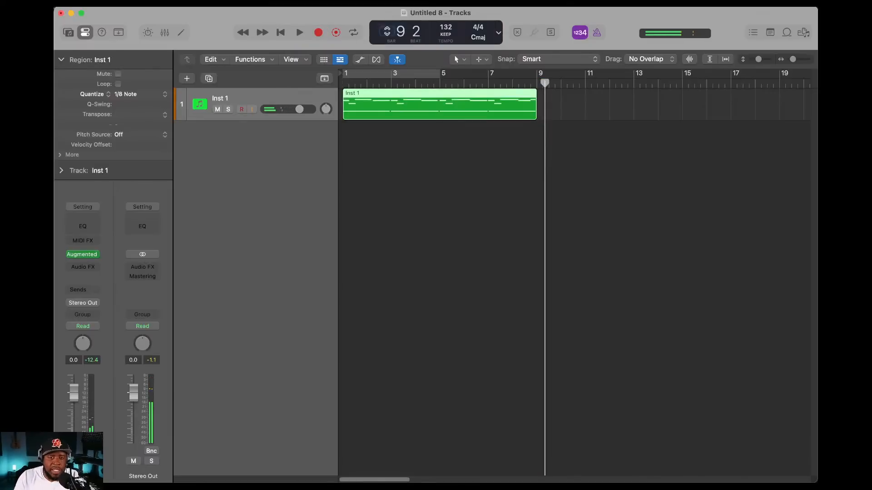
- Turn on cycling from bar 1 to bar 9 to cover the recorded region, and play it from the start
click(407, 68)
drag(439, 72, 540, 71)
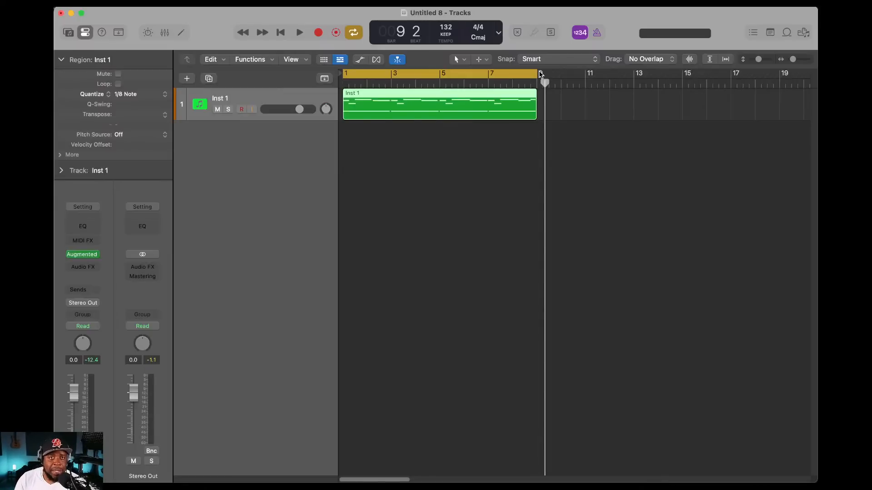
click(345, 81)
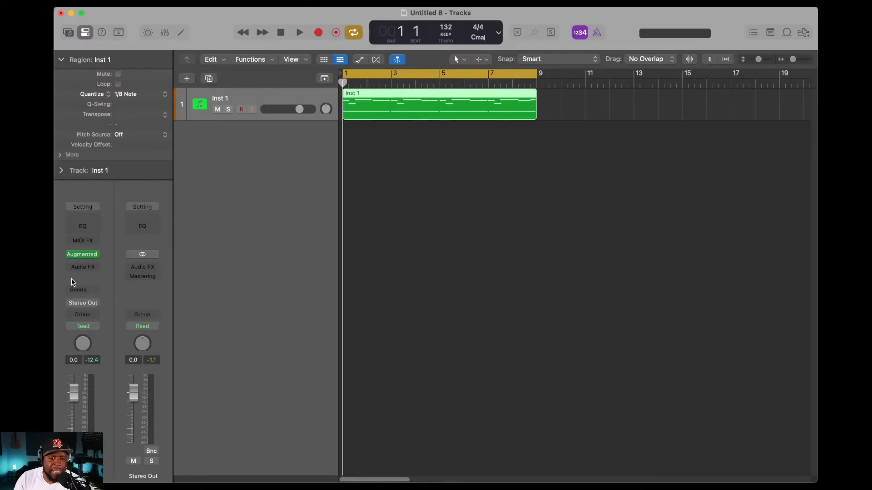
key(space)
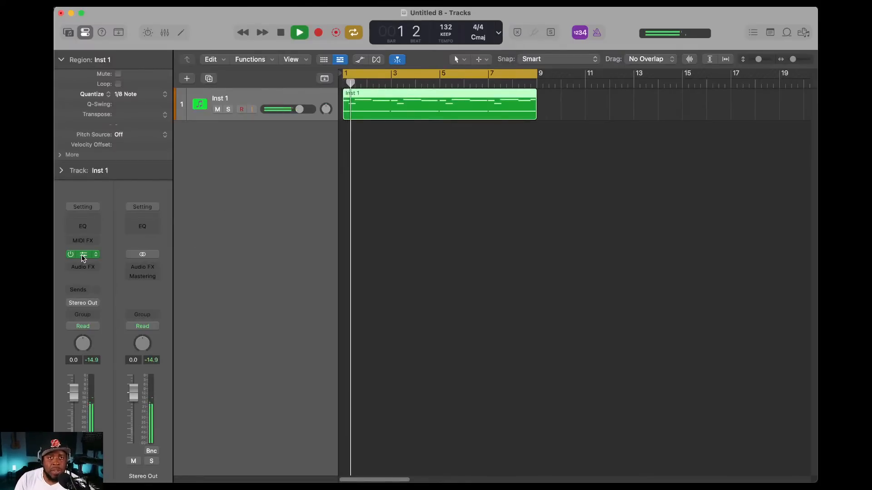
- Duplicate the Inst 1 track with its instrument and record a second part of long notes on the new track from bar 1
click(209, 79)
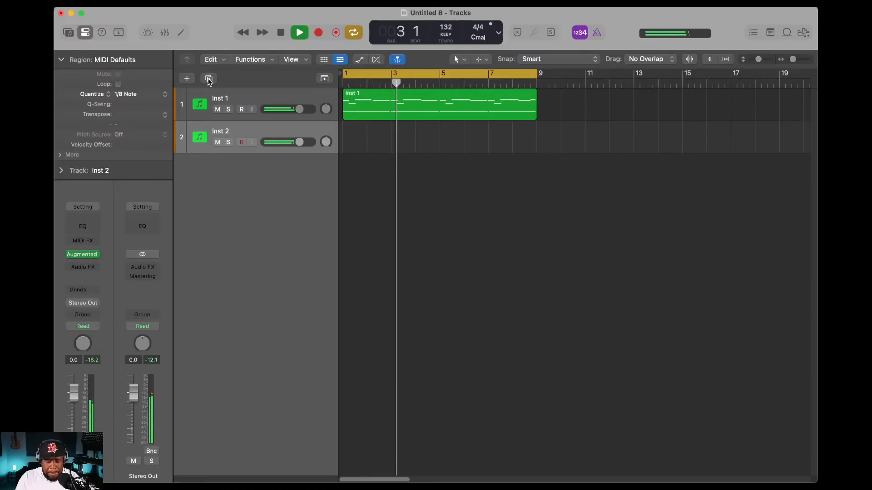
click(281, 32)
click(318, 33)
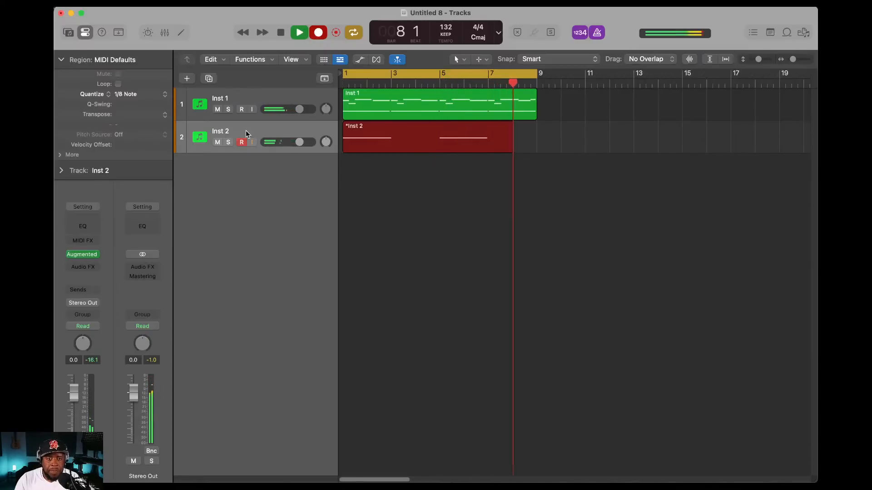
key(space)
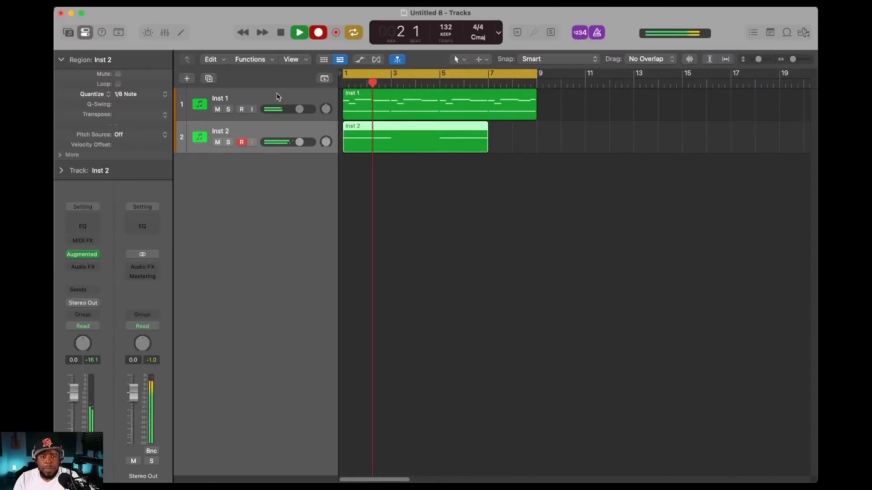
click(303, 36)
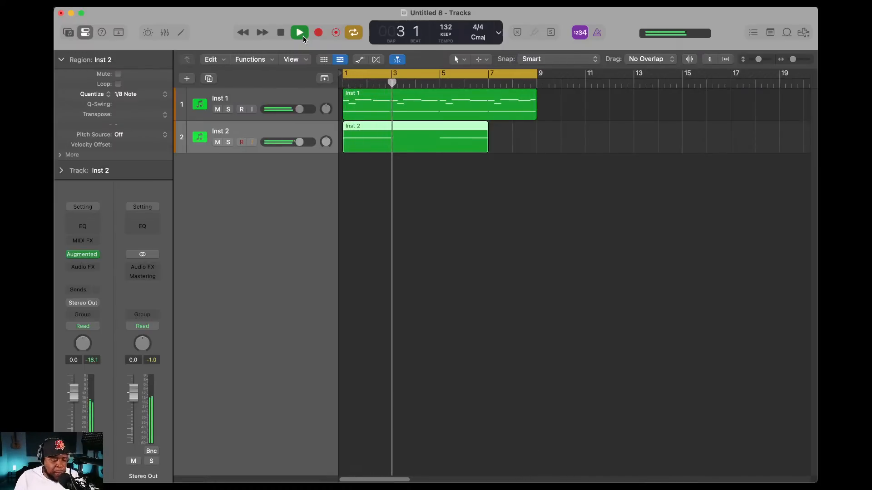
key(space)
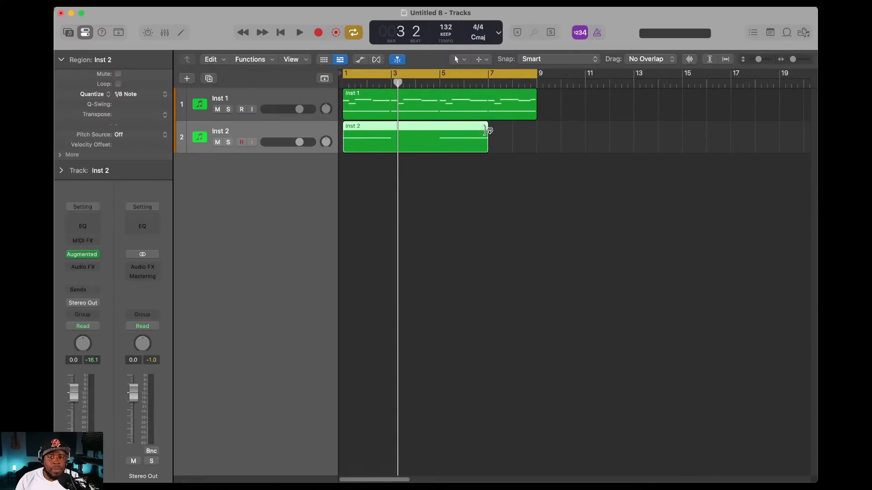
- Extend the Inst 2 region to bar 9 and play both tracks back from the start
drag(487, 143, 535, 135)
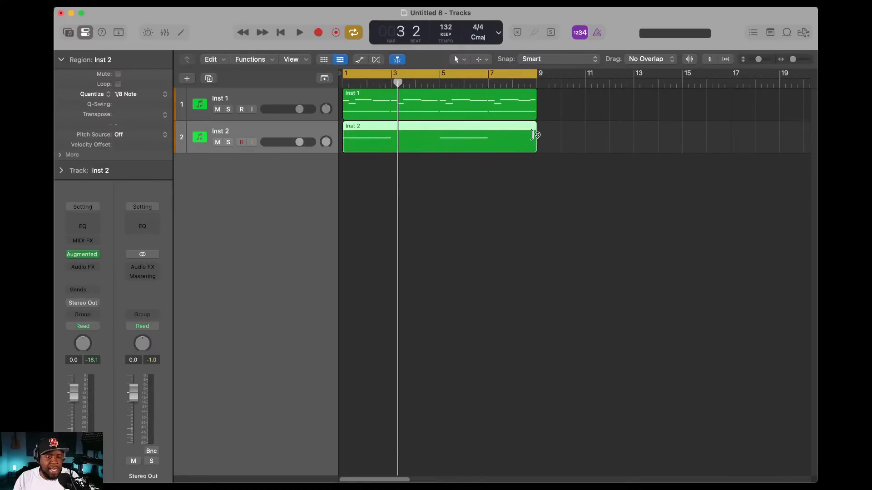
key(space)
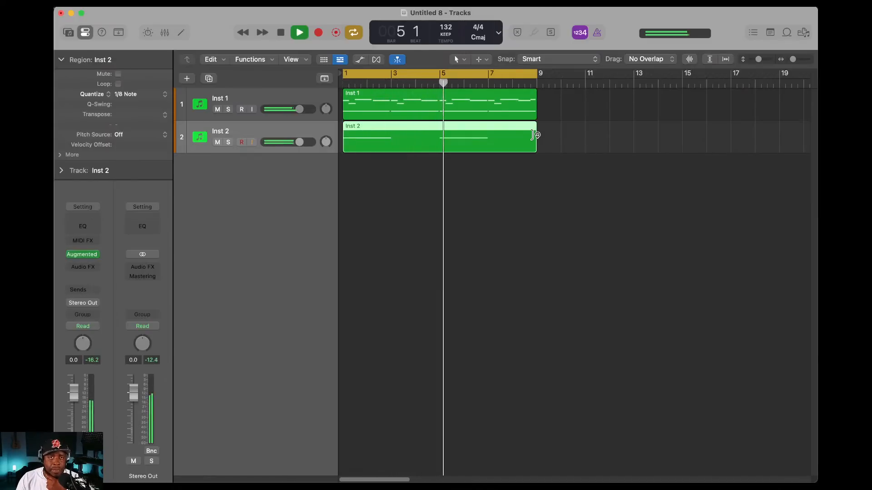
key(space)
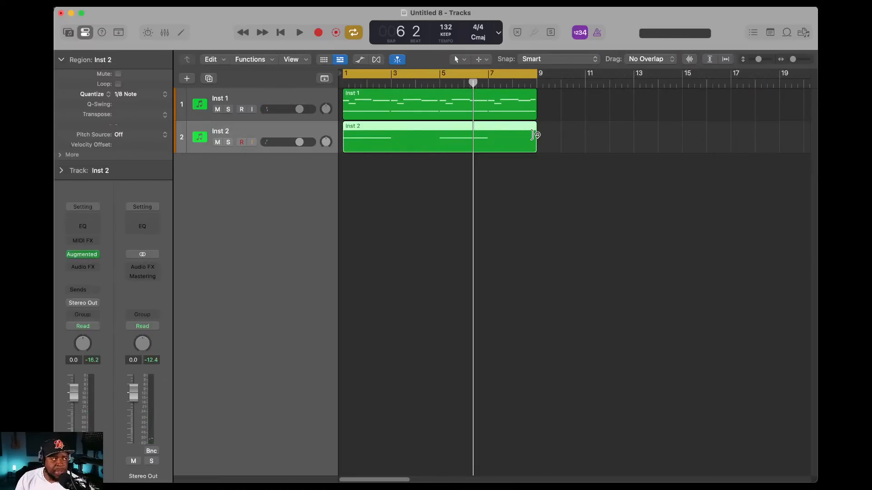
key(Return)
key(space)
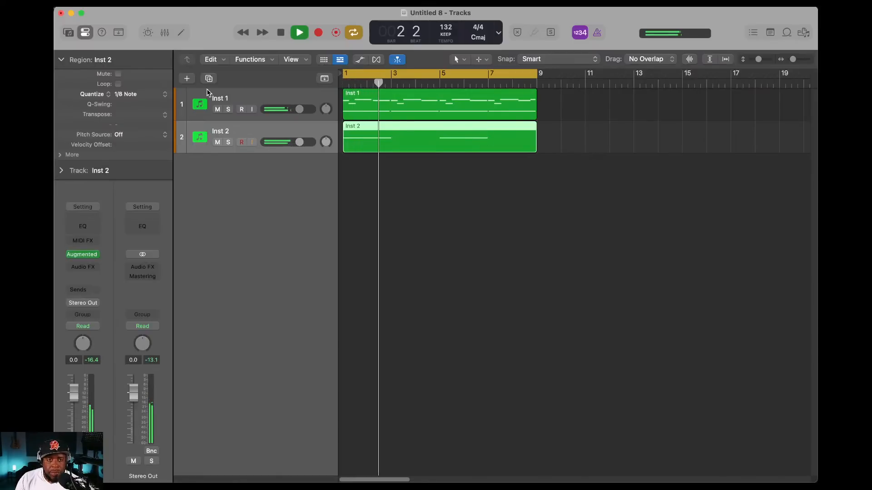
- Add a third track duplicating the Inst 2 setup and change its Augmented GRAND PIANO preset to Lost Soul
key(cmd+d)
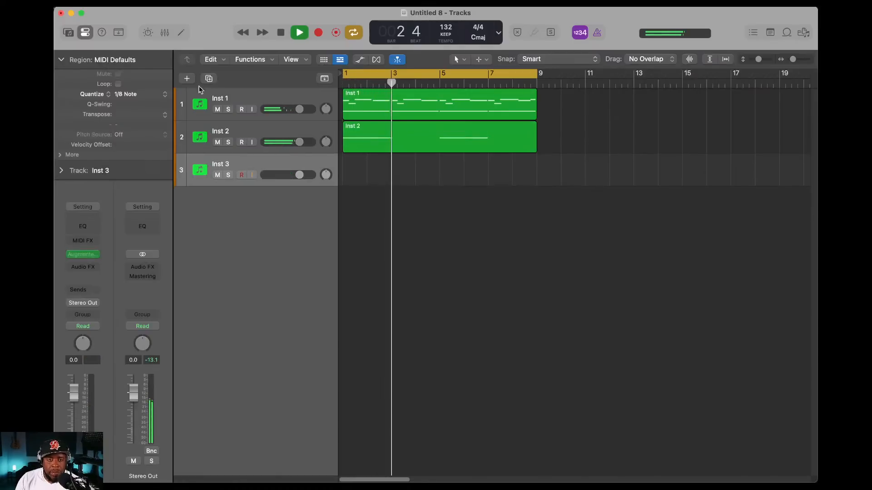
click(83, 254)
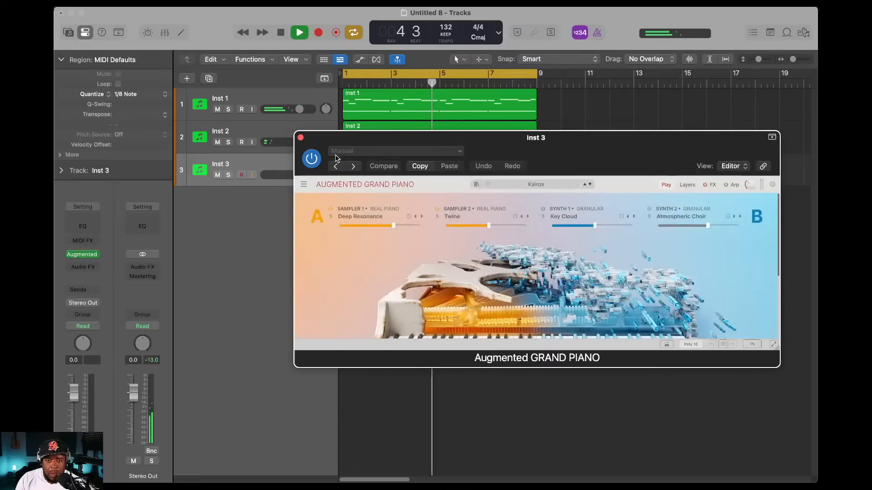
click(590, 185)
click(590, 184)
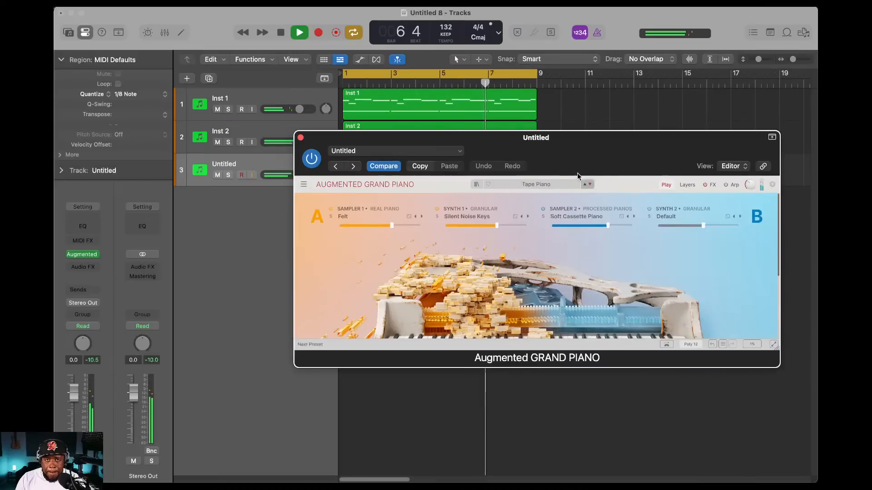
click(590, 185)
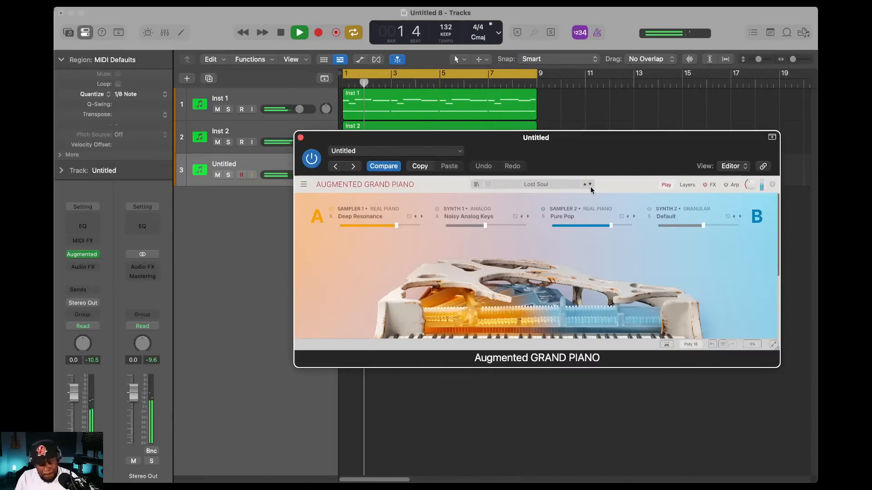
- Record an eight-bar melody on the third track over the cycle range, then end recording while playback continues
key(space)
key(r)
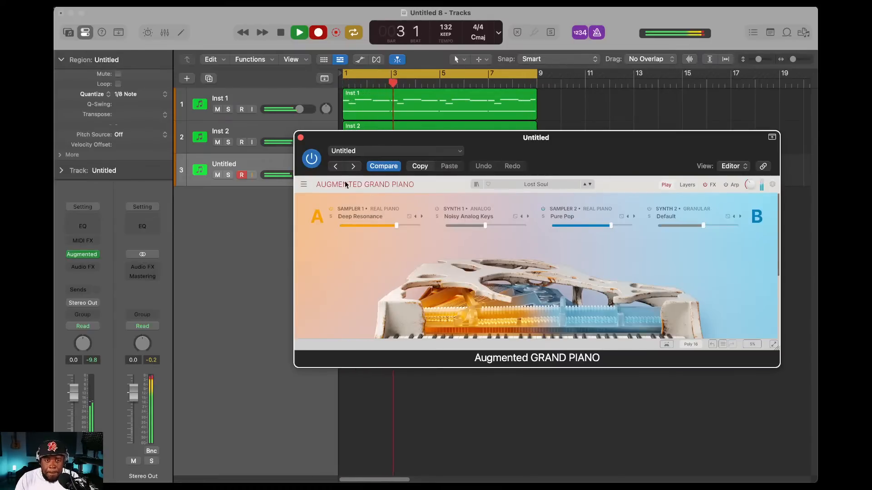
click(300, 138)
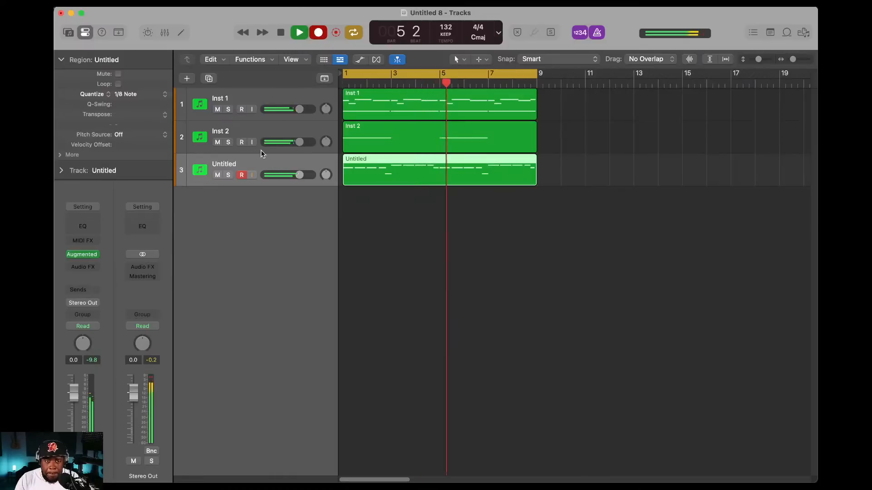
click(242, 175)
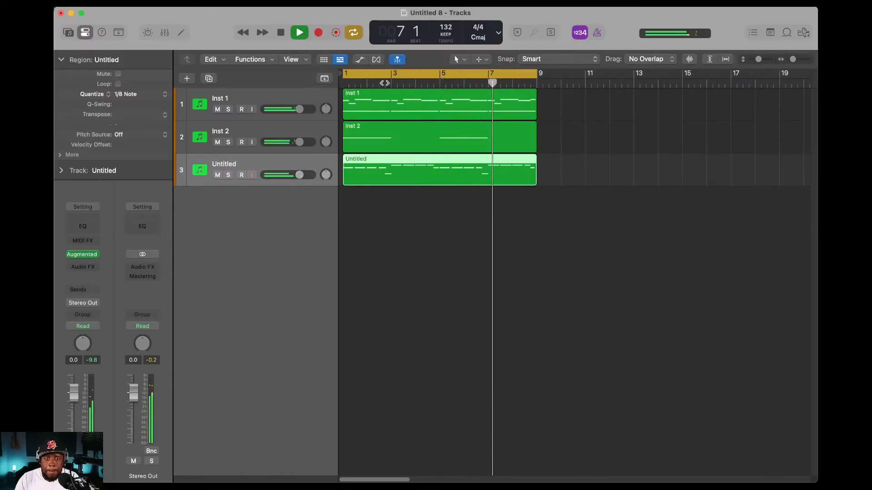
- Open the third track's region in the Piano Roll and use the Velocity Tool to set the bar 5 F4 note's velocity to 74
double_click(455, 175)
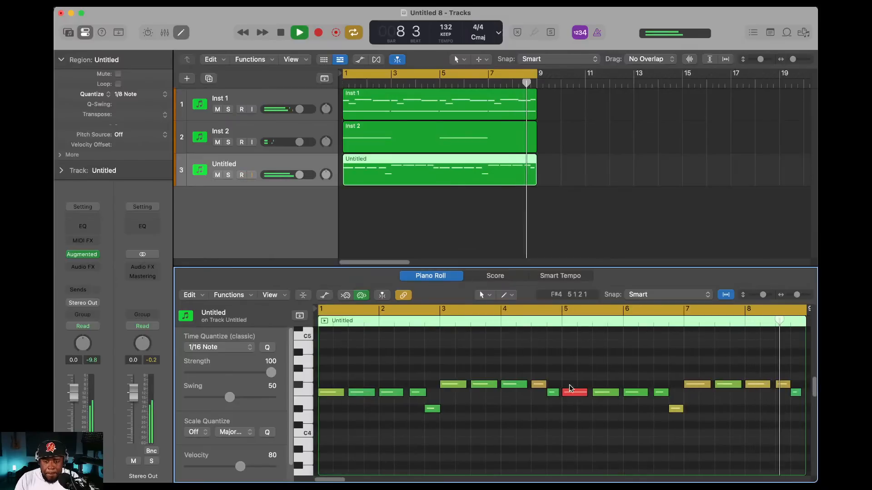
click(513, 296)
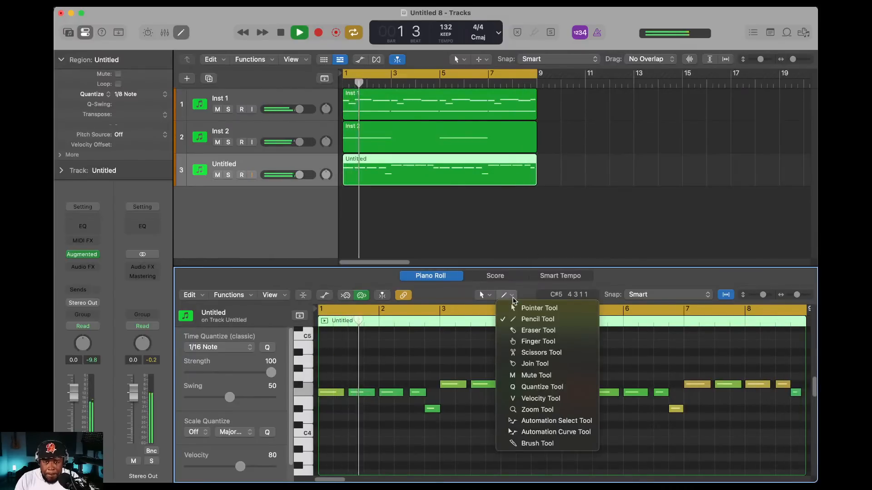
click(529, 398)
key(super)
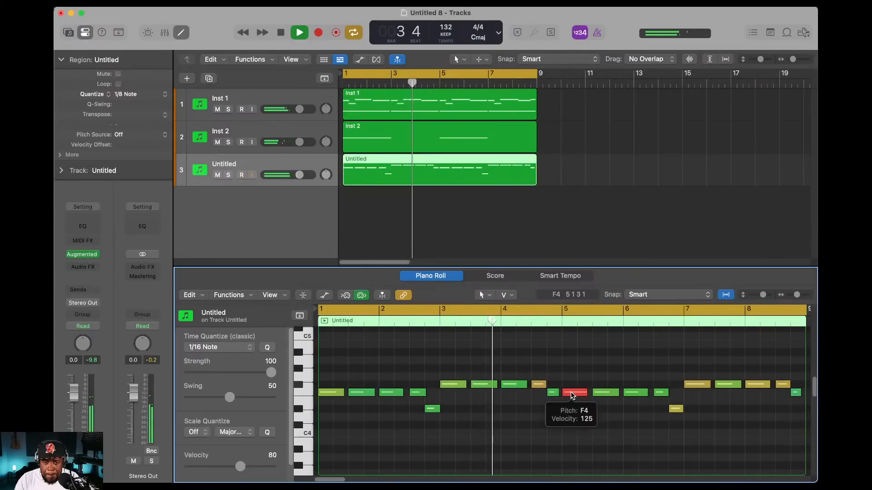
drag(573, 398, 558, 302)
drag(578, 390, 570, 463)
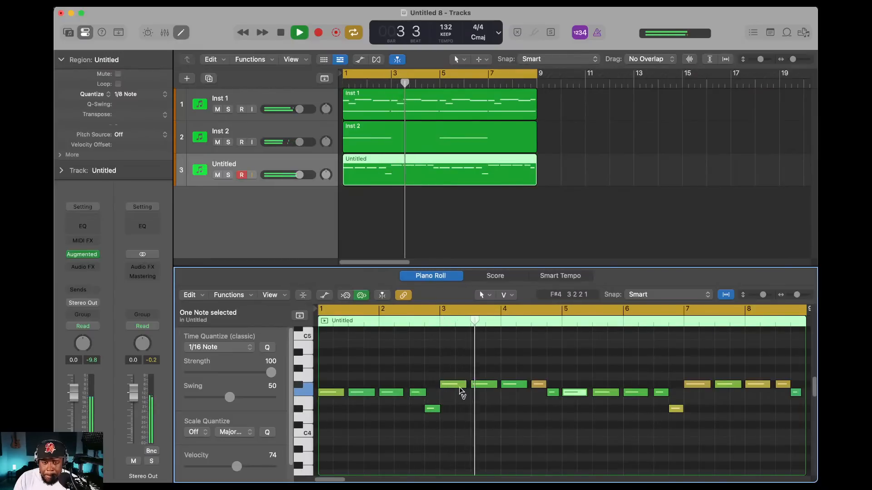
- Select the first F#4 note in bar 3 and lower the third track's volume to -4.0 dB during playback
click(453, 384)
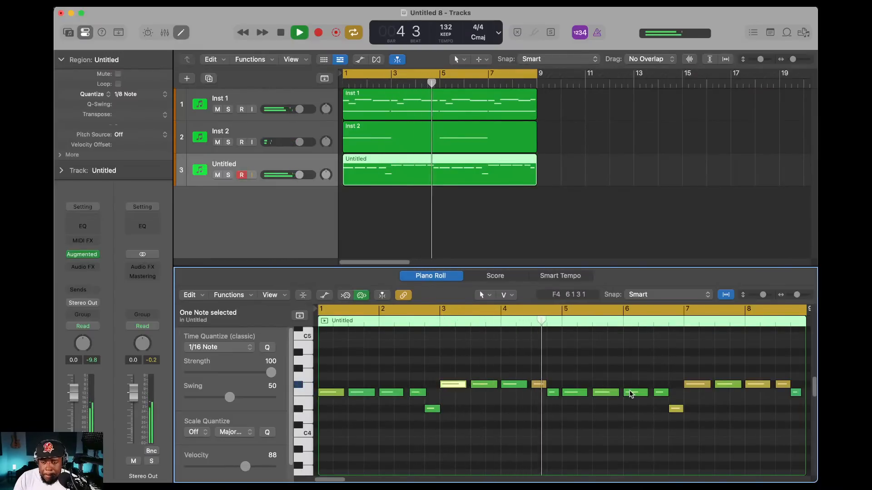
mouse_move(618, 390)
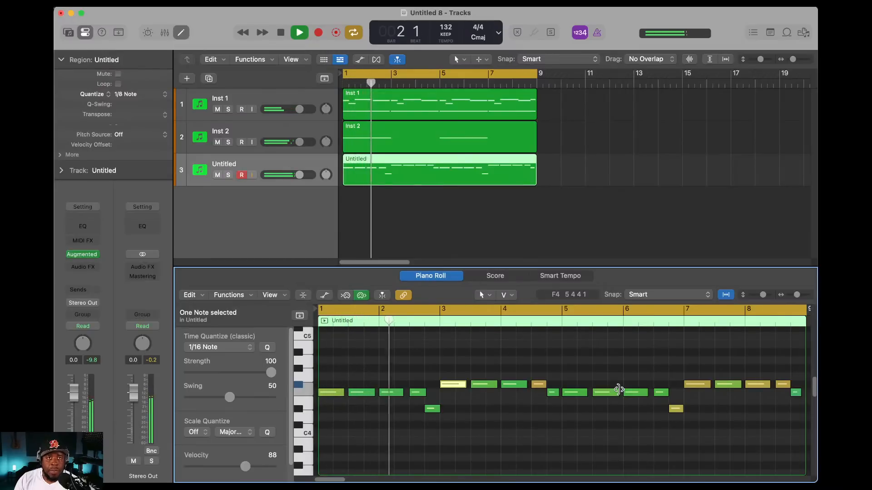
drag(299, 175, 291, 175)
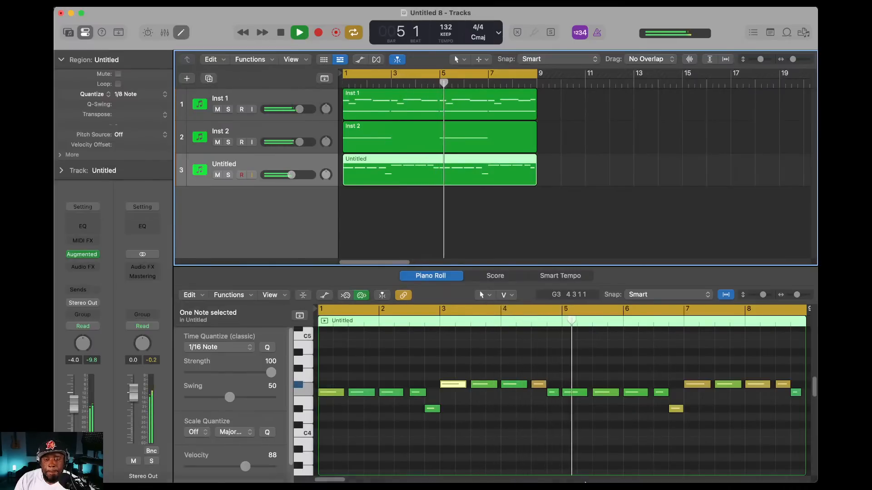
mouse_move(576, 468)
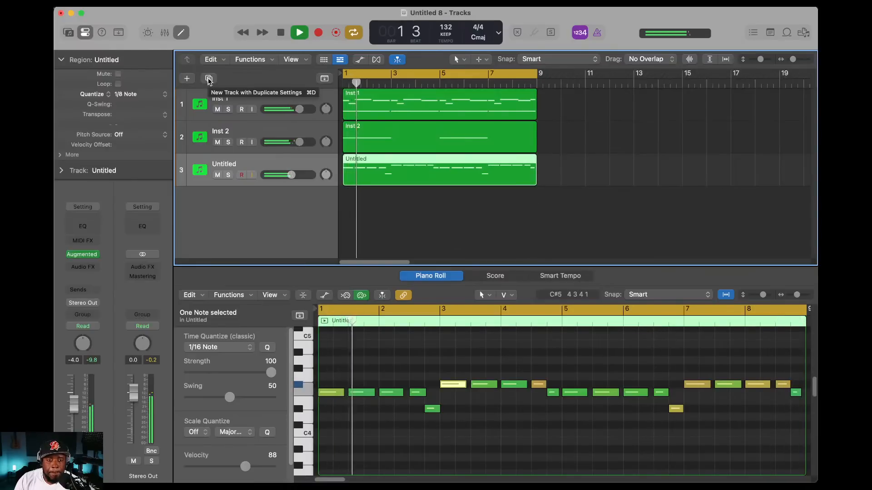
- Add a fourth track with duplicated settings and replace its instrument with Arturia Augmented VOICES in stereo
click(209, 79)
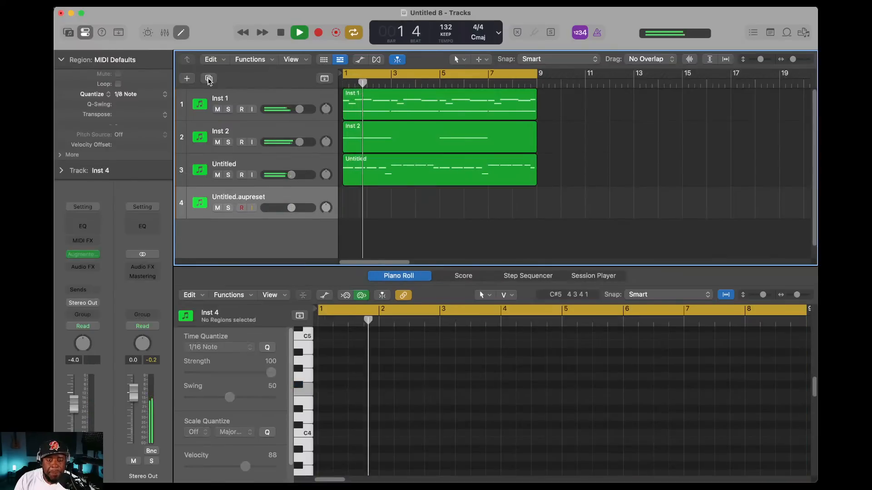
click(82, 256)
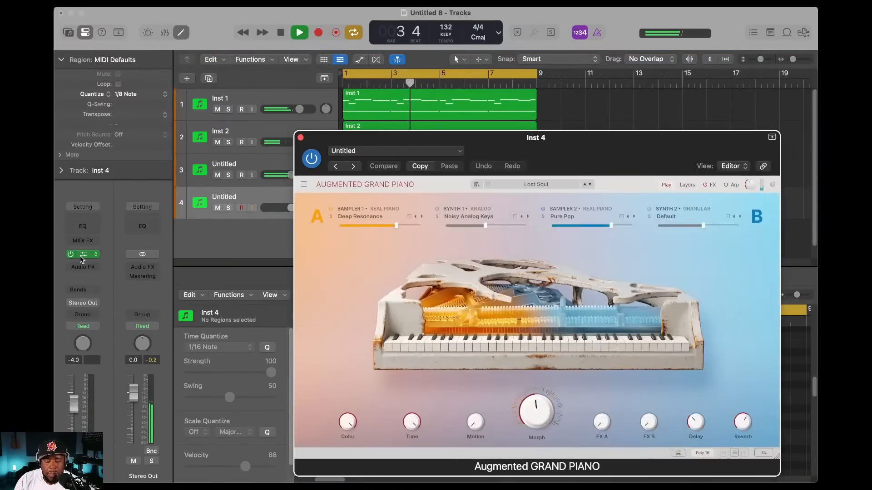
click(300, 137)
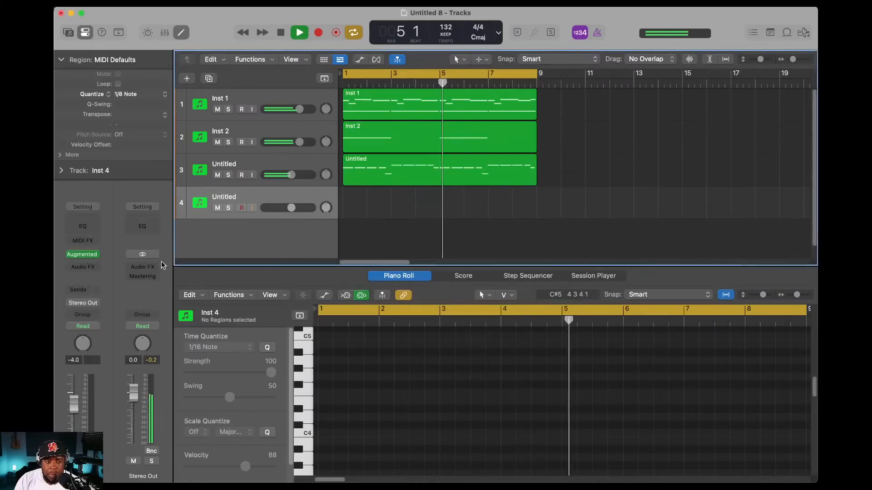
click(87, 255)
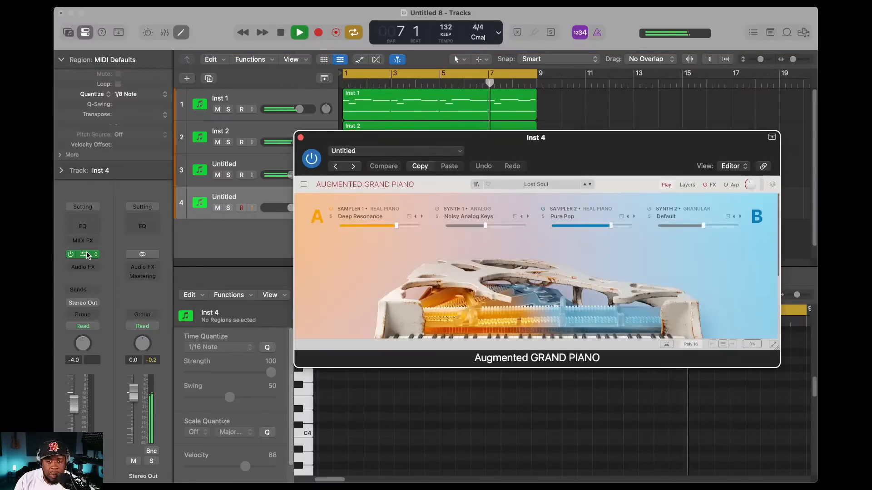
click(86, 255)
click(87, 255)
click(87, 256)
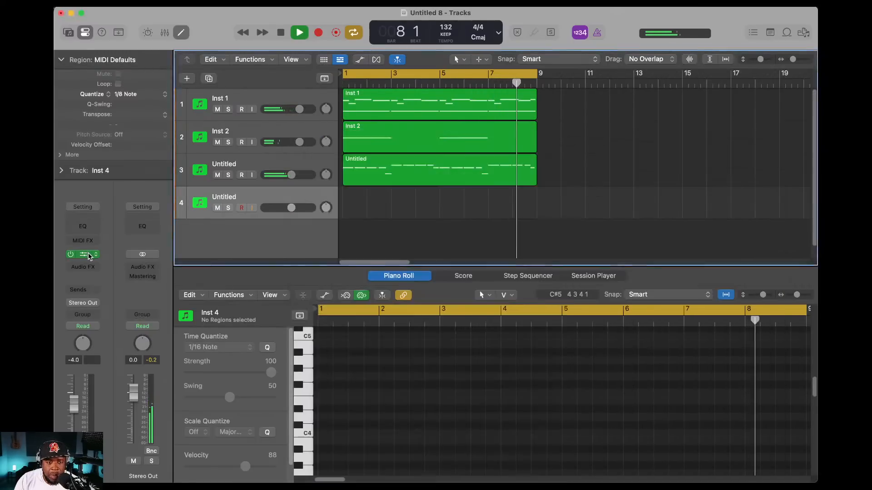
click(93, 255)
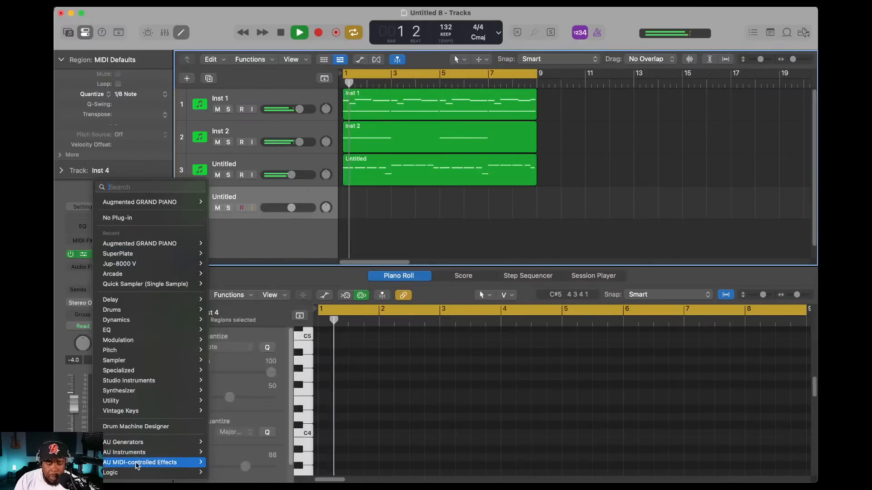
mouse_move(181, 447)
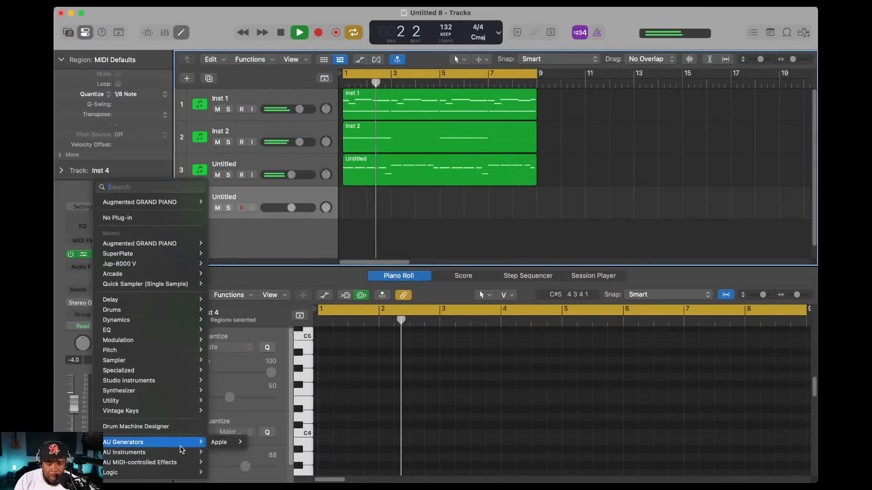
mouse_move(262, 239)
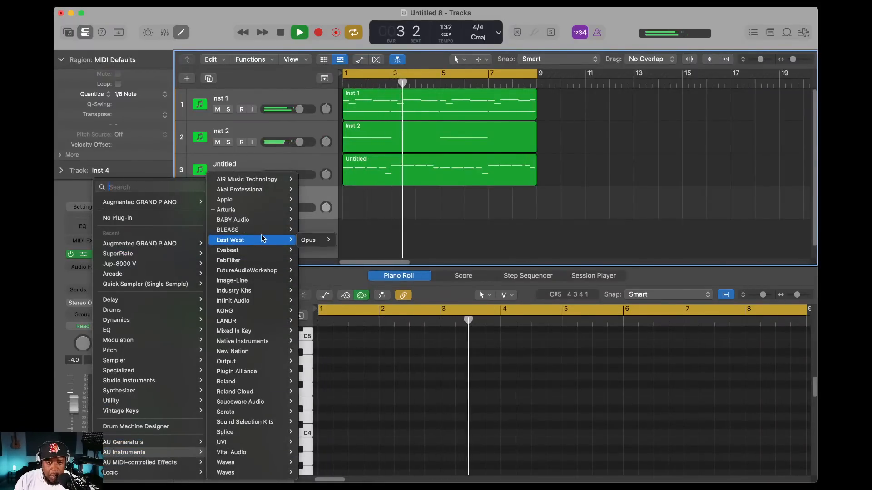
mouse_move(259, 211)
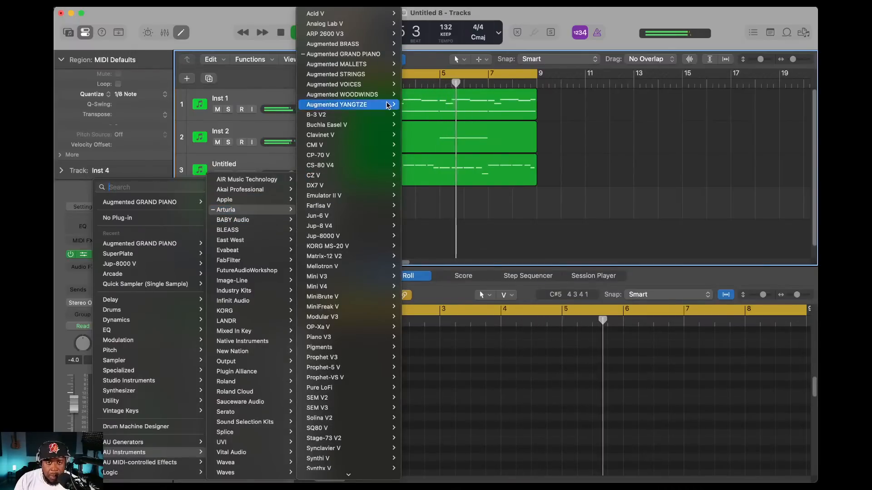
mouse_move(373, 86)
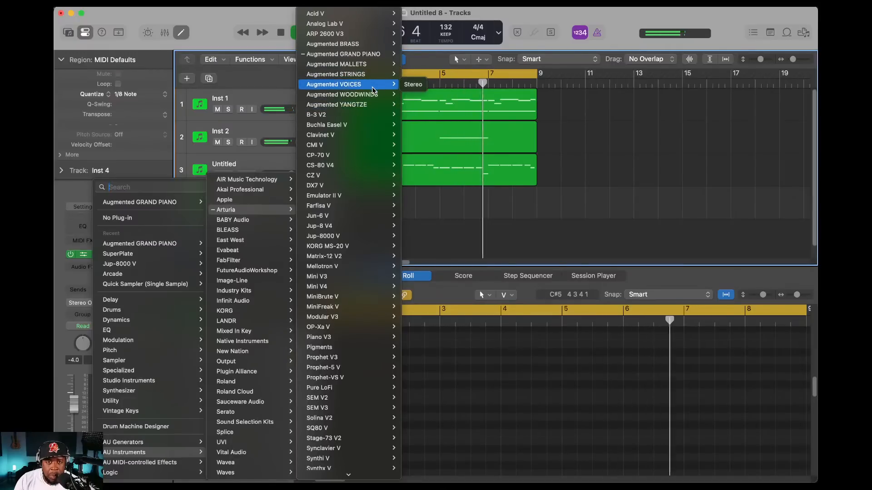
click(416, 86)
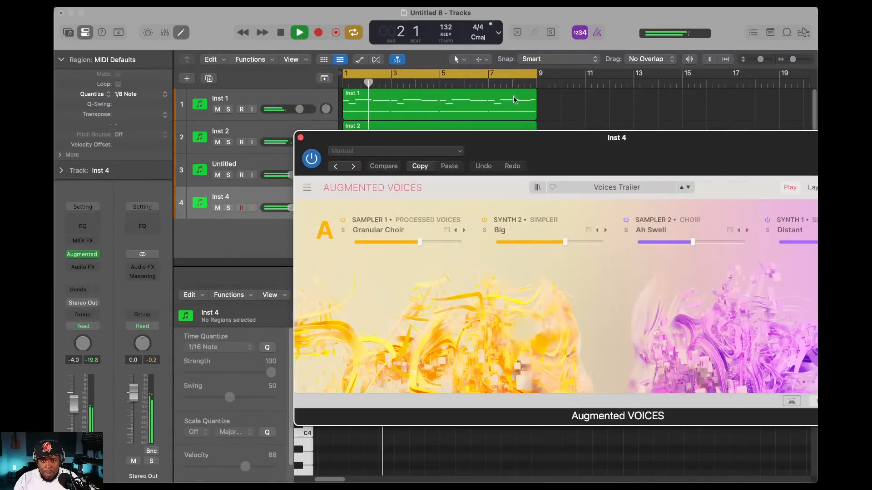
- Browse the Augmented VOICES presets to Pulsing Pad, close the instrument window and stop playback
click(688, 189)
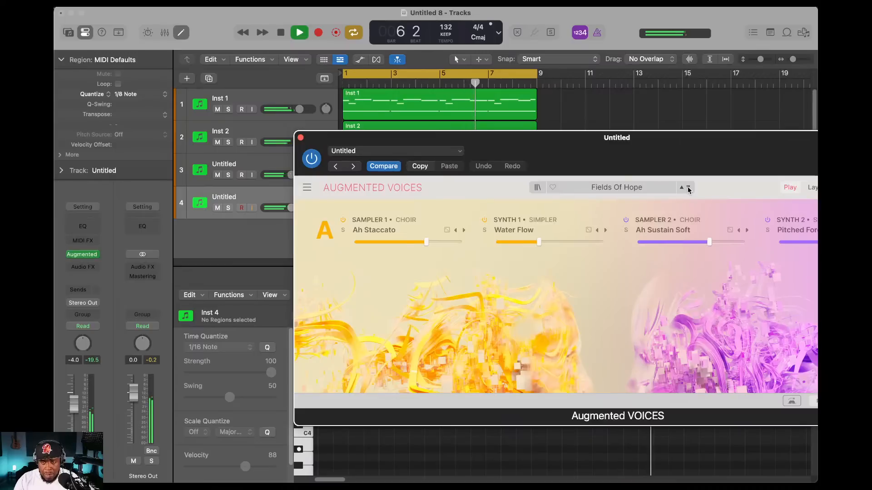
click(688, 189)
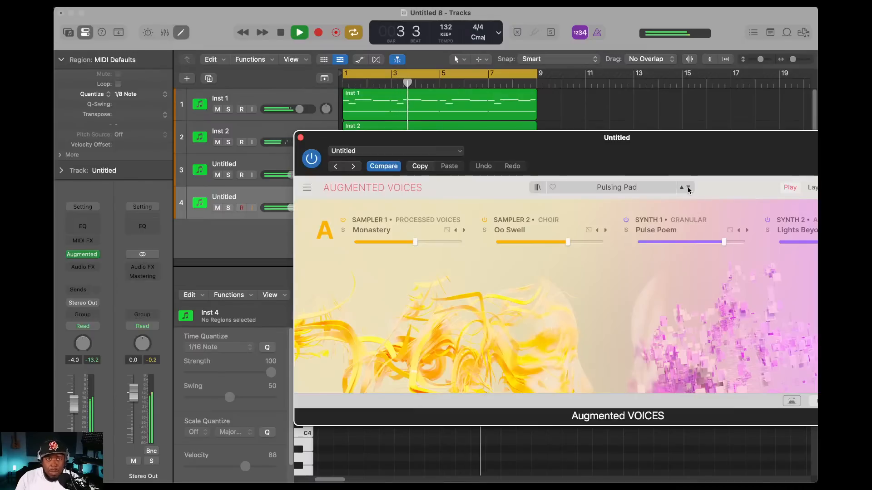
click(301, 138)
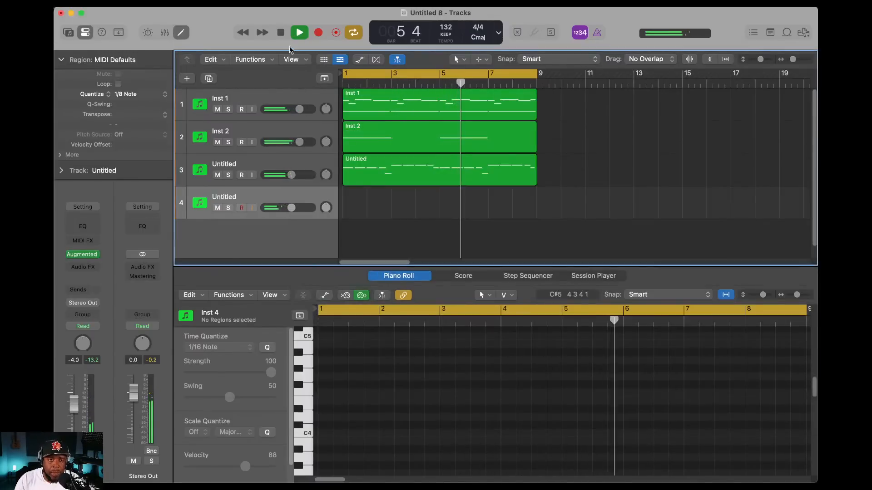
key(space)
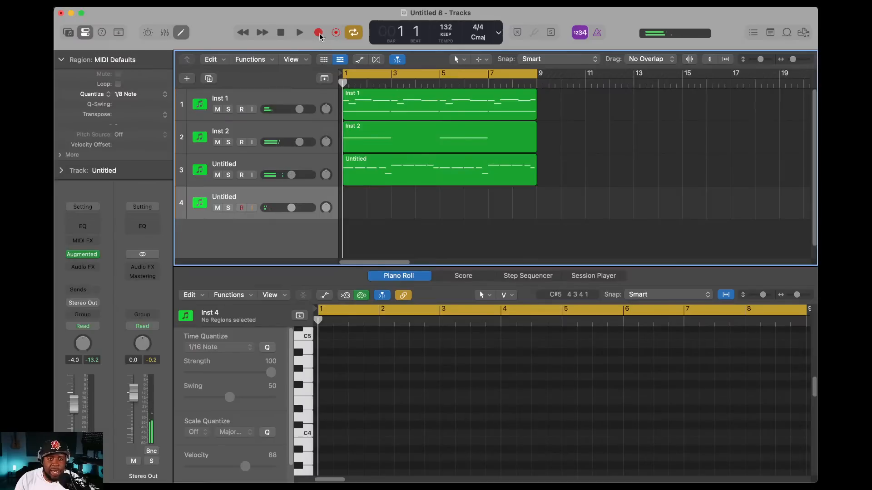
click(318, 33)
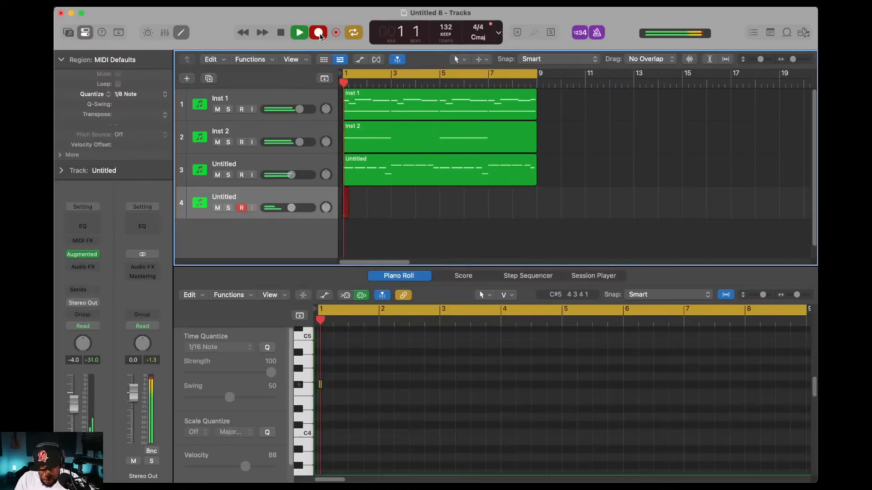
key(space)
key(super+z)
- Record an eight-bar part on the fourth track, then lower its volume to -7.0 dB during playback
click(319, 34)
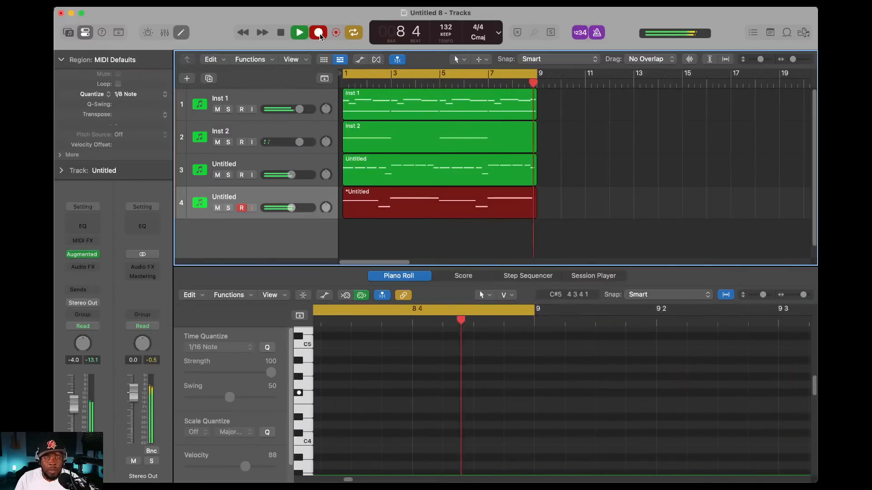
click(300, 36)
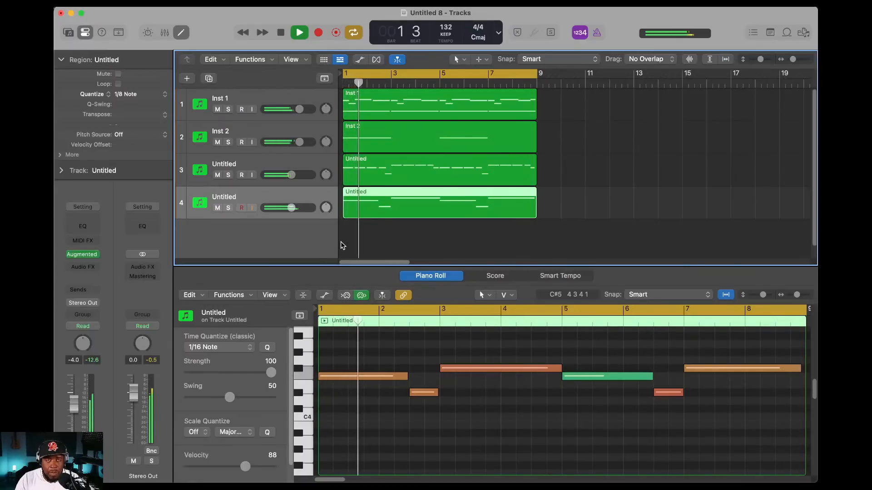
drag(291, 207, 286, 208)
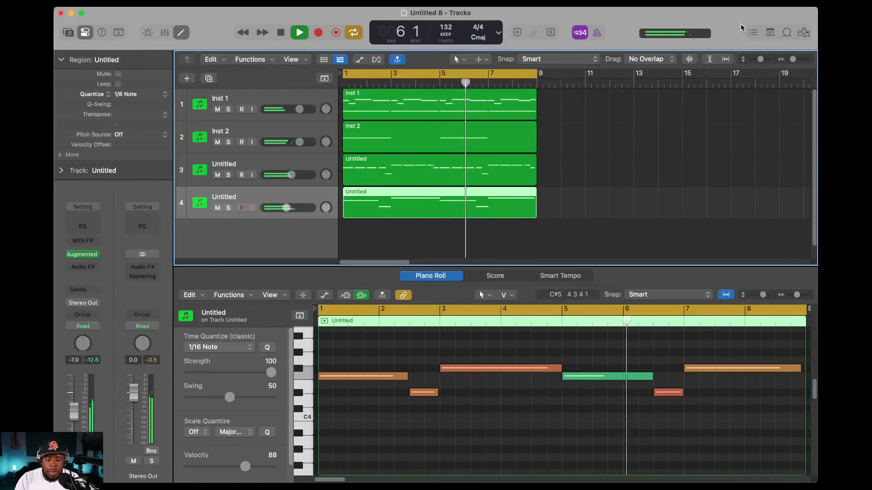
key(space)
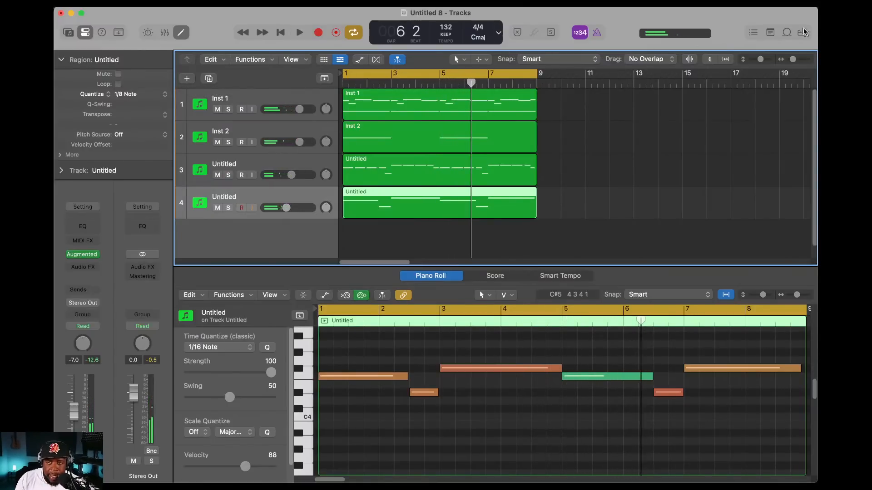
- Close the lower editor and browse all files to the Hi Hats folder of Bolo - 2025 Kit in the bookmarked kits
key(x)
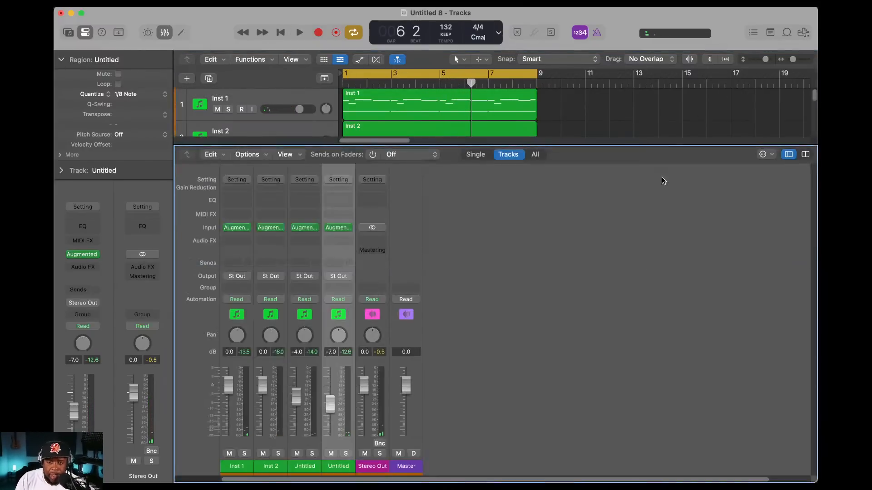
key(x)
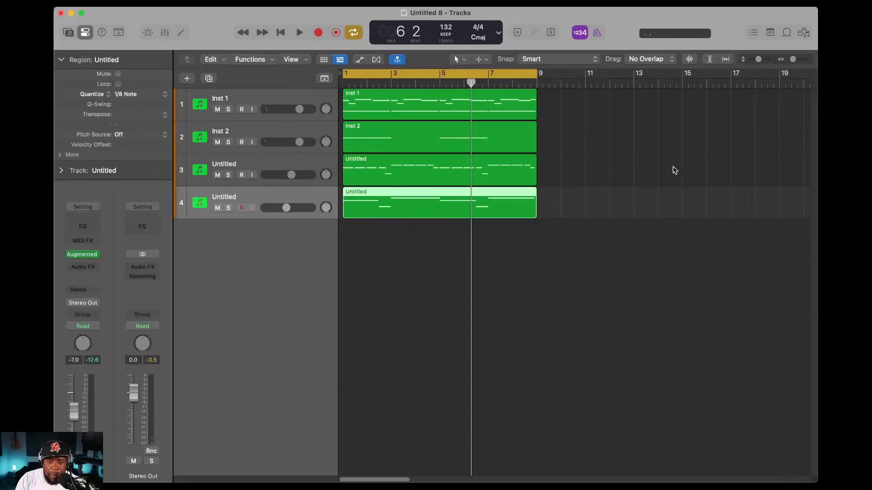
click(803, 33)
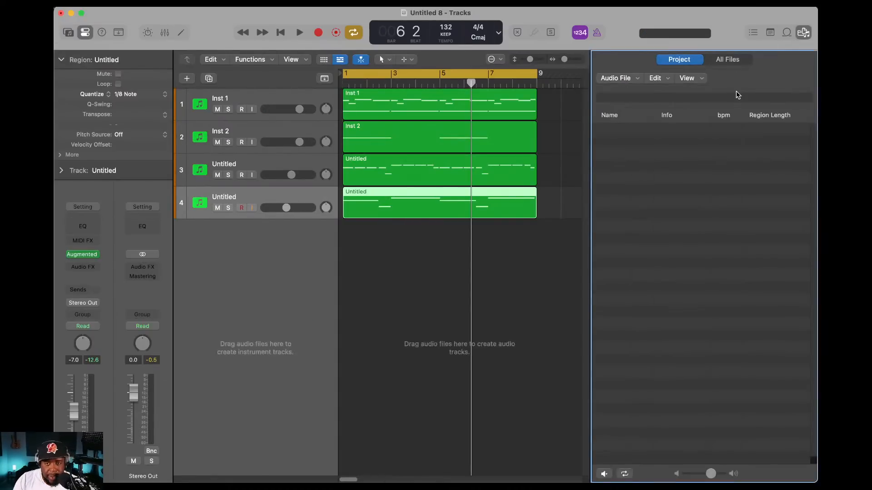
click(728, 59)
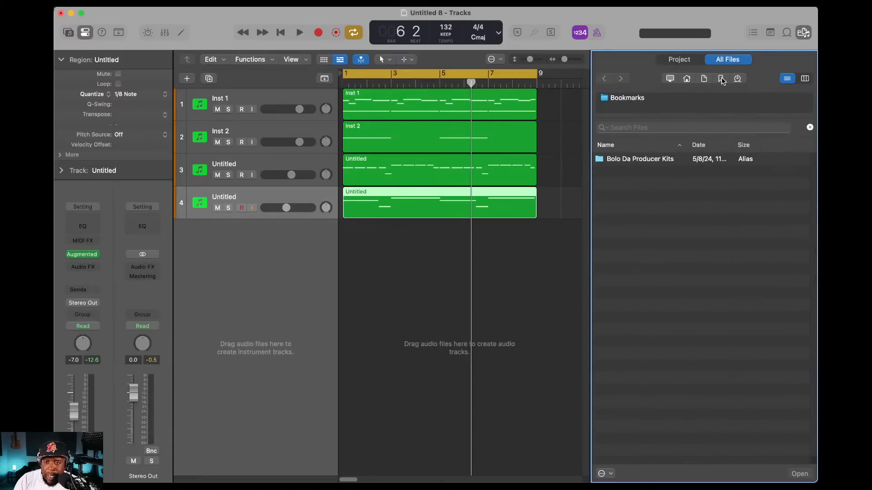
double_click(644, 157)
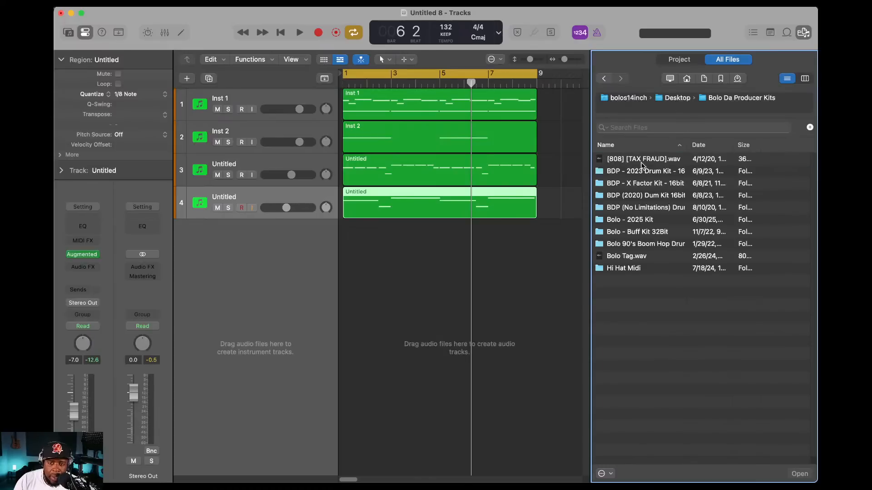
double_click(647, 220)
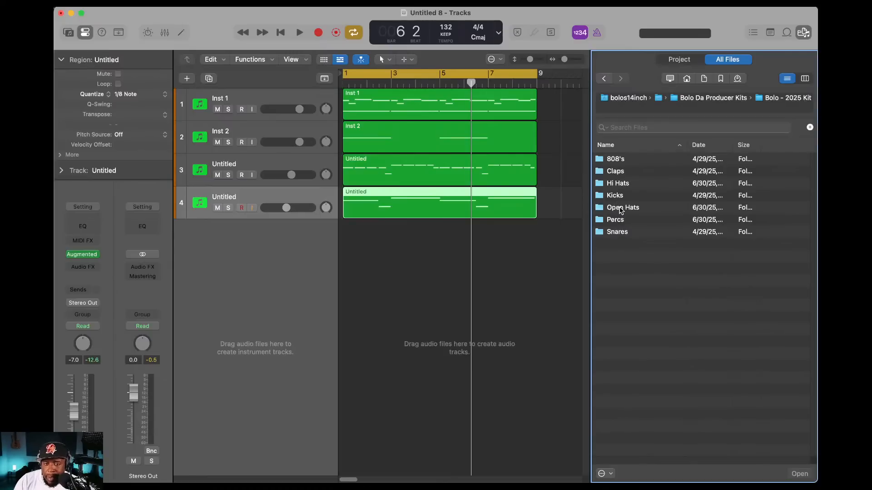
double_click(618, 184)
- Audition and compare the Bolo25 hi-hat samples from Hat - 01 to Hat - 09, briefly against the melody
click(635, 160)
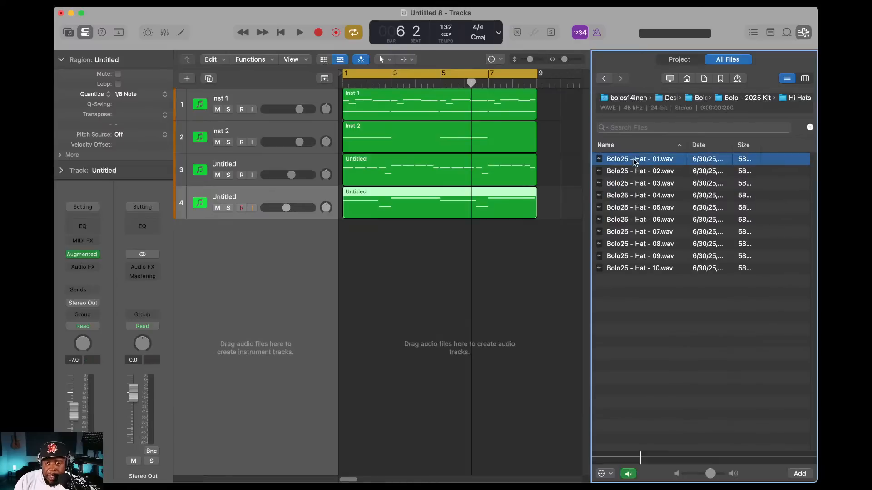
key(space)
click(634, 171)
click(634, 183)
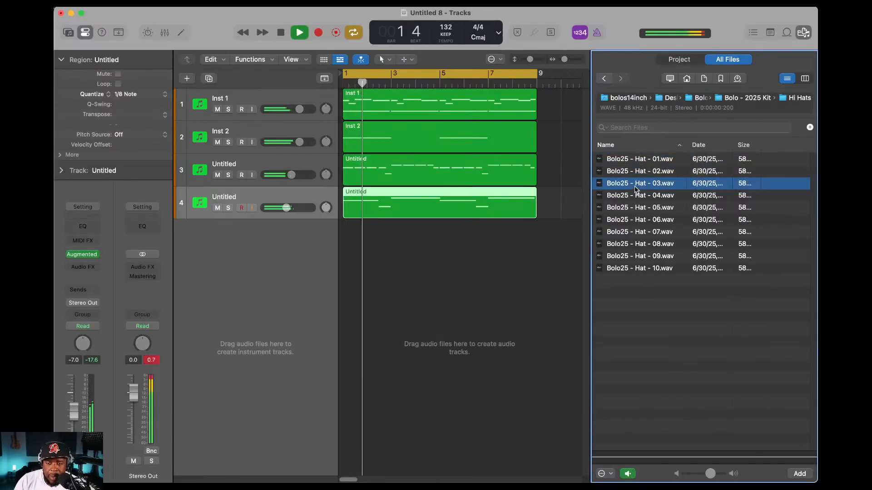
click(634, 196)
click(634, 207)
click(634, 219)
click(633, 232)
click(632, 244)
click(631, 232)
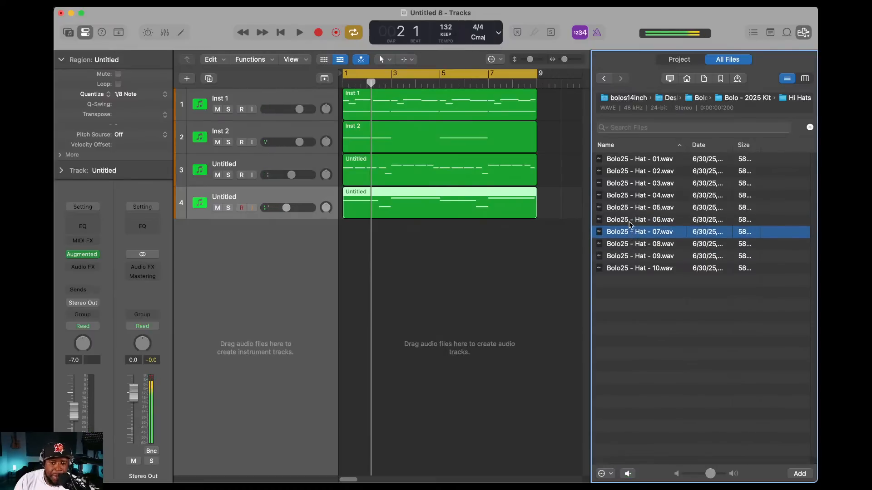
drag(631, 172, 633, 172)
click(629, 183)
click(629, 196)
click(629, 220)
click(629, 232)
click(629, 244)
click(629, 235)
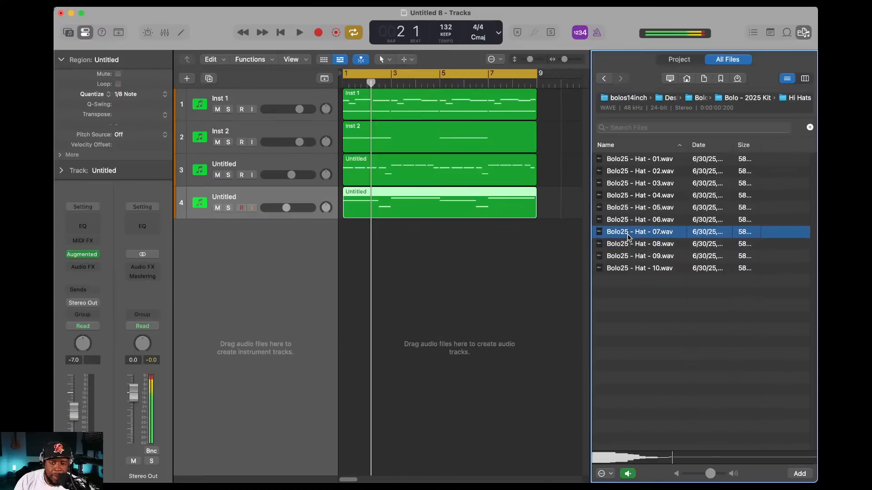
click(628, 256)
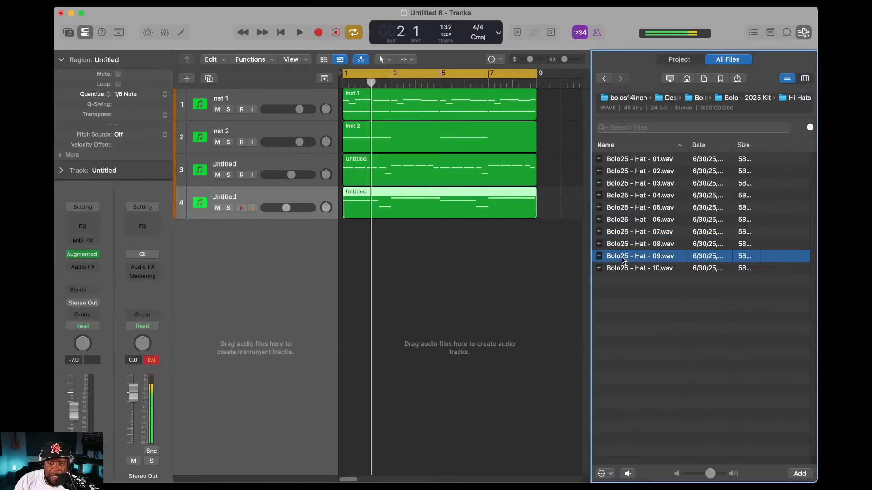
- Audition the Bolo25 hi-hat samples again, from Hat - 10 back to Hat - 01, ending on Hat - 02
click(625, 268)
click(624, 244)
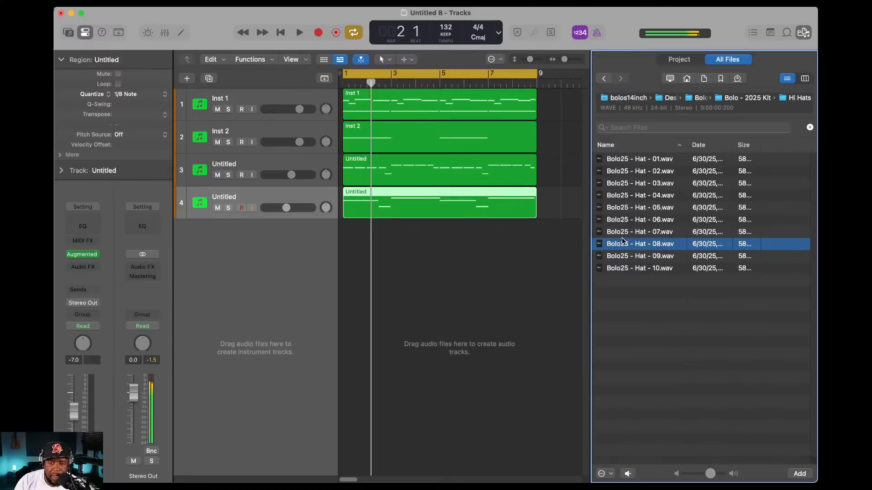
click(624, 233)
click(622, 220)
click(621, 211)
click(621, 198)
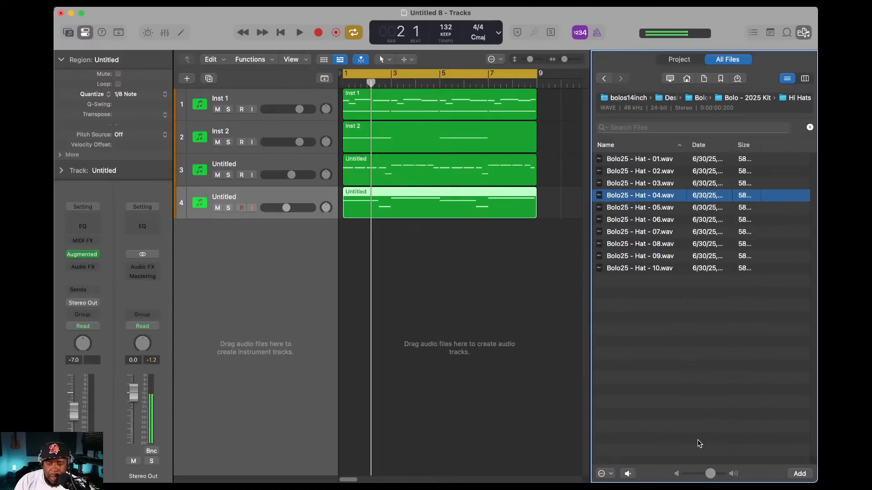
click(622, 220)
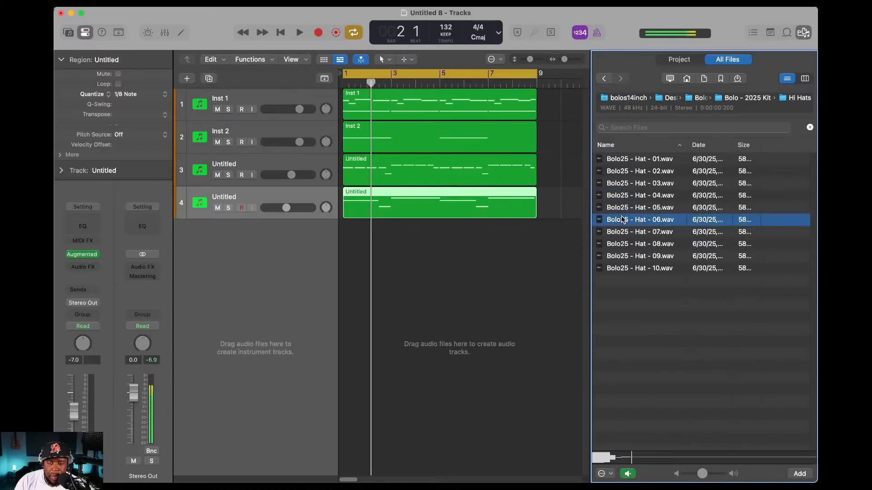
click(620, 210)
click(622, 193)
click(621, 184)
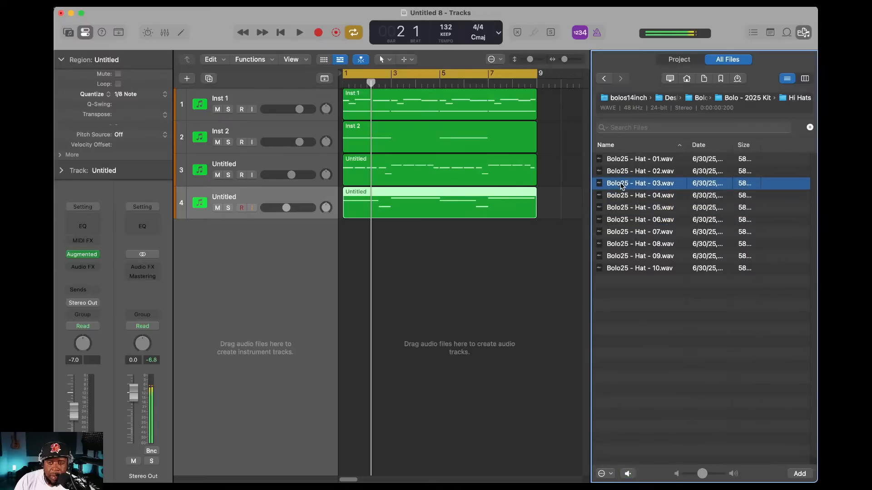
click(619, 171)
click(618, 162)
click(618, 173)
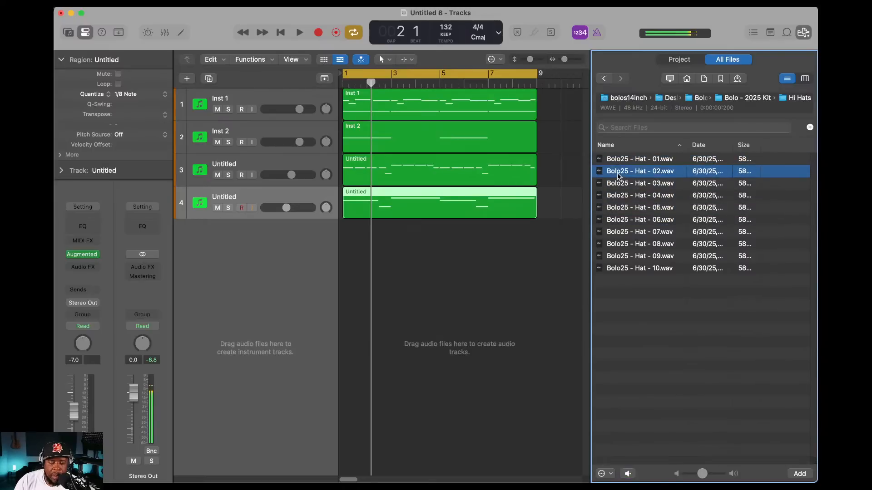
- Load Bolo25 - Hat - 02 onto a new Quick Sampler track, compare Classic with One Shot, keep One Shot and close the instrument window
drag(617, 170, 257, 265)
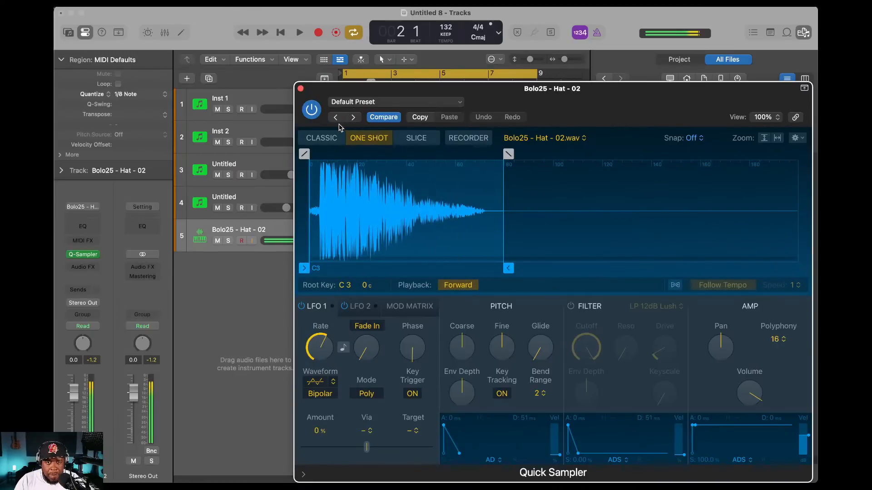
click(334, 139)
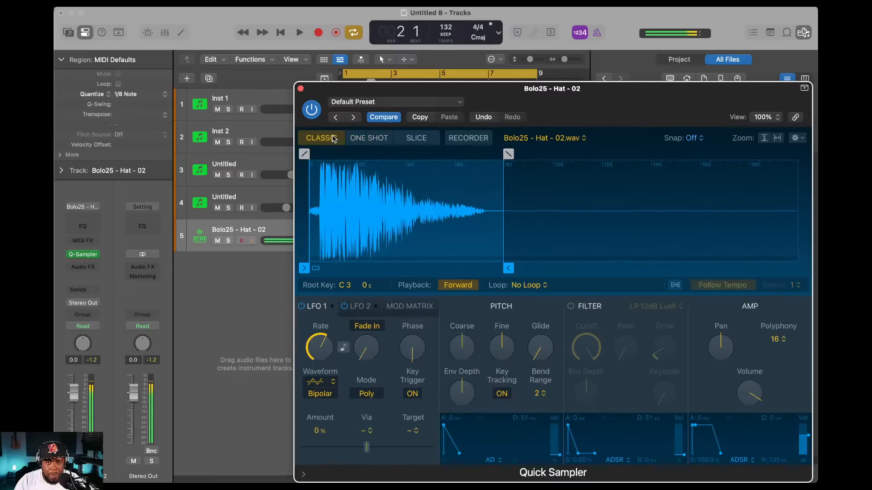
click(369, 140)
click(301, 89)
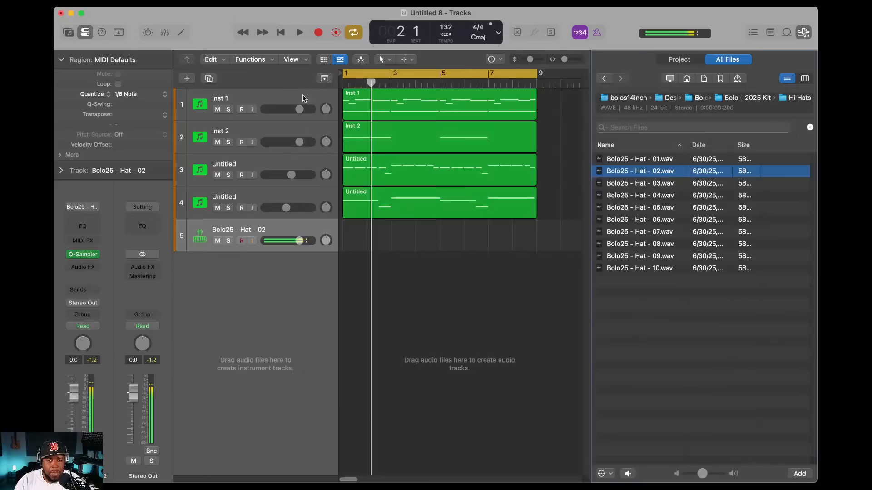
- Lower the Bolo25 - Hat - 02 track volume to -3.9 dB and check it against the melody in playback
drag(303, 240, 293, 241)
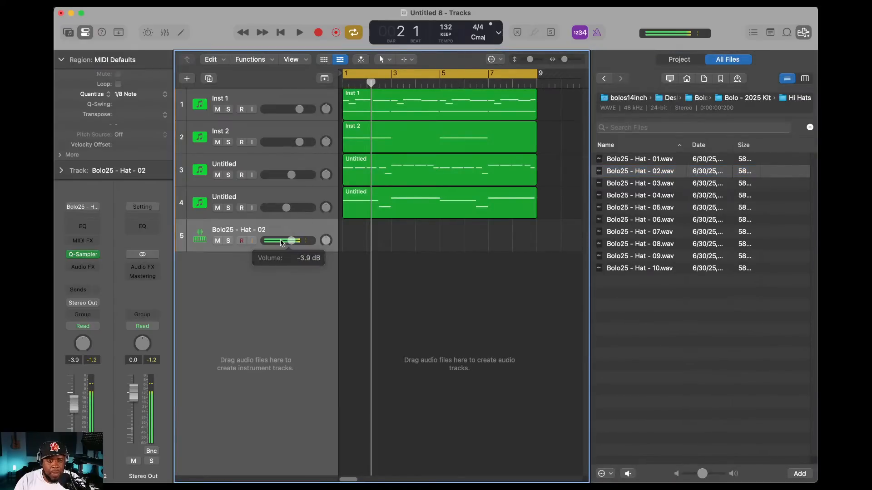
key(space)
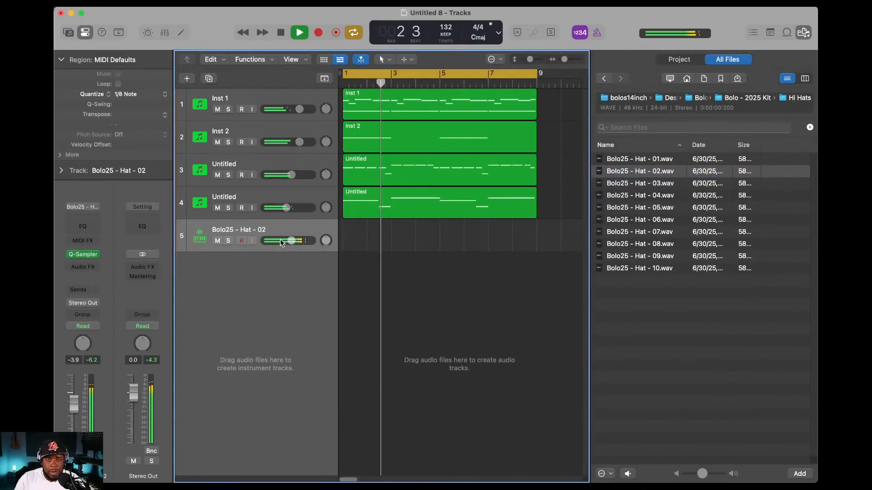
key(space)
- Create an empty MIDI region at bar 1 of the hi-hat track and extend it to eight bars
right_click(358, 241)
key(Escape)
double_click(367, 244)
drag(365, 241, 535, 213)
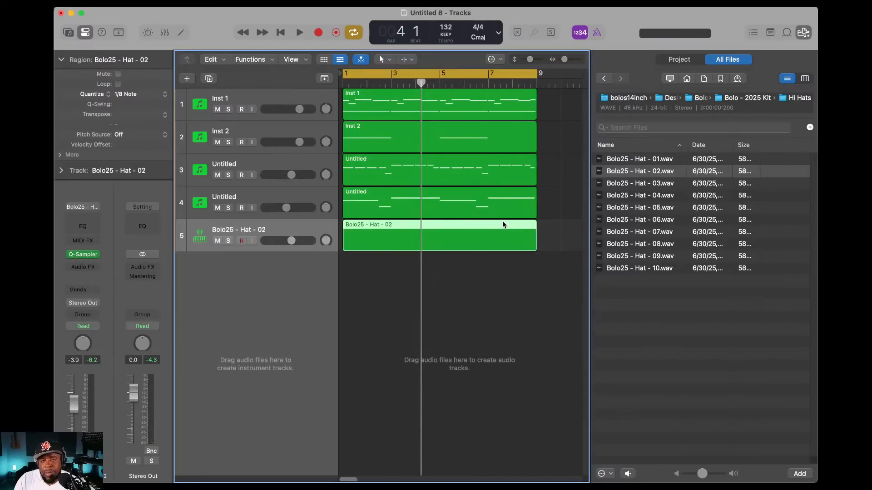
- Open the hi-hat region in the Piano Roll, audition the C3 root key and assign the Brush as the secondary tool
key(space)
double_click(364, 248)
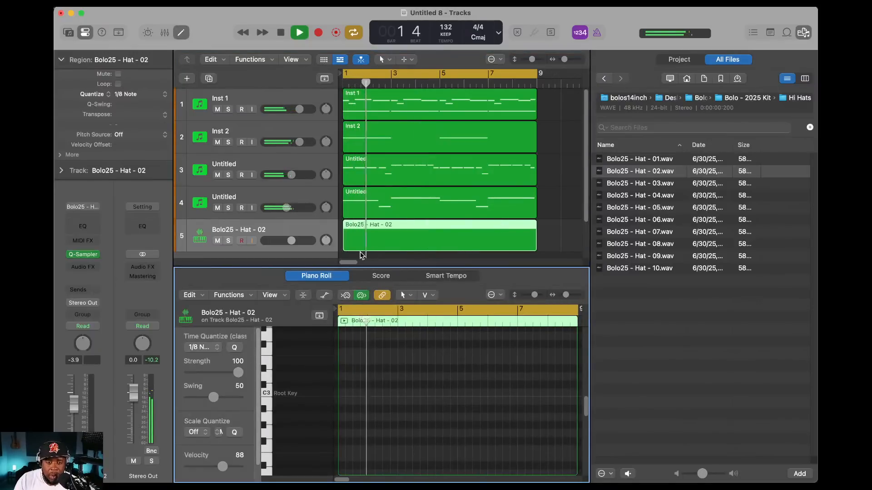
click(267, 393)
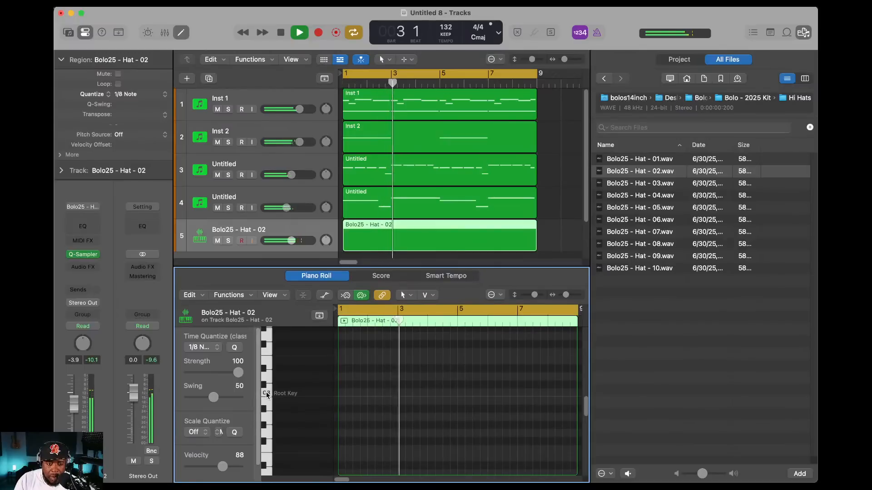
key(space)
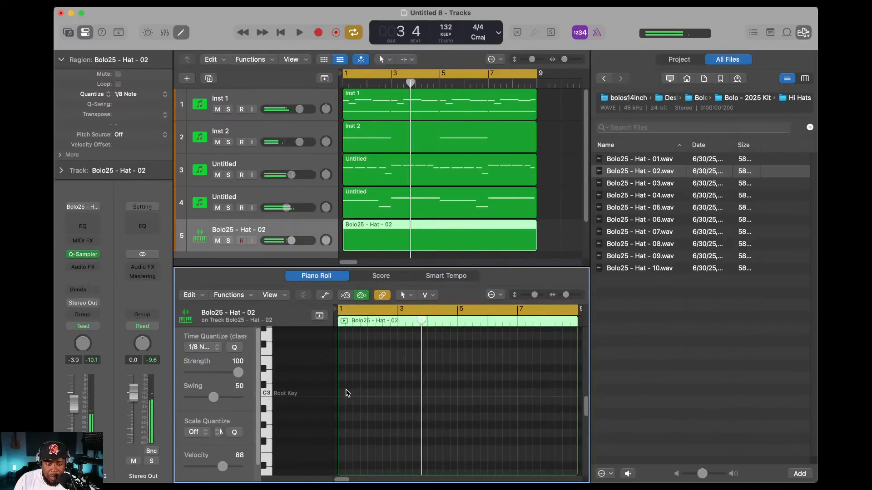
click(433, 296)
click(454, 443)
drag(343, 395, 353, 395)
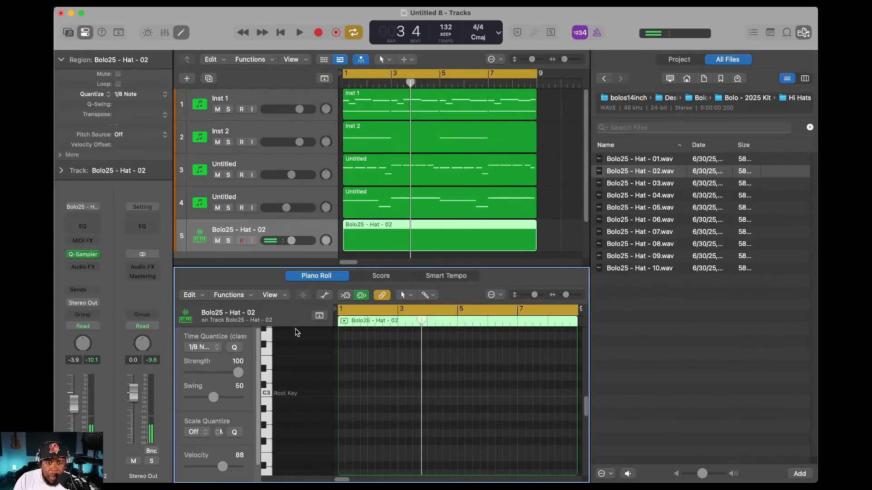
- Close the file browser while the loop plays and set the Piano Roll snap to 1/8
key(space)
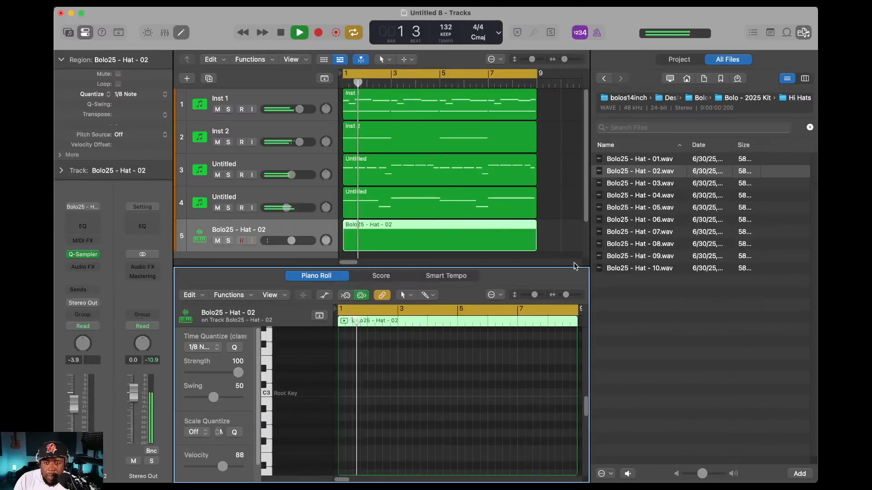
click(803, 32)
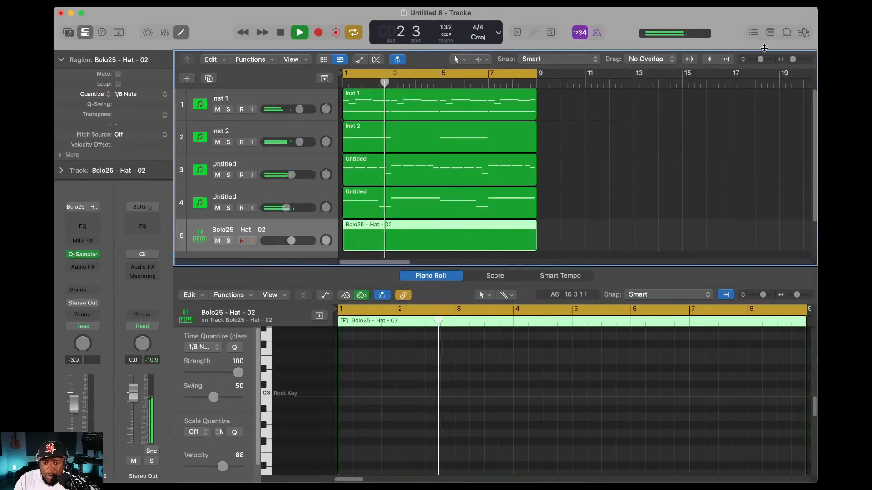
click(688, 295)
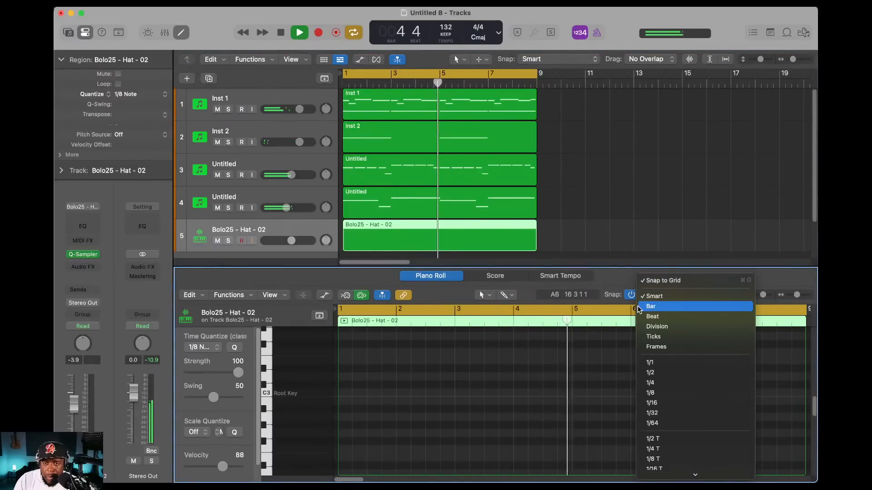
click(660, 393)
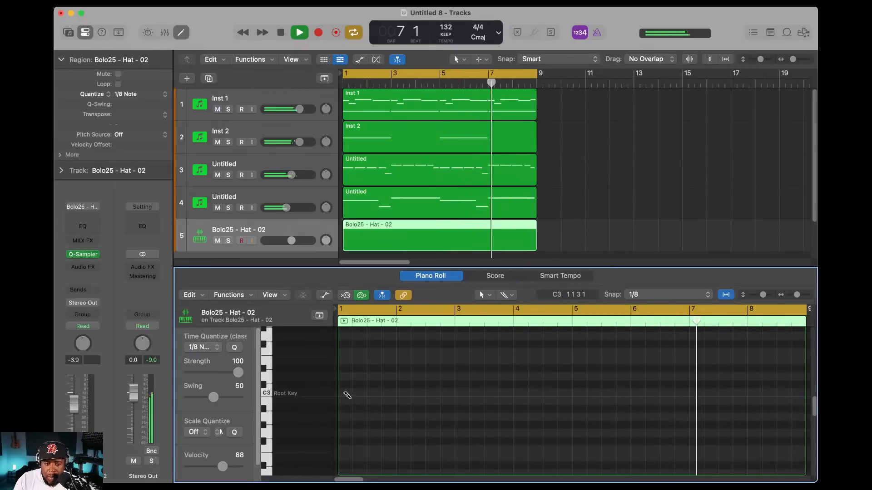
- Paint continuous 1/8 hi-hat notes on C3 across all eight bars of the region
super+click(347, 393)
mouse_move(347, 394)
mouse_down()
mouse_move(567, 386)
mouse_move(514, 394)
mouse_move(590, 402)
mouse_move(574, 394)
mouse_move(611, 393)
mouse_up()
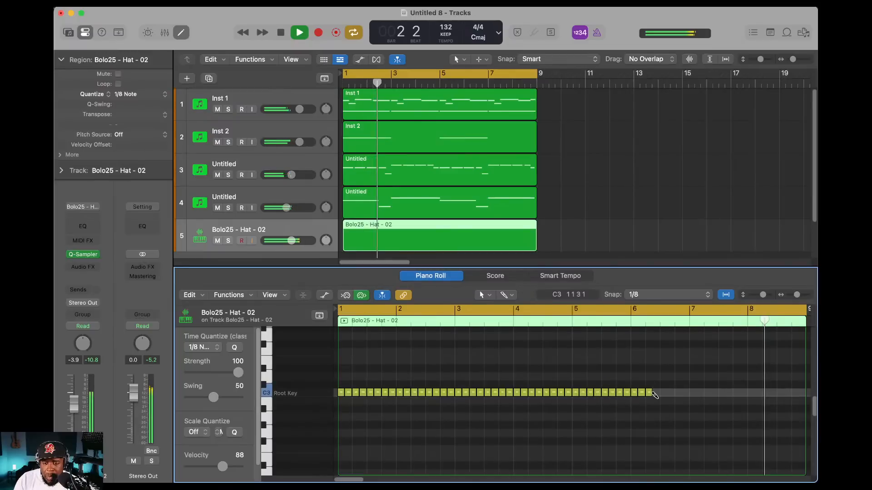
mouse_move(698, 395)
mouse_down()
mouse_move(802, 393)
mouse_move(769, 394)
mouse_up()
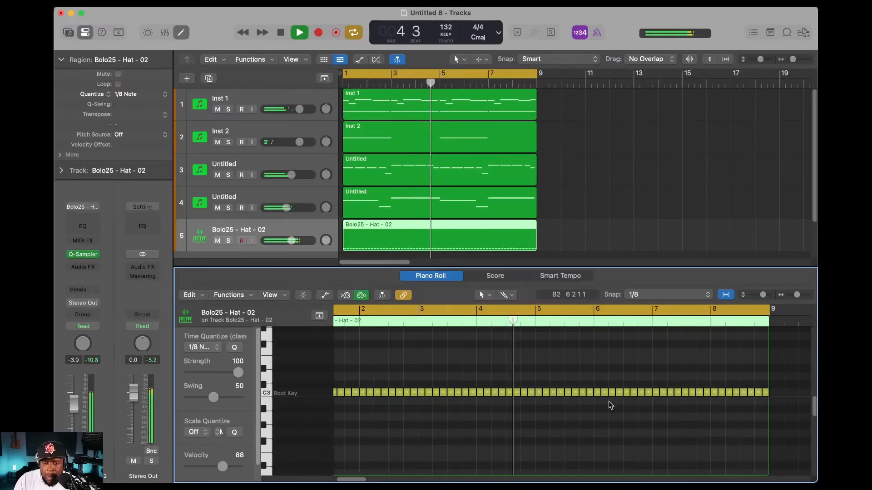
- Lower the hi-hat track volume to -10.2 dB and replay the loop from bar 1
drag(293, 240, 282, 241)
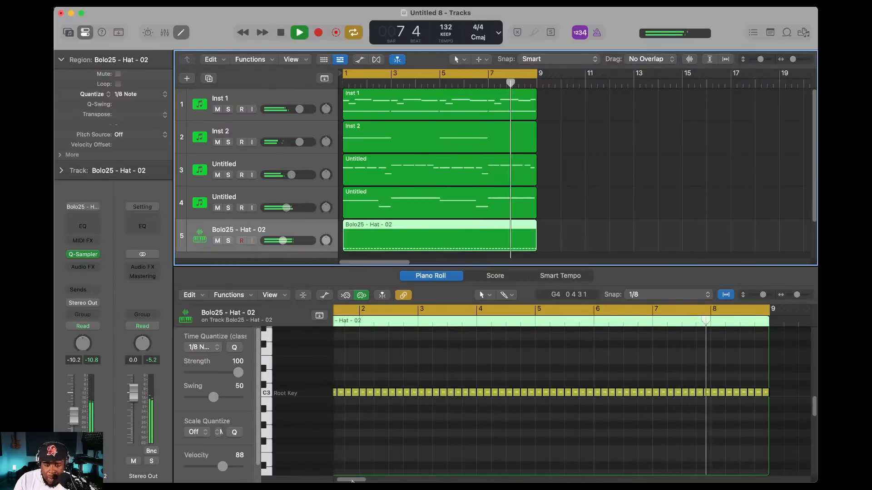
click(334, 480)
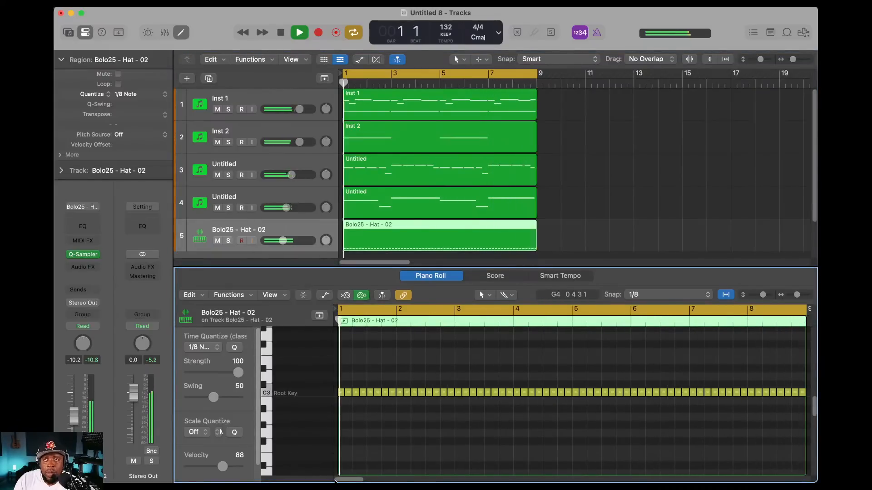
key(space)
key(space)
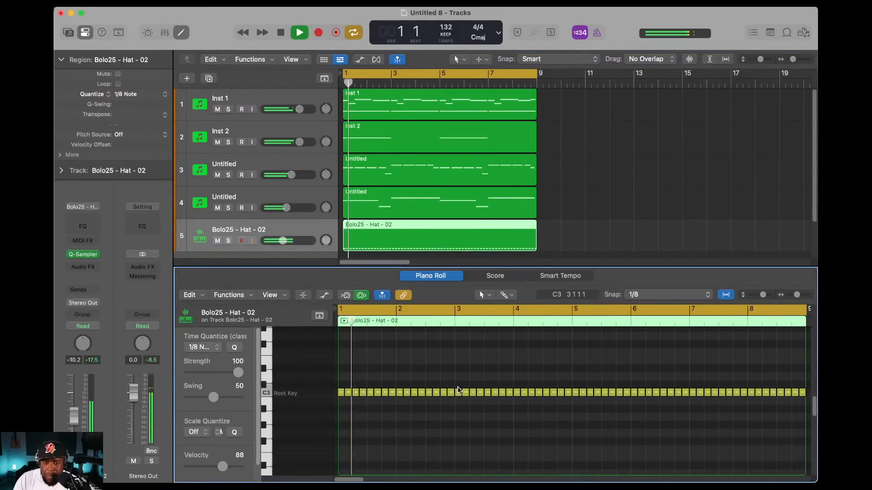
- Set the Piano Roll snap to 1/32 and replay the opening of the loop to locate a spot for a hi-hat roll
click(663, 295)
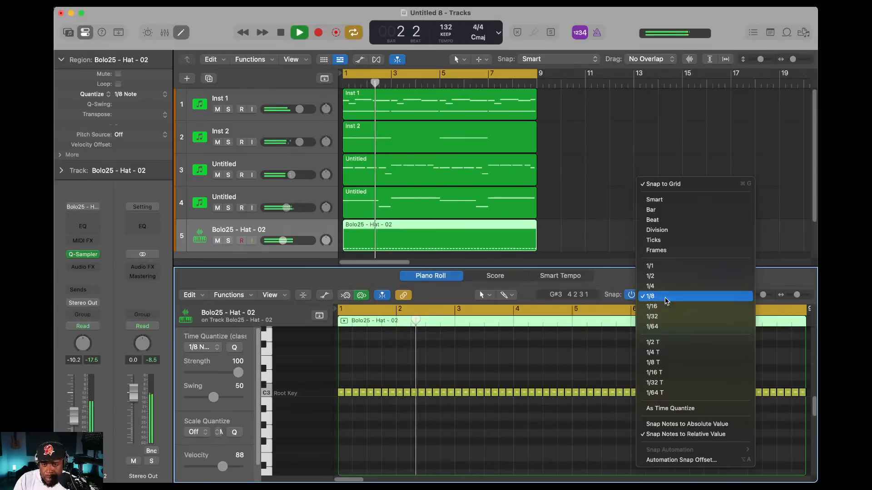
click(676, 316)
key(space)
key(space)
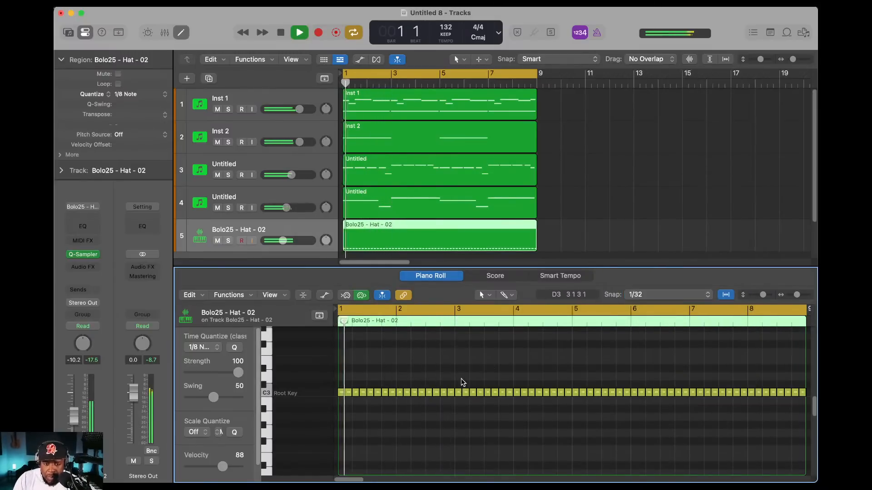
key(space)
key(space)
key(space)
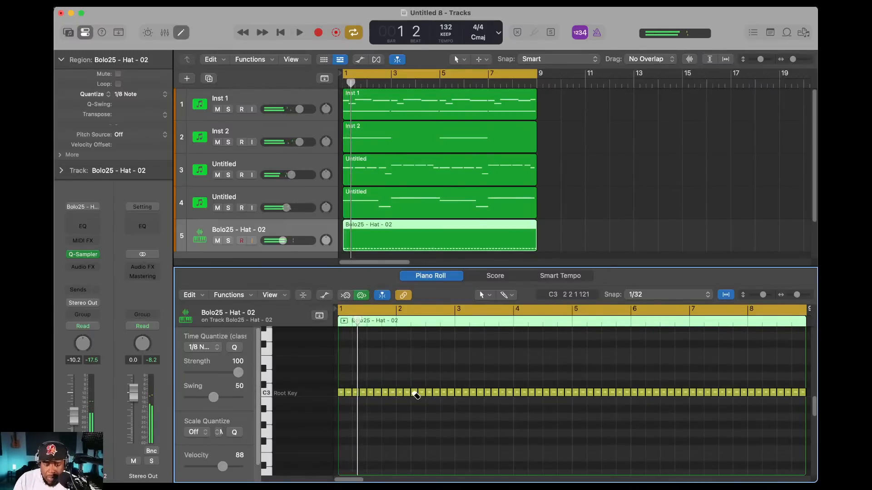
- Try painting a short run of A#2 notes near beat 2 of bar 1, then undo the recent hi-hat edits
drag(357, 410, 362, 411)
key(super+z)
key(super+z)
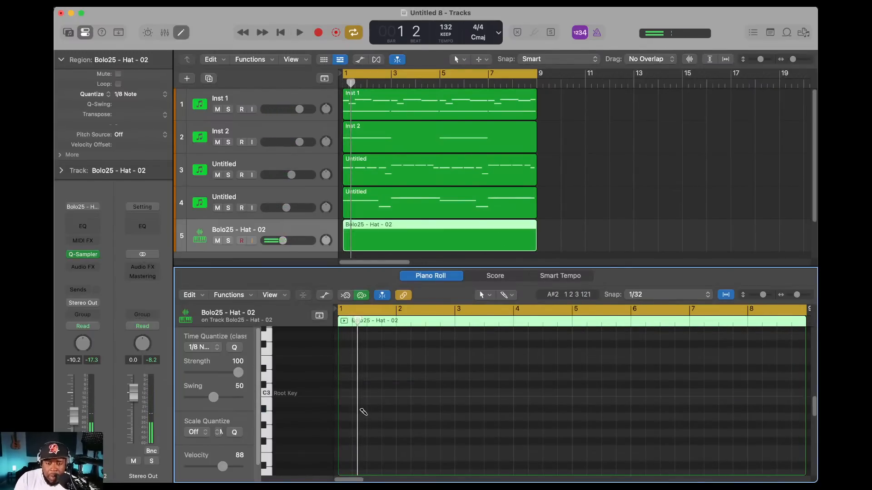
key(super+z)
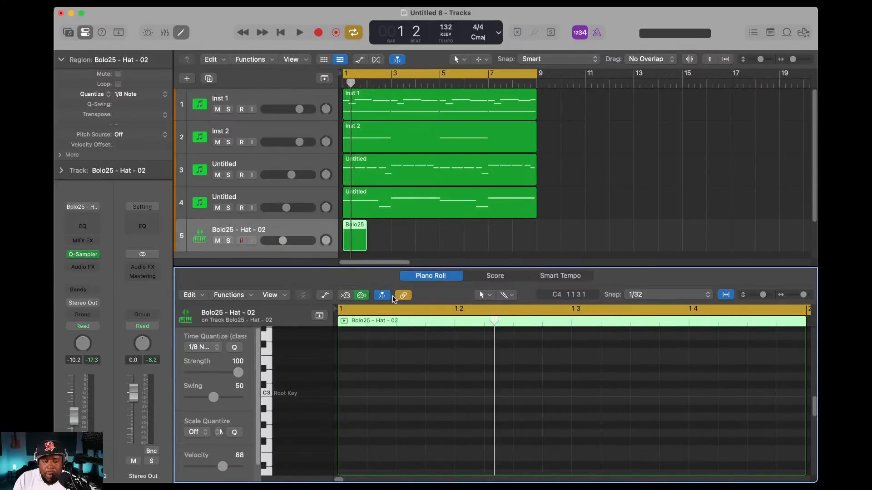
- Redo the hi-hat region's length change and the inserted C3 note events
click(150, 3)
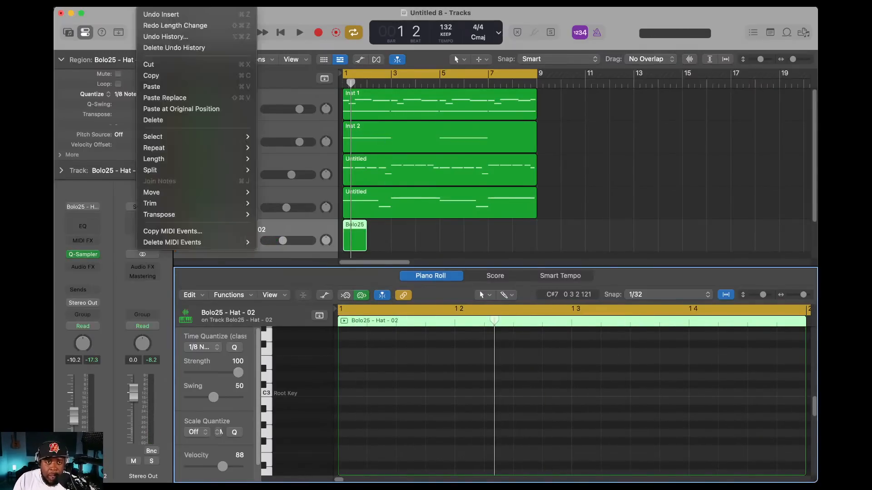
click(155, 18)
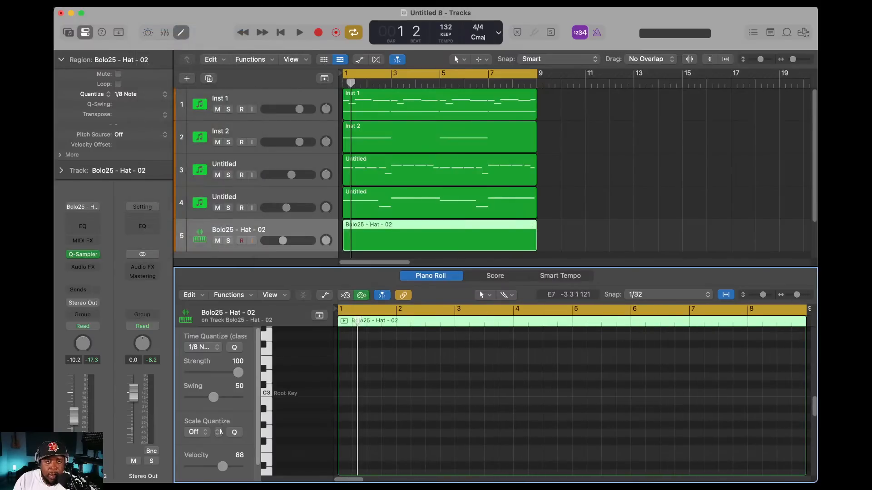
click(150, 4)
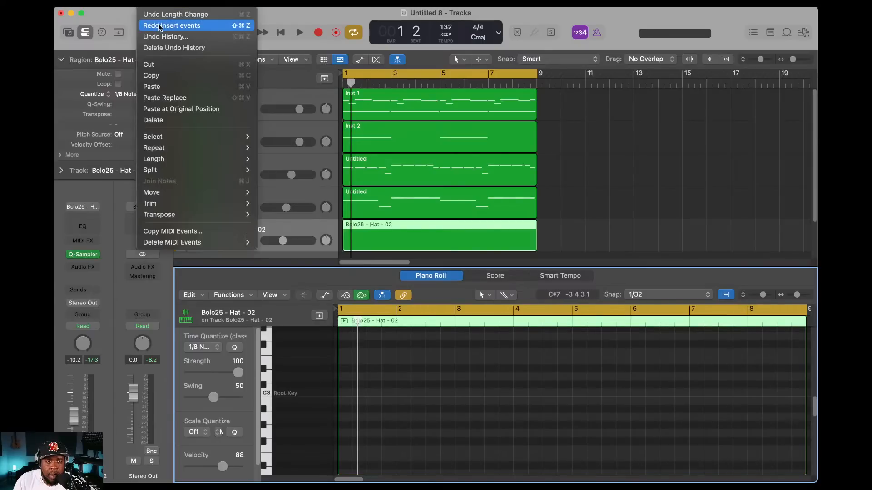
click(159, 25)
- Replay the opening of the loop with the restored hi-hat pattern to locate a roll spot near beat 2 of bar 1
key(space)
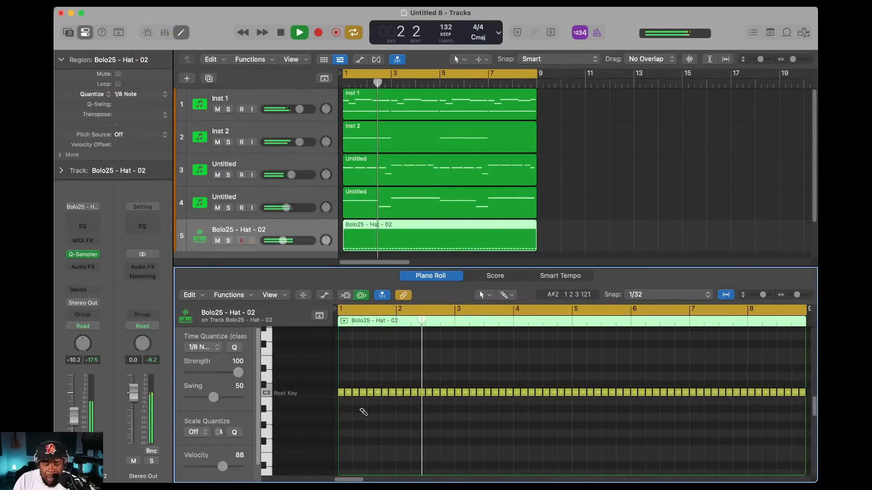
scroll(362, 411, up, 10)
scroll(362, 412, right, 10)
scroll(361, 412, down, 10)
key(Return)
key(space)
key(space)
key(space)
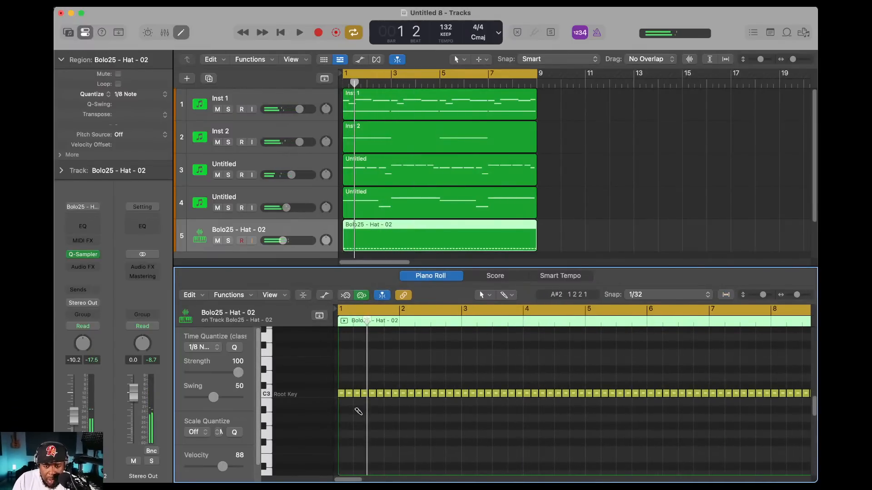
- Try painting three A#2 hi-hat notes from beat 2 of bar 1, listen to them, then undo them
click(356, 411)
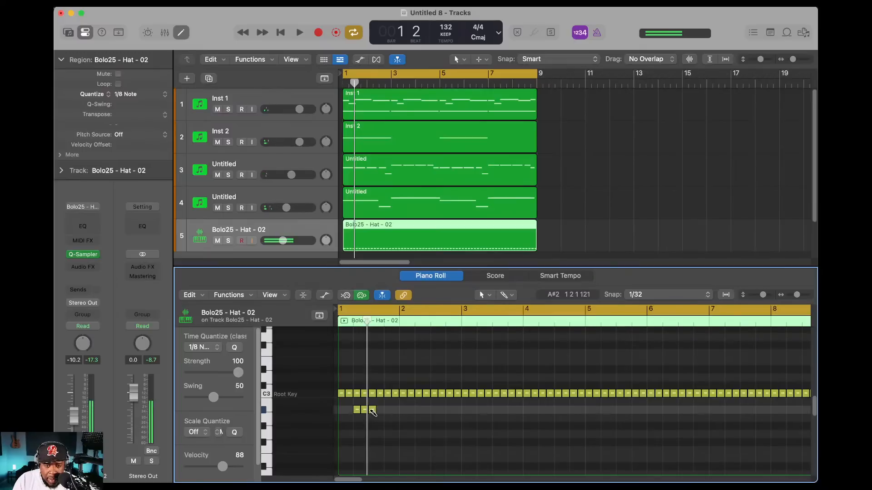
key(space)
key(space)
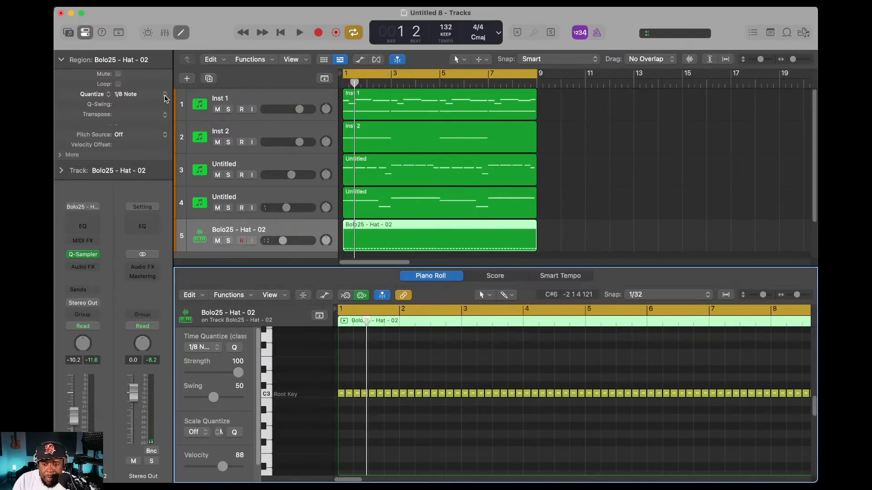
- Set the Piano Roll snap to Smart and the time quantize to 1/32 Note
click(704, 299)
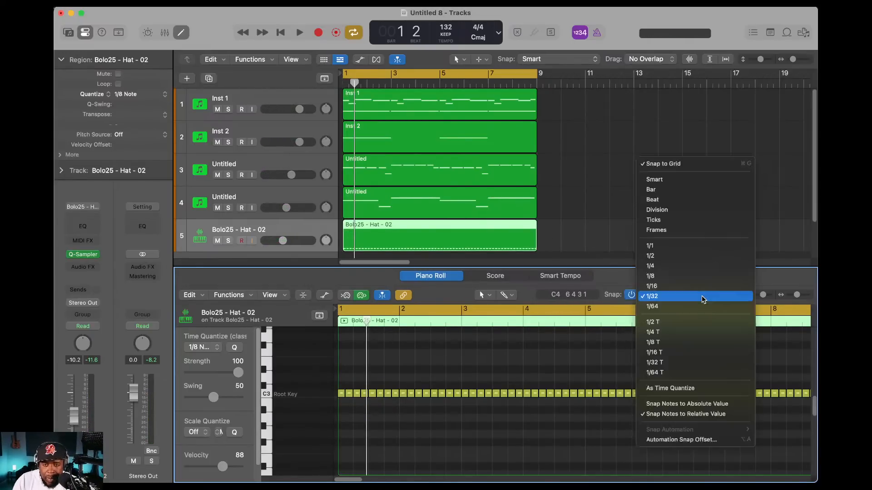
click(686, 183)
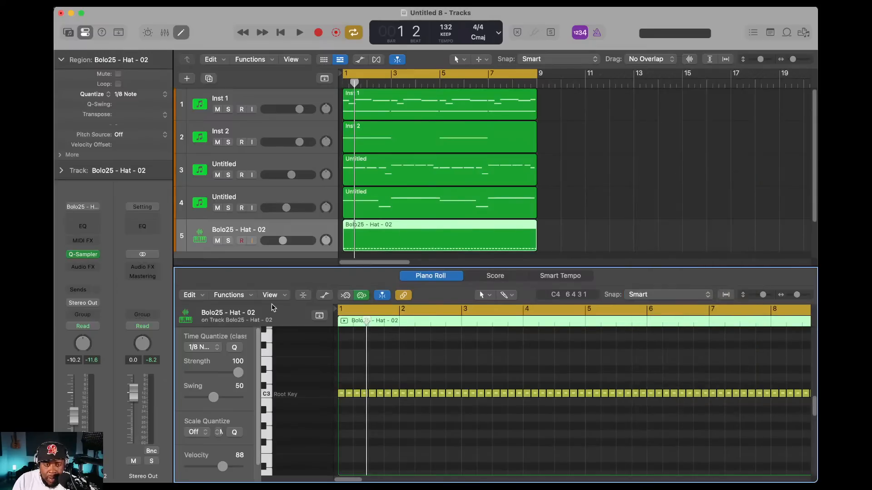
click(216, 348)
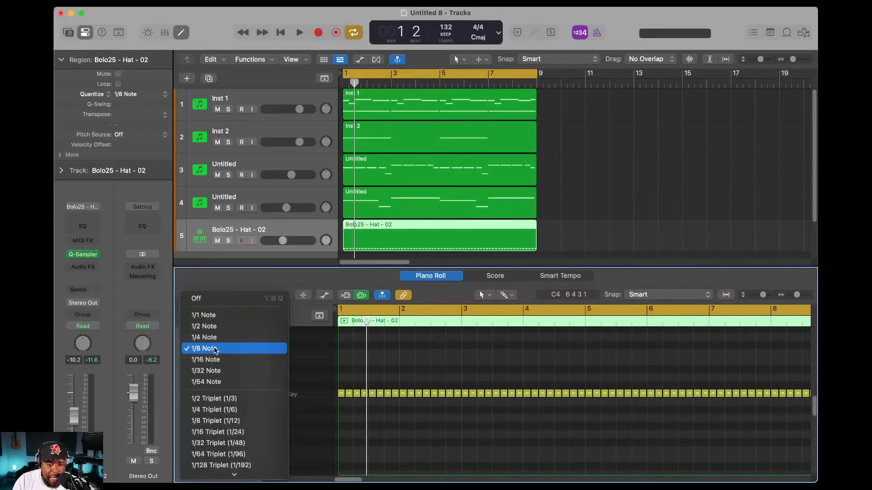
click(214, 370)
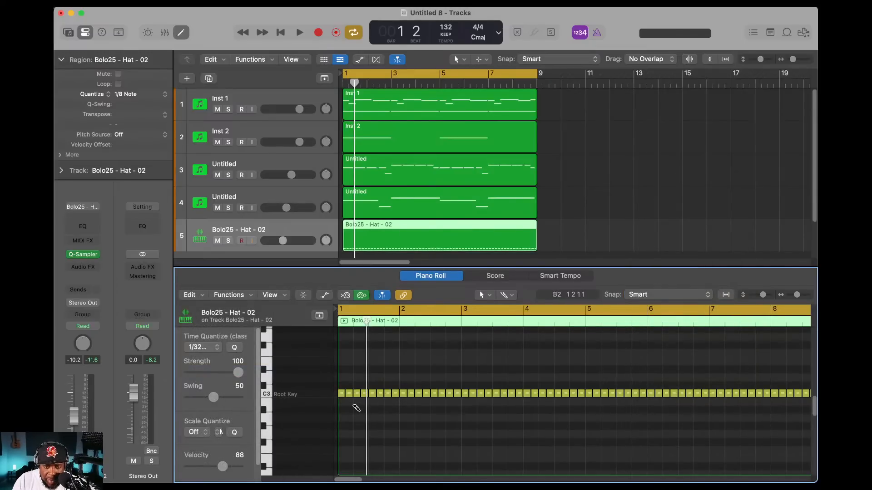
- Paint short 1/32-note hi-hat rolls on B2 at beat 2 of bar 1 and beat 2 of bar 5
drag(356, 409, 362, 407)
key(space)
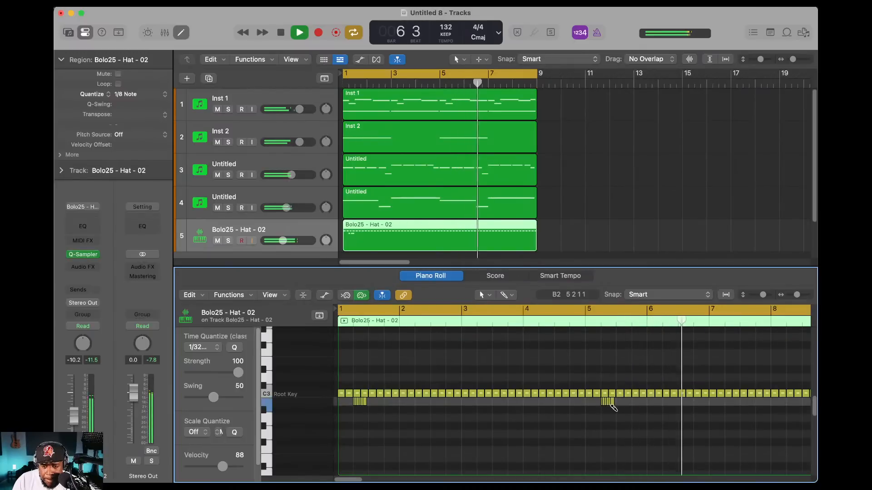
click(604, 402)
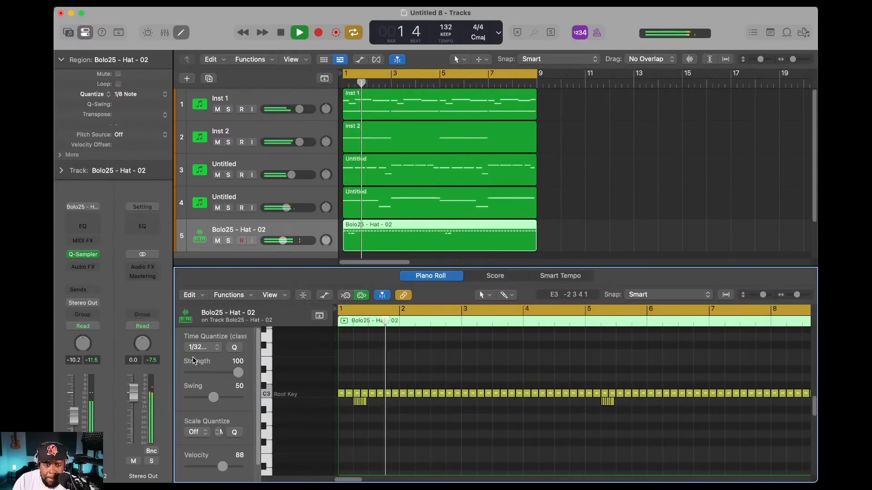
- Set the time quantize to 1/16 Note and paint three-note rolls on beat 4: G#2 in bar 2 and G2 in bar 6
click(218, 347)
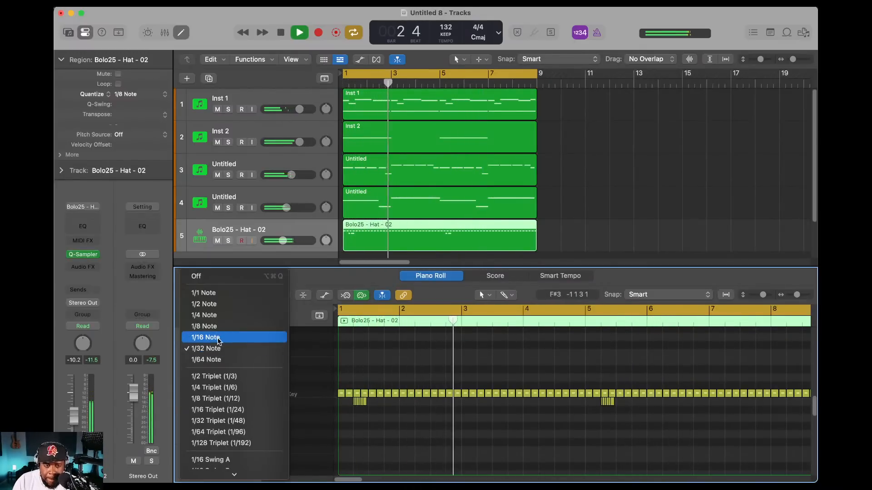
click(218, 338)
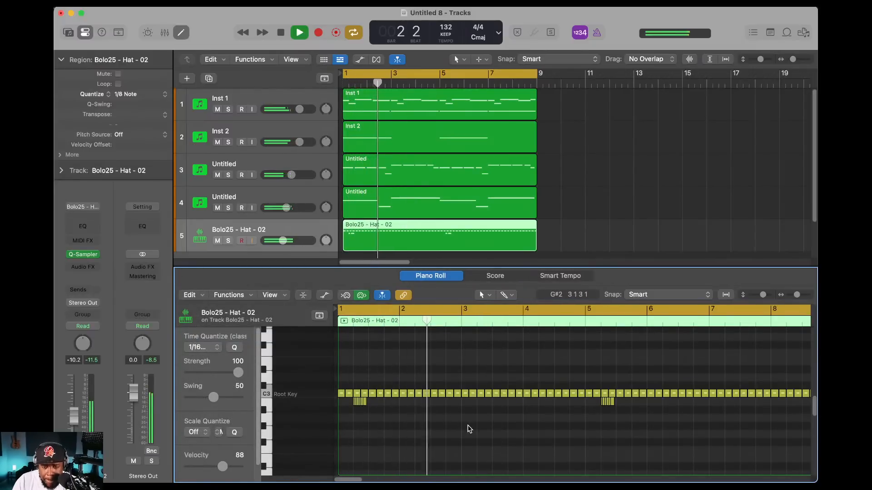
click(449, 426)
key(space)
key(space)
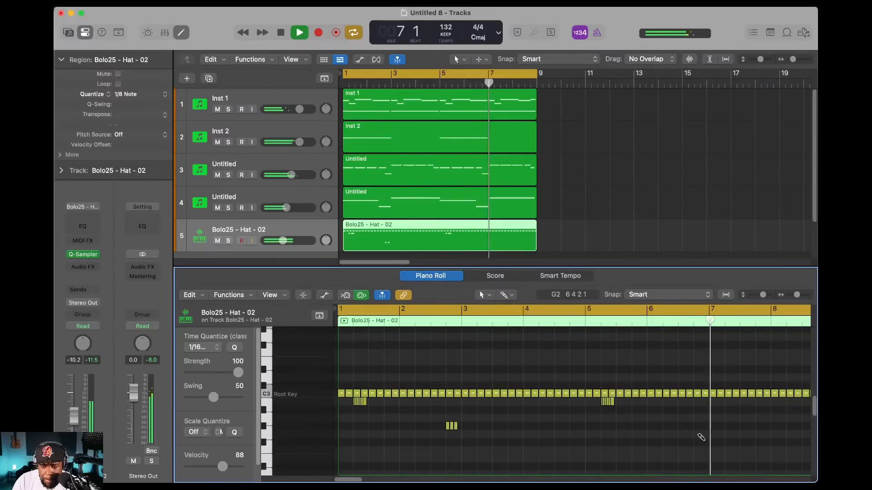
click(695, 434)
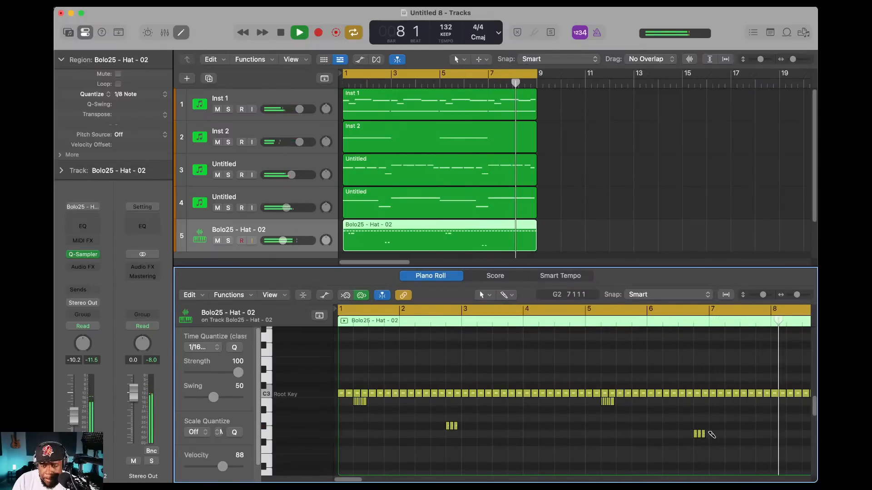
- Set the time quantize to 1/32 Note and paint a descending G2, F#2, F2 hi-hat roll at beat 2 of bar 2
mouse_move(378, 481)
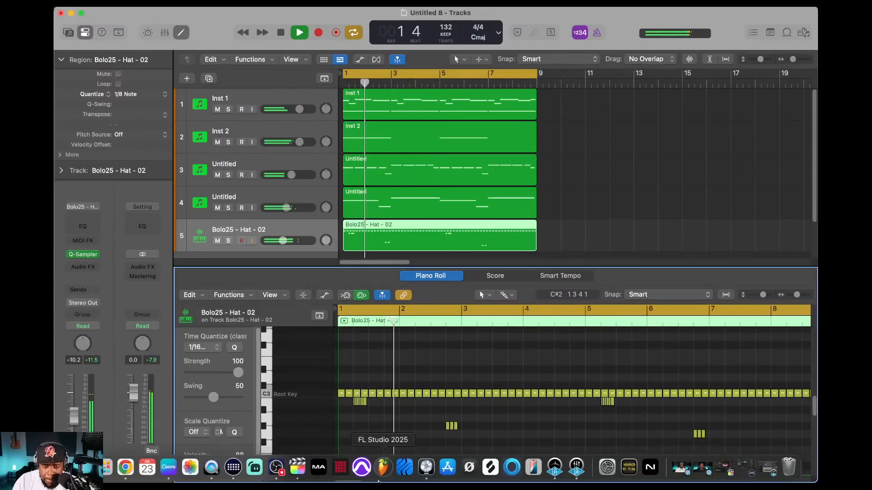
click(216, 348)
click(214, 359)
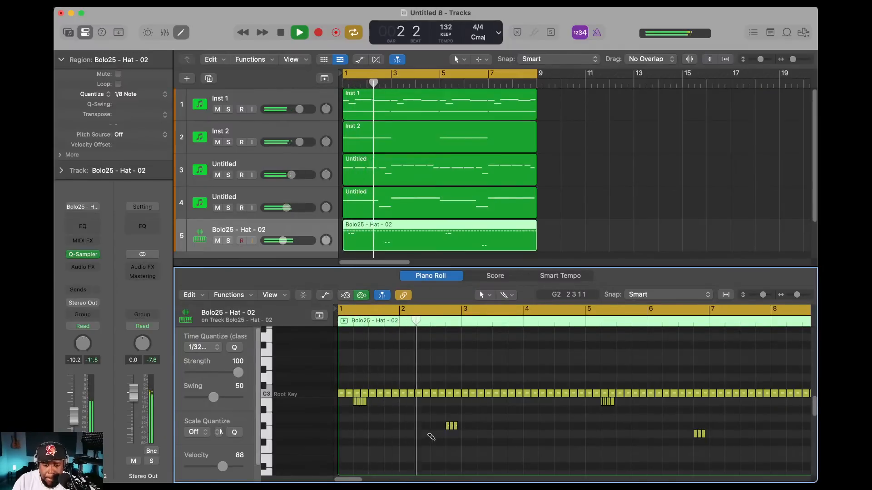
click(416, 434)
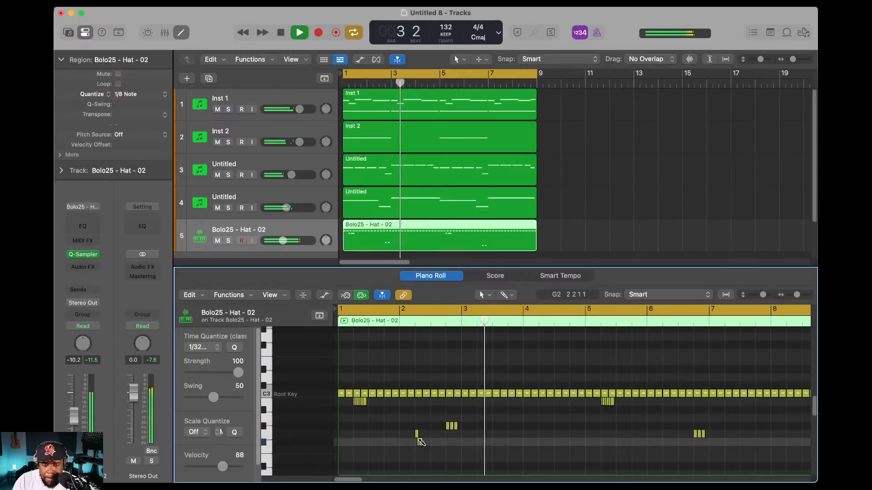
click(421, 441)
click(424, 450)
key(Return)
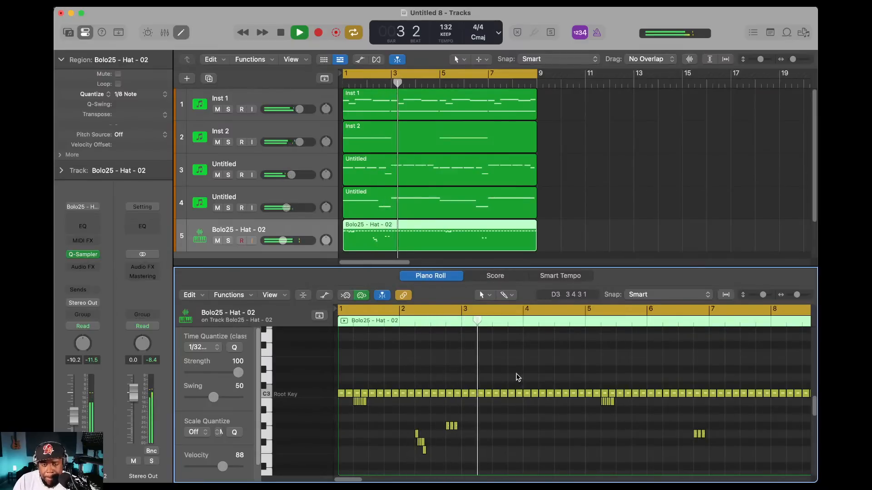
- Shorten the hi-hat region to its first four bars and repeat it once to fill bars 5 to 8
drag(534, 236, 439, 237)
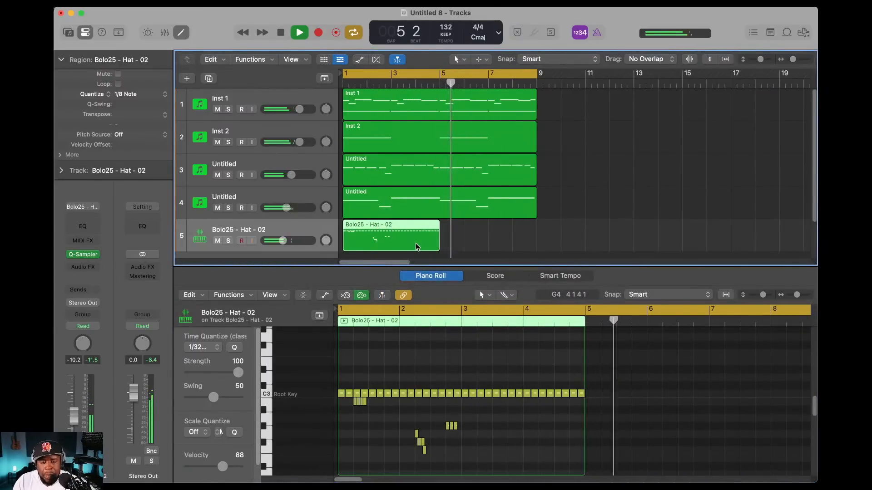
key(super+d)
key(super+z)
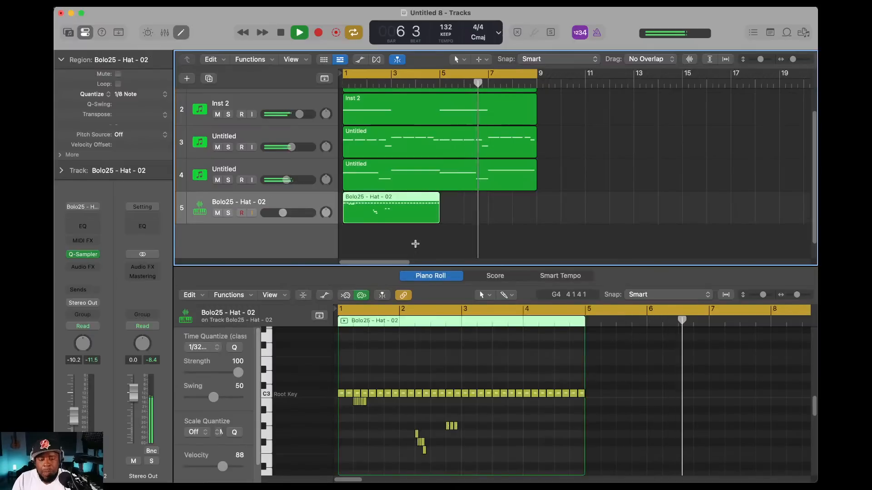
key(super+r)
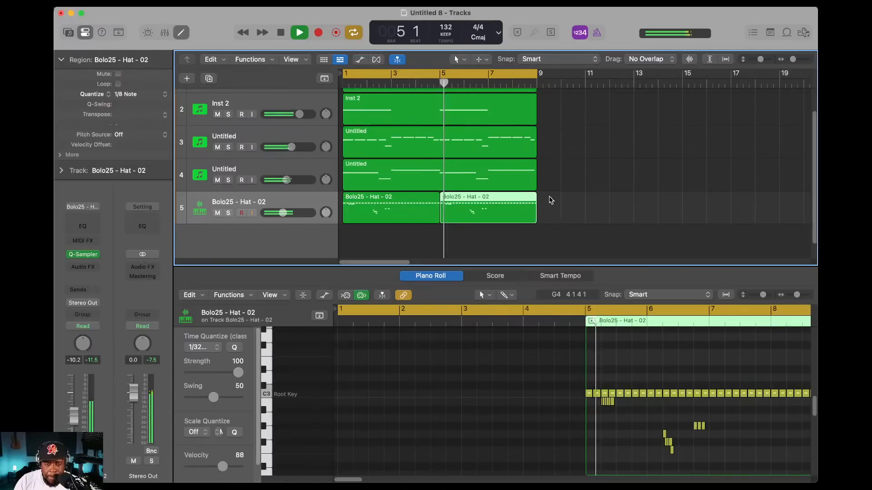
- Browse to the Hi Hats folder in the Bolo - 2025 Kit and audition samples down to Bolo25 - Hat - 05.wav
click(803, 33)
click(605, 79)
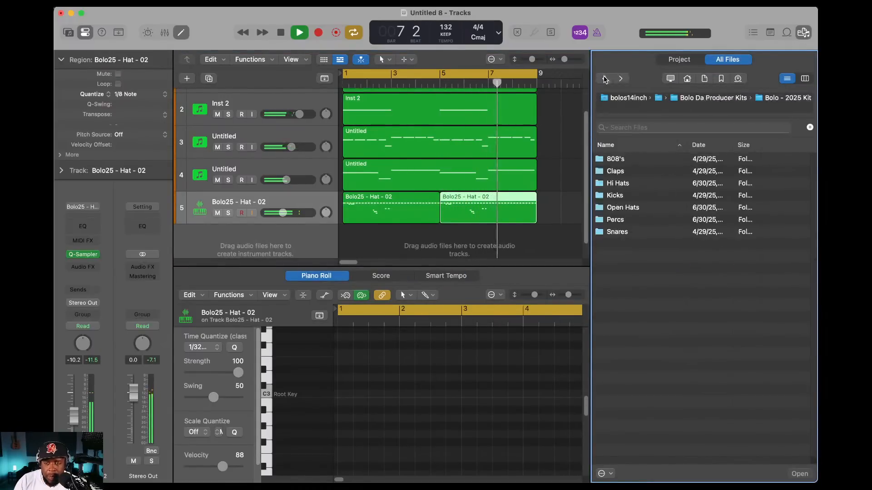
double_click(613, 184)
click(630, 163)
key(Down)
key(Down)
key(Down)
key(Down)
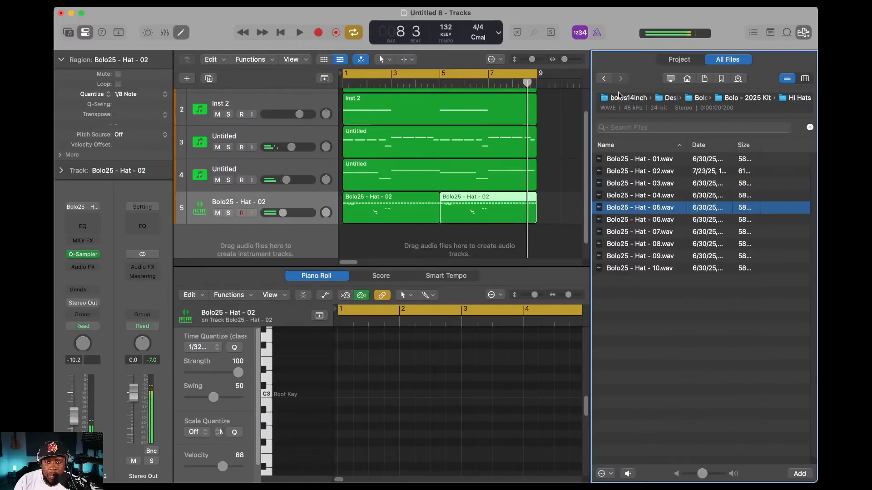
- Switch to the kit's Open Hats folder and audition and compare the open hat samples from 01 through 09
click(605, 79)
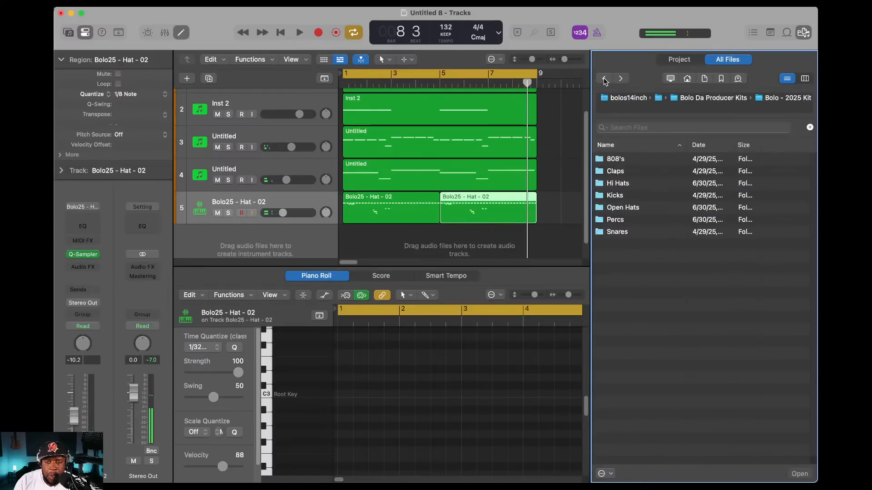
double_click(623, 208)
click(630, 164)
click(628, 172)
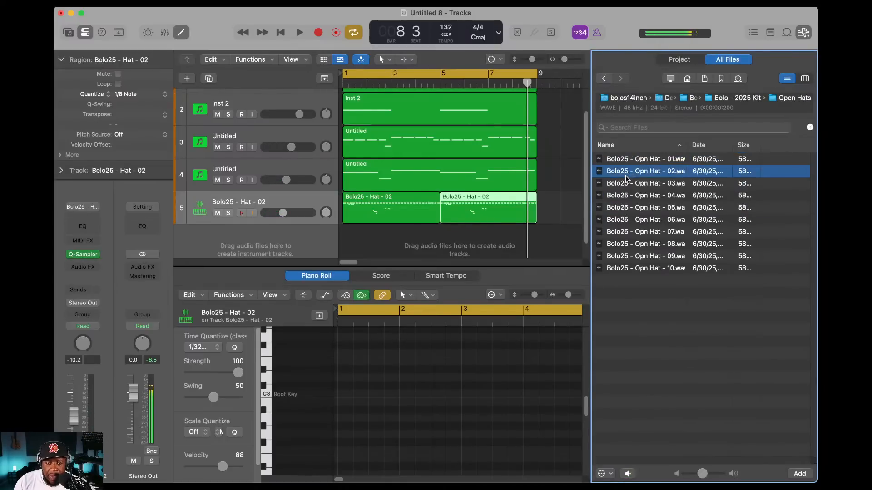
click(625, 183)
click(621, 195)
click(618, 208)
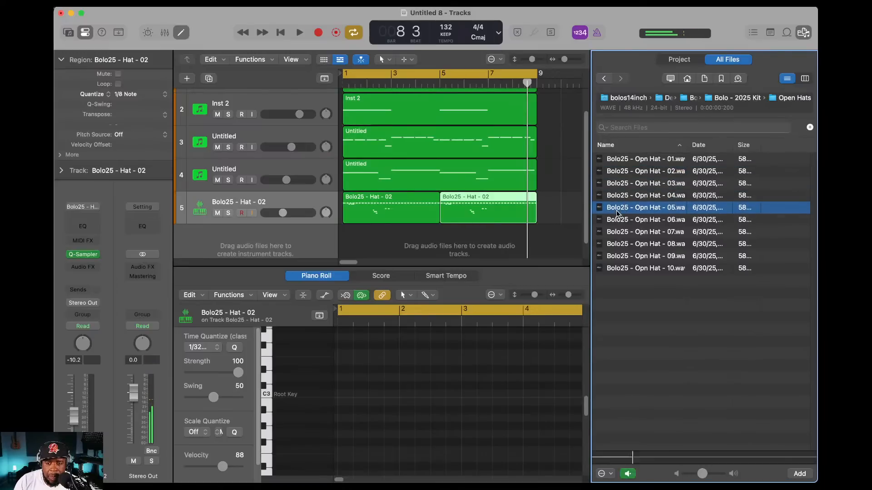
click(617, 219)
click(617, 212)
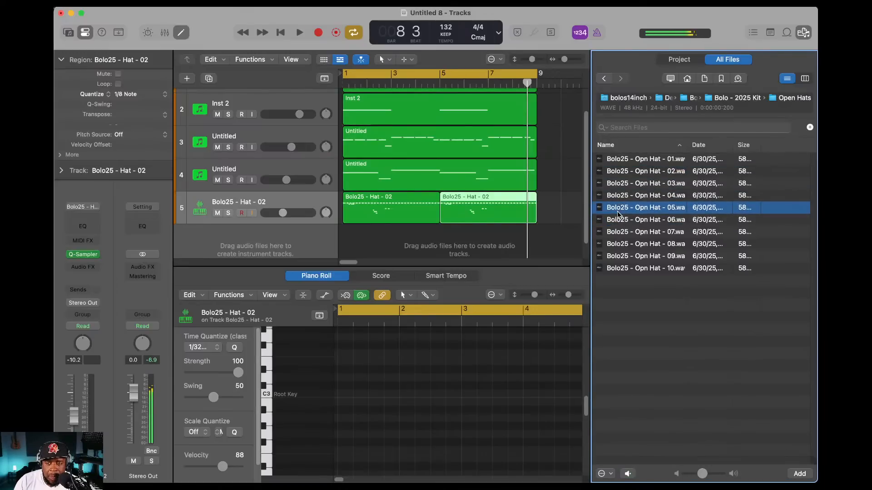
click(617, 233)
click(617, 244)
click(617, 257)
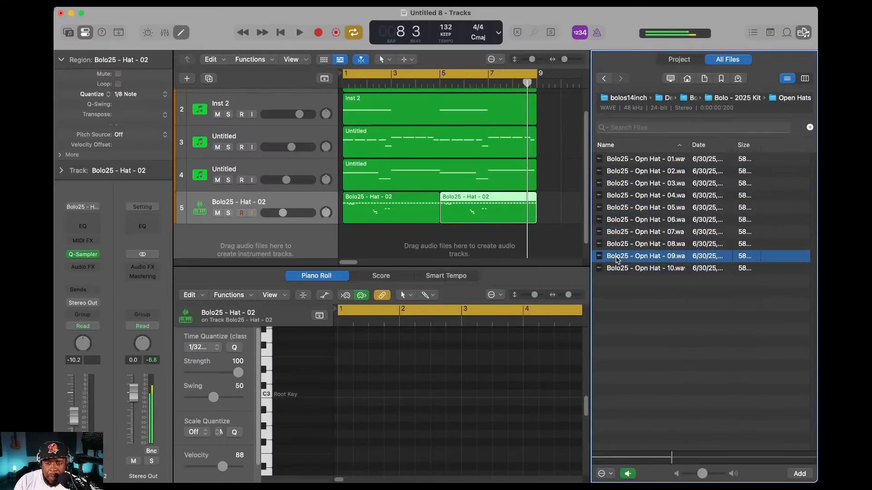
click(617, 220)
- Load Bolo25 - Opn Hat - 05.wav into Quick Sampler on a new track below the hi-hat, then close the plug-in window
click(616, 207)
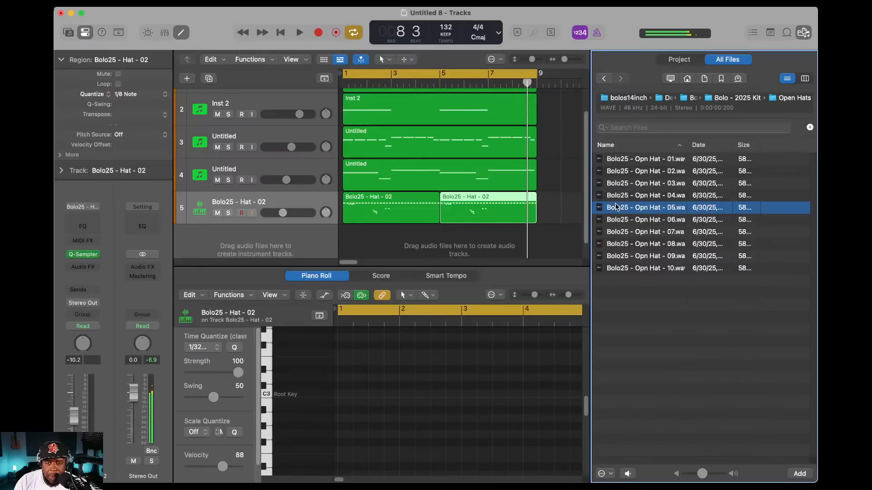
drag(598, 207, 253, 215)
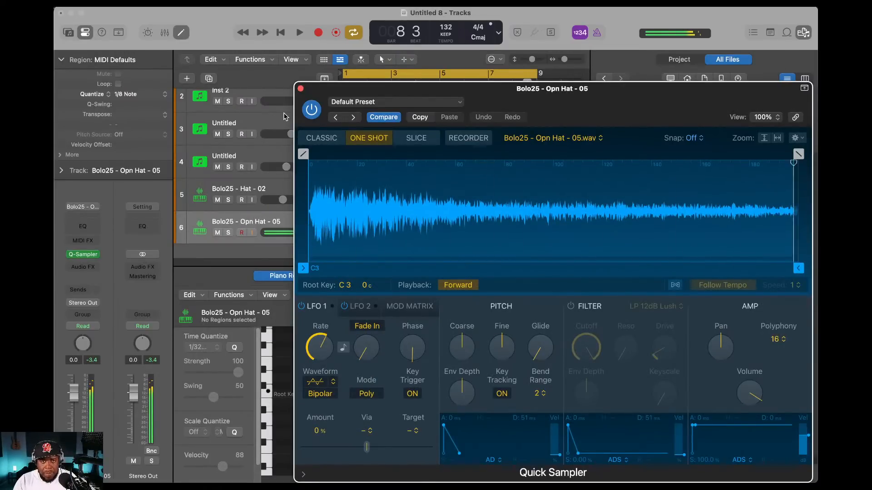
click(300, 89)
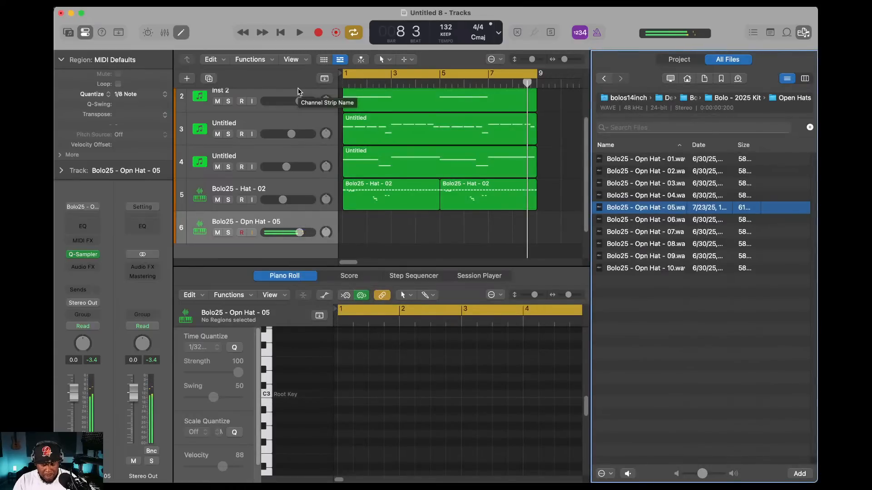
- Record open-hat C3 hits from bar 1, at beat 2 of bars 1, 3, 5 and 7
click(281, 33)
click(318, 33)
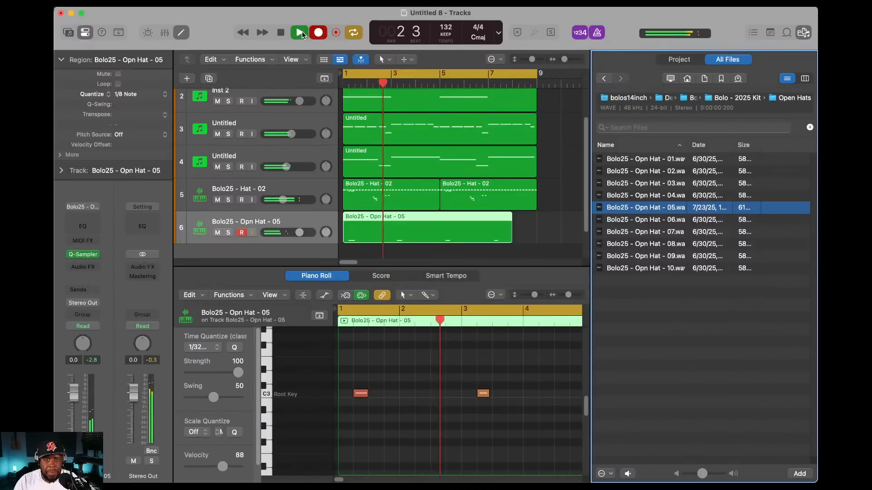
click(318, 32)
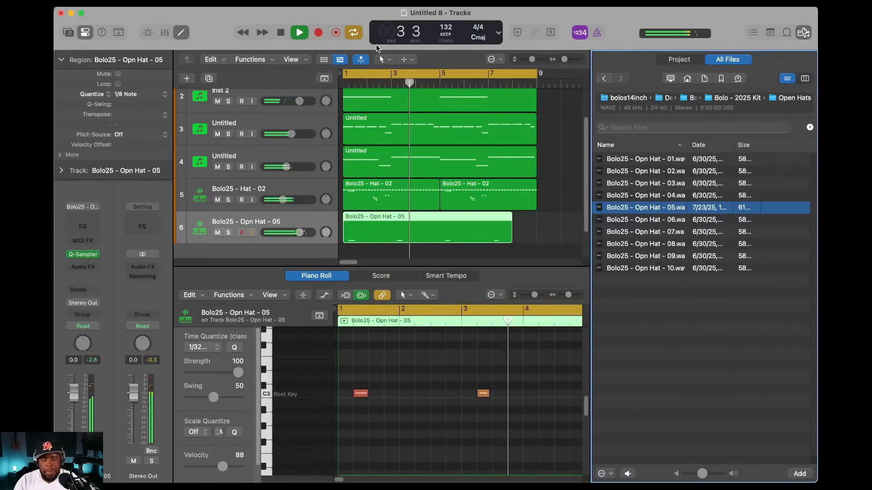
- Close the Piano Roll and extend the open-hat region to the end of bar 8
mouse_move(512, 229)
mouse_down()
mouse_move(529, 230)
mouse_move(510, 222)
mouse_up()
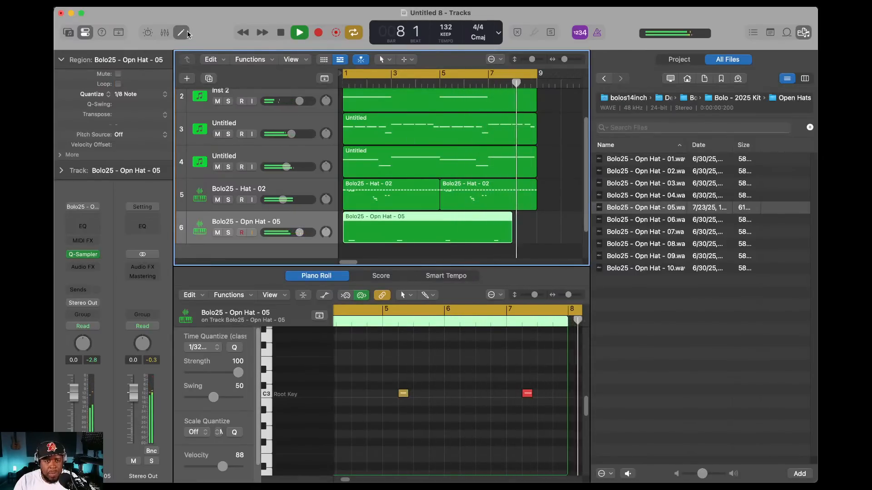
key(e)
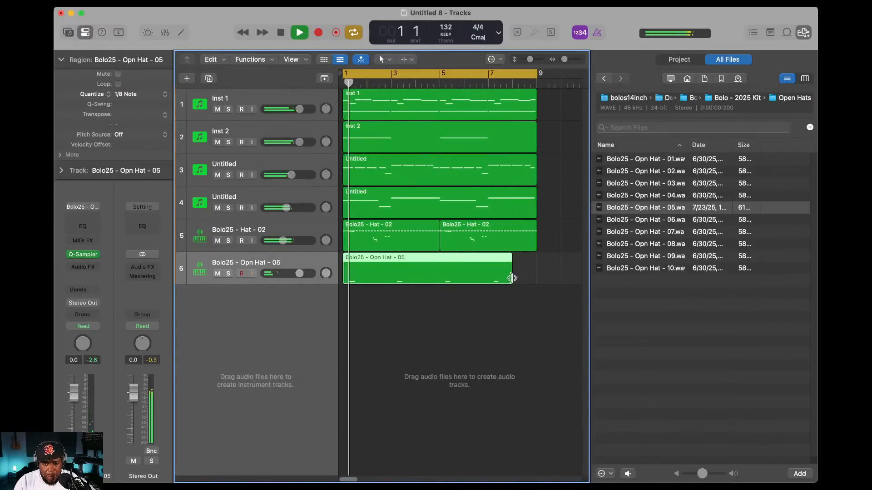
drag(514, 272, 532, 276)
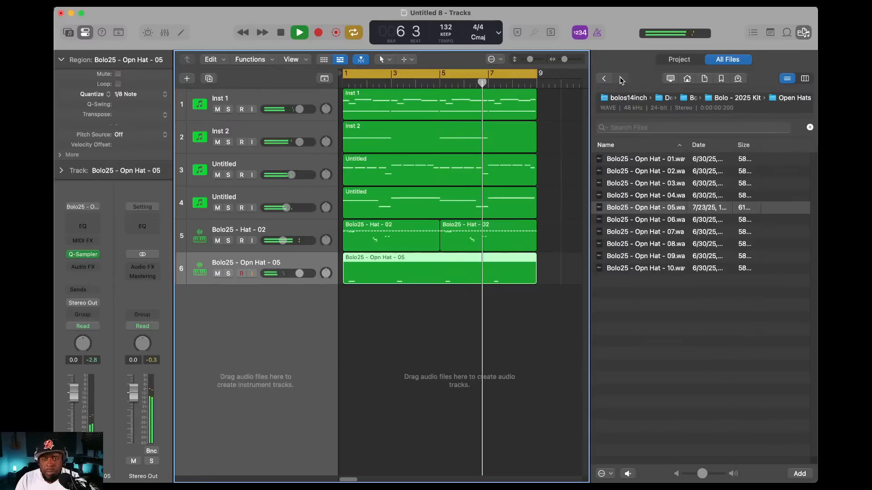
- Switch to the kit's Snares folder and audition the samples from 01 through 10, going back up to Bolo25 - Snr - 01.wav
click(603, 79)
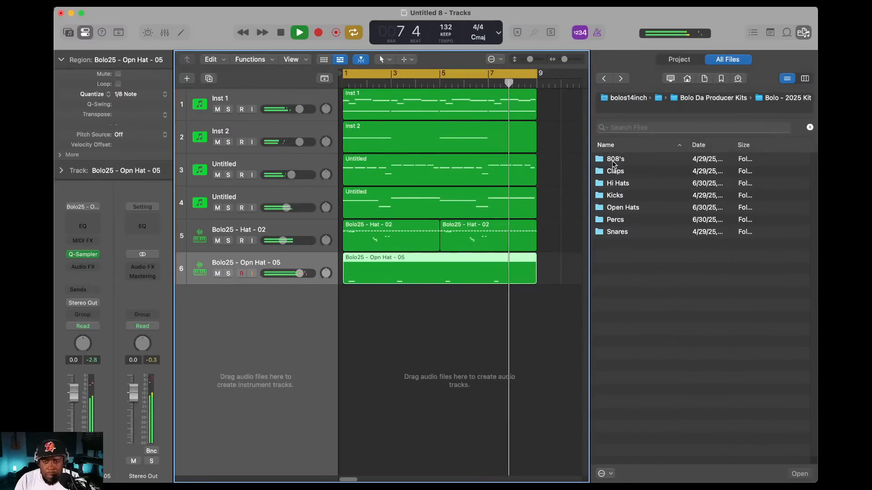
double_click(619, 232)
click(635, 158)
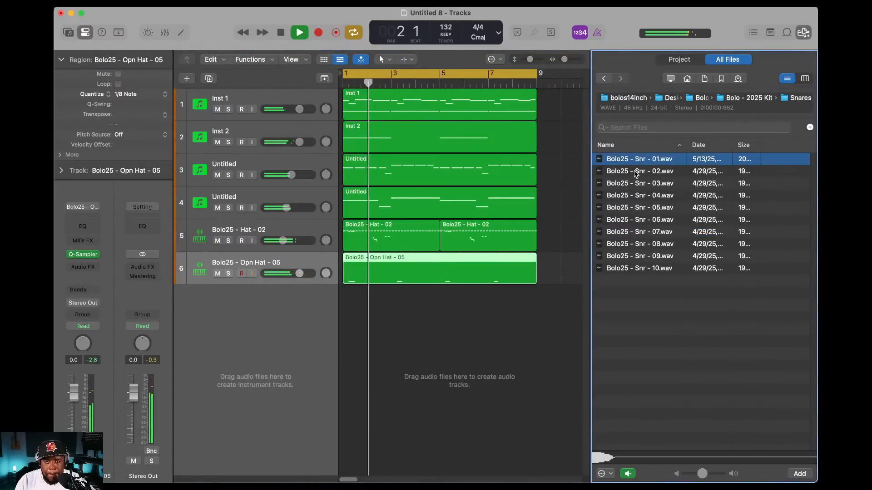
click(612, 172)
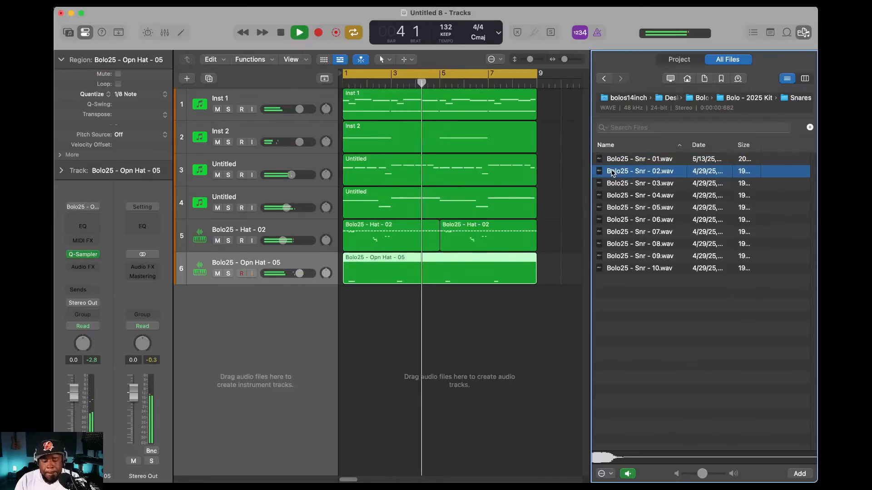
key(space)
key(Down)
key(Down)
key(Down)
key(Down)
key(Down)
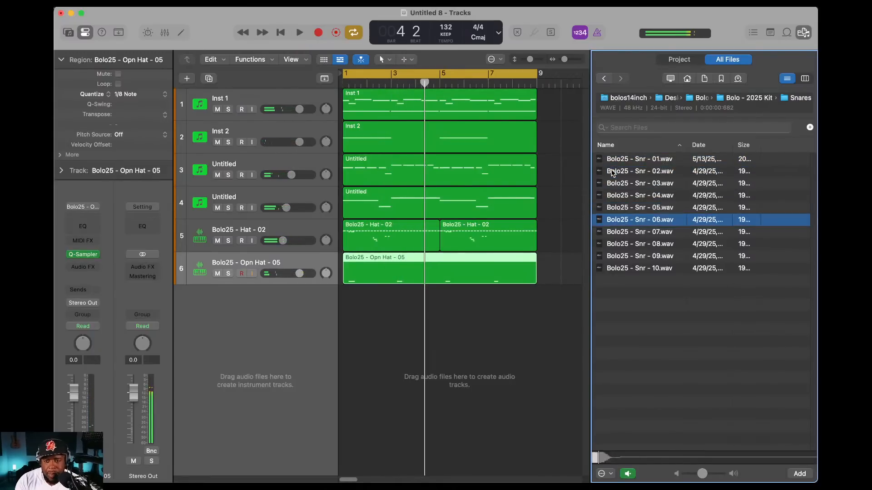
key(Down)
key(Down)
key(Down)
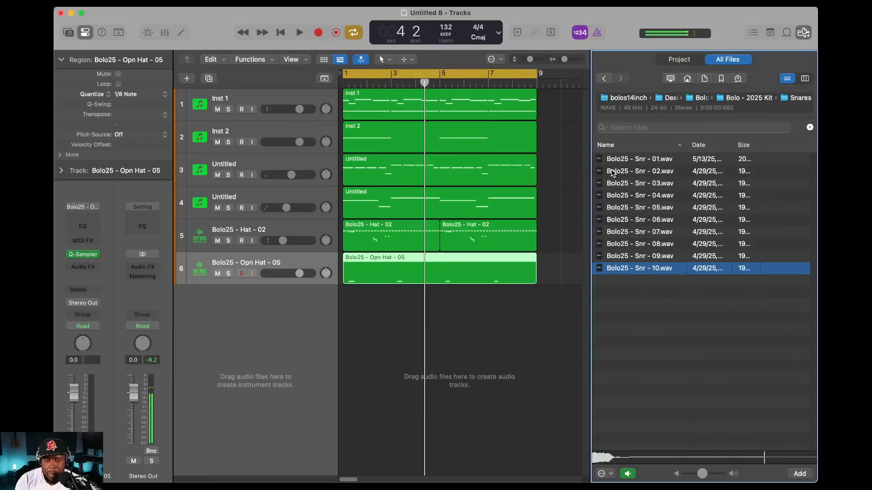
key(Up)
key(Up)
key(Up)
key(Up)
key(Up)
key(Up)
key(Up)
key(Up)
key(Up)
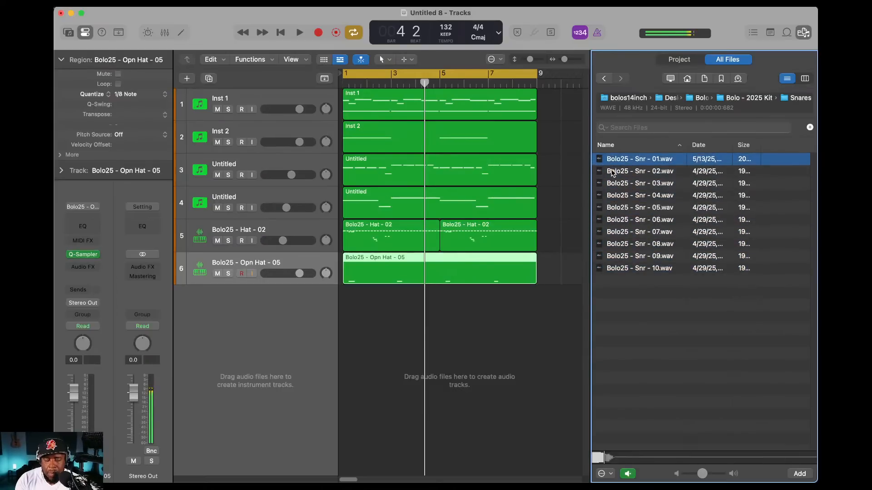
- Load Bolo25 - Snr - 01.wav into Quick Sampler on a new track below the open hat, then close the plug-in window
drag(581, 165, 244, 322)
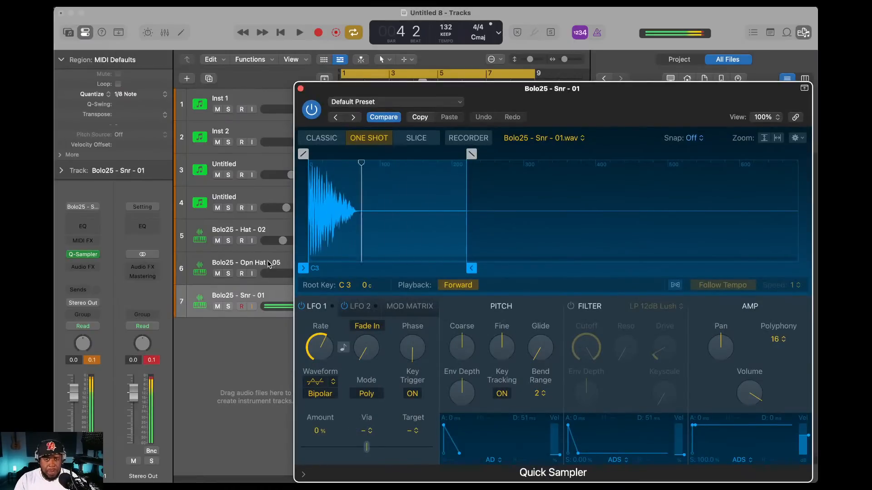
click(301, 90)
- Record a snare hit on beat 3 of each of the eight bars and set the snare track's volume to -3.4 dB
click(287, 33)
click(318, 33)
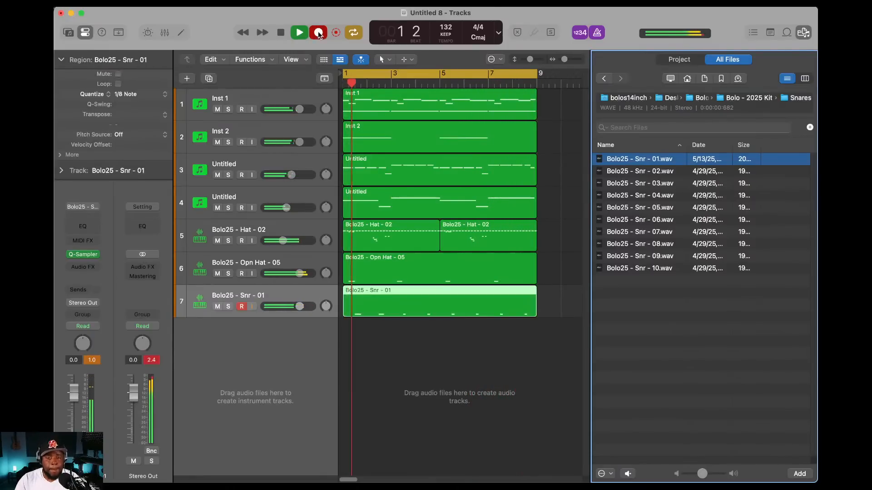
click(323, 33)
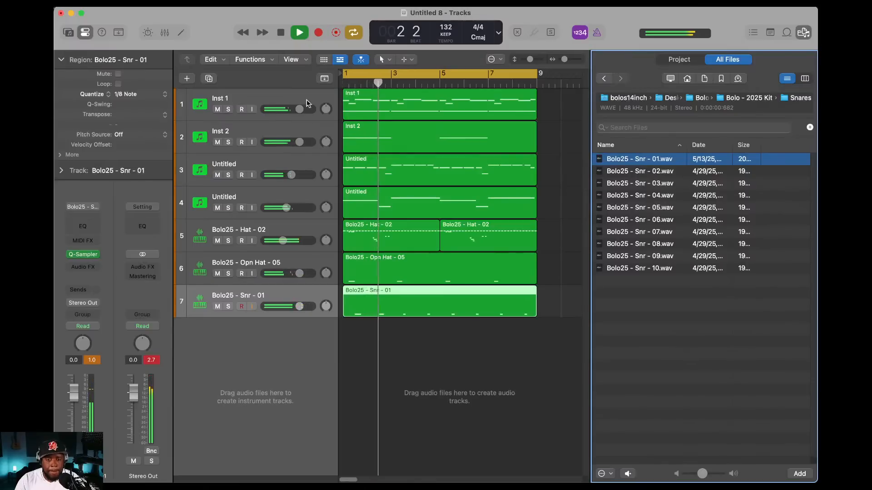
drag(299, 310, 285, 311)
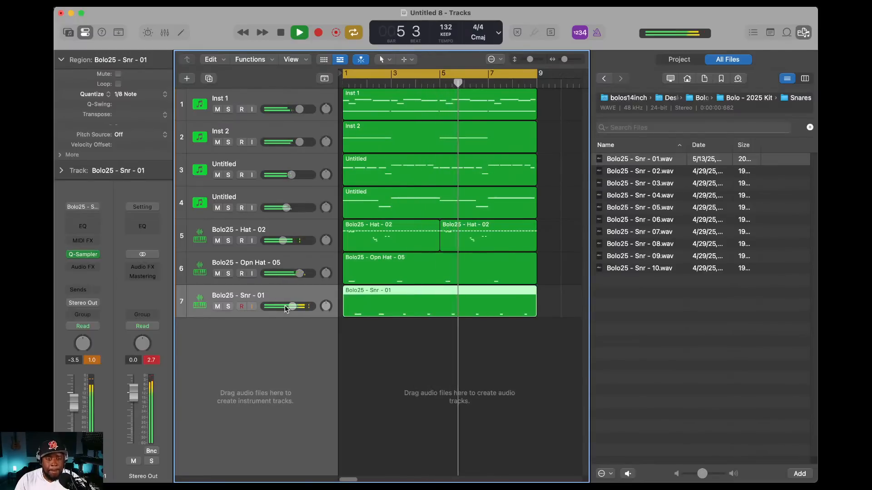
drag(292, 308, 293, 307)
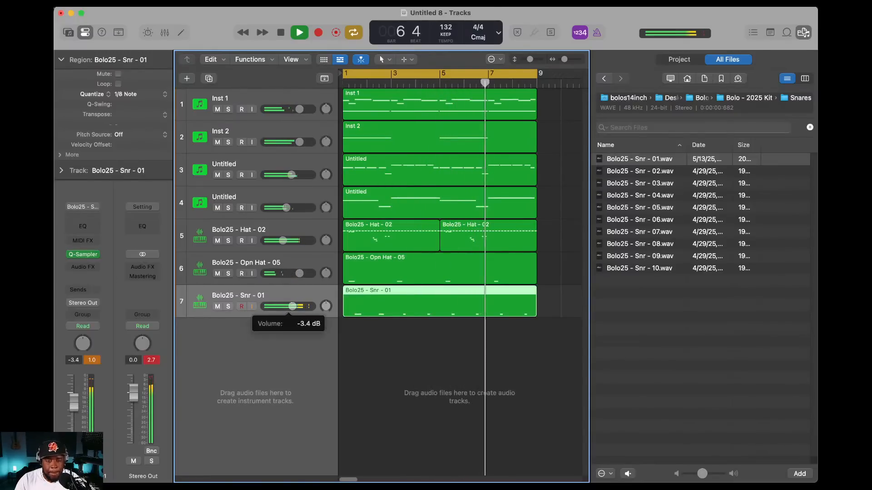
- Switch to the kit's Percs folder and audition the percussion samples from 01 through 10
click(604, 80)
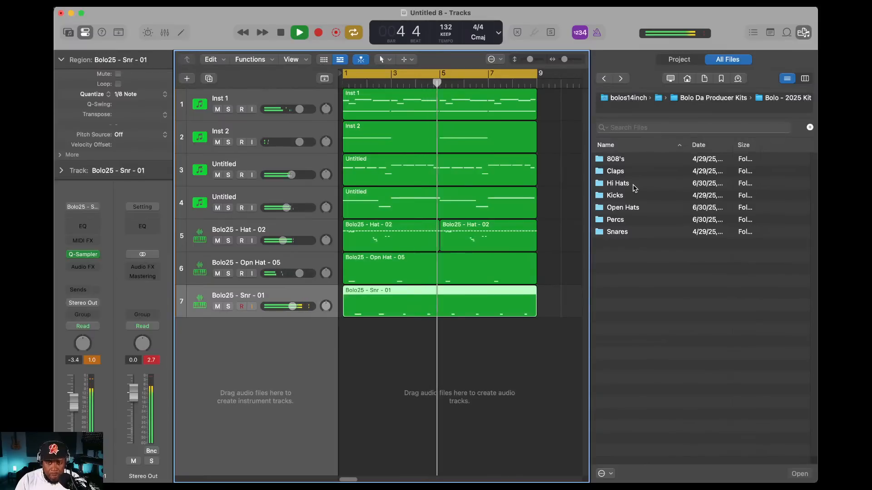
double_click(618, 221)
click(627, 162)
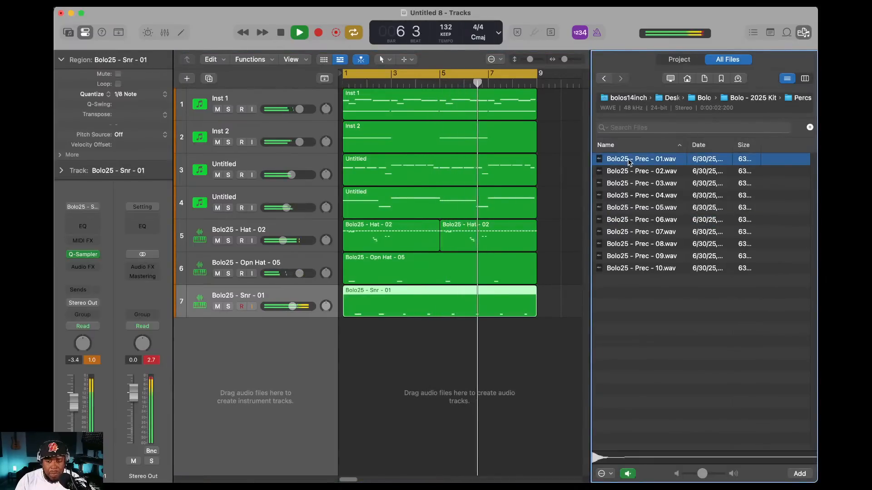
click(623, 173)
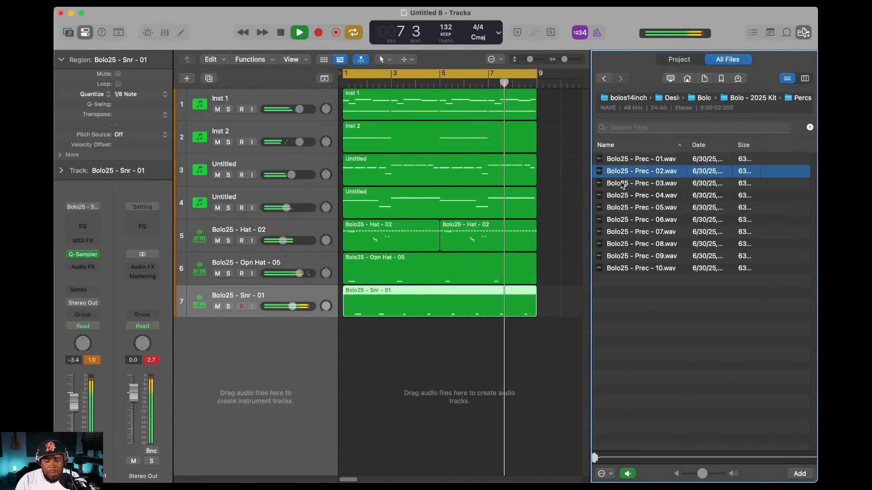
click(622, 184)
click(622, 207)
click(622, 196)
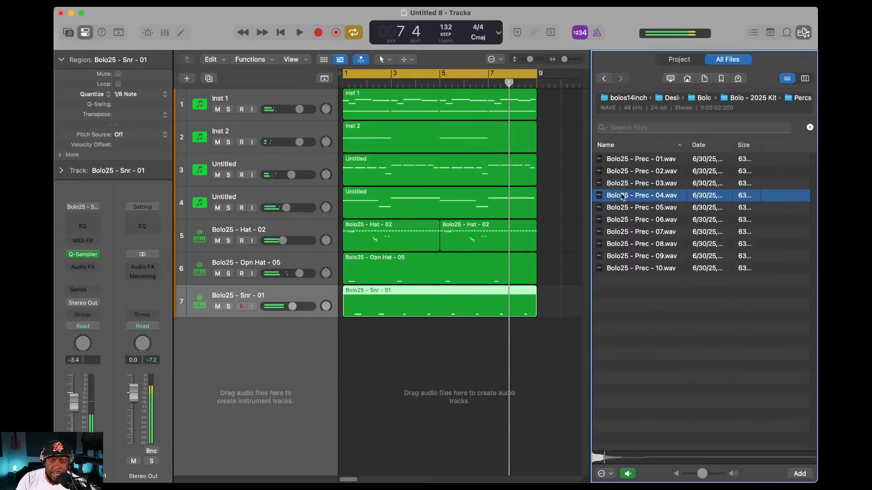
click(620, 208)
click(617, 221)
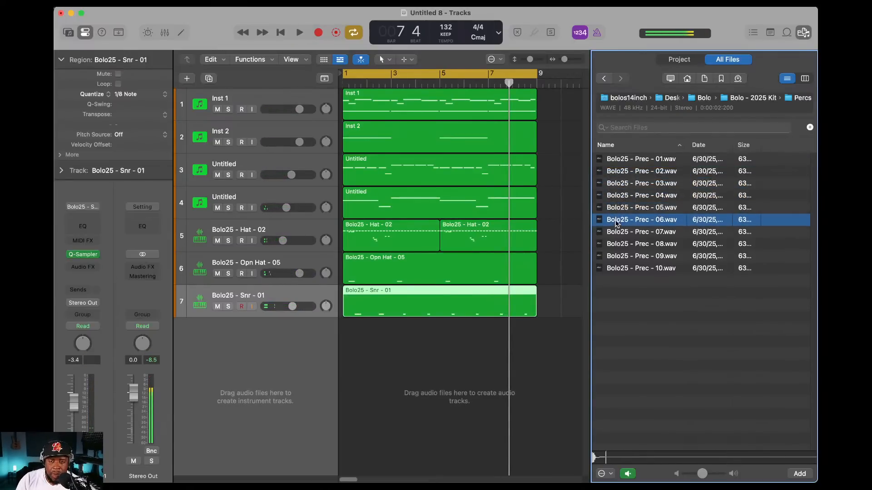
click(618, 233)
click(618, 244)
click(620, 257)
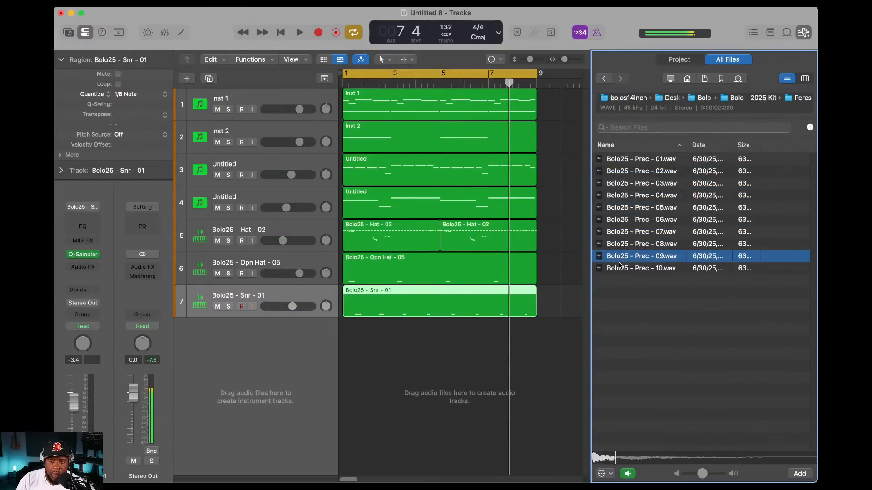
click(620, 268)
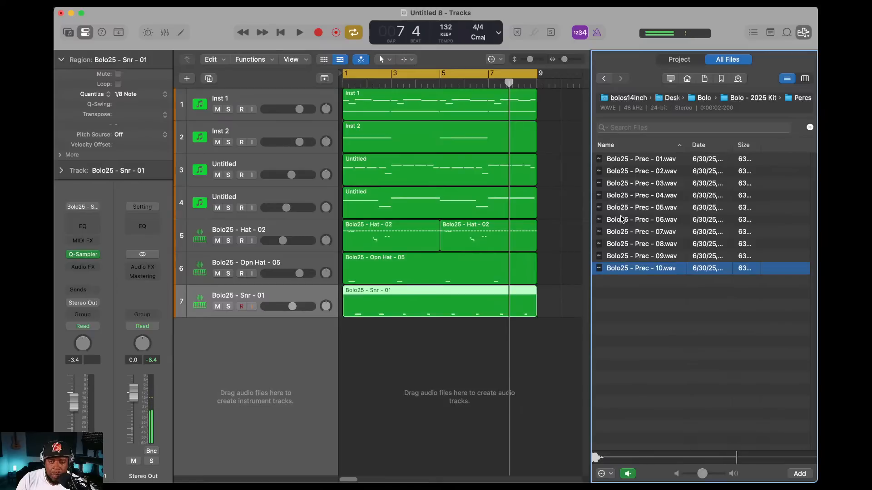
- Load Bolo25 - Prec - 10.wav into Quick Sampler on a new track below the snare, then close the plug-in window
drag(601, 271, 263, 357)
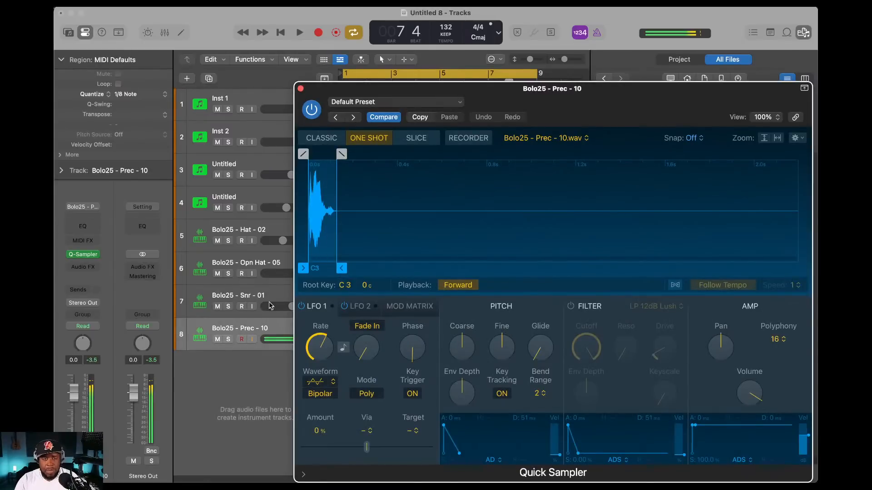
click(300, 88)
- Record percussion hits from bar 1, one each in bars 1, 3, 5 and 7
click(280, 32)
click(318, 32)
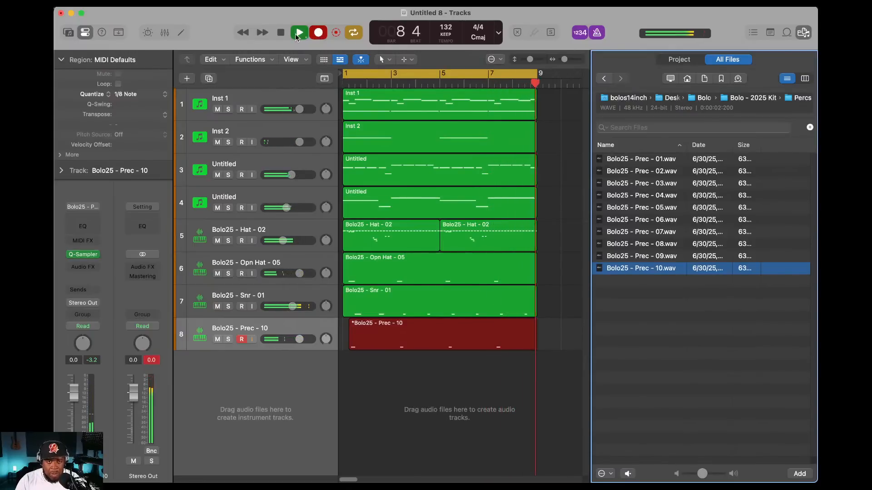
click(318, 33)
- Extend the percussion region to the end of bar 8 and set its track volume to -5.3 dB
drag(512, 345, 536, 347)
drag(299, 339, 288, 339)
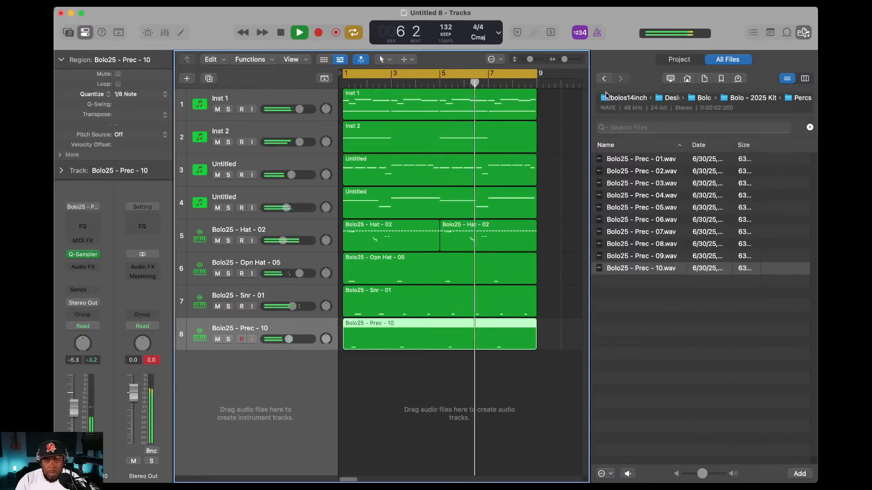
- Audition Bolo25 - 808 - 01.wav from the kit's 808's folder and load it into Quick Sampler on a new track below the percussion
click(604, 78)
double_click(613, 159)
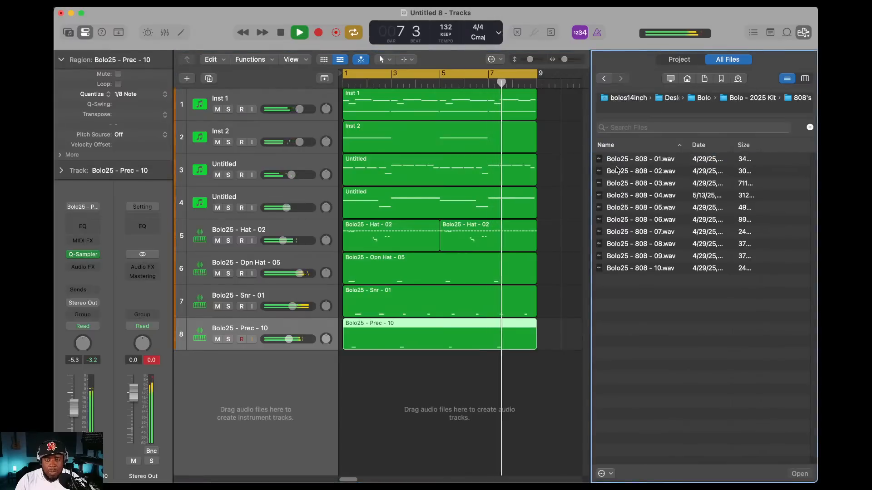
click(622, 160)
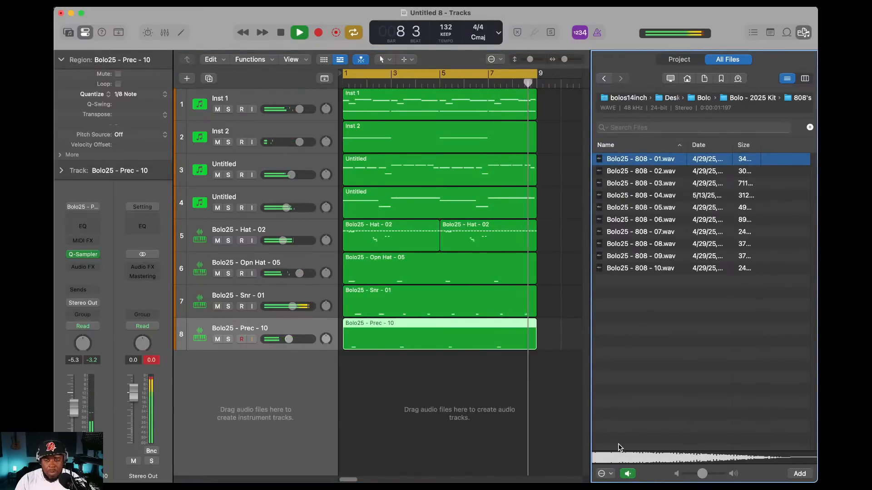
drag(599, 164, 270, 387)
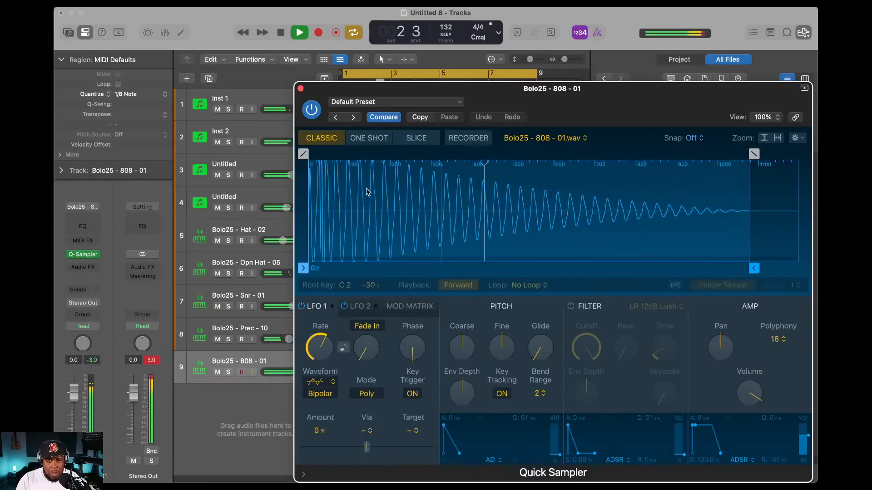
- Set the 808 sampler to One Shot mode with Mono polyphony and close the plug-in window
click(370, 139)
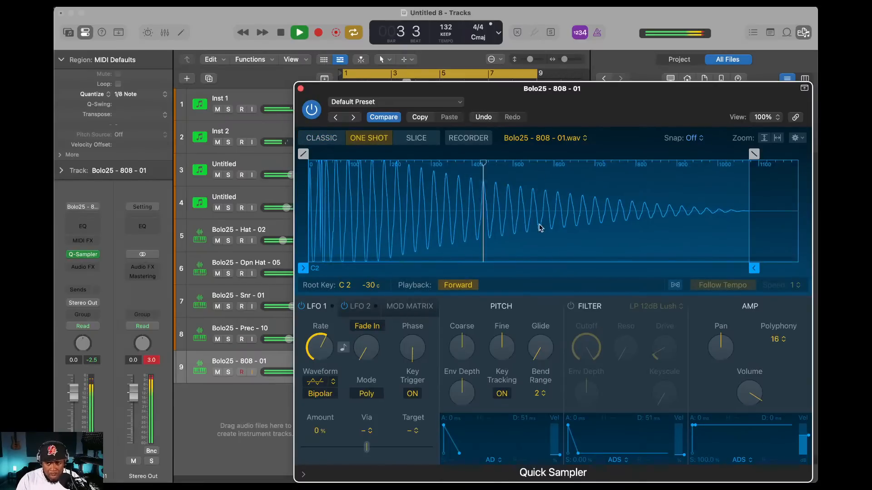
click(776, 340)
click(775, 252)
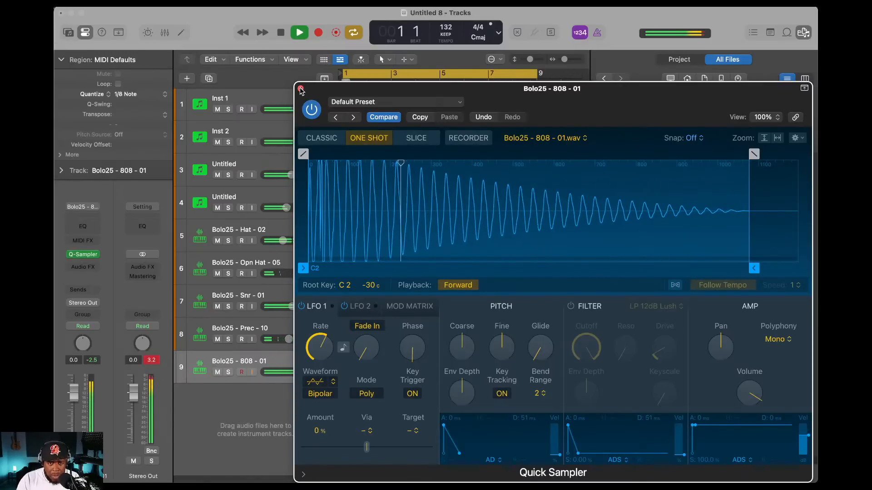
click(300, 88)
- Record an 808 bass pattern across the eight bars and set the 808 track's volume to -0.1 dB
click(319, 33)
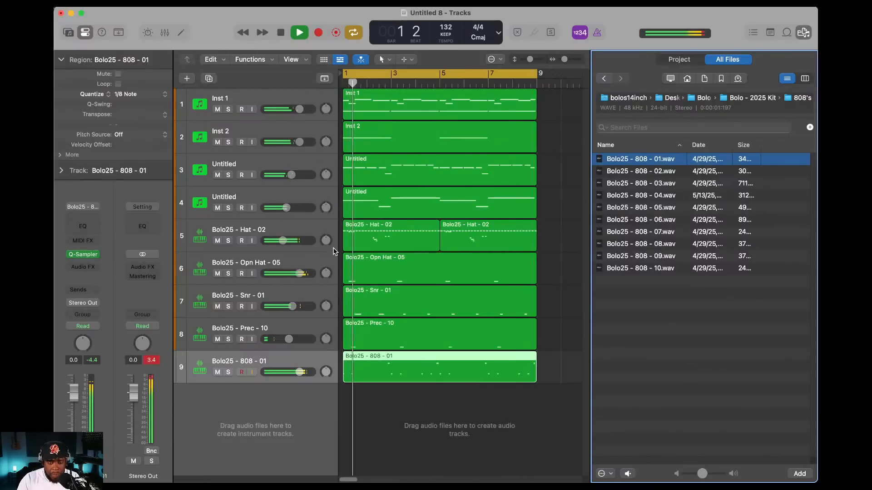
drag(299, 371, 300, 372)
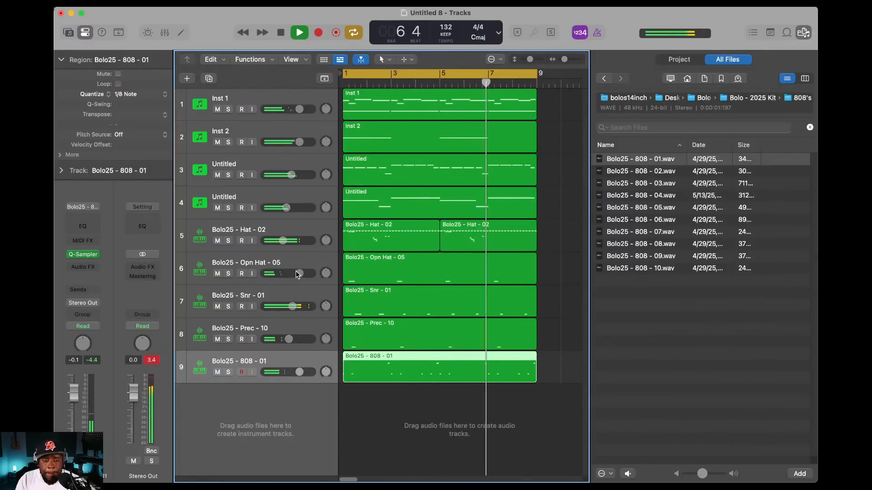
- Select all regions and lower every track's fader together in the Mixer, with the open hat at -2.3 dB, reset the output peak and stop playback
key(super+a)
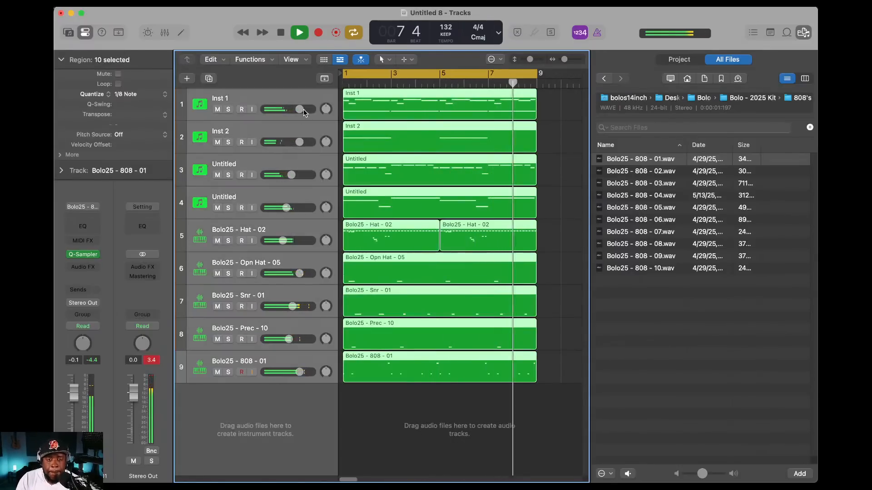
key(x)
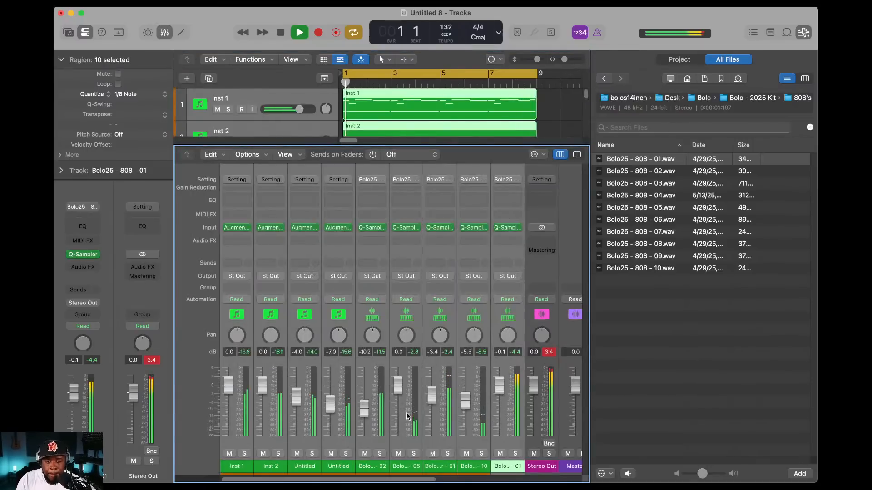
drag(402, 387, 409, 399)
click(549, 352)
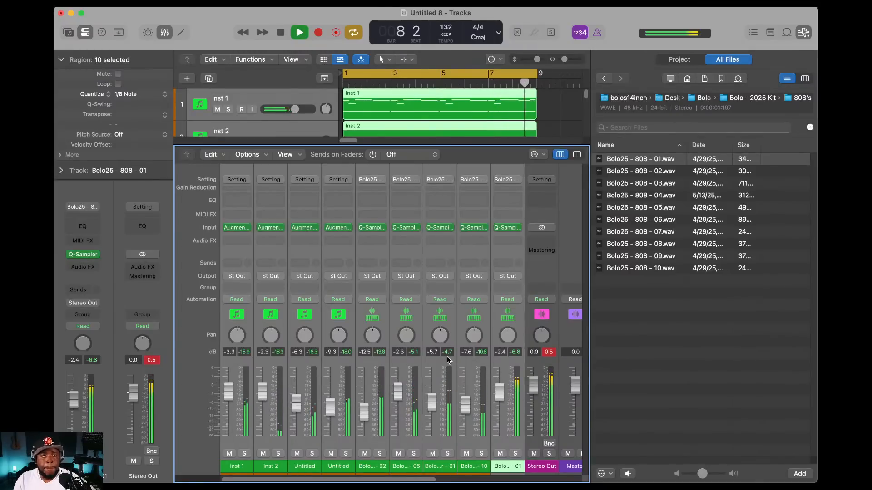
key(space)
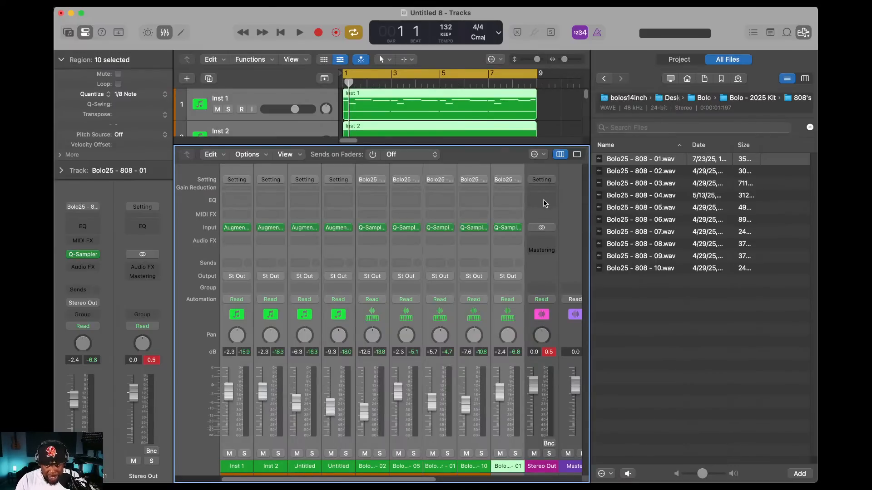
- Insert Channel EQ on the Stereo Out channel and replace it with the LANDR VoxChain plug-in in stereo
click(544, 203)
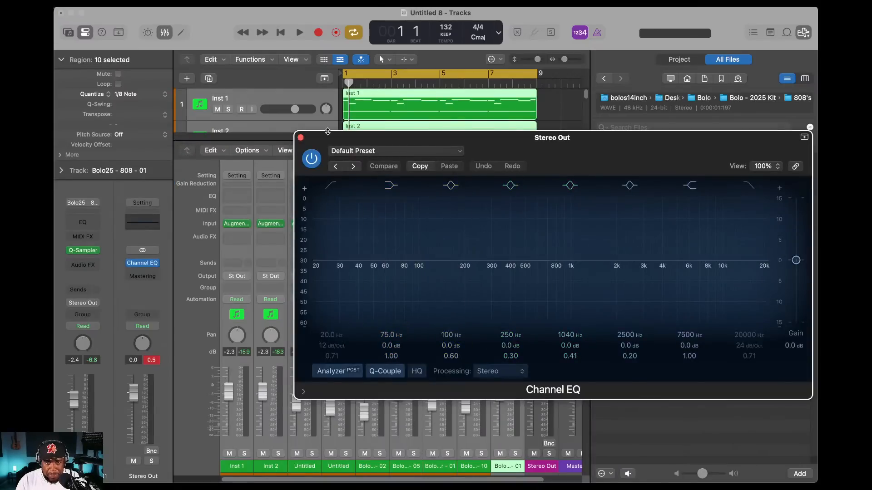
click(301, 138)
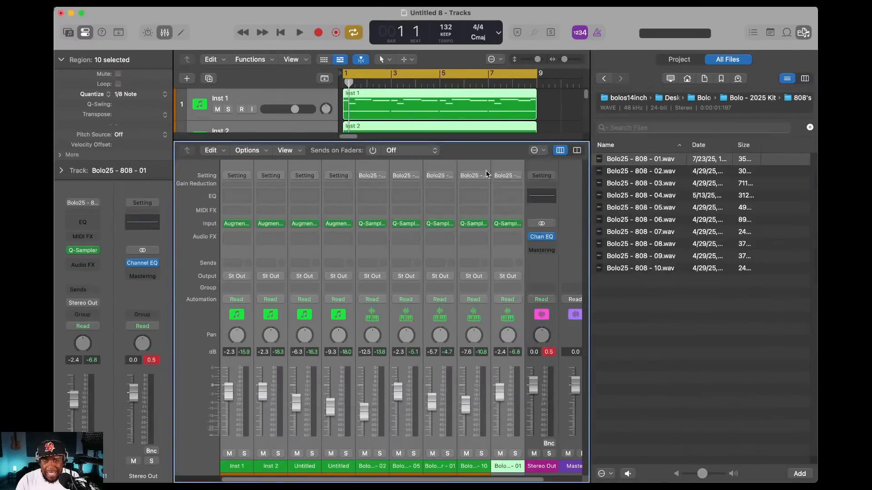
click(553, 237)
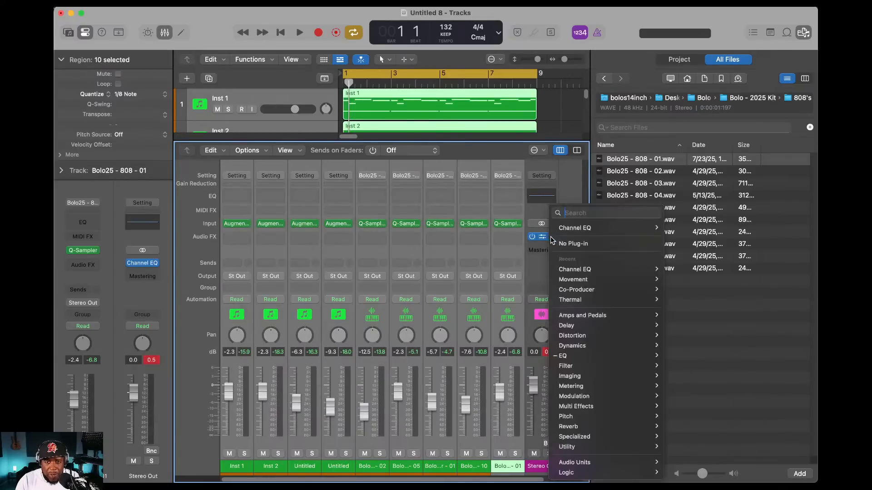
mouse_move(603, 464)
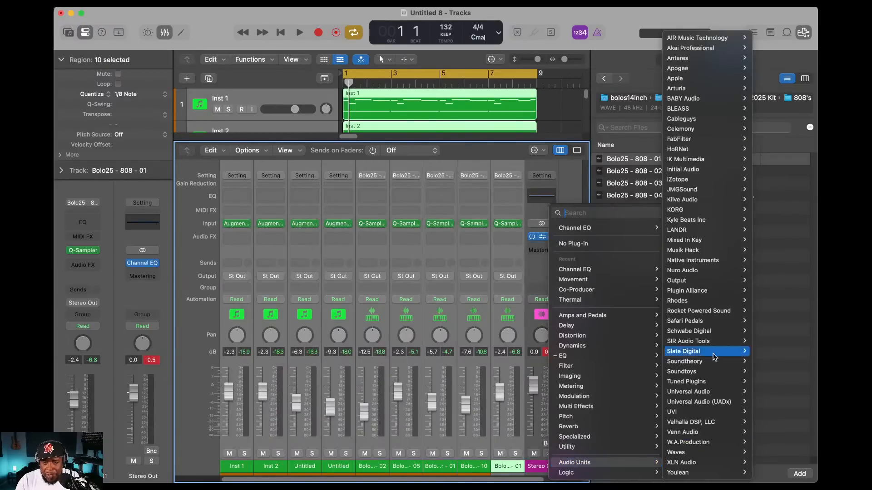
mouse_move(681, 229)
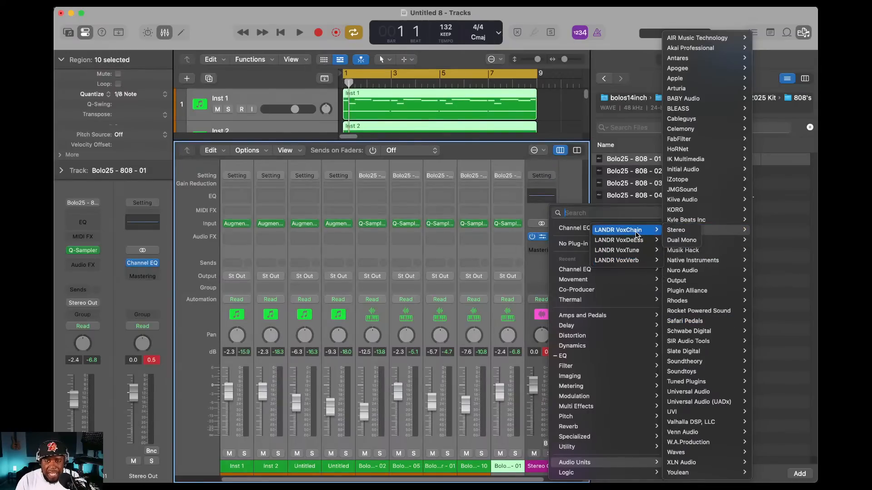
click(670, 230)
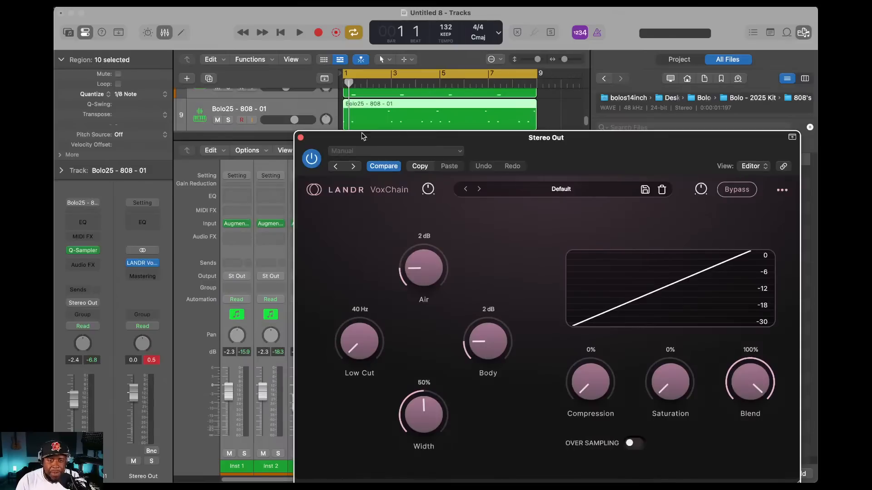
drag(411, 114, 418, 80)
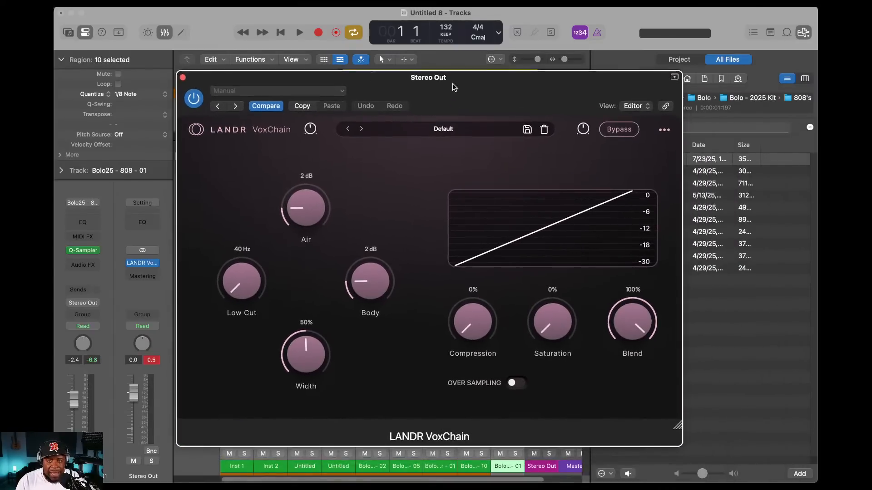
- Bypass VoxChain, play the beat to hear it unprocessed, stop playback and re-enable the plug-in
click(618, 131)
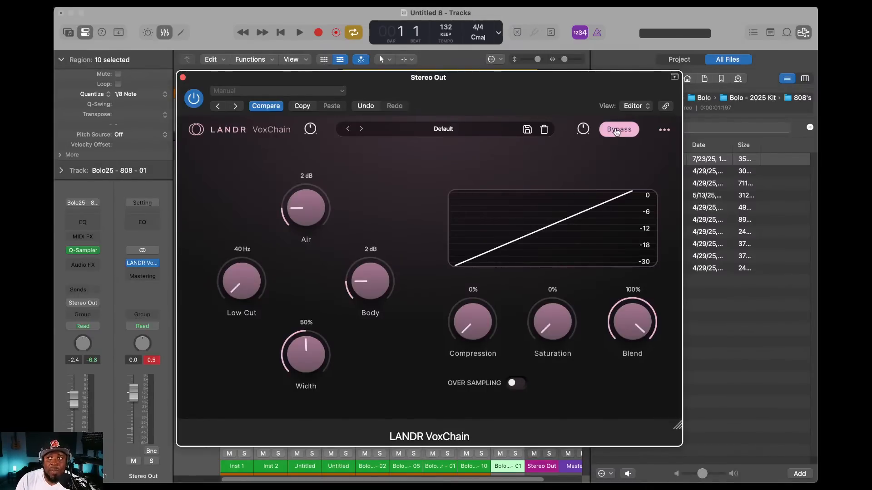
key(space)
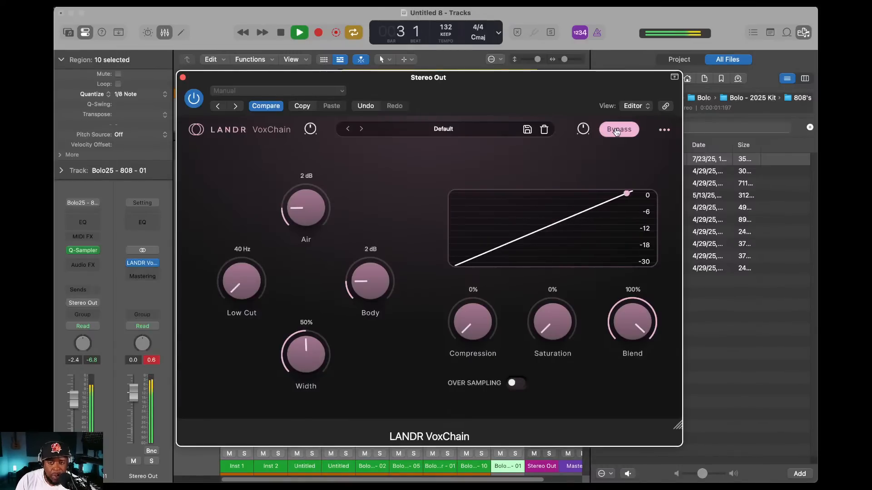
key(space)
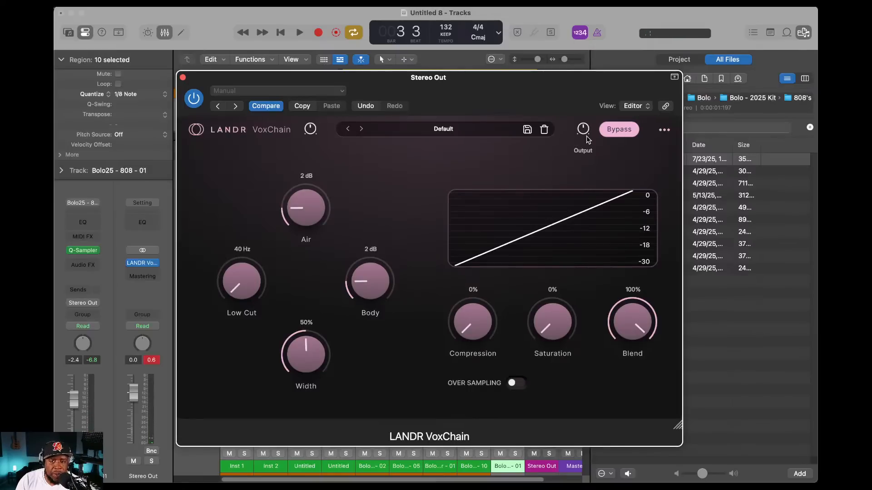
click(616, 132)
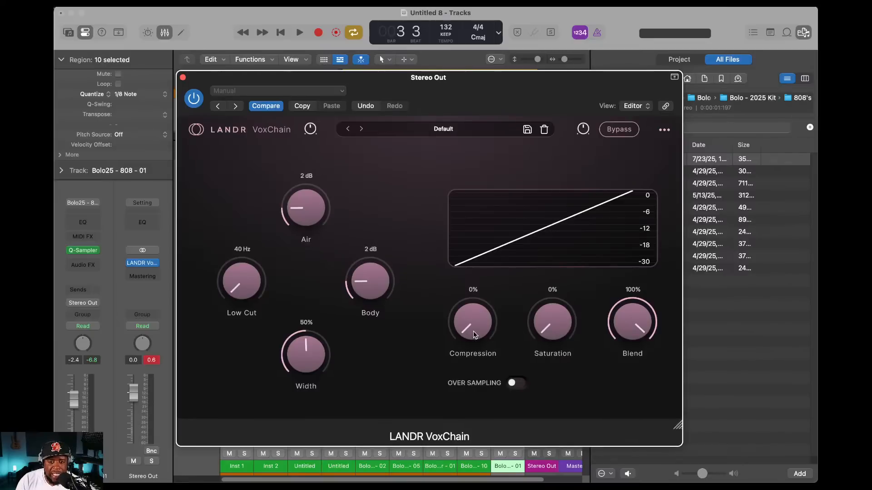
- Set VoxChain's Compression to 13% and Saturation to 12%, and compare playback with the plug-in bypassed and active
drag(470, 328, 471, 315)
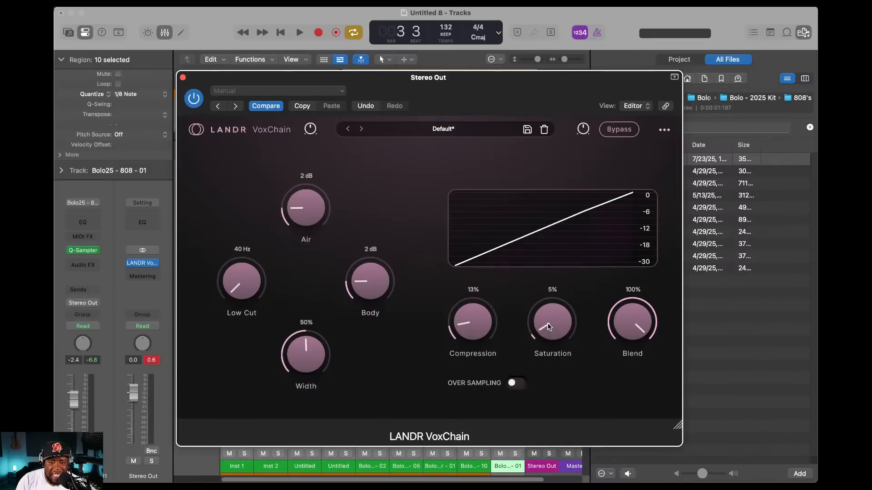
drag(550, 319, 551, 314)
click(624, 131)
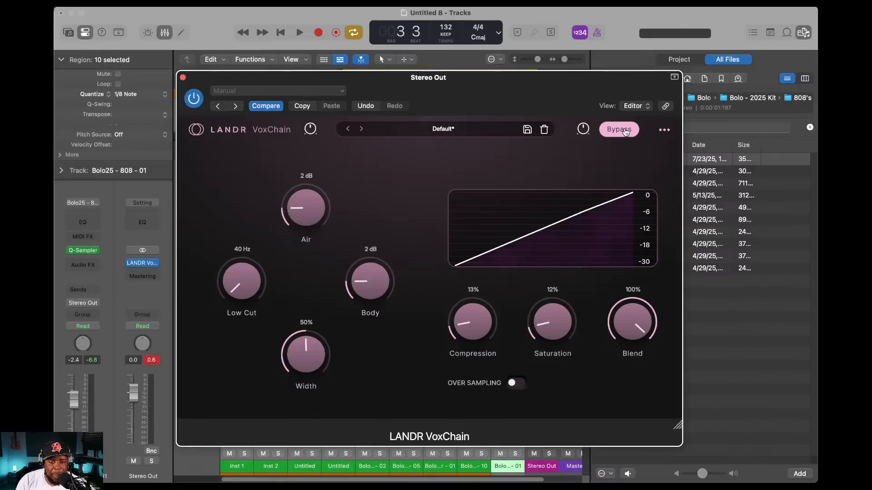
key(space)
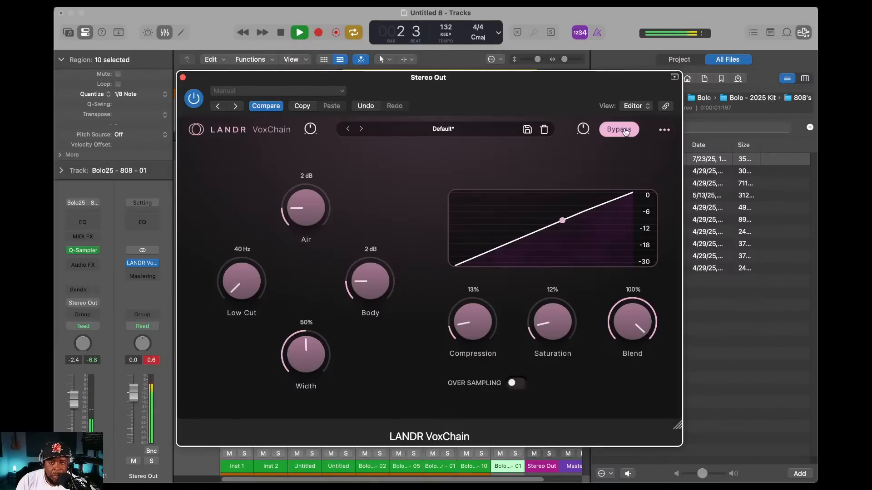
key(space)
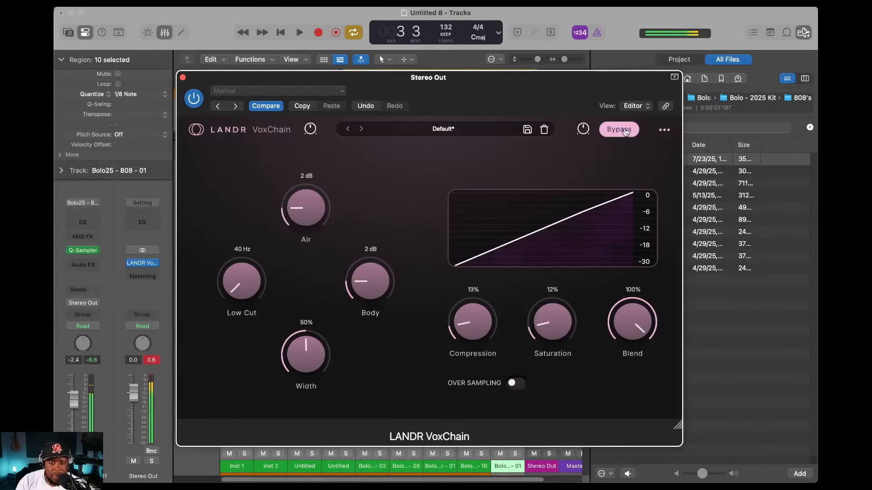
click(625, 130)
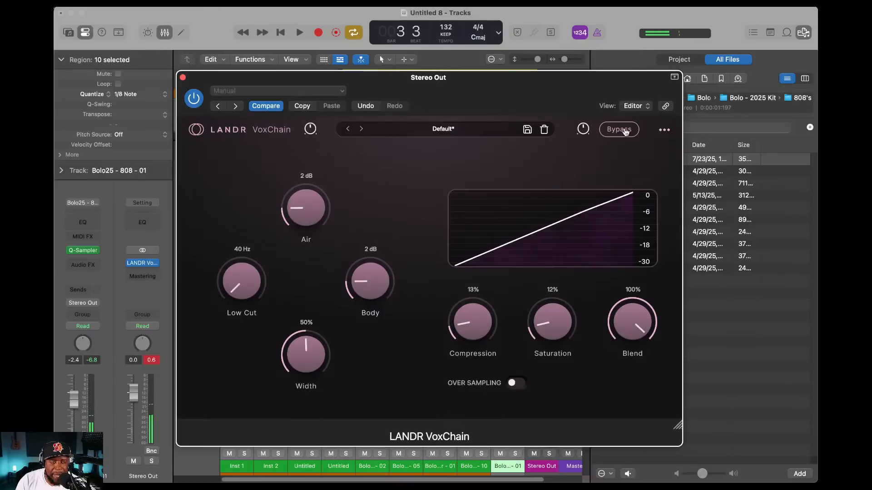
key(space)
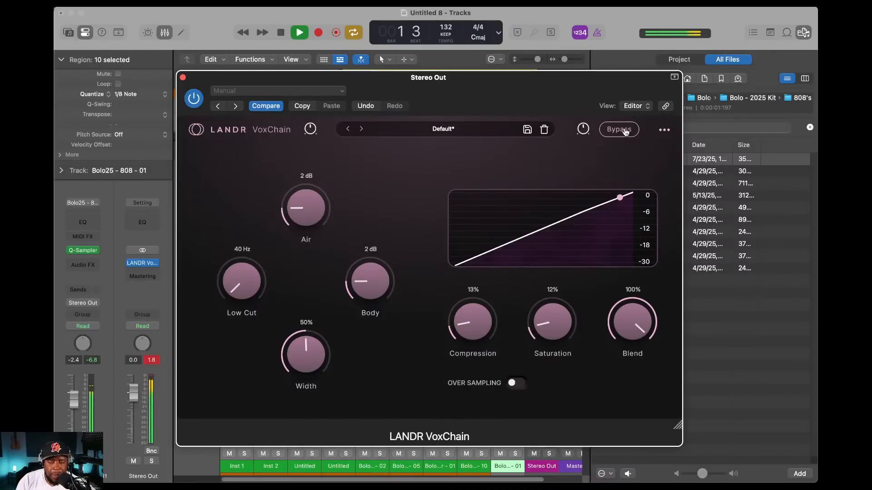
- Lower VoxChain's Compression and Saturation to 9% each and its Body to 0.4 dB during playback
drag(548, 324, 545, 334)
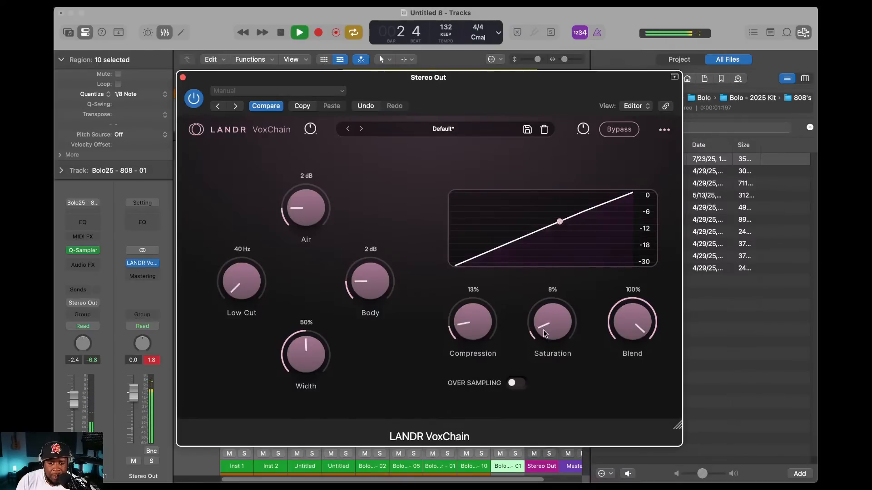
drag(464, 323, 462, 331)
drag(545, 326, 543, 330)
drag(364, 283, 364, 304)
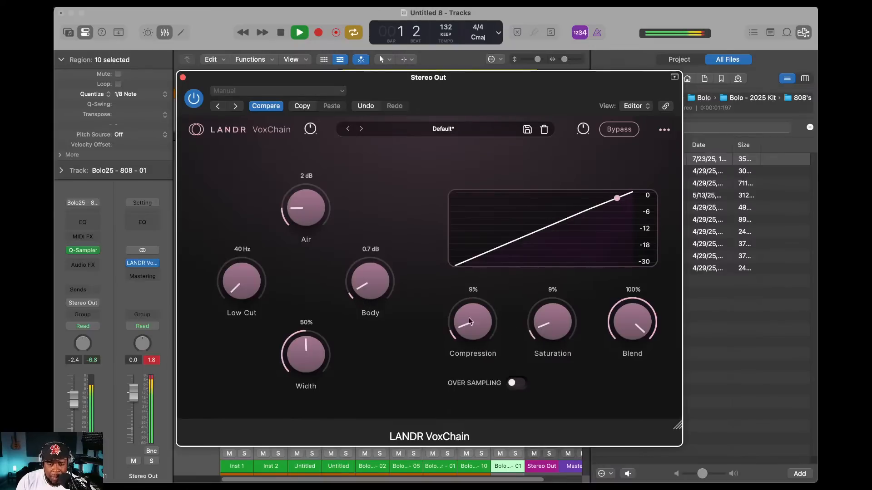
drag(358, 292, 360, 298)
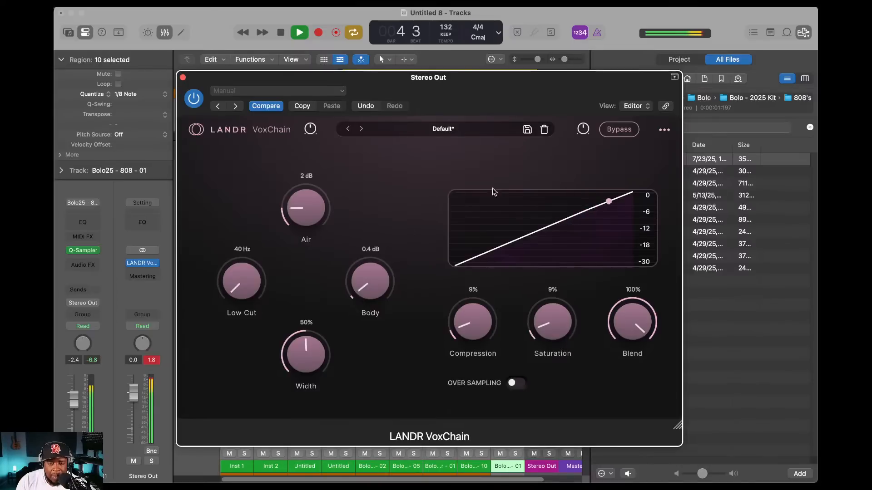
- Compare the looping beat with VoxChain bypassed and active, close the plug-in window and stop playback
click(621, 130)
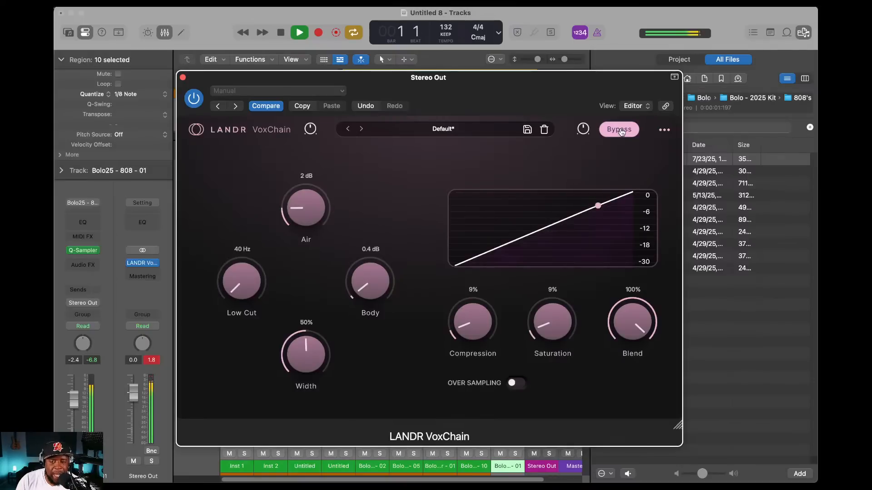
click(621, 130)
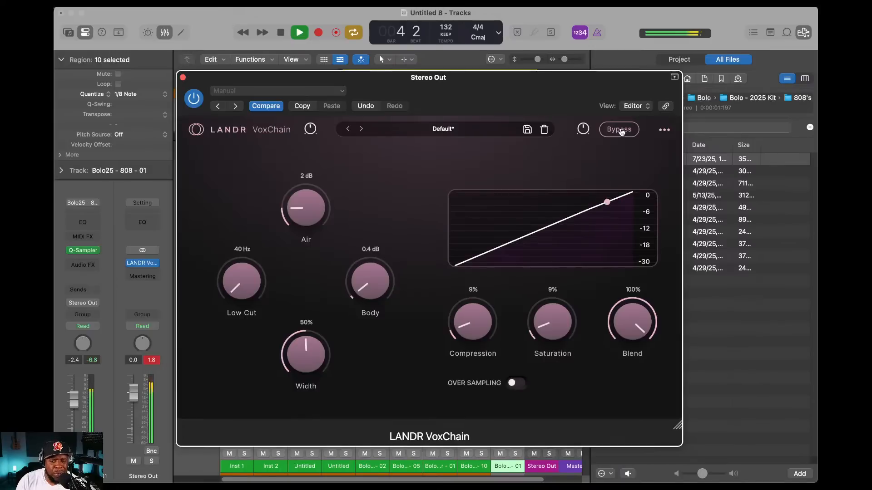
click(621, 131)
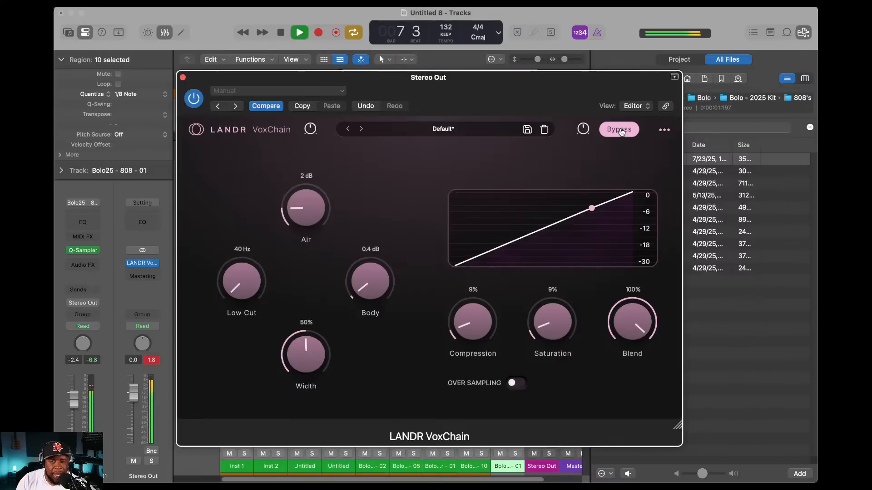
click(621, 131)
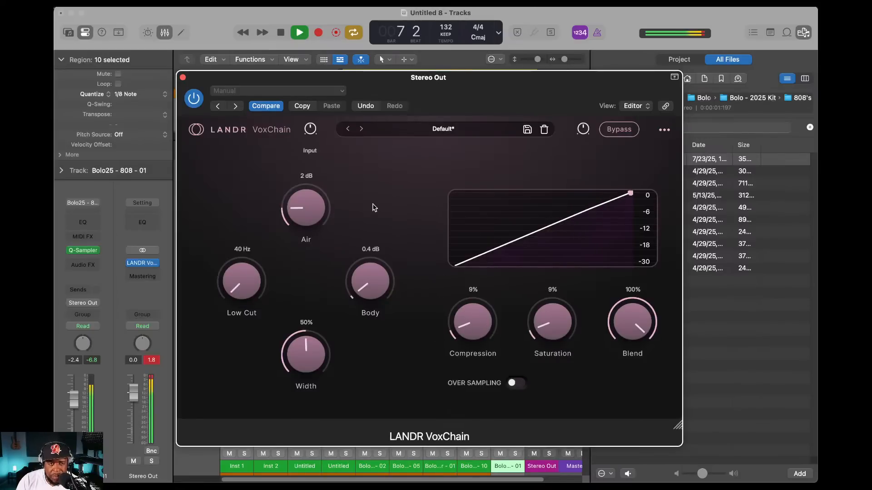
click(182, 75)
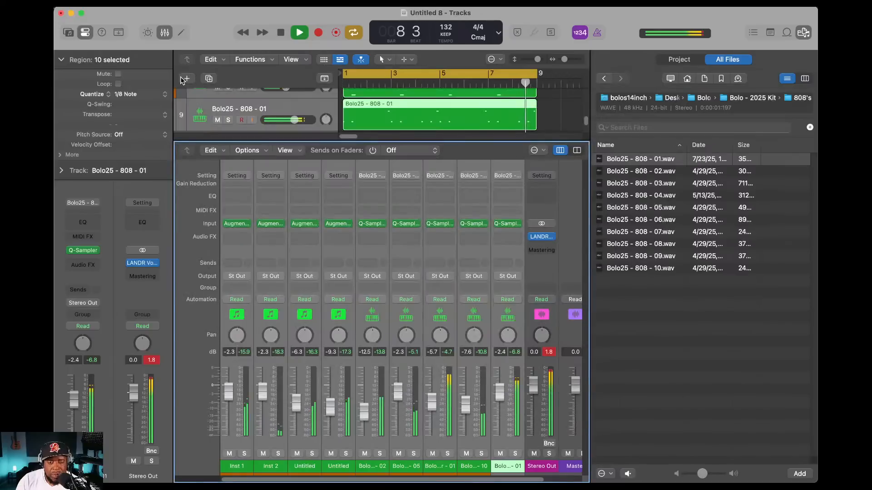
key(space)
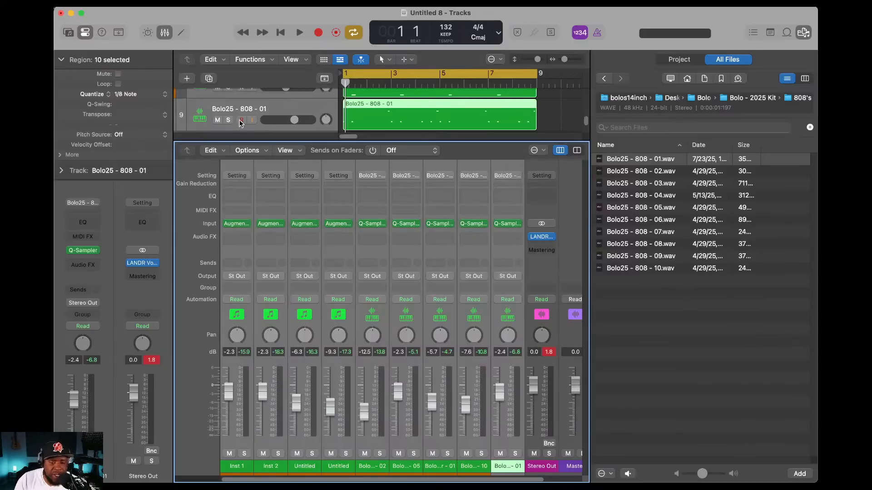
- Replace LANDR VoxChain on the Stereo Out channel with Musik Hack's Master Plan v1.5
click(552, 236)
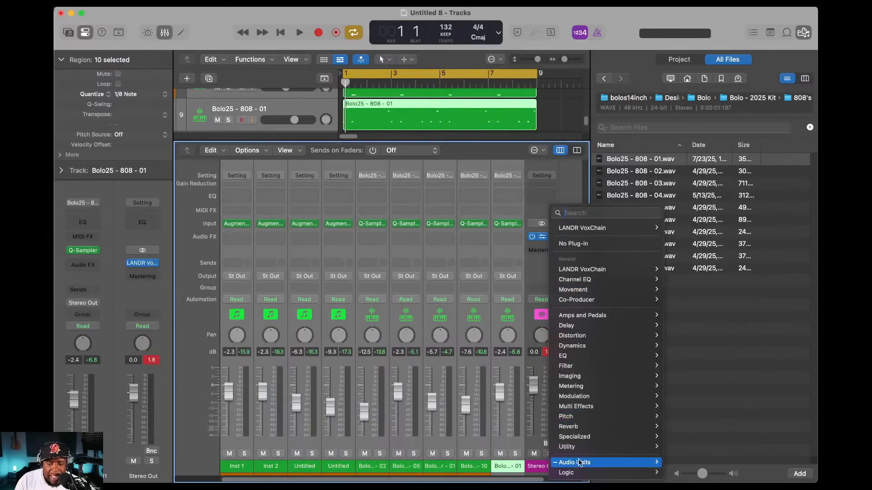
mouse_move(575, 463)
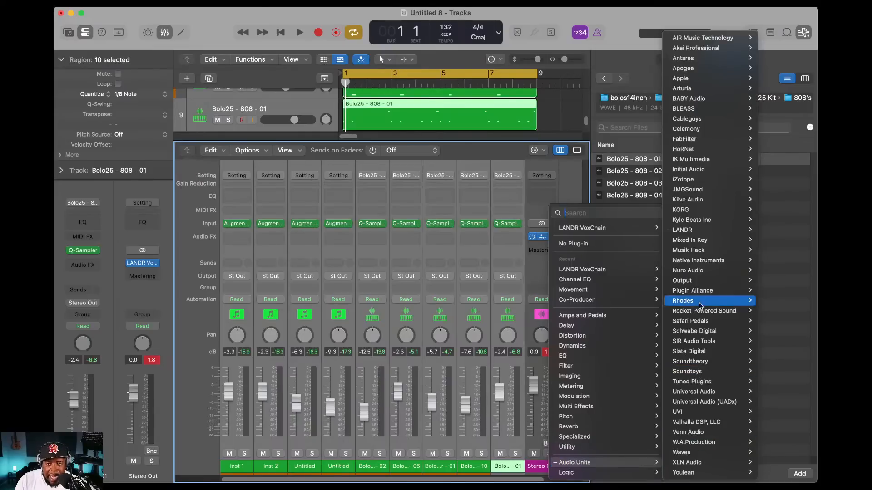
mouse_move(703, 250)
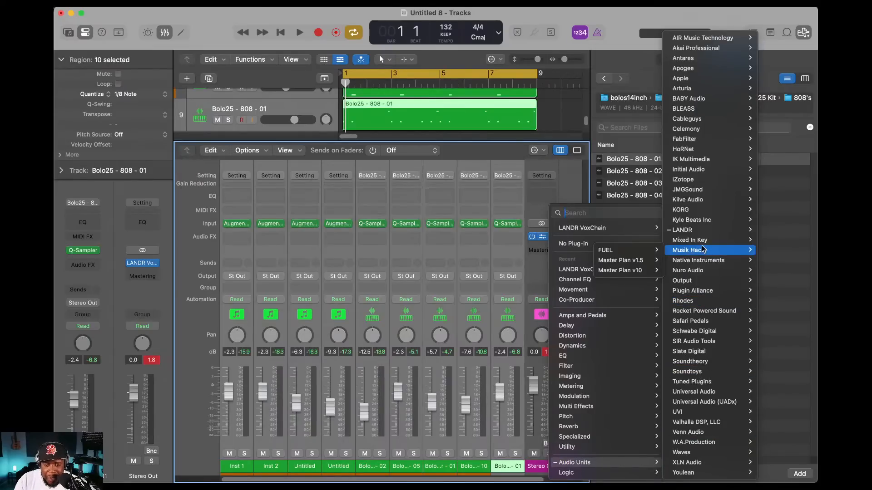
mouse_move(703, 235)
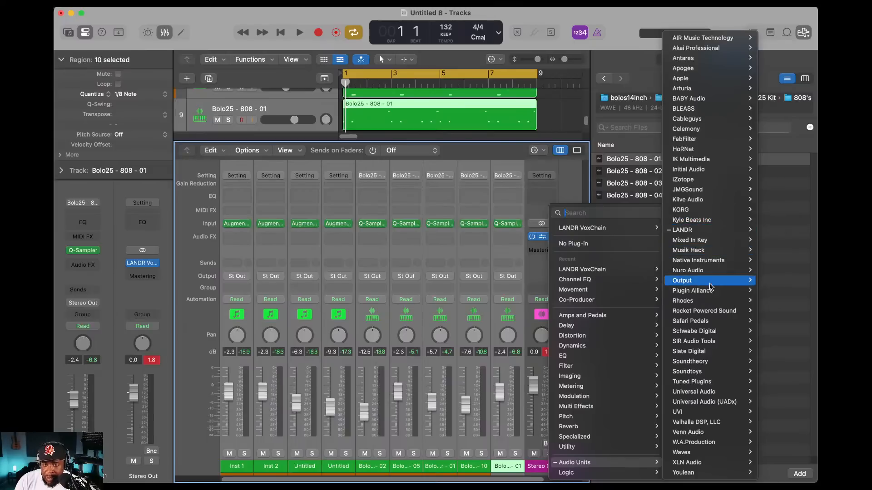
mouse_move(622, 262)
click(677, 260)
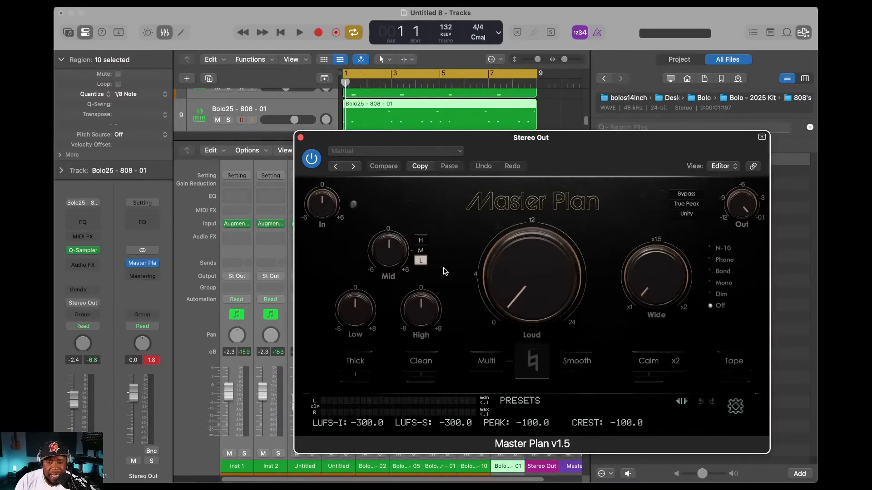
- During playback, slightly boost Master Plan's High and Low, widen the stereo image with Wide and raise Loud to about 4
key(space)
mouse_move(399, 260)
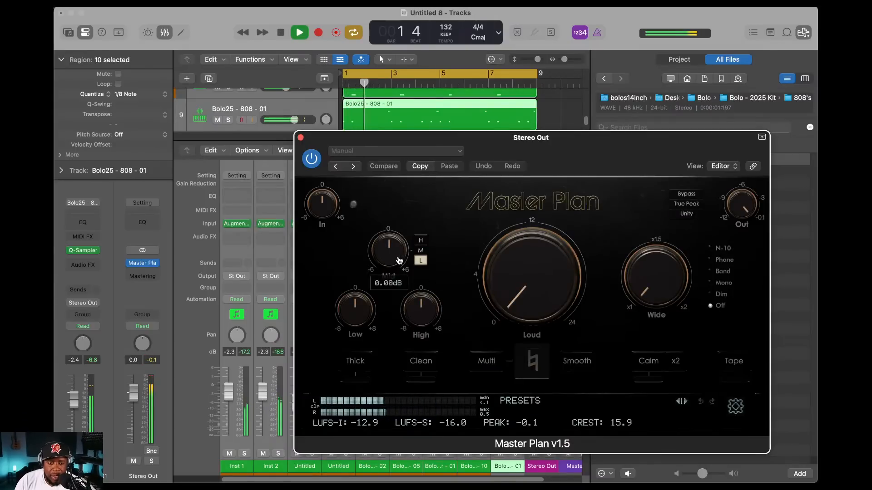
drag(426, 305, 426, 303)
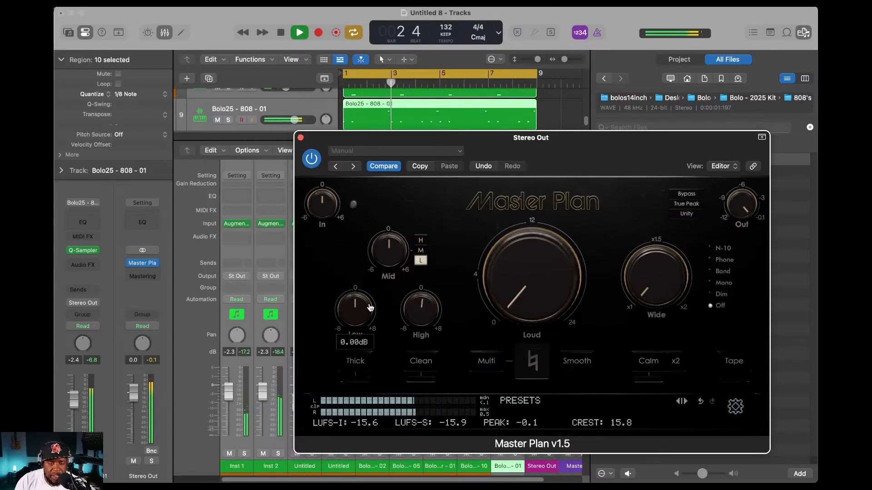
drag(356, 308, 358, 305)
drag(664, 277, 651, 244)
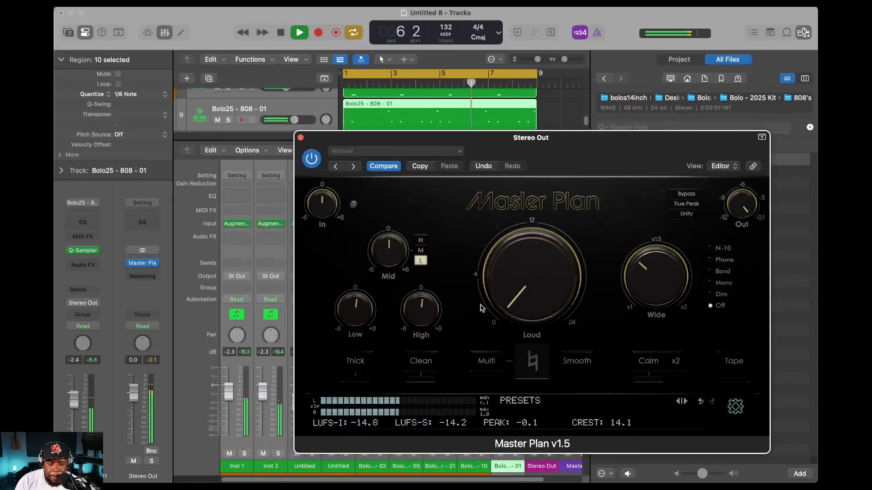
drag(509, 297, 520, 271)
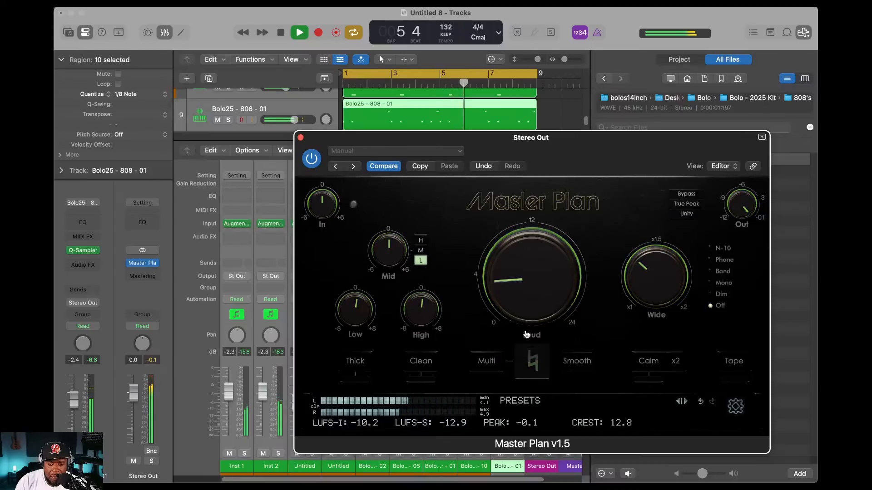
- Raise Master Plan's Loud slightly during playback and turn on its Thick, Clean and Calm processing
drag(509, 315, 505, 278)
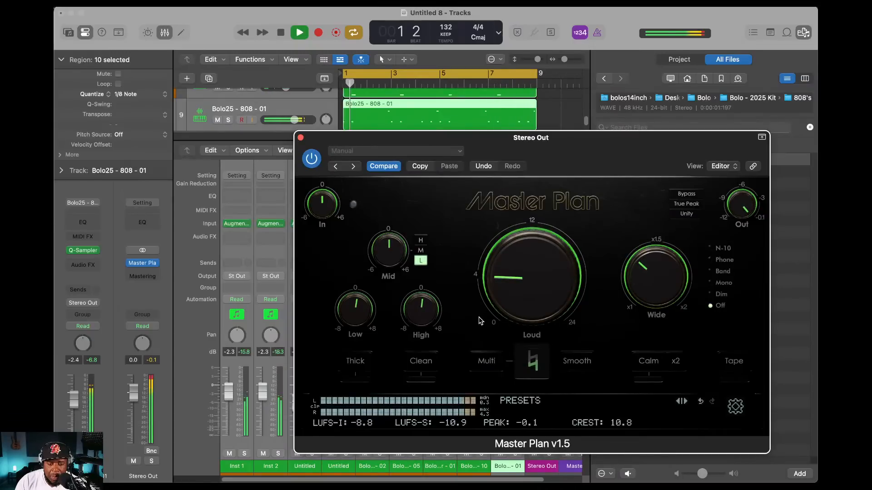
click(355, 362)
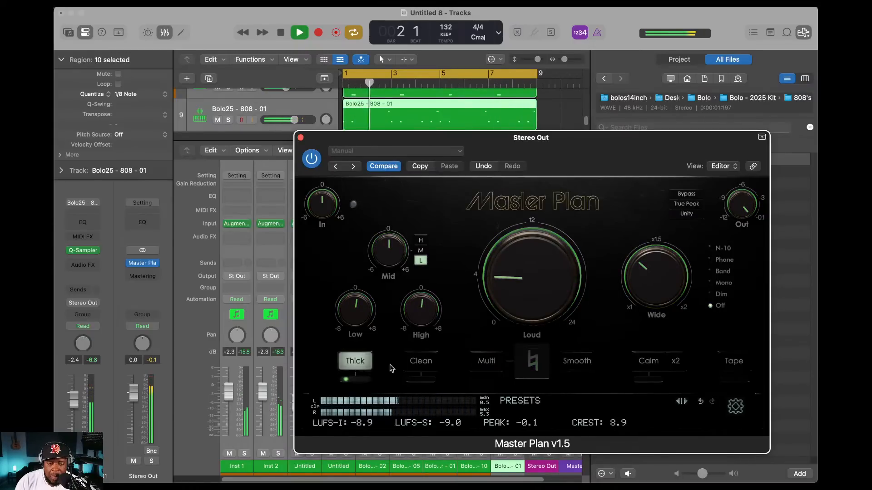
click(418, 362)
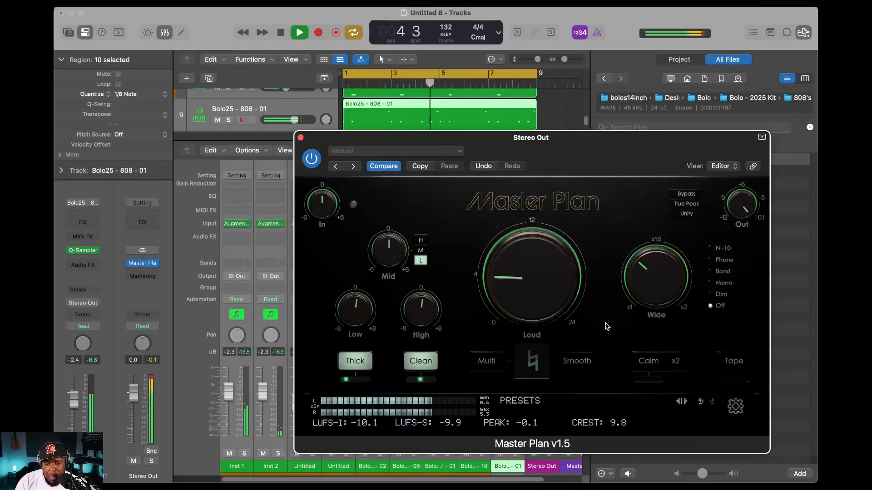
click(650, 358)
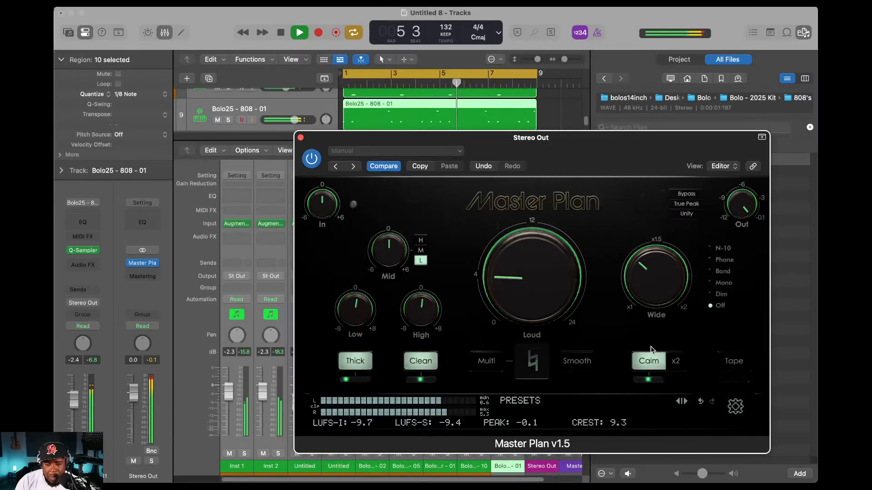
mouse_move(652, 273)
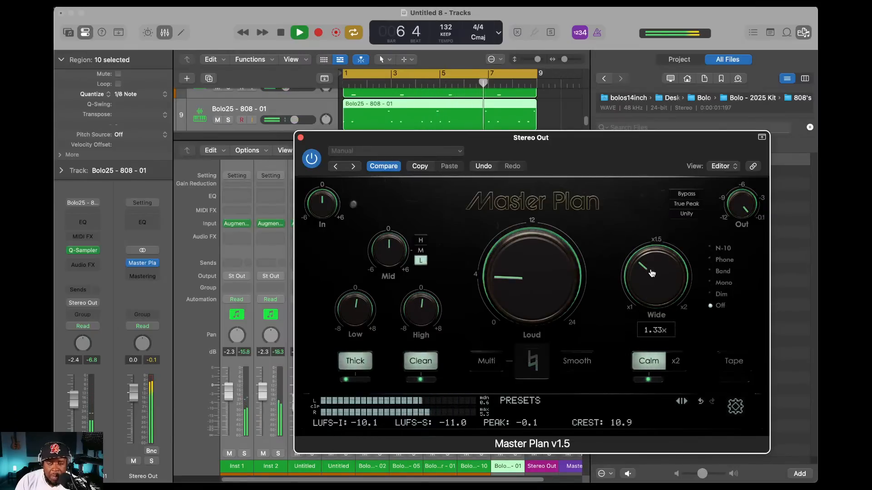
- Compare the looping beat with Master Plan bypassed and active, and close the plug-in window
click(687, 195)
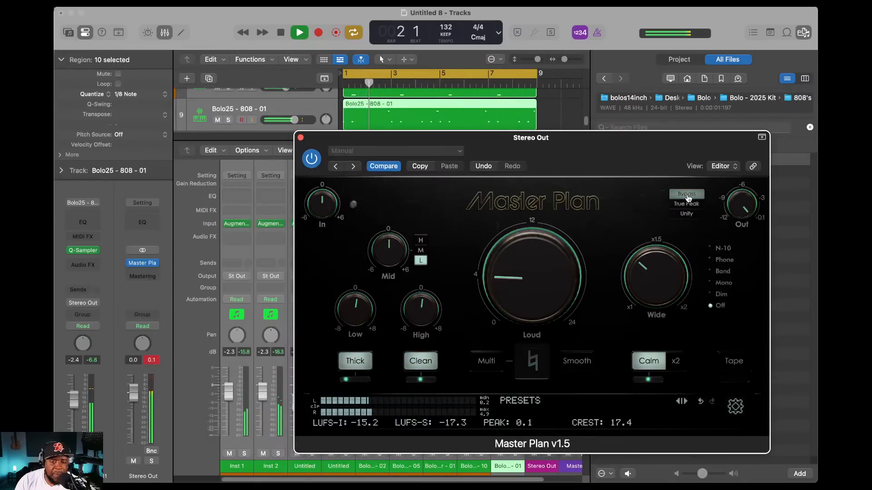
click(688, 195)
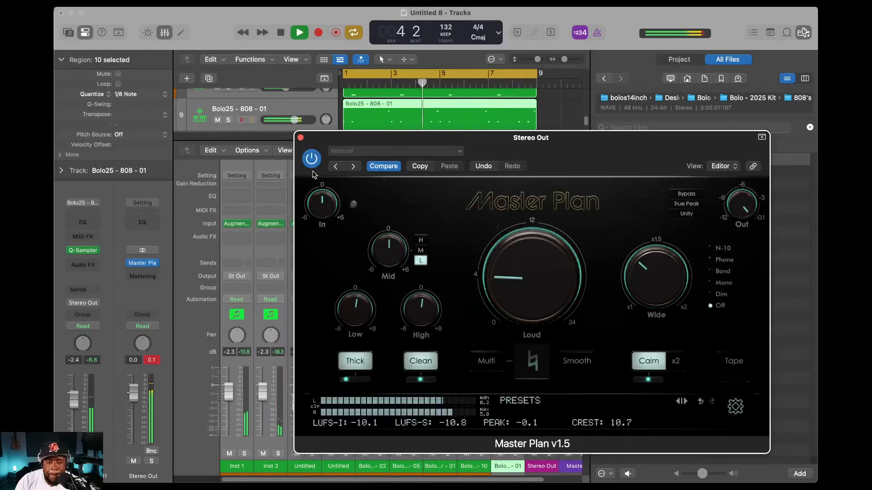
click(300, 137)
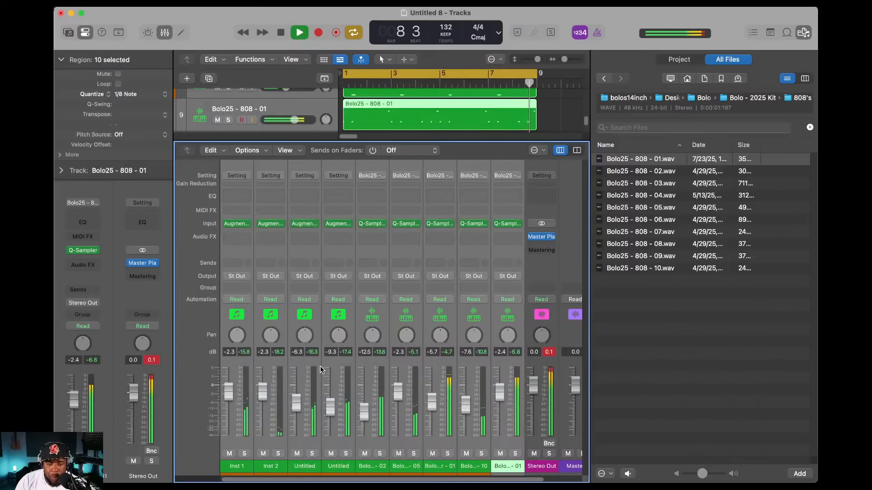
- Briefly toggle solo on the third track's mixer channel and hide the mixer
click(313, 454)
click(312, 454)
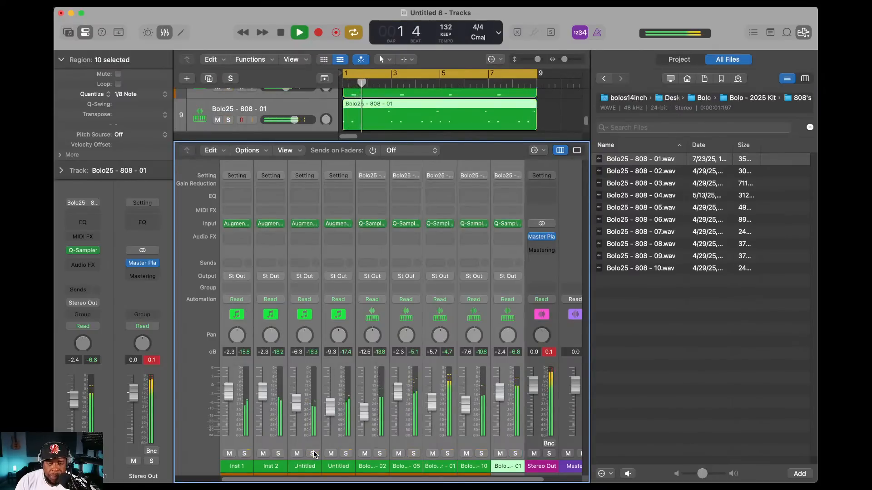
key(x)
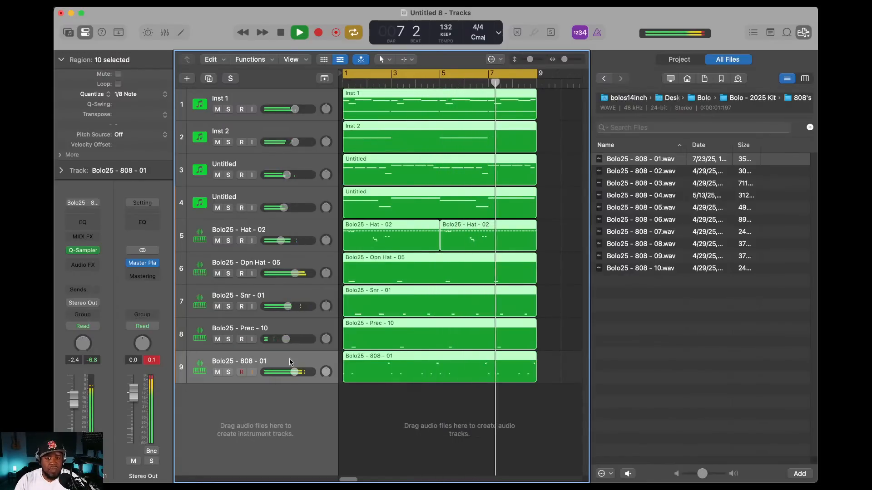
- Compare track 3 soloed against the full mix during playback, leaving its solo off
click(229, 175)
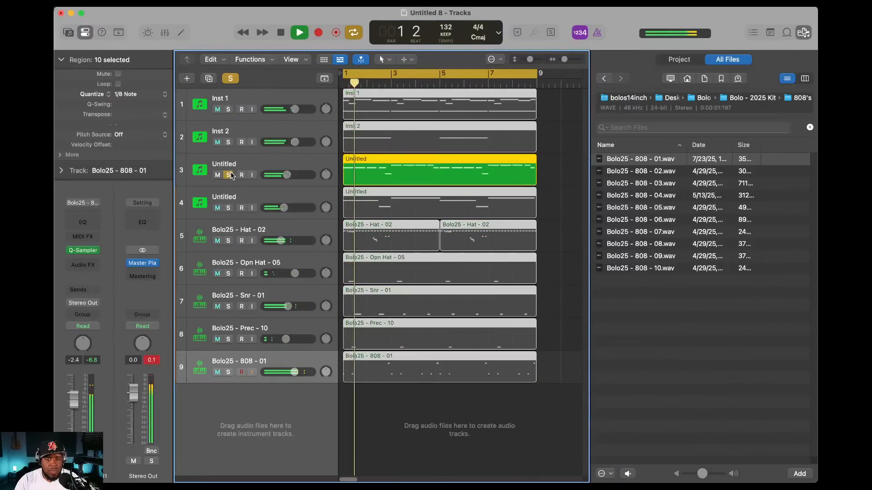
click(229, 175)
click(229, 176)
click(228, 175)
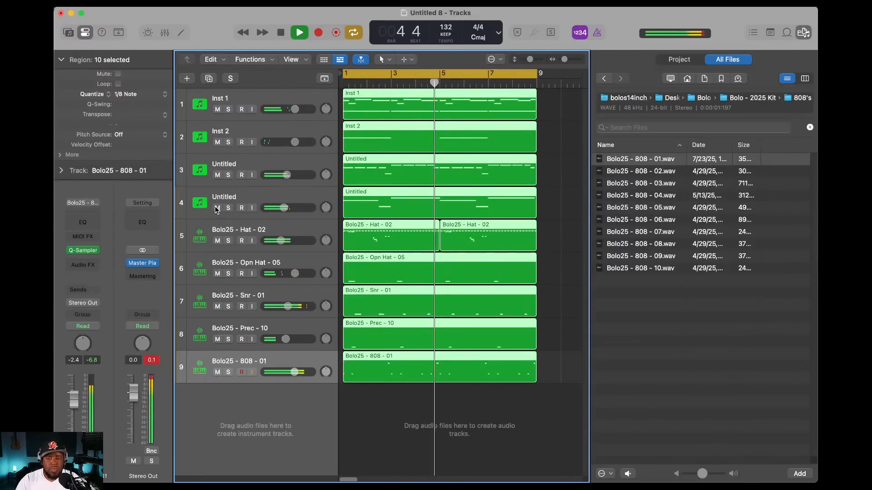
- Hide the file browser and mute track 4
click(801, 32)
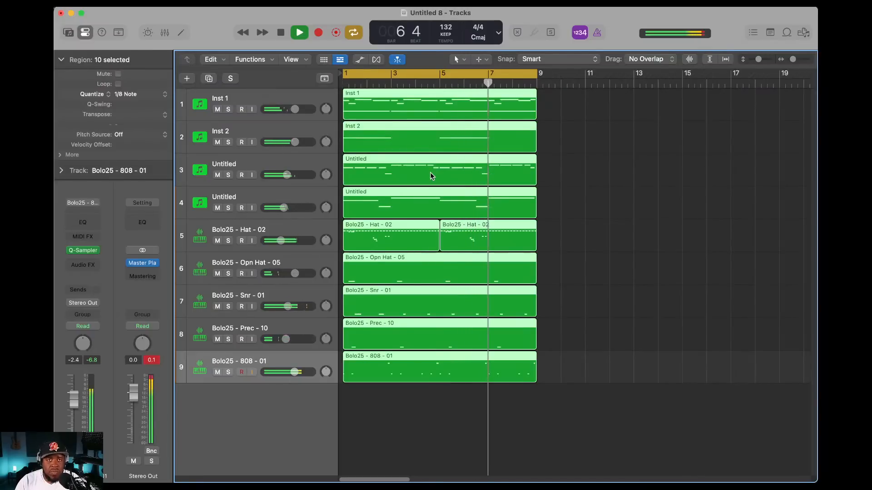
click(218, 209)
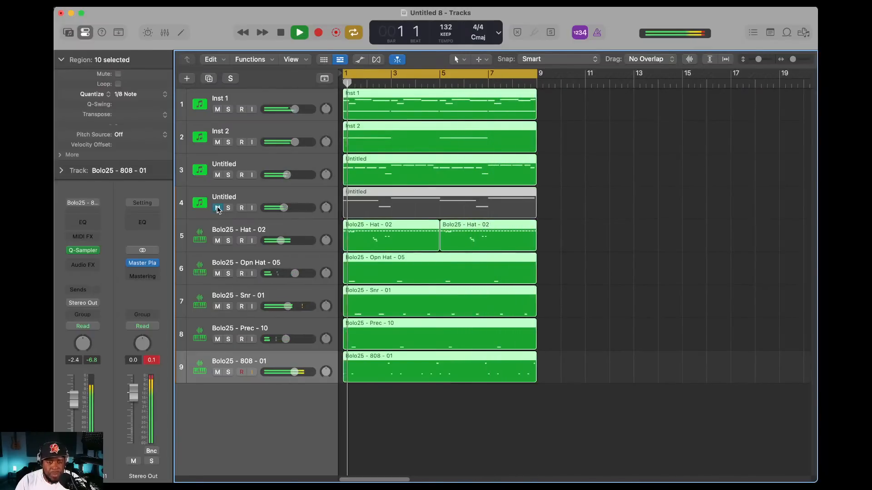
- Open track 3's Augmented GRAND PIANO and examine its Layer B, Main and Layer A effects settings
click(257, 159)
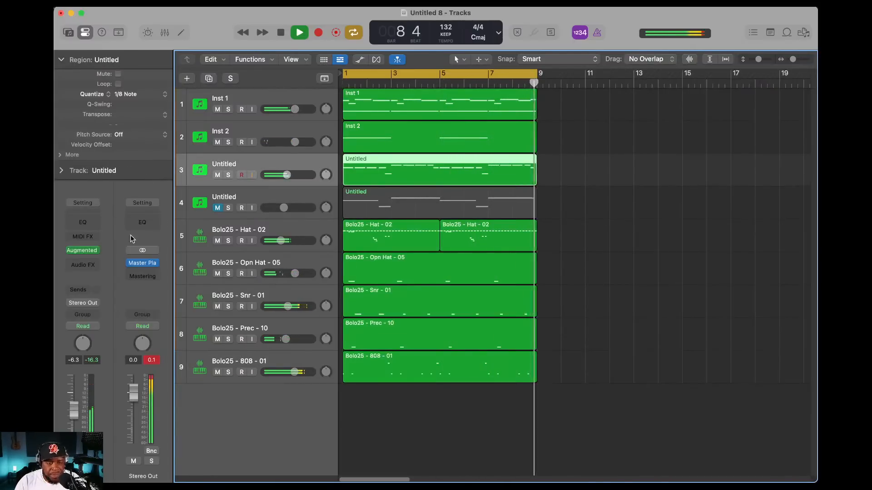
click(85, 252)
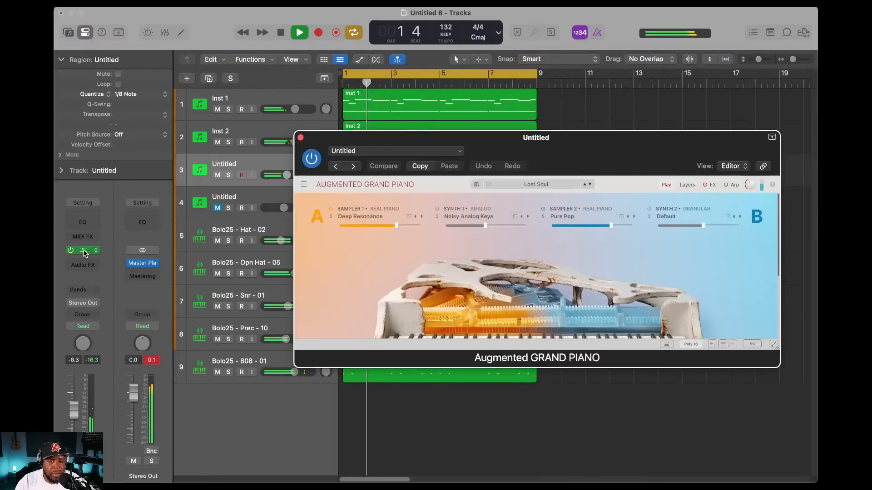
click(712, 185)
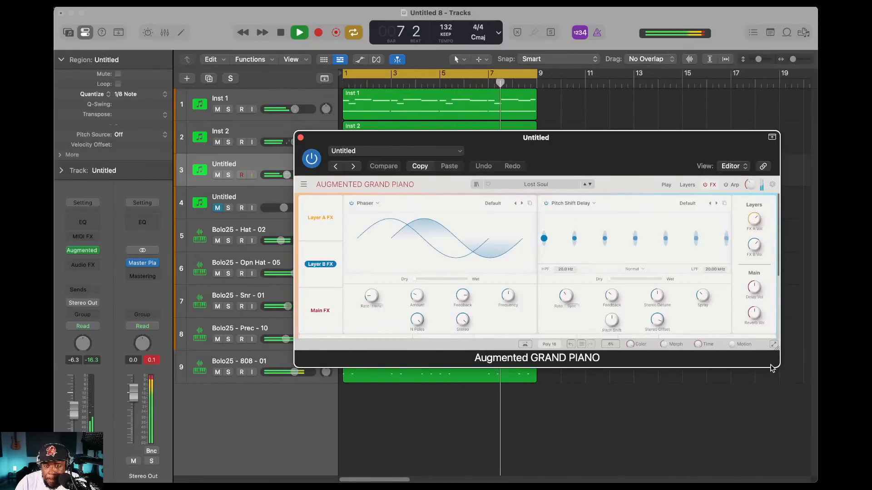
drag(771, 368, 705, 367)
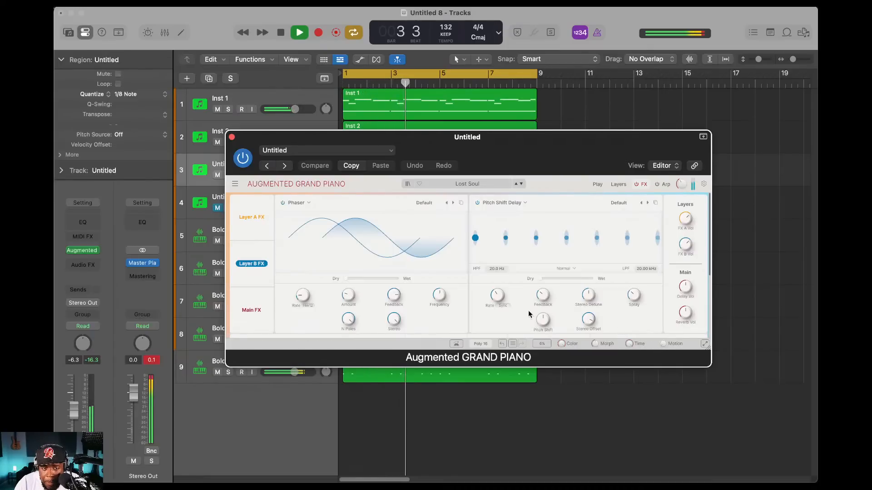
click(252, 313)
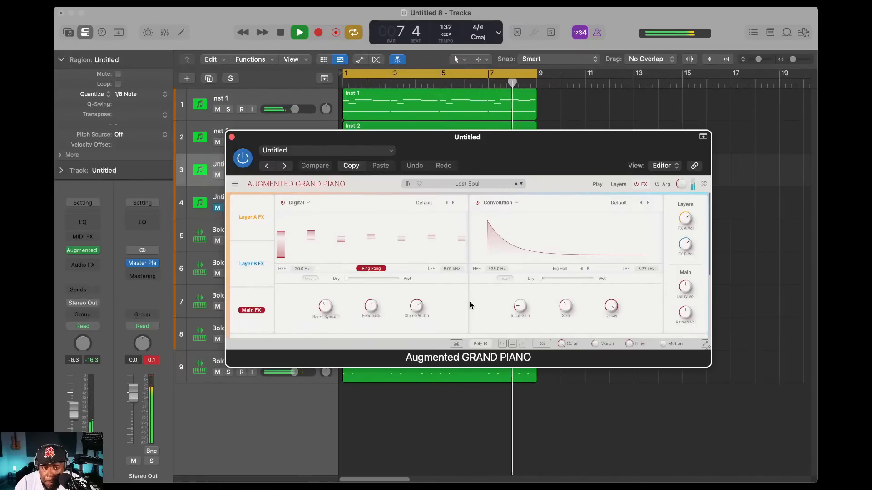
mouse_move(711, 258)
mouse_down()
mouse_move(716, 330)
mouse_move(714, 253)
mouse_up()
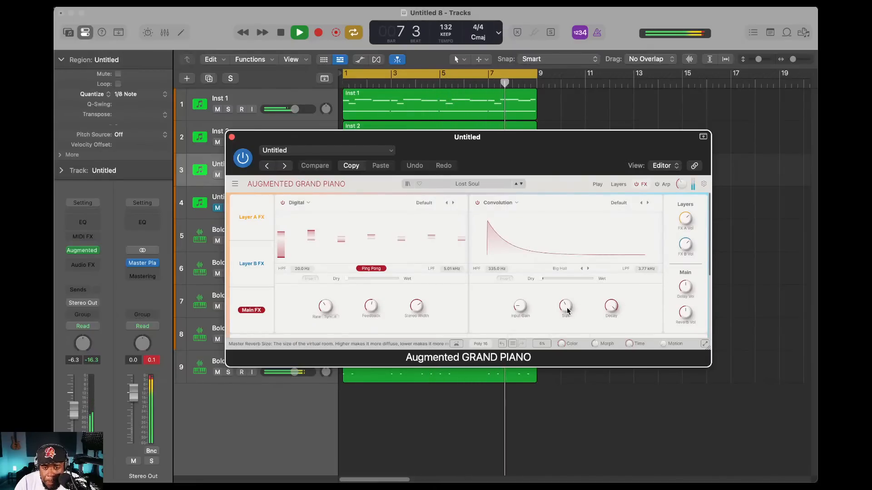
click(516, 203)
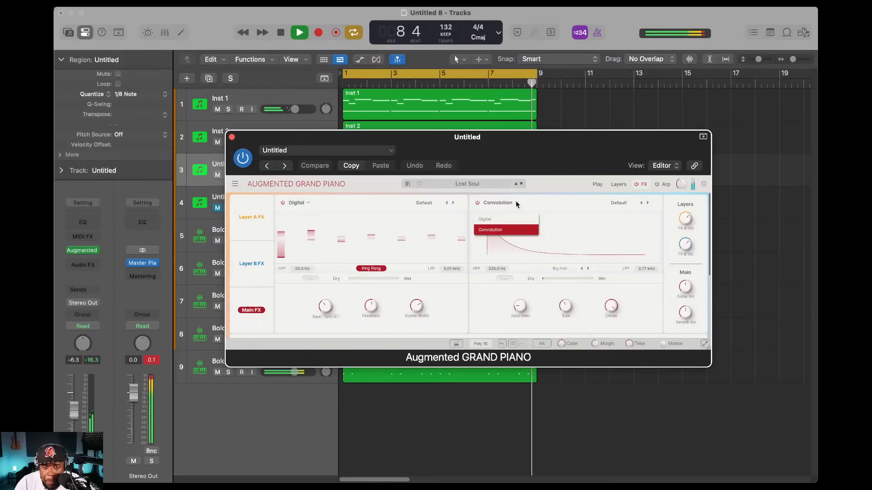
click(517, 205)
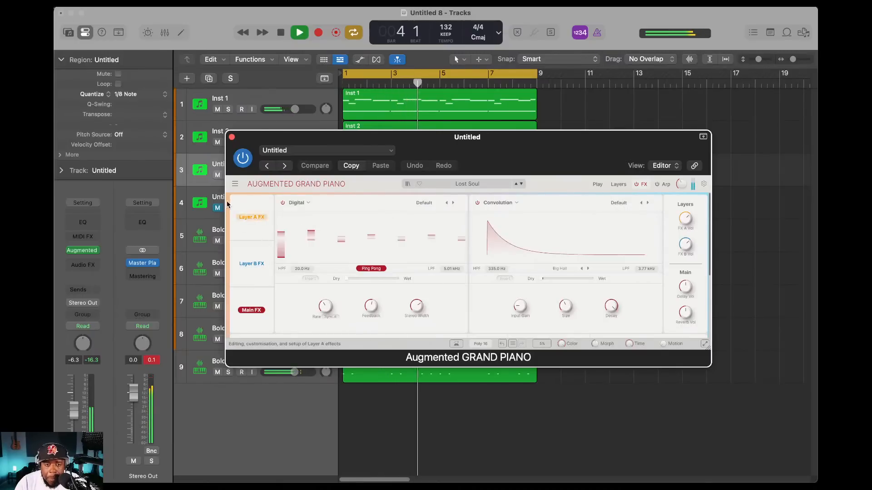
click(250, 219)
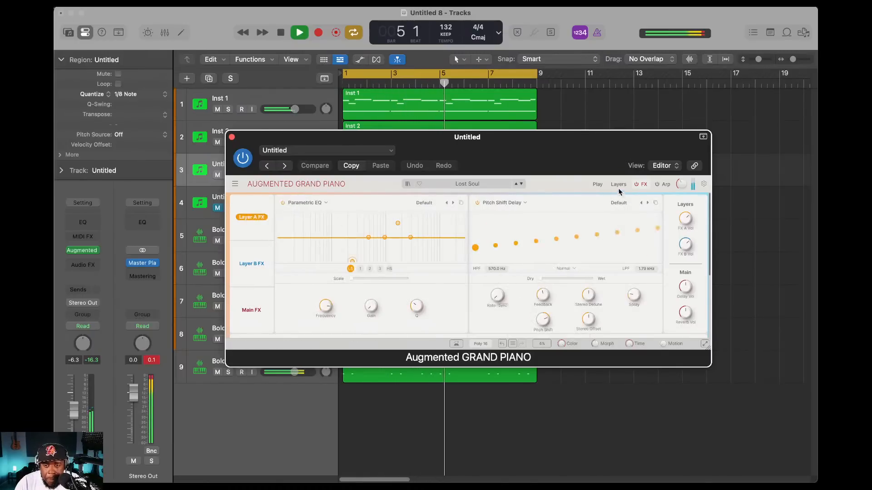
- Compare the piano with its effects off and on, check the main view's macro knobs and close the instrument window
click(639, 186)
click(637, 186)
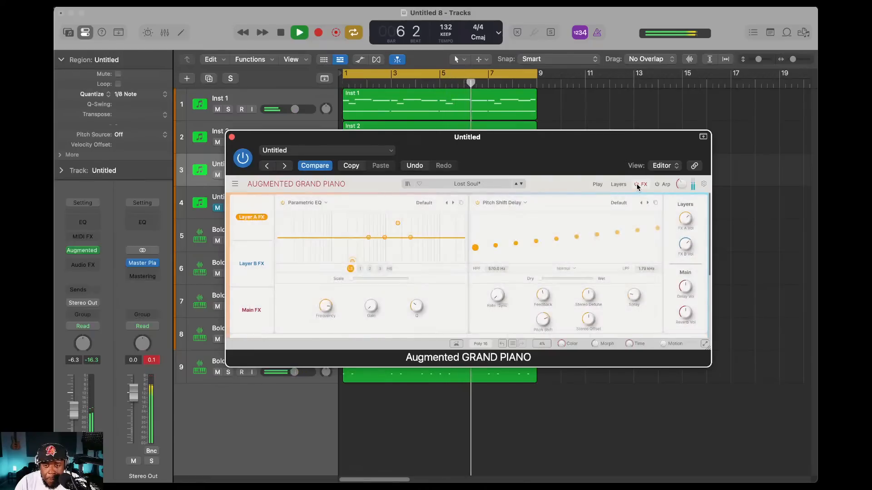
click(600, 185)
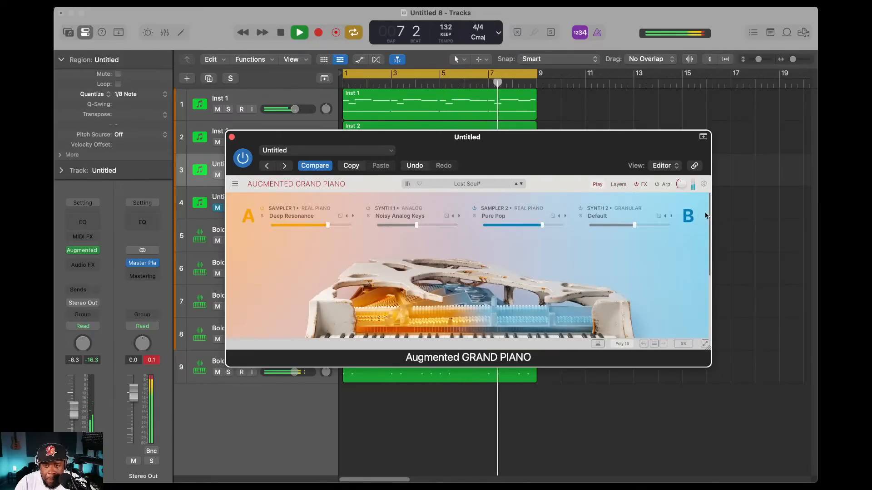
drag(710, 217, 716, 296)
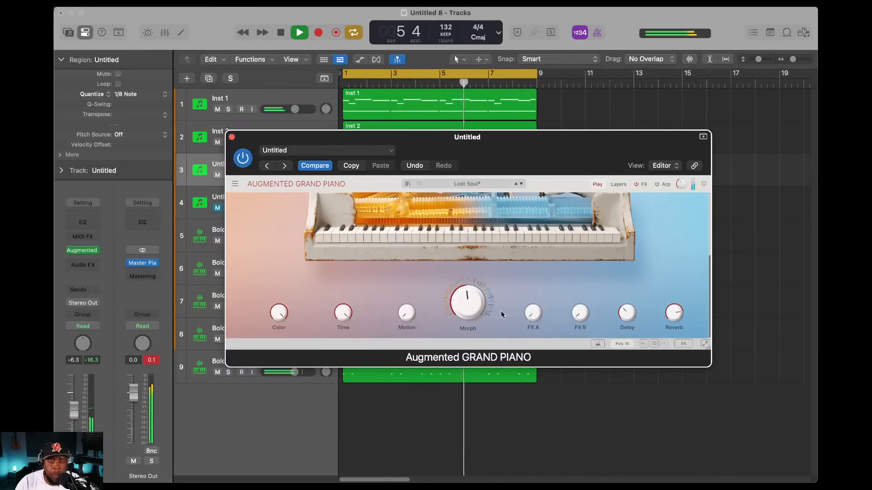
click(232, 137)
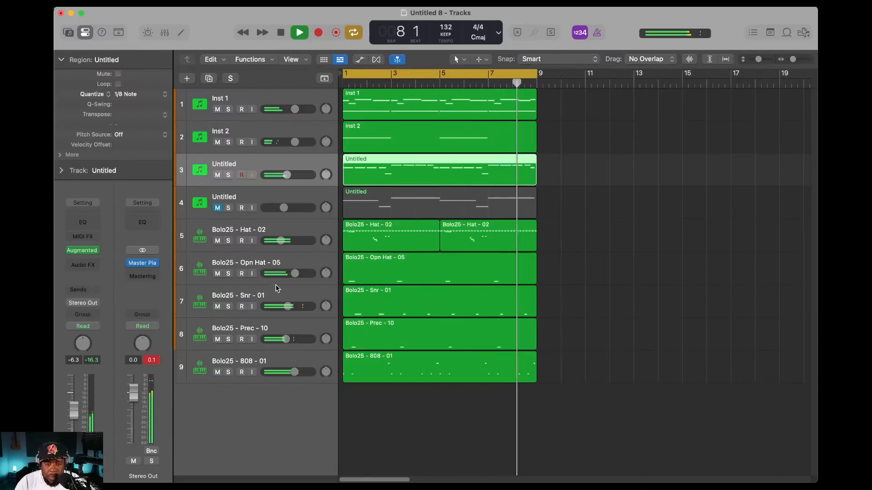
- Lower the volume of the Bolo25 - Opn Hat - 05 track and stop playback
drag(294, 274, 285, 273)
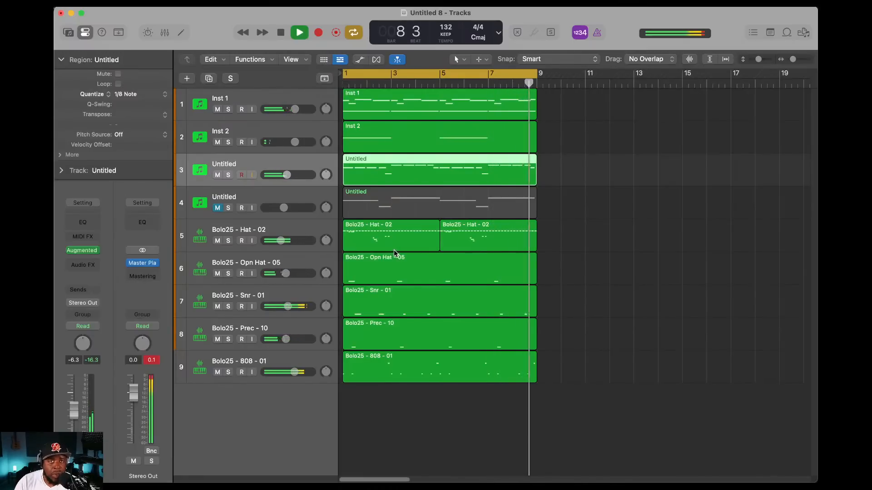
key(space)
- Select the regions on all nine tracks and repeat the eight-bar block up to bar 113
drag(557, 387, 344, 114)
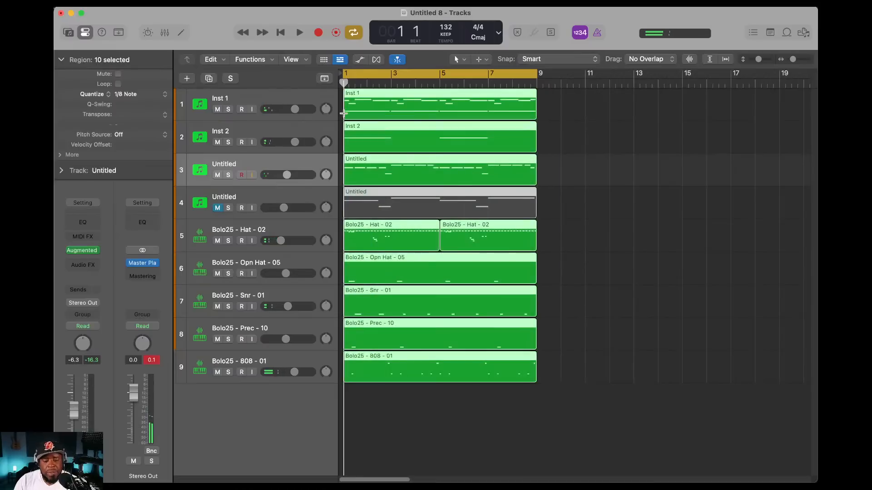
key(super+r)
key(super+r)
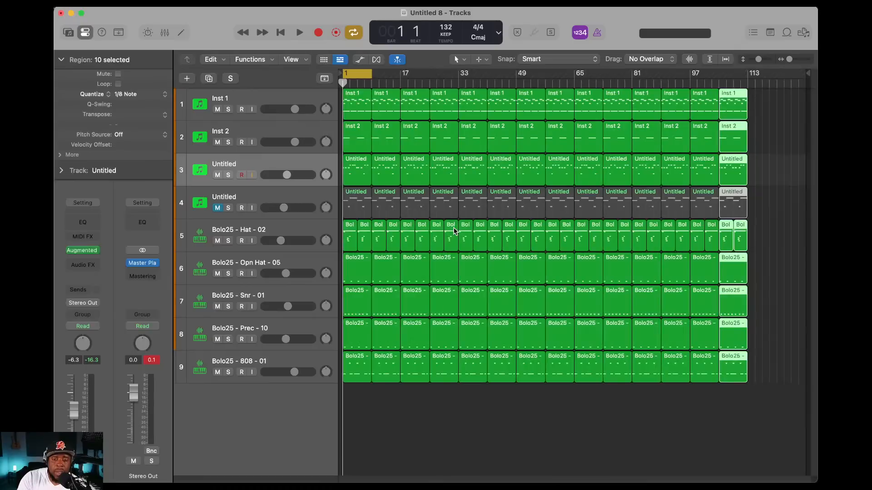
- Delete track 4's first eight-bar region, starting at bar 1
click(370, 209)
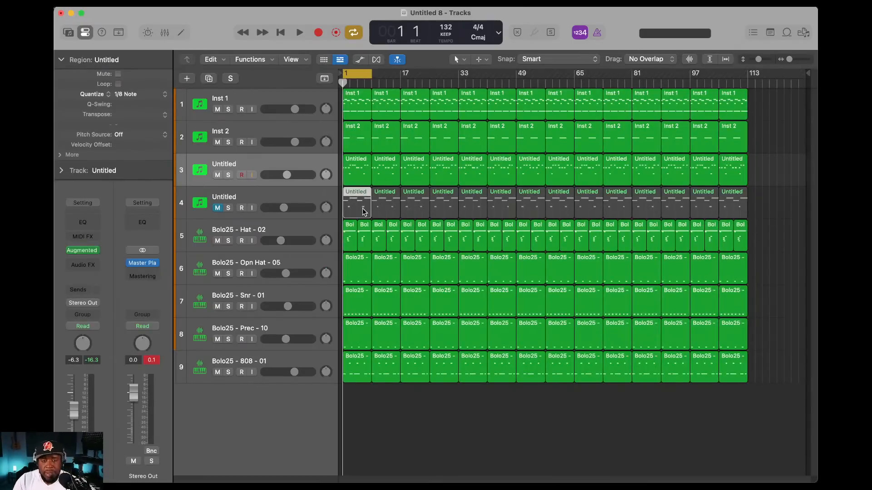
key(Delete)
key(super+BackSpace)
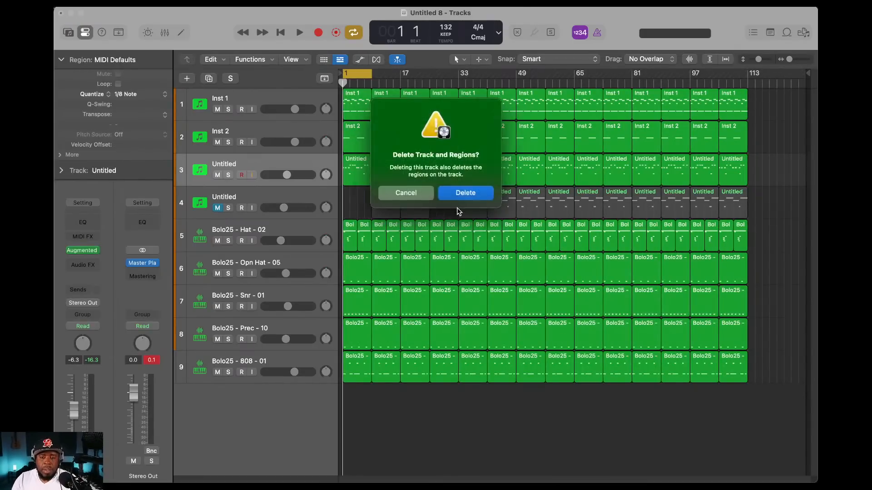
click(461, 193)
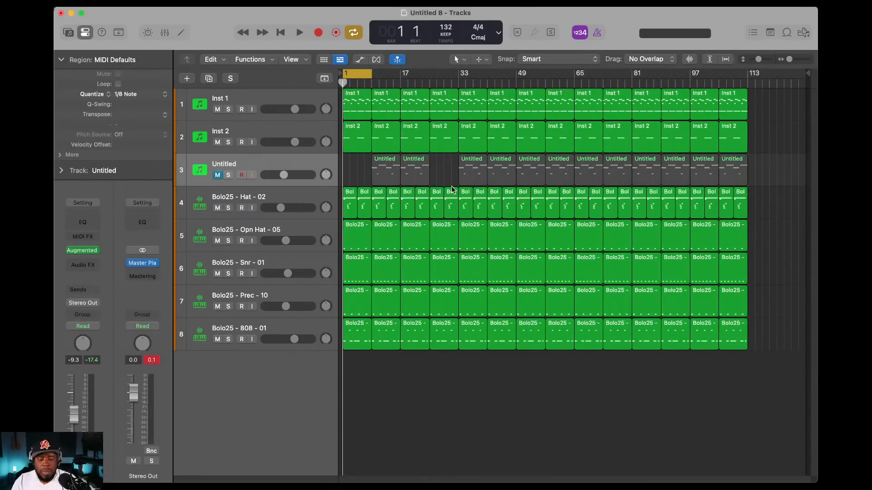
key(super+z)
- Delete track 4's regions between bars 25 and 49, and trim the arrangement by deleting the repeated blocks from bar 65 onward
key(Delete)
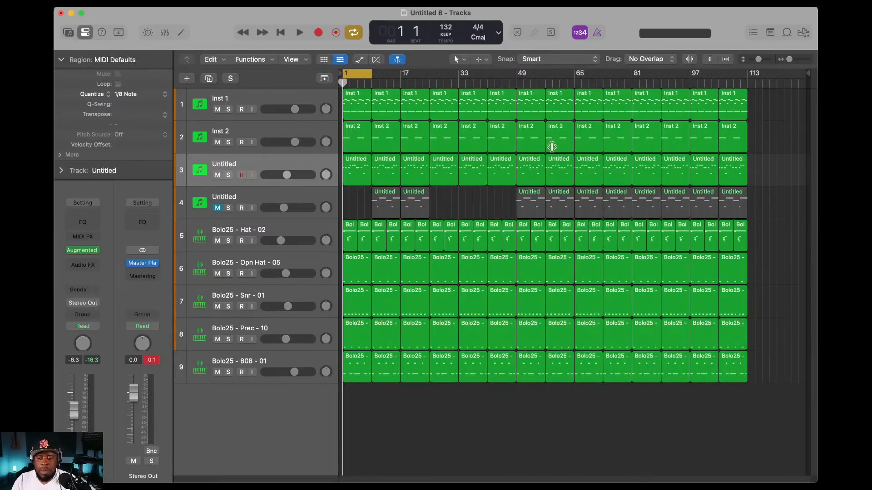
drag(768, 416, 595, 95)
key(Delete)
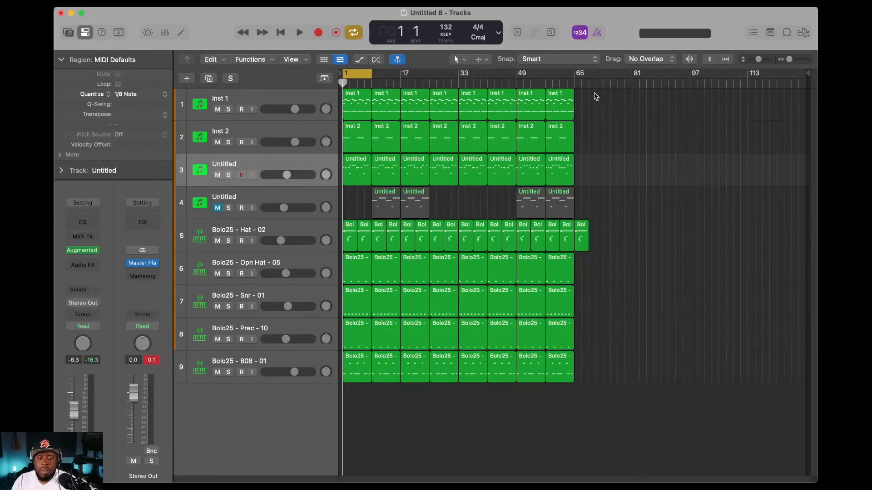
- Delete the Bolo25 - 808 - 01 track's first eight-bar region, start playback and unmute track 4
key(Delete)
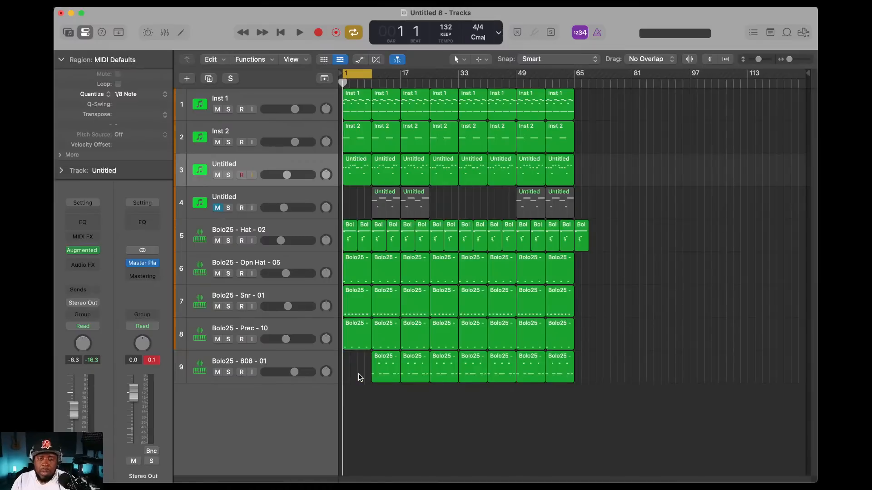
key(space)
click(217, 208)
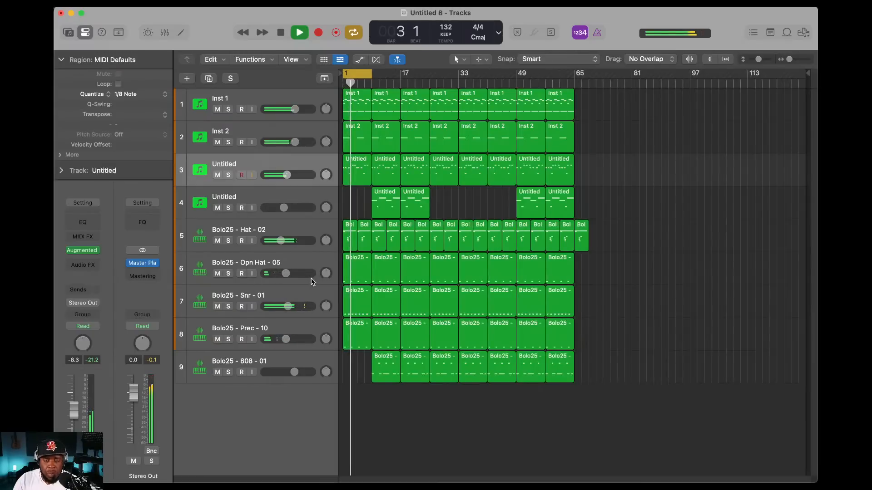
- Trim the snare and hat regions to end about two bars before bar 9, and extend the cycle range to bar 65
drag(368, 303, 362, 303)
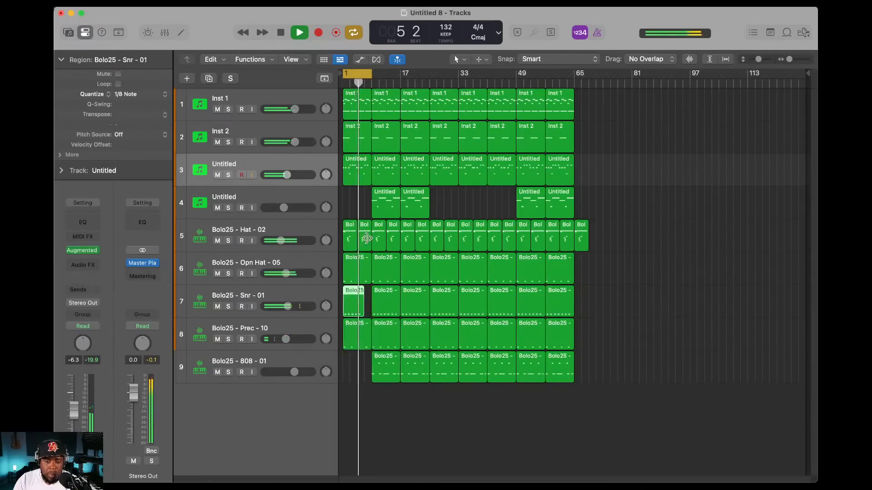
drag(372, 238, 363, 238)
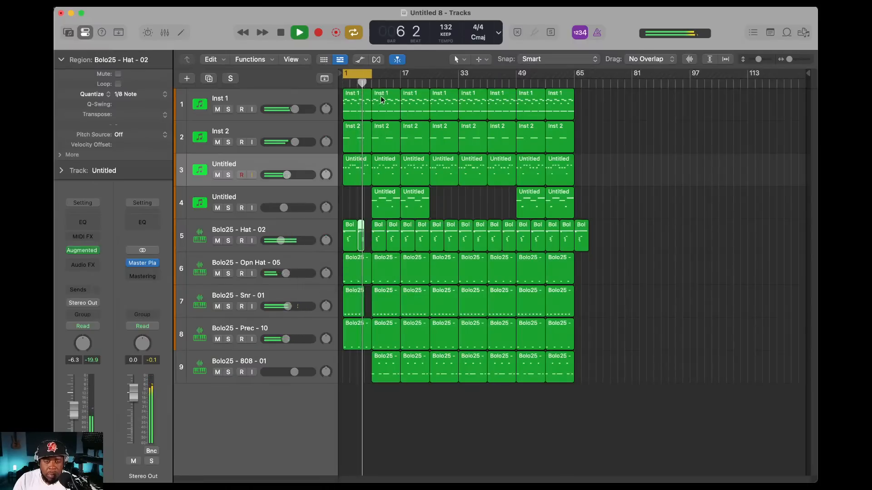
drag(371, 72, 574, 89)
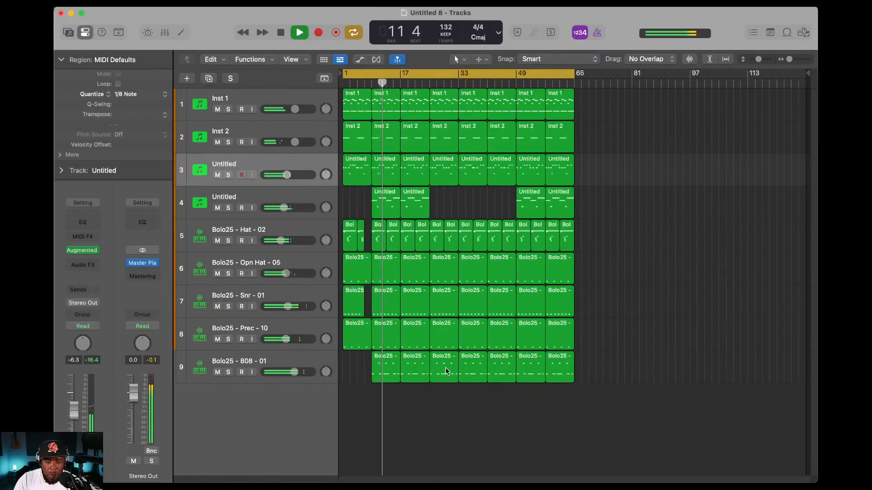
- Shorten the 808, snare and hat regions to leave roughly two-bar drum drops just before bars 25 and 65
drag(425, 369, 418, 370)
drag(425, 306, 421, 307)
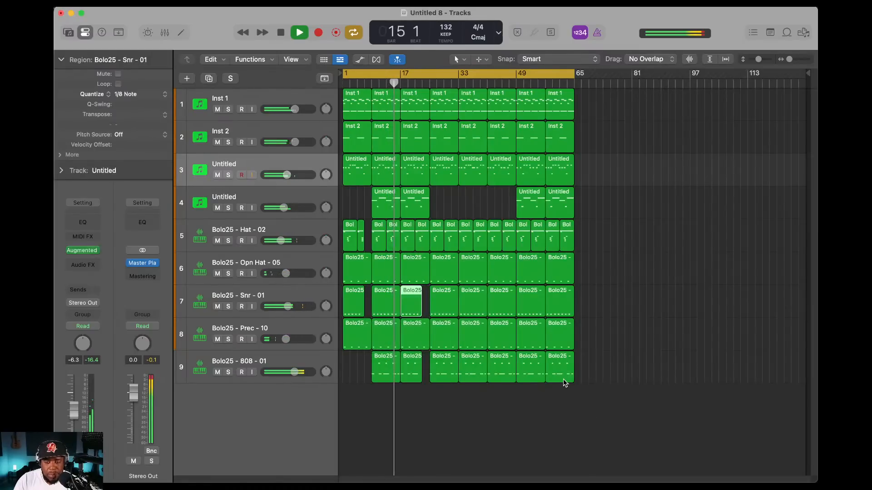
drag(573, 371, 566, 370)
drag(570, 306, 566, 330)
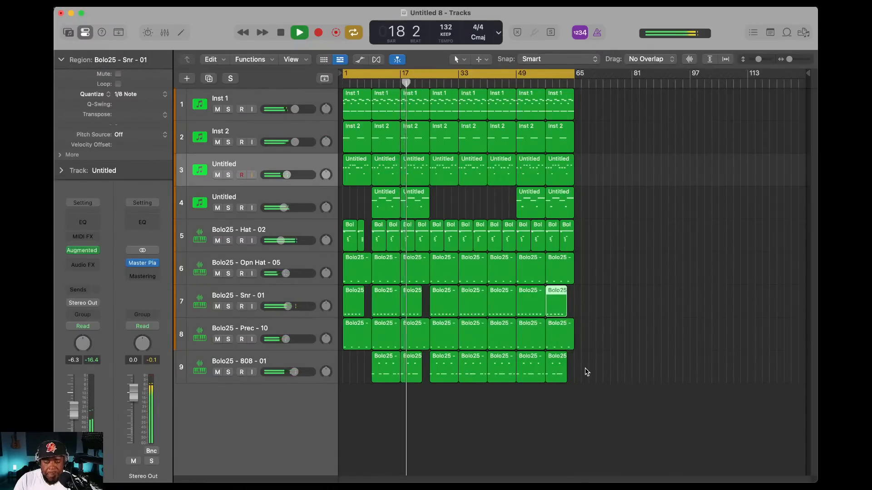
drag(428, 236, 419, 239)
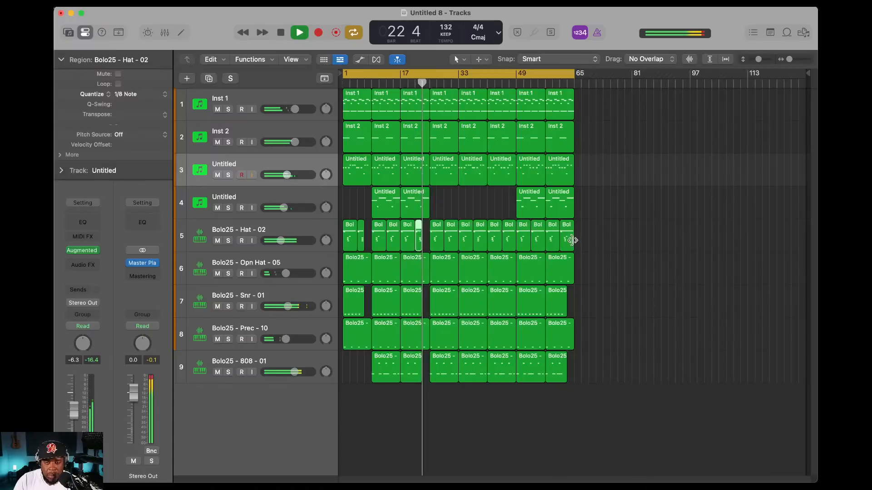
drag(573, 241, 566, 240)
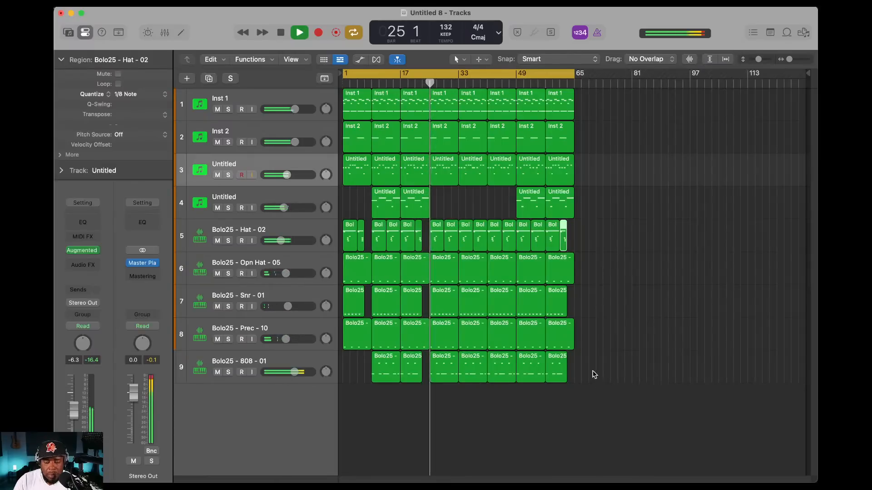
- Shorten the snare, 808 and hat regions that end at bar 49 by about two bars each
drag(594, 378, 598, 216)
drag(512, 302, 504, 302)
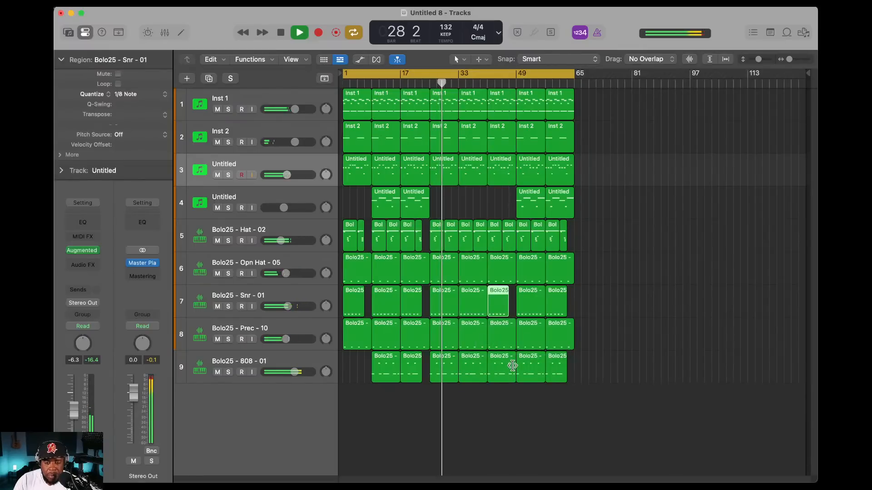
drag(513, 366, 509, 375)
click(512, 240)
drag(513, 241, 508, 240)
- Repeat all regions from bar 25 to 65 so the copies start at bar 65, and extend the cycle range over them
drag(604, 384, 433, 101)
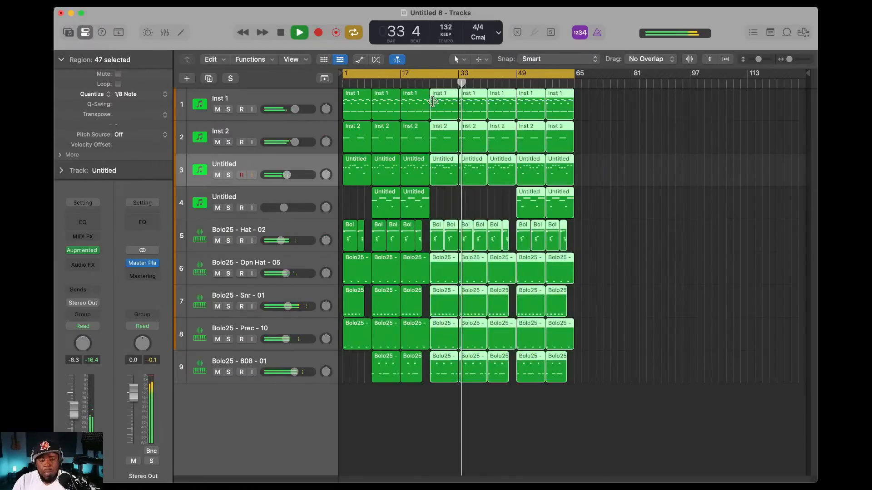
key(super+r)
key(x)
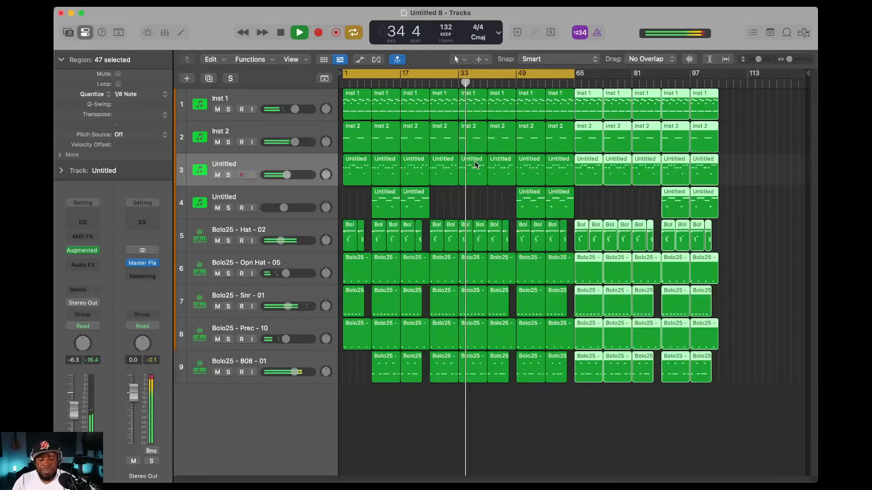
key(x)
drag(572, 74, 718, 73)
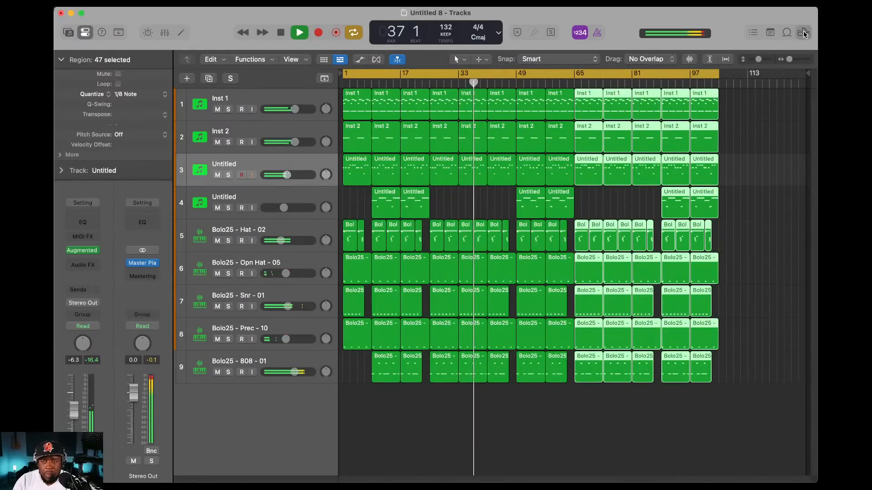
- Add Bolo Tag.wav from the Bolo Da Producer Kits folder as a new audio track, converting the file to the project's sample rate
key(f)
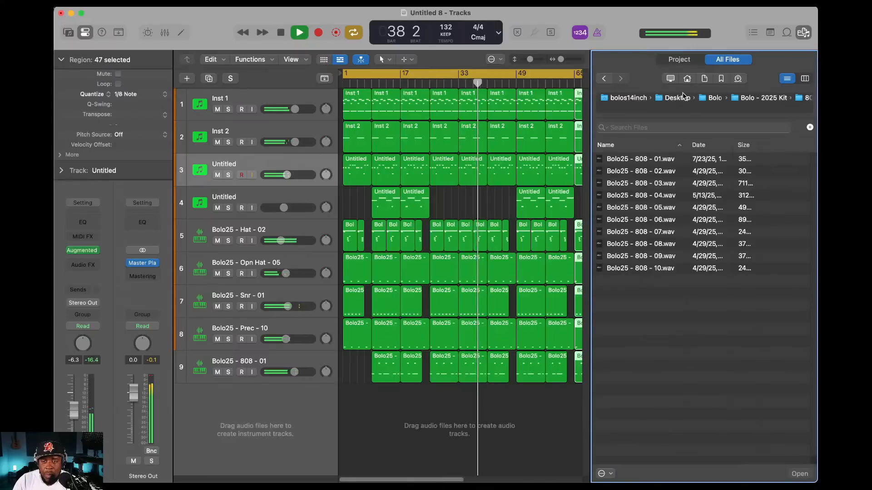
click(703, 98)
drag(627, 256, 349, 404)
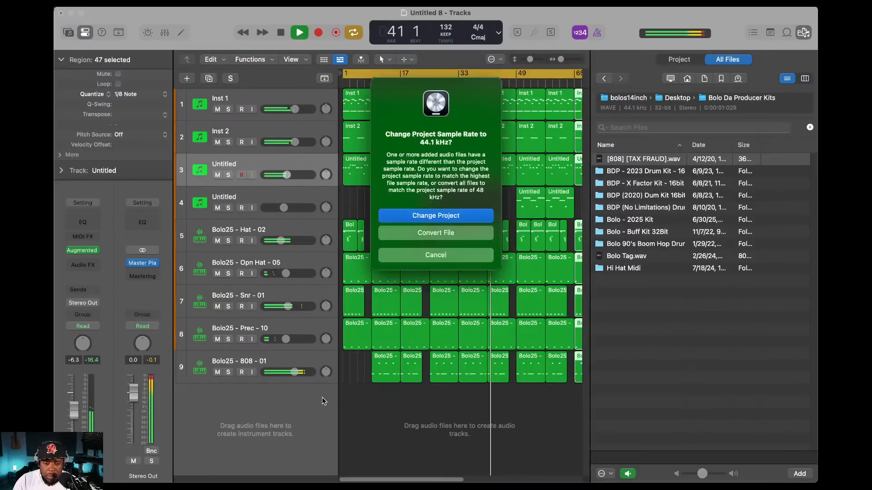
click(445, 234)
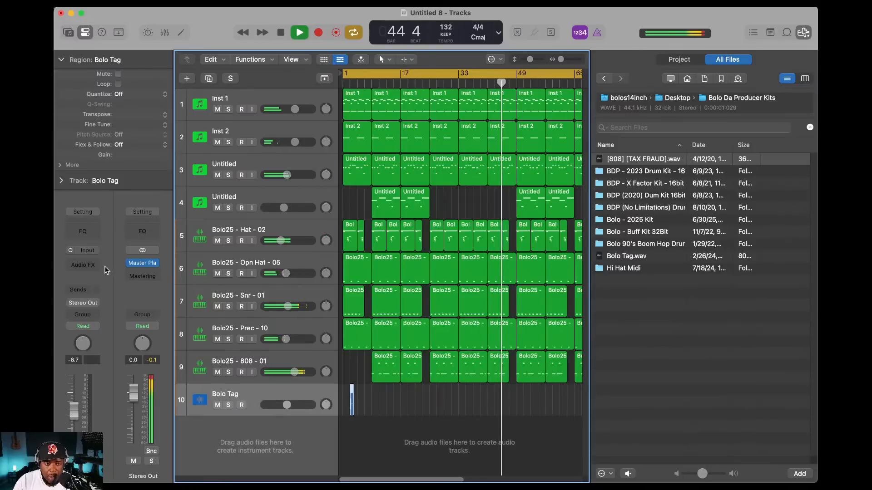
- Insert the BABY Audio Comeback Kid effect on the Bolo Tag track
click(83, 264)
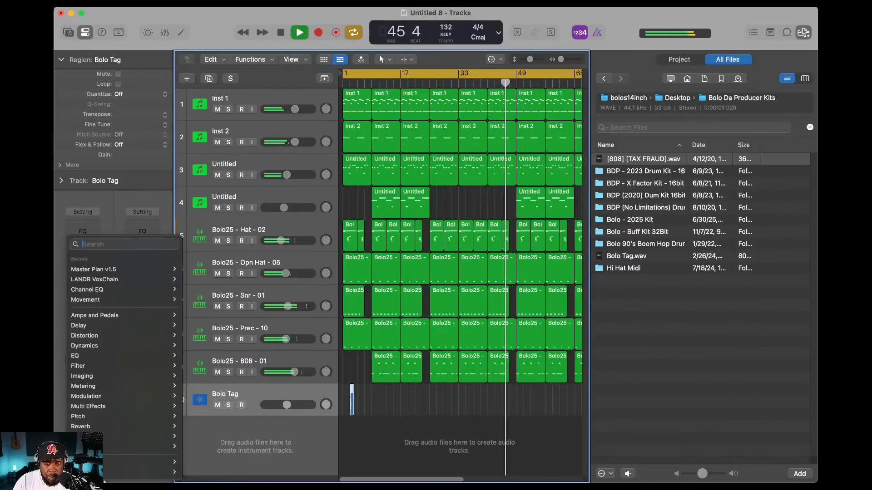
mouse_move(141, 462)
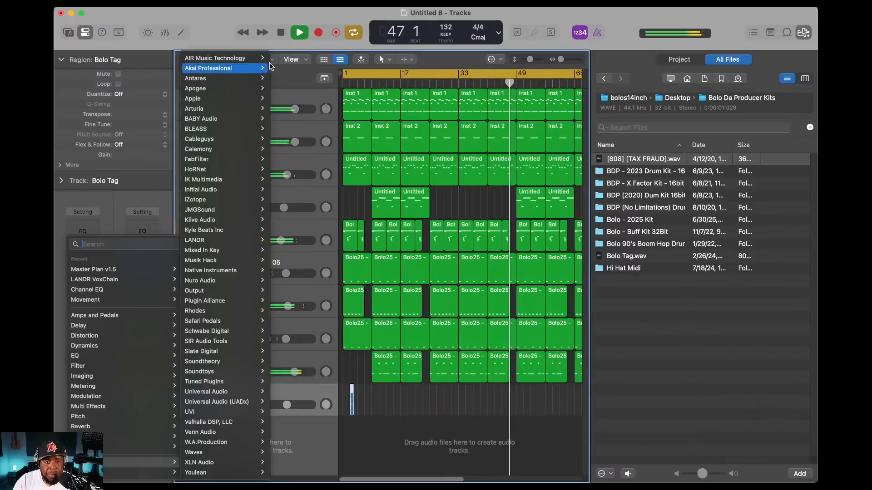
mouse_move(225, 137)
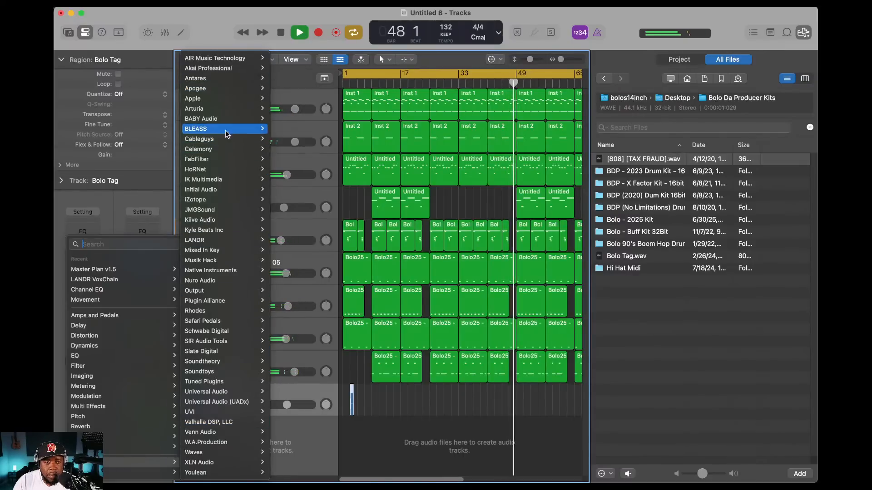
mouse_move(227, 118)
mouse_move(330, 120)
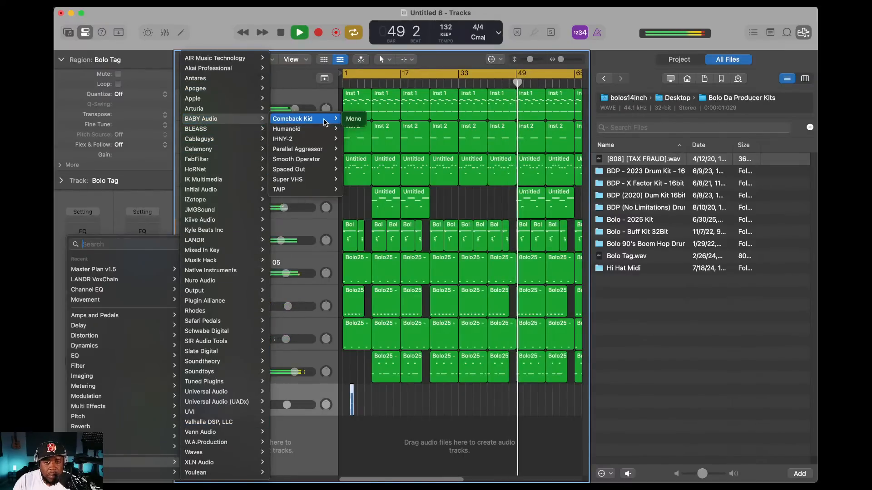
- Insert the mono BABY Audio Comeback Kid delay on the Bolo Tag track and set its delay time to 1/2
click(351, 119)
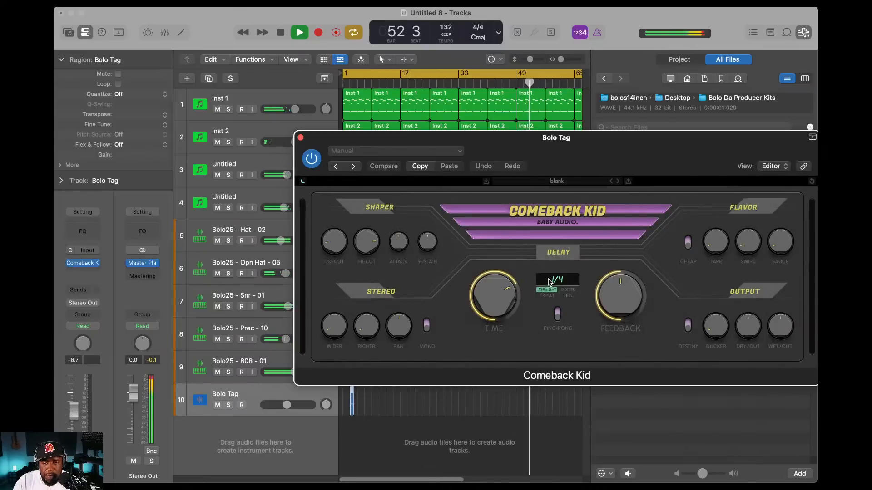
drag(501, 299, 505, 283)
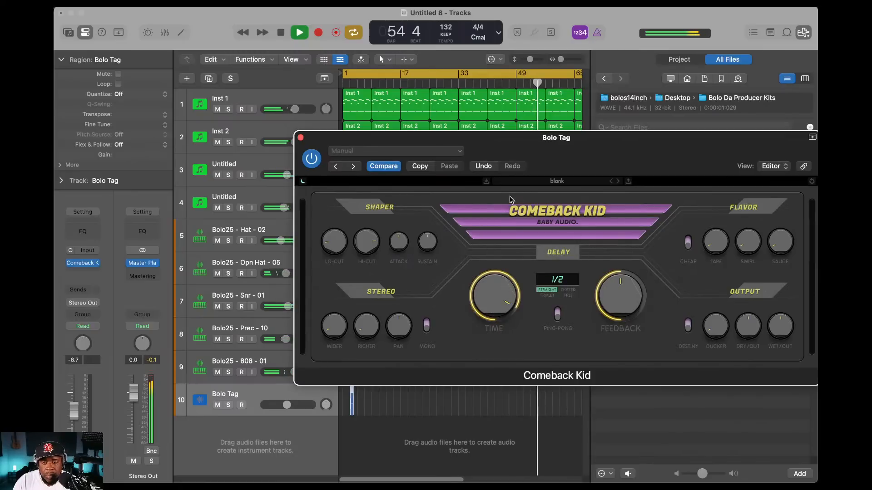
key(space)
click(300, 137)
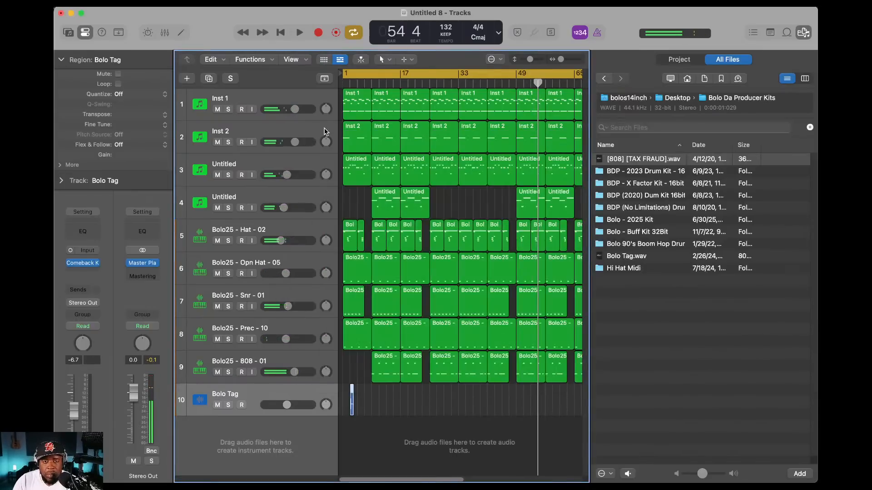
- Lower the Bolo Tag track's volume to -9.0 dB while playing the beat from the start, and hide the file browser
key(Return)
key(space)
drag(287, 405, 283, 404)
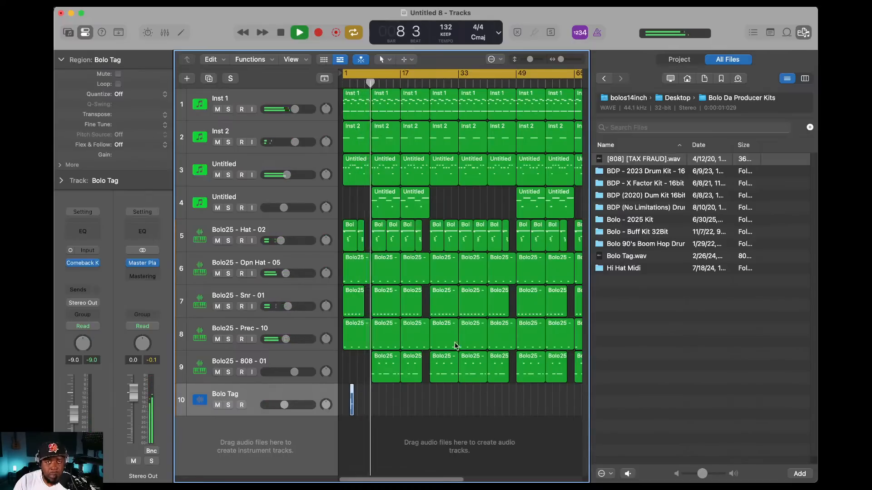
key(f)
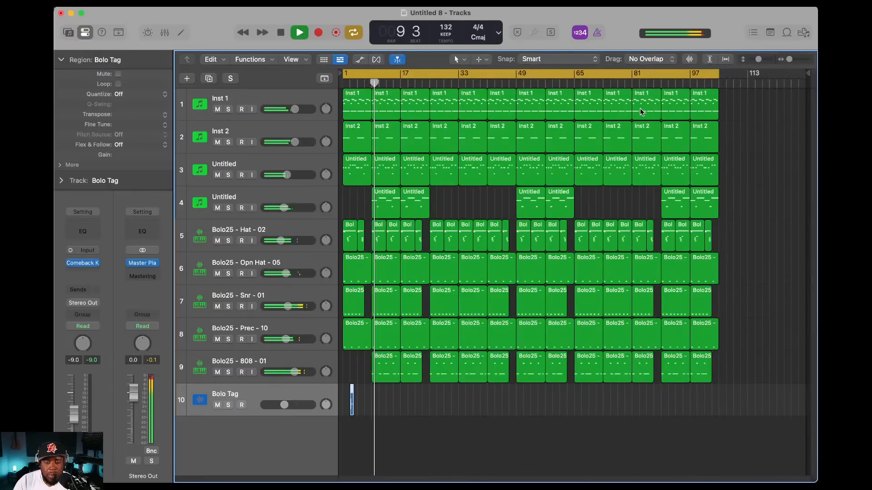
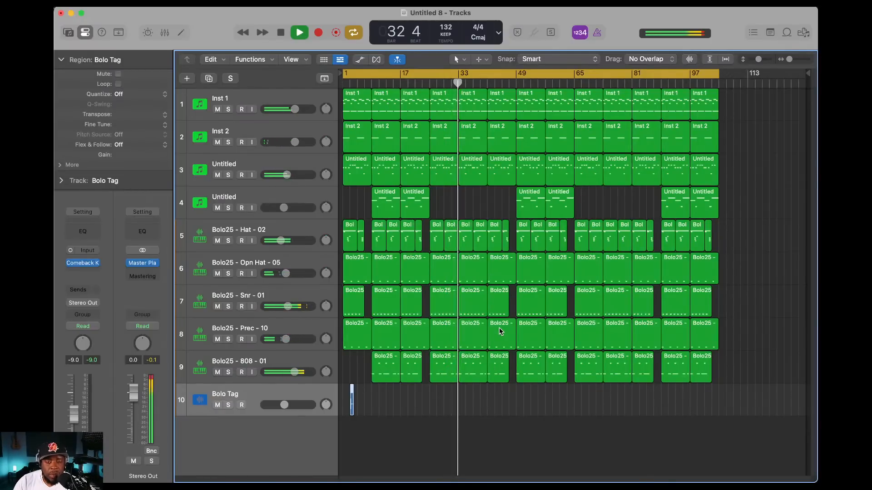
key(space)
- Save the project as a folder named "Bolo - Catfish.logicx" in the Logic folder
click(123, 3)
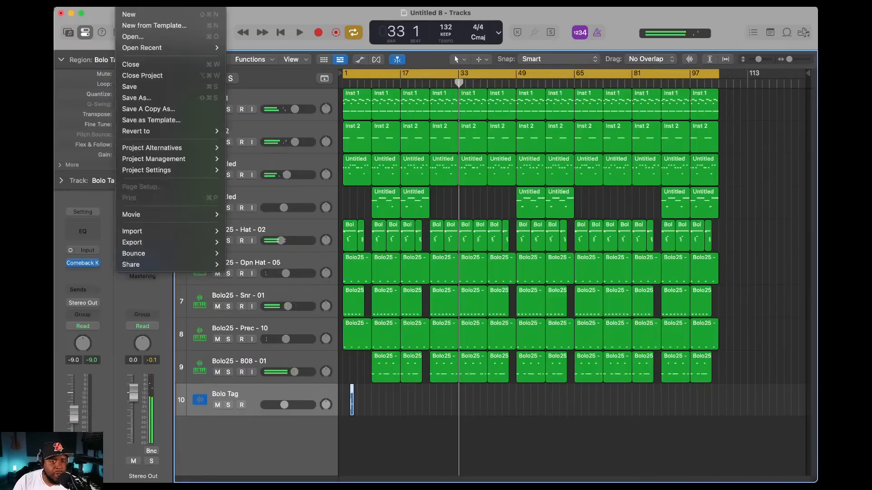
click(146, 90)
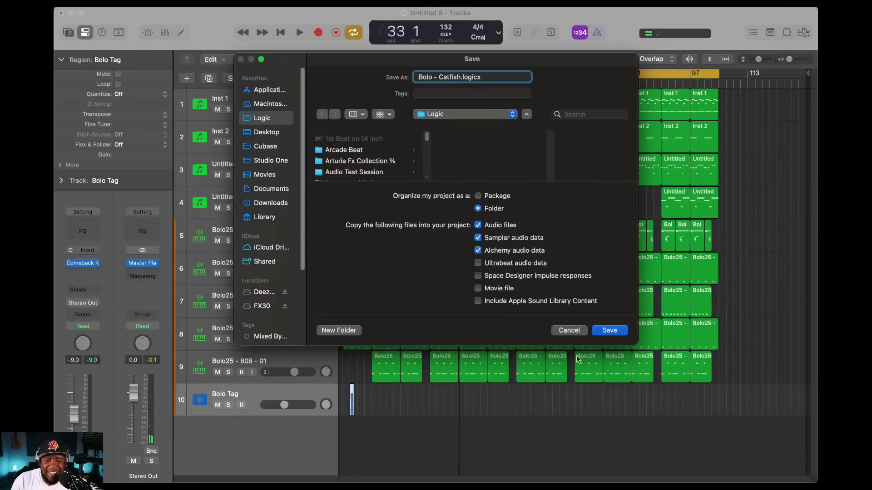
click(609, 331)
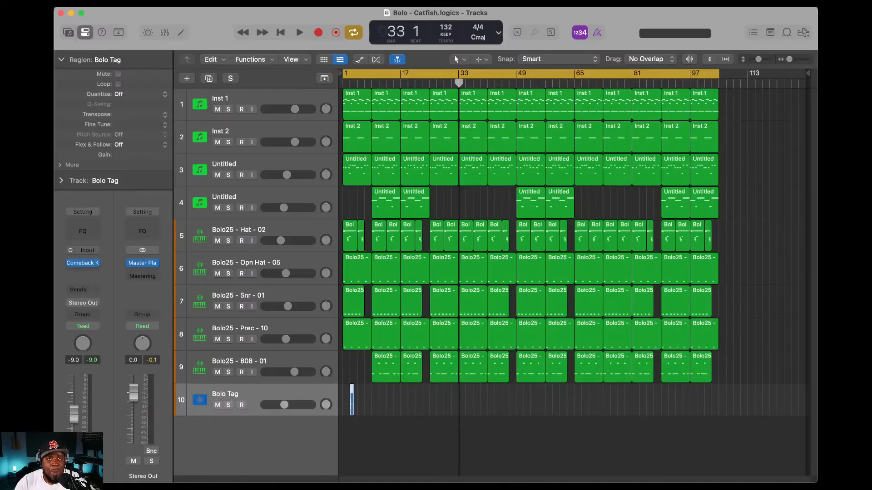
- Close the current project and start a new one with one software instrument track on an empty channel strip
click(125, 2)
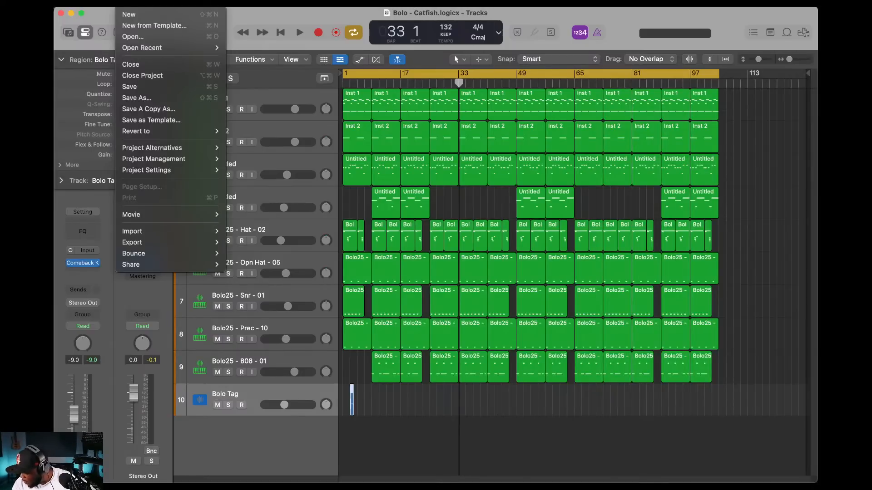
click(136, 17)
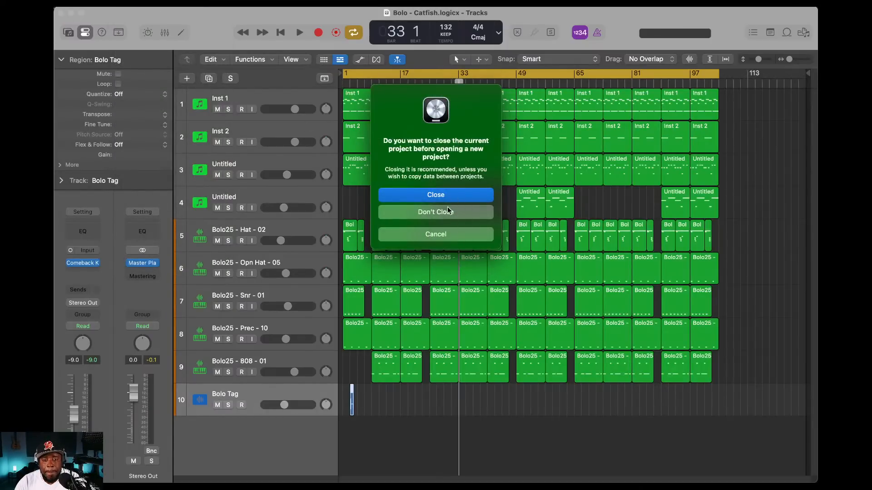
click(446, 196)
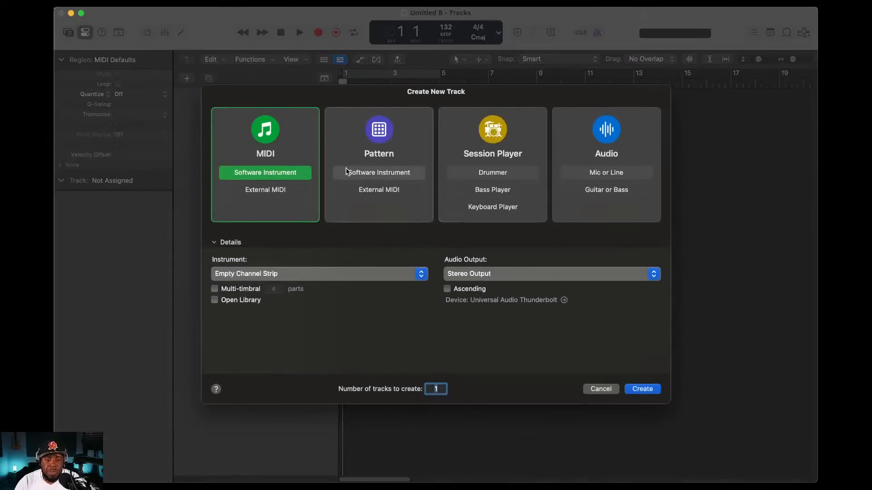
click(640, 389)
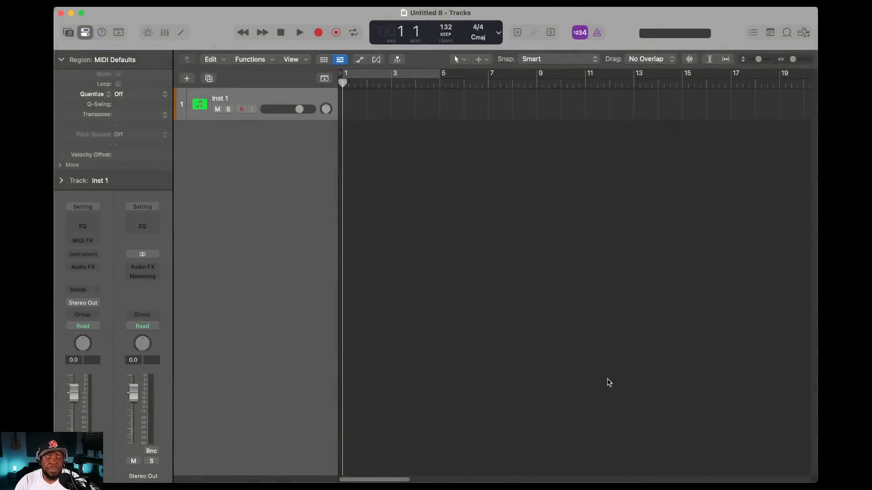
- Load the Sculpture (Modeling Synth) in stereo as the instrument on the Inst 1 track
click(85, 254)
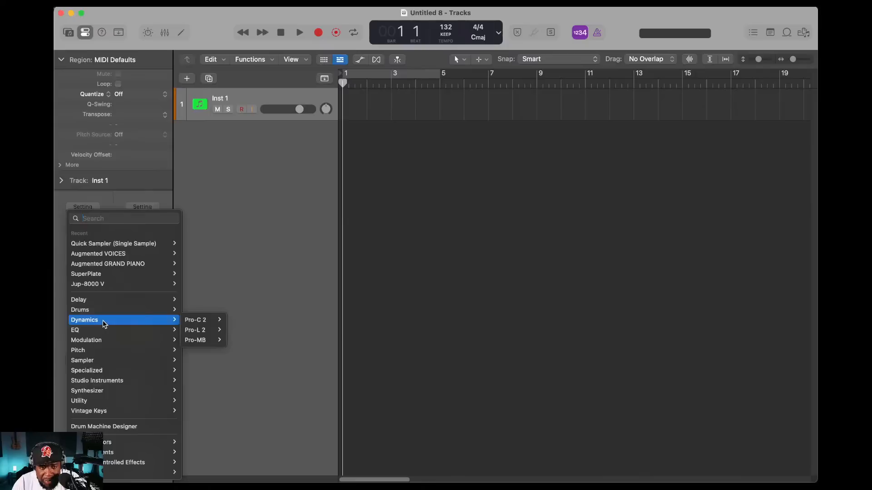
mouse_move(107, 345)
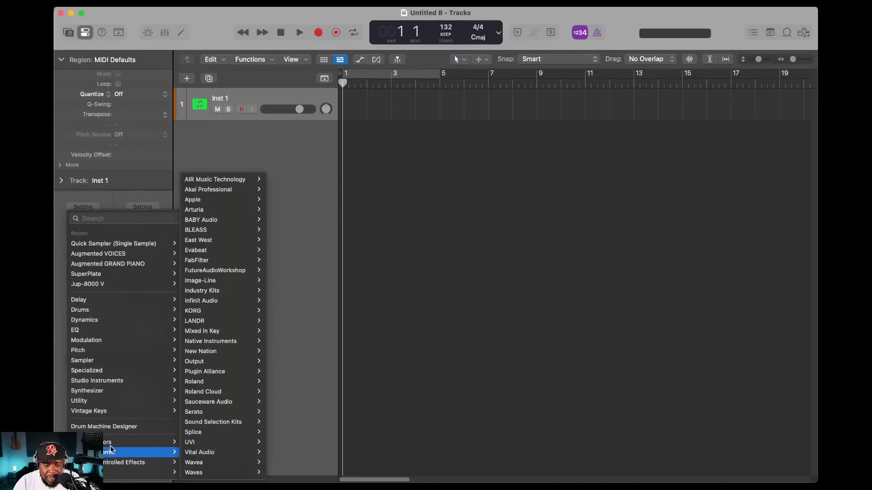
mouse_move(110, 447)
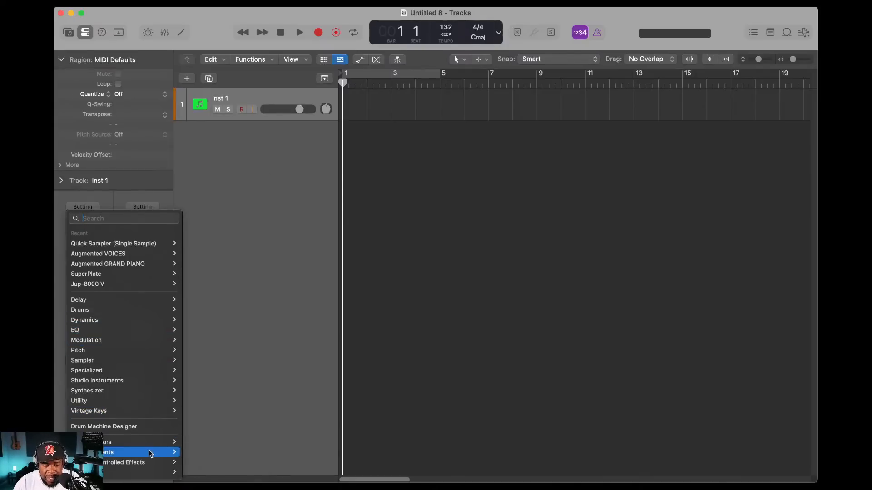
mouse_move(148, 452)
mouse_move(219, 385)
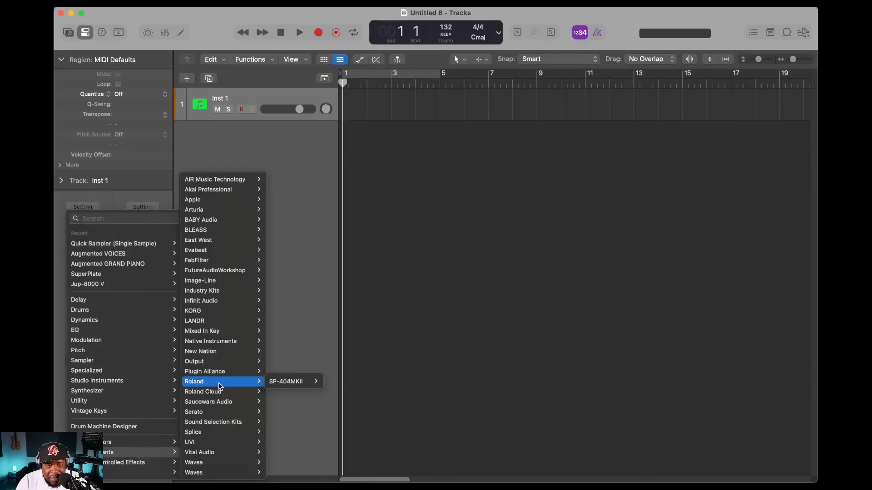
mouse_move(231, 227)
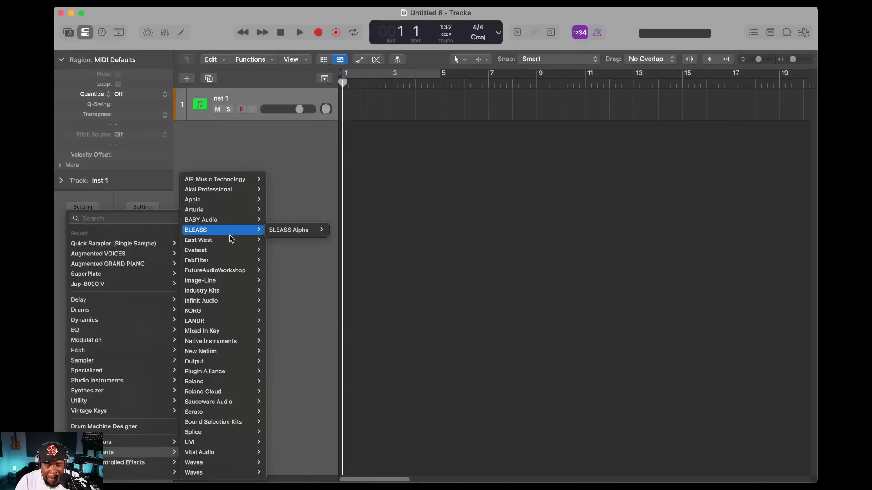
mouse_move(232, 320)
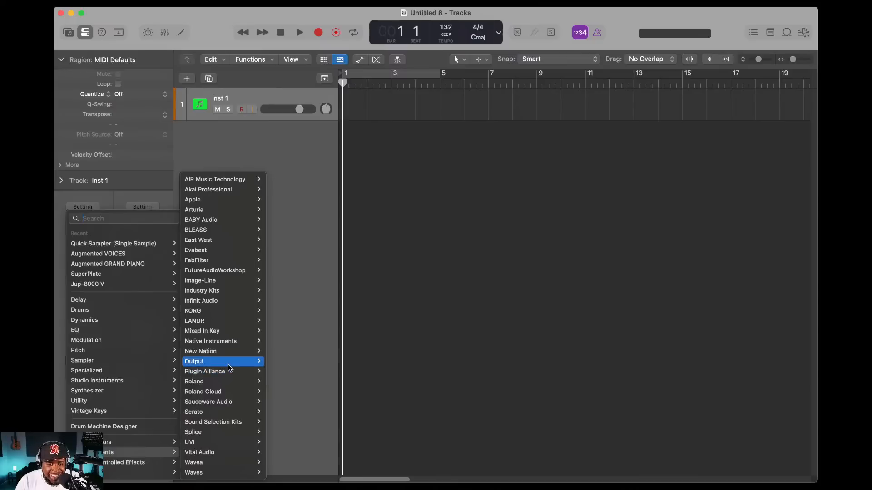
mouse_move(227, 351)
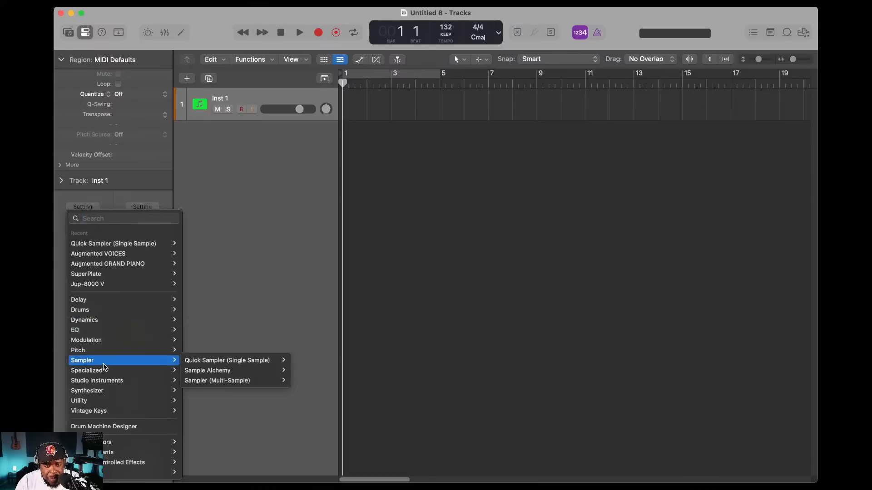
mouse_move(104, 391)
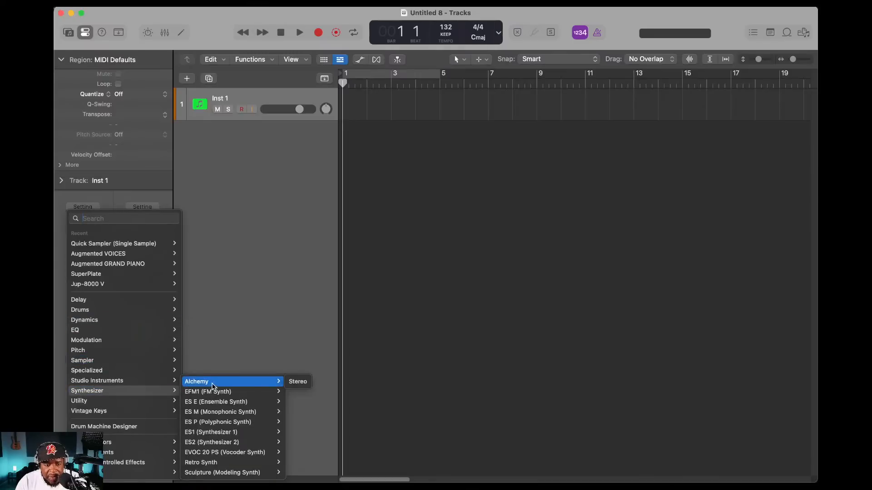
mouse_move(225, 475)
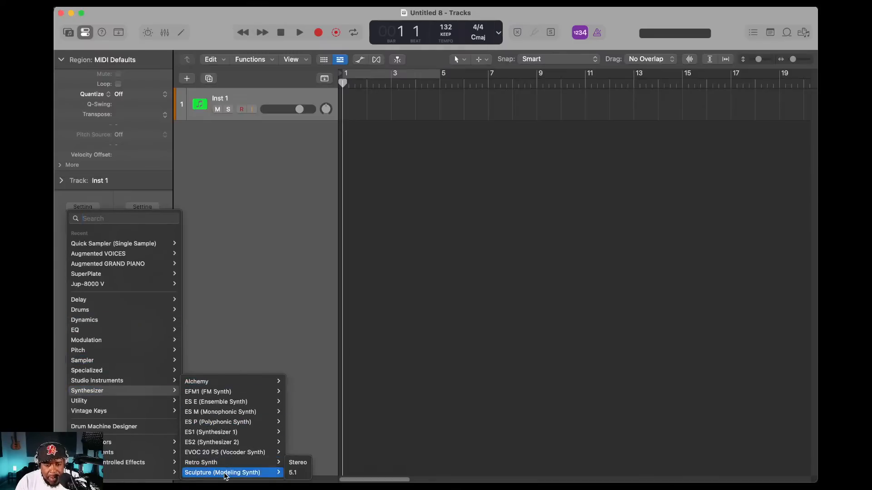
click(294, 463)
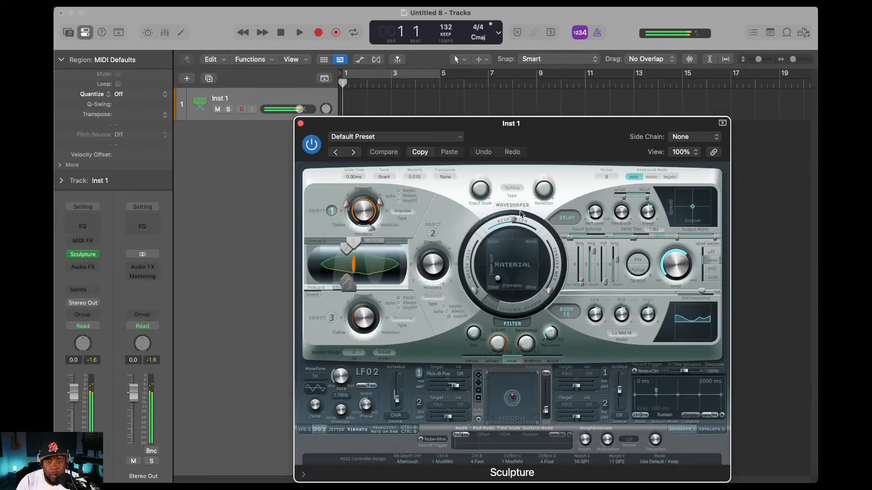
- Audition Sculpture's modeled bass presets one by one, from Aggressive Pluck Bass through to Resonant Bass
click(353, 152)
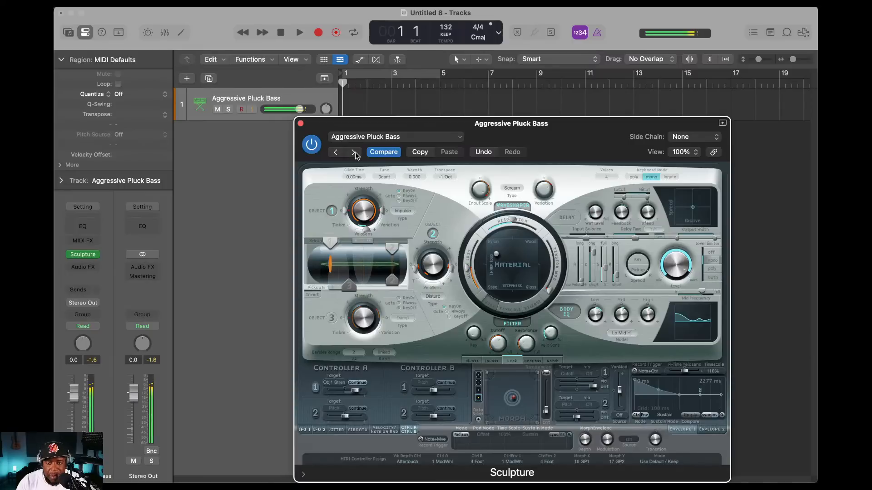
click(354, 153)
click(353, 152)
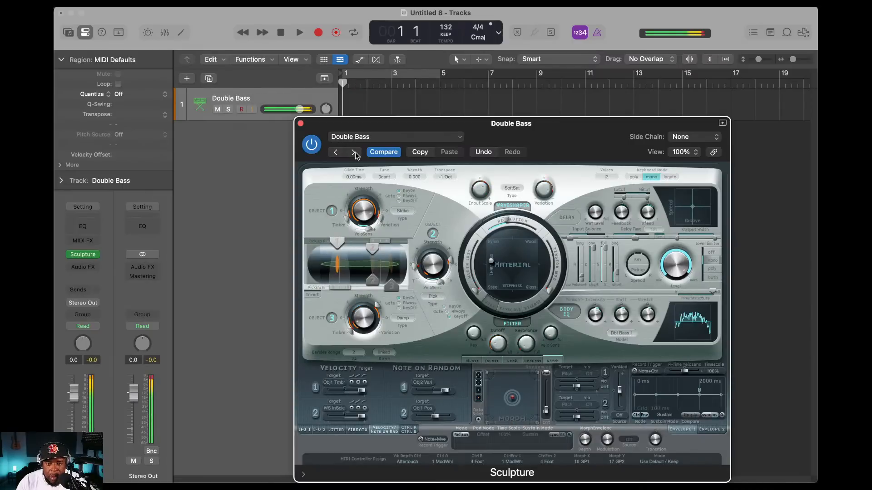
click(353, 153)
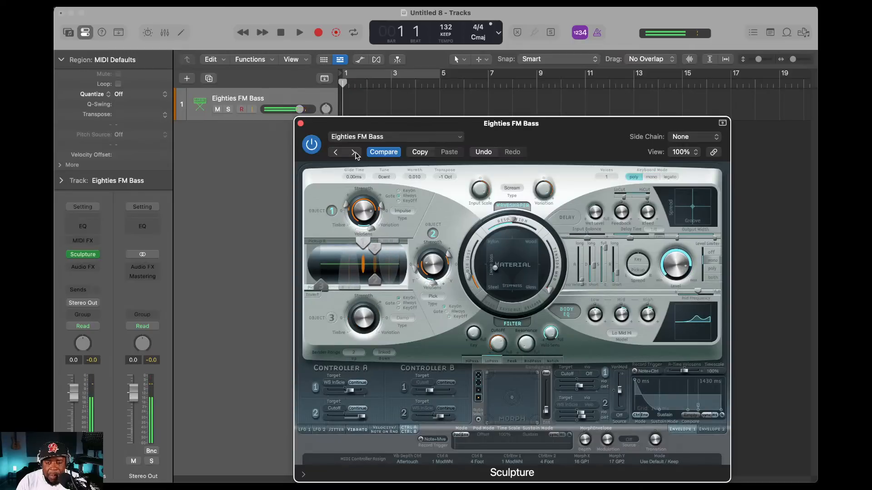
click(353, 152)
click(353, 152)
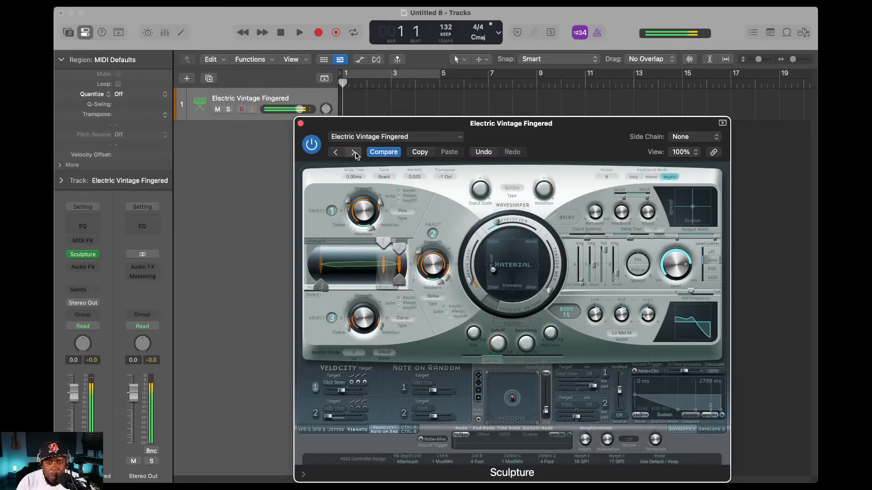
click(353, 153)
click(353, 153)
click(353, 152)
click(353, 153)
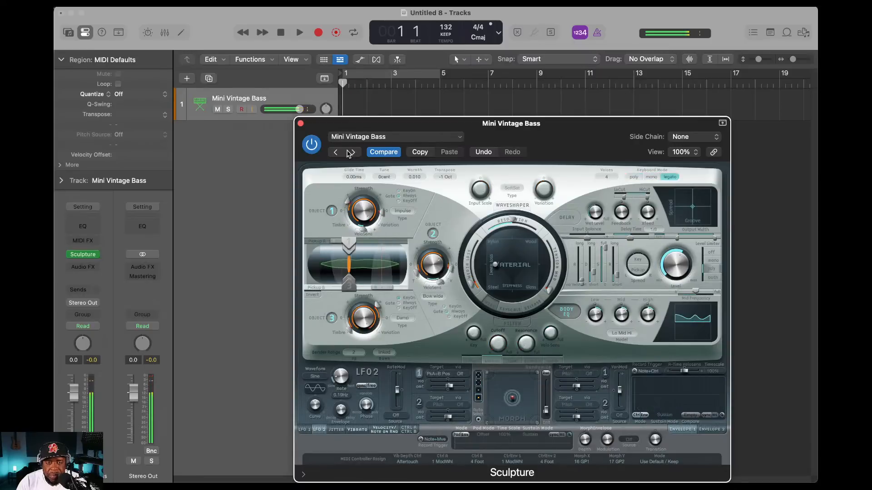
click(340, 153)
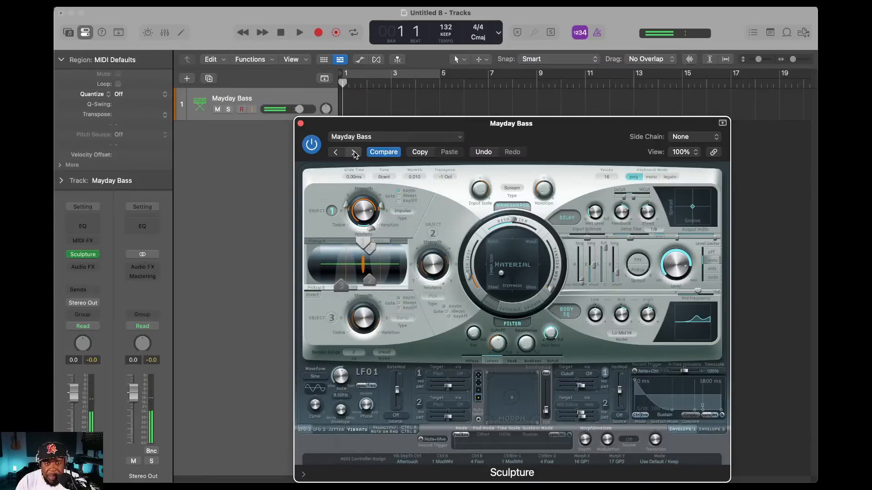
click(354, 152)
click(354, 152)
click(354, 153)
- Load the Bright Keys preset from Sculpture's 03 Modeled Keyboards category
click(384, 136)
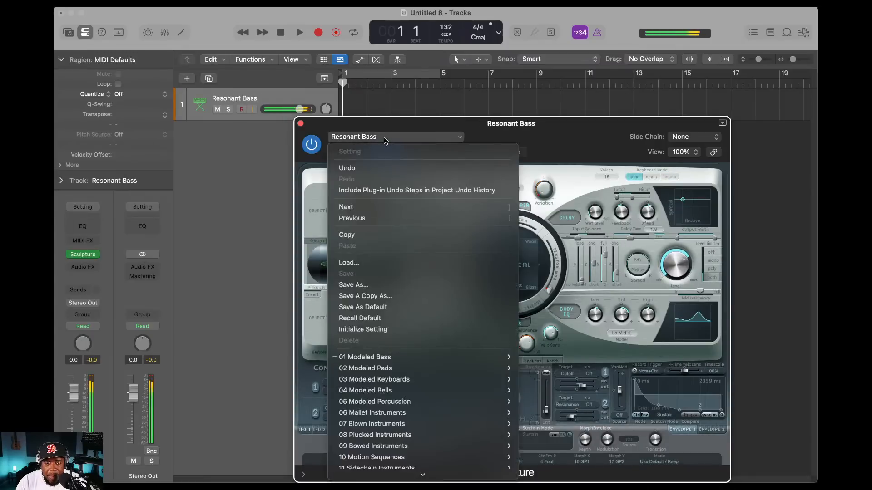
mouse_move(378, 358)
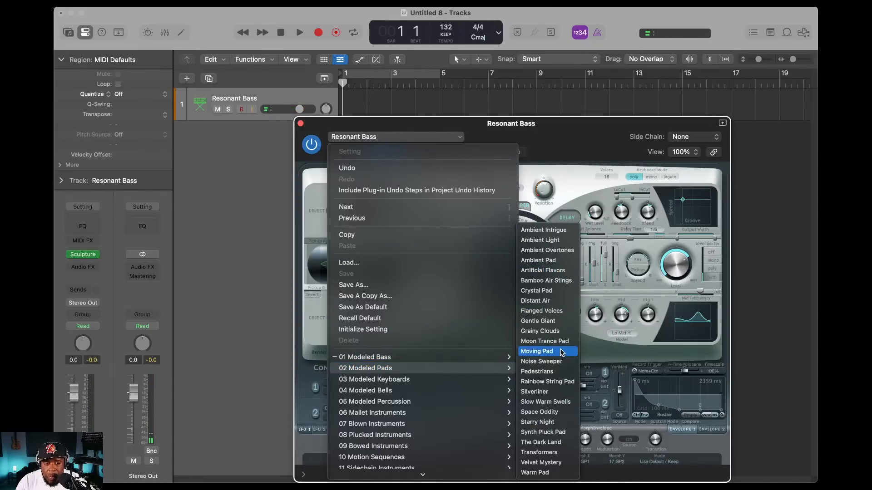
mouse_move(424, 380)
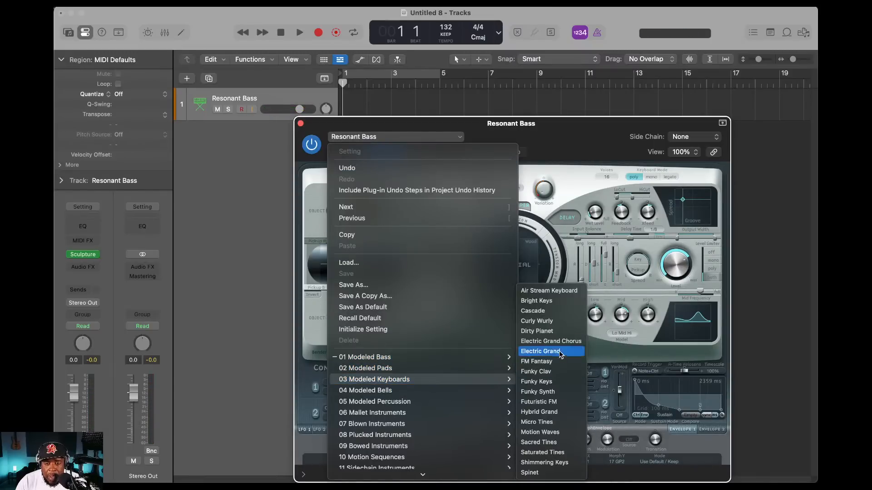
click(549, 301)
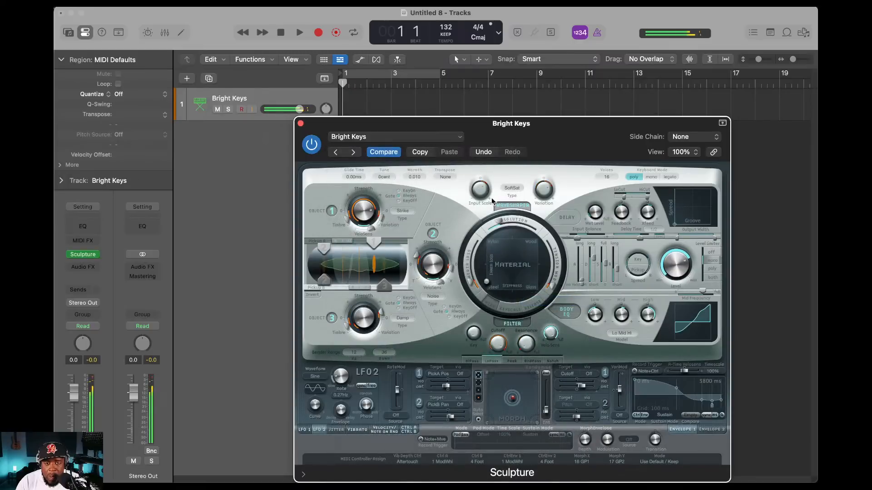
- Step forward through Sculpture's modeled keyboard presets from Cascade to Electric Grand
click(353, 152)
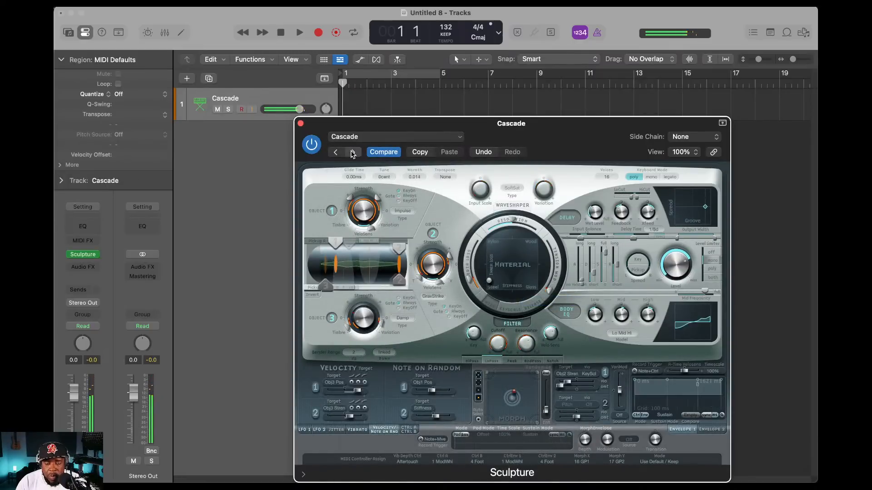
click(352, 152)
click(353, 152)
click(353, 152)
click(353, 152)
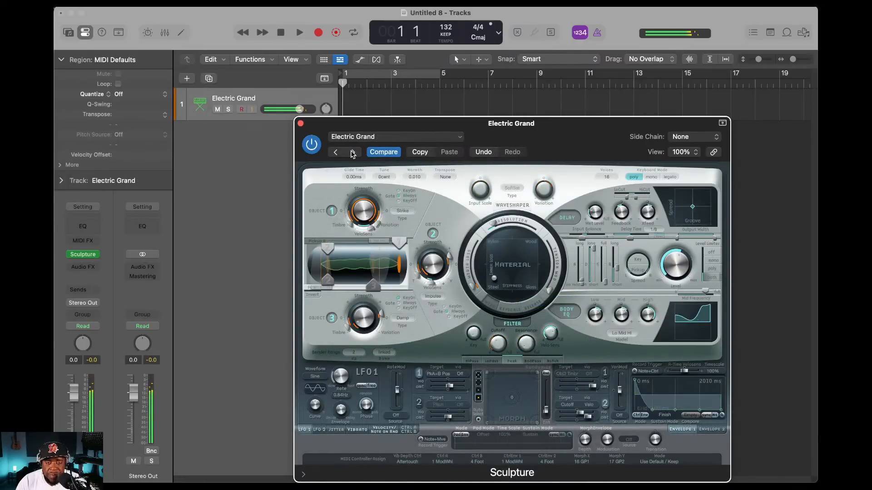
- Audition Sculpture's Funky Clav preset, step back to FM Fantasy, and close the plug-in window
click(353, 152)
click(353, 152)
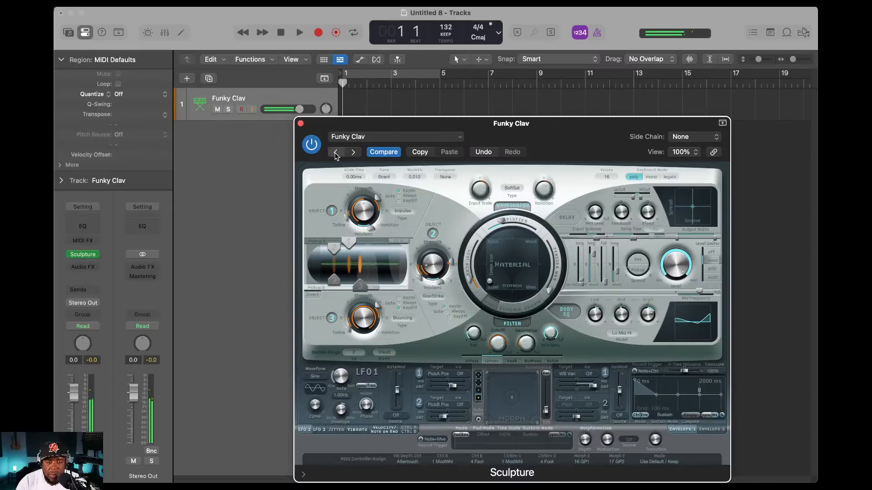
click(335, 153)
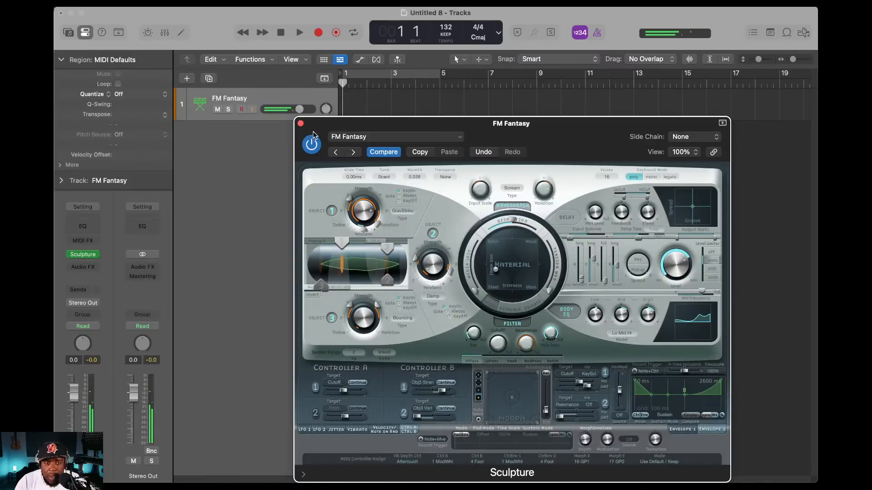
click(300, 123)
- Replace Sculpture on the first track with AIR Music Technology's Xpand!2_x64 instrument
click(96, 257)
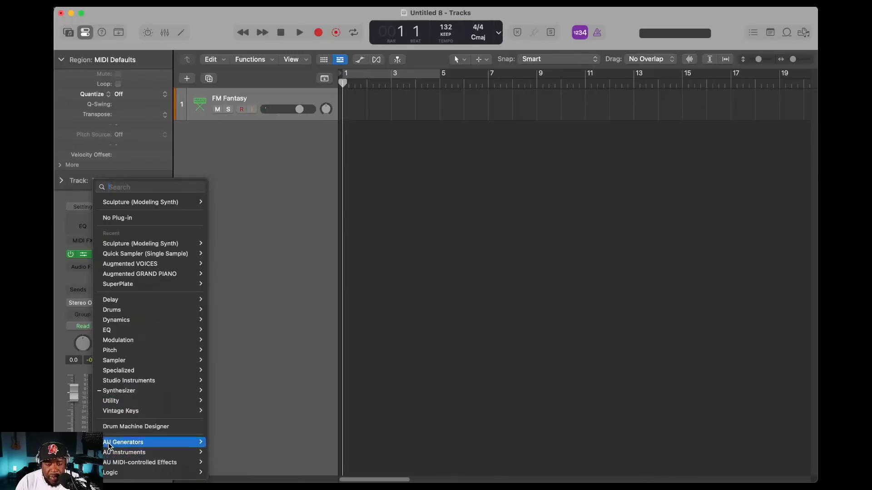
mouse_move(128, 449)
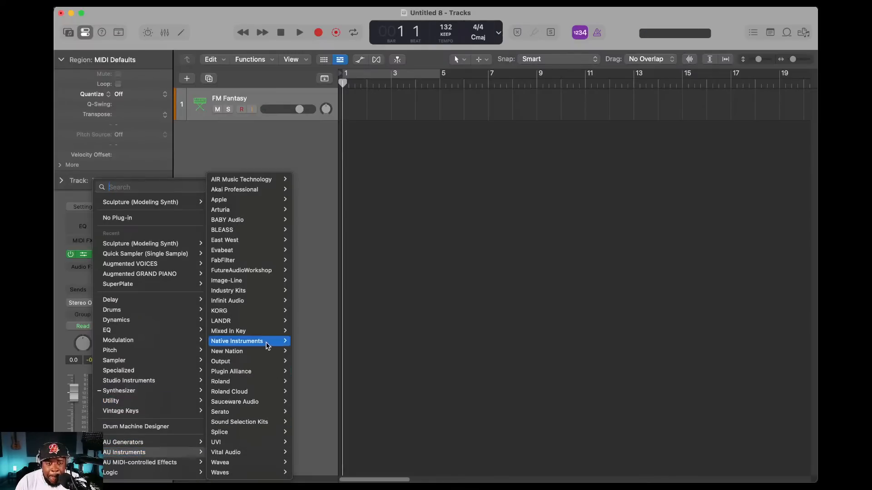
mouse_move(265, 180)
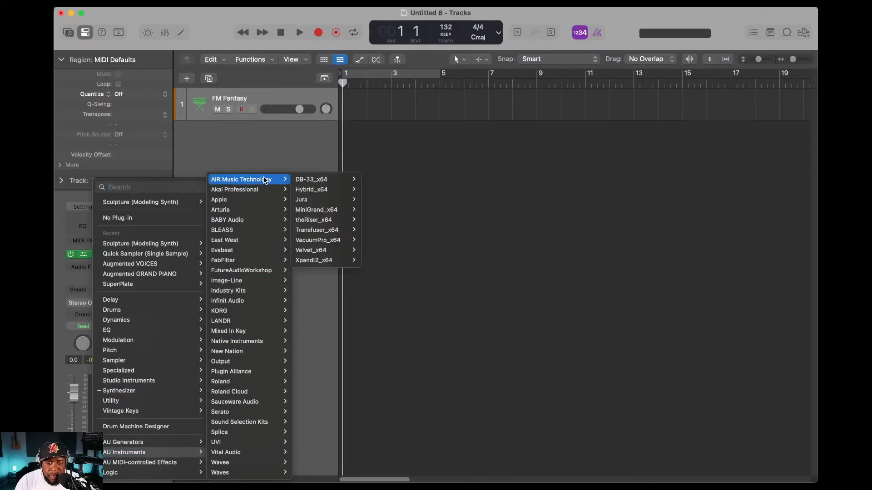
mouse_move(327, 248)
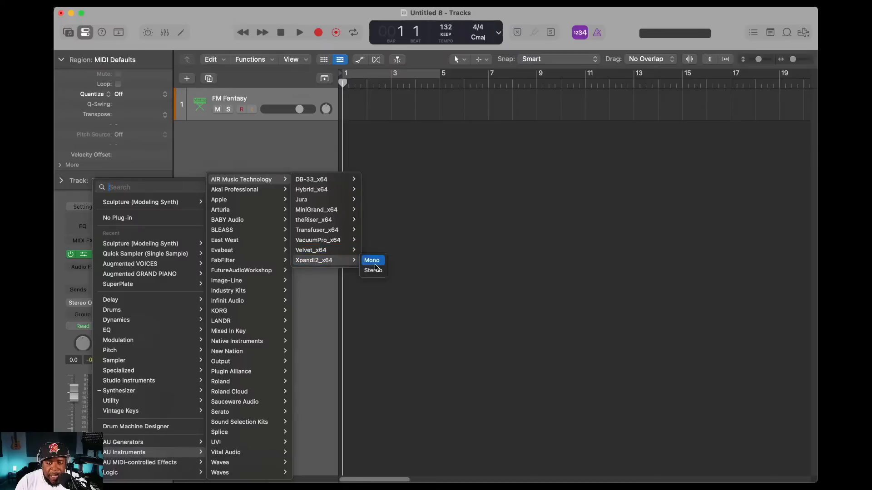
click(373, 262)
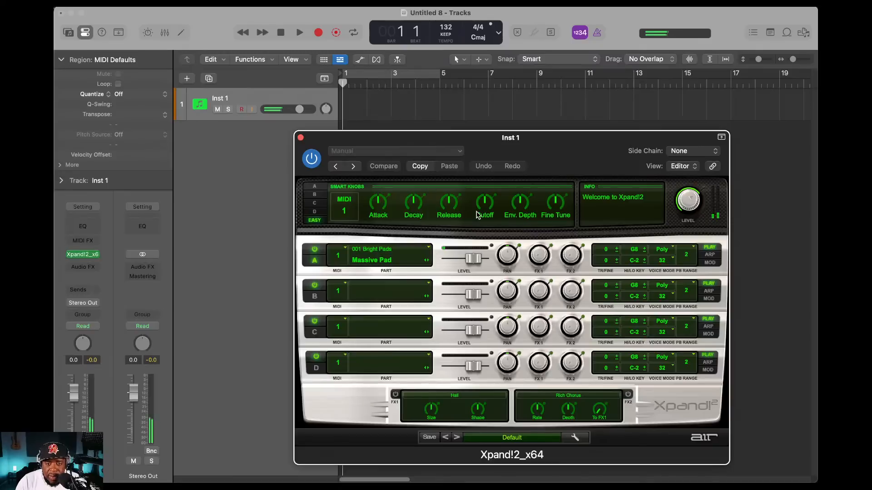
- Step forward through Xpand!2's soft pad presets from +01 Aeronaut to +07 All Angels and close the plug-in window
click(457, 438)
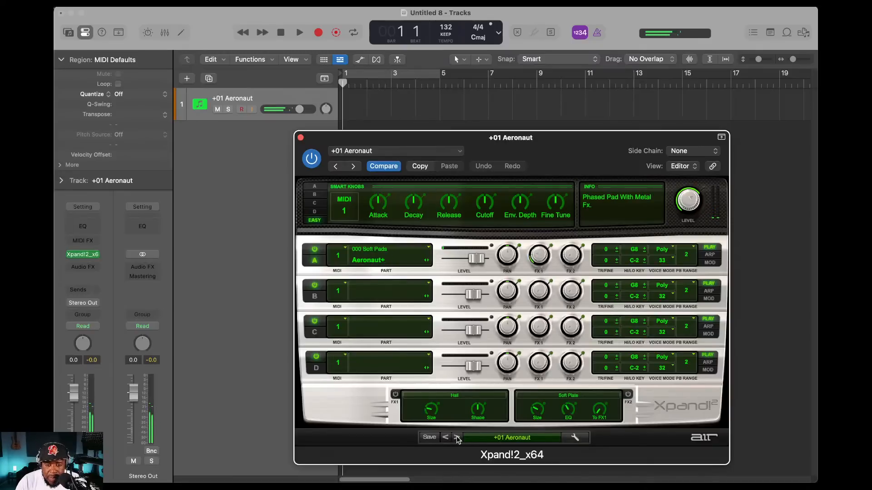
click(457, 438)
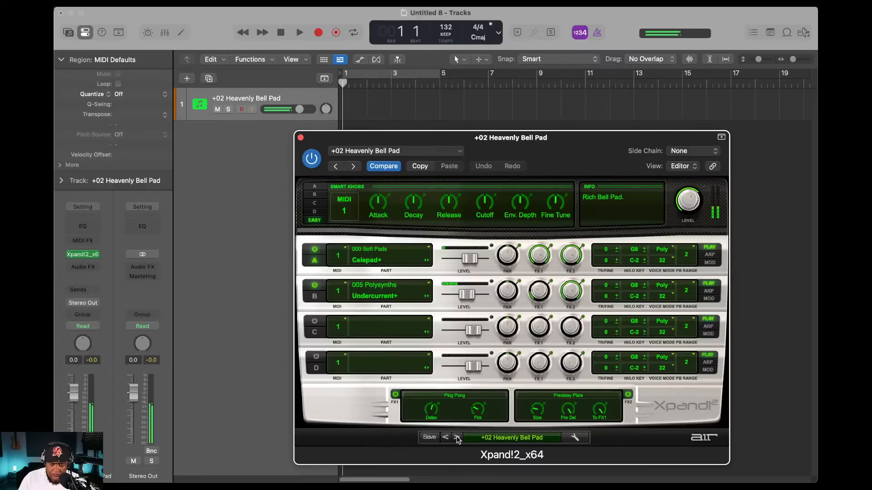
click(457, 437)
click(457, 437)
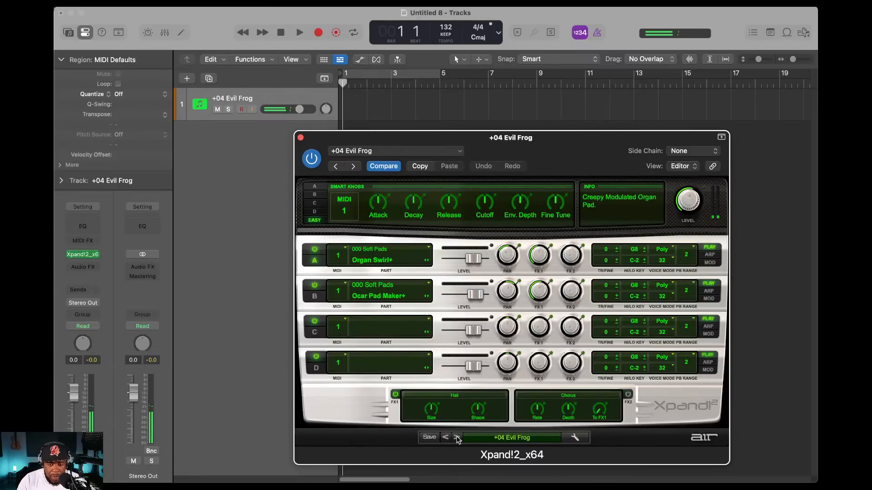
click(457, 438)
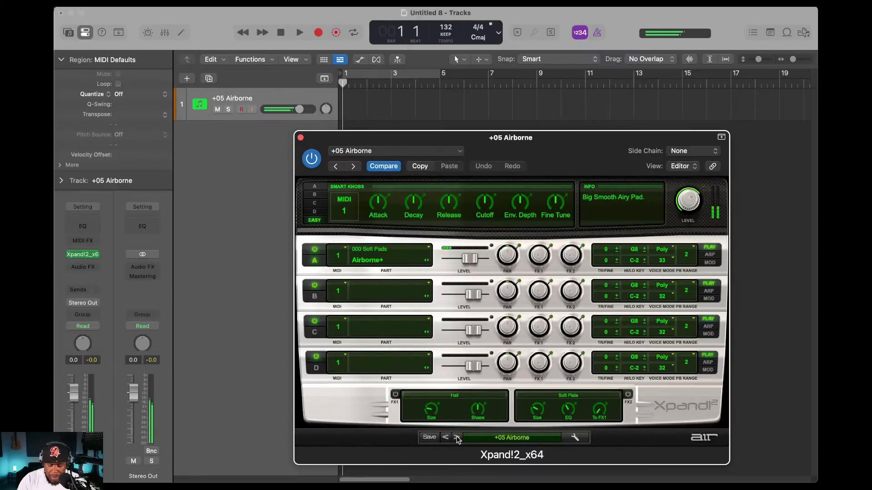
click(456, 437)
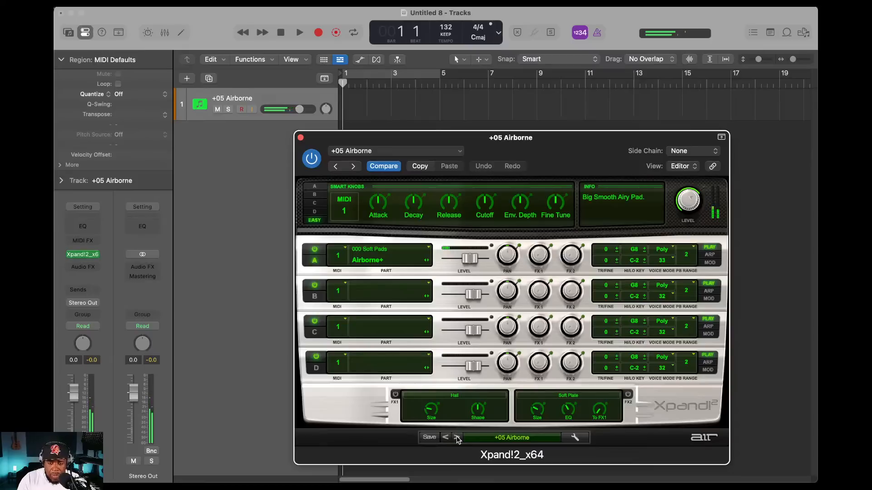
click(457, 437)
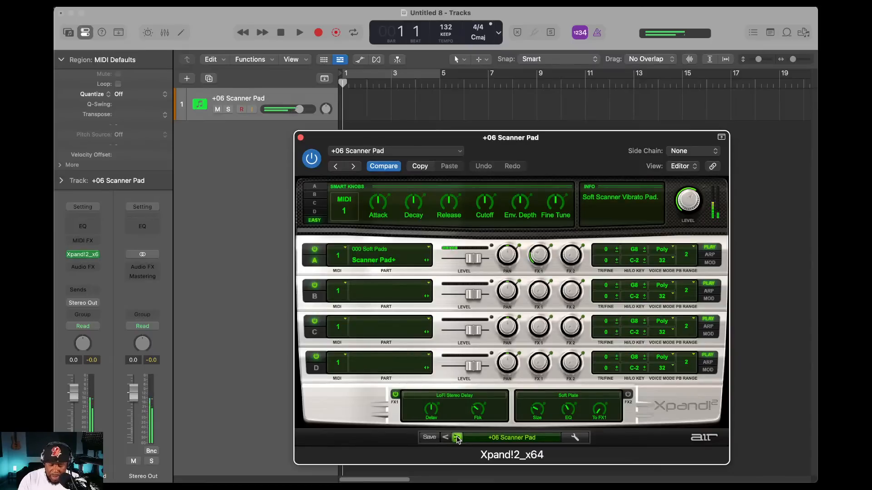
click(457, 438)
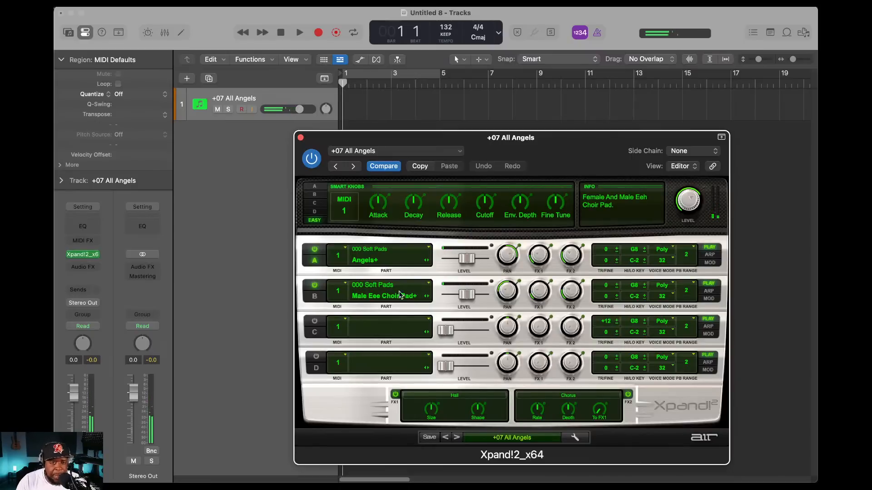
click(300, 137)
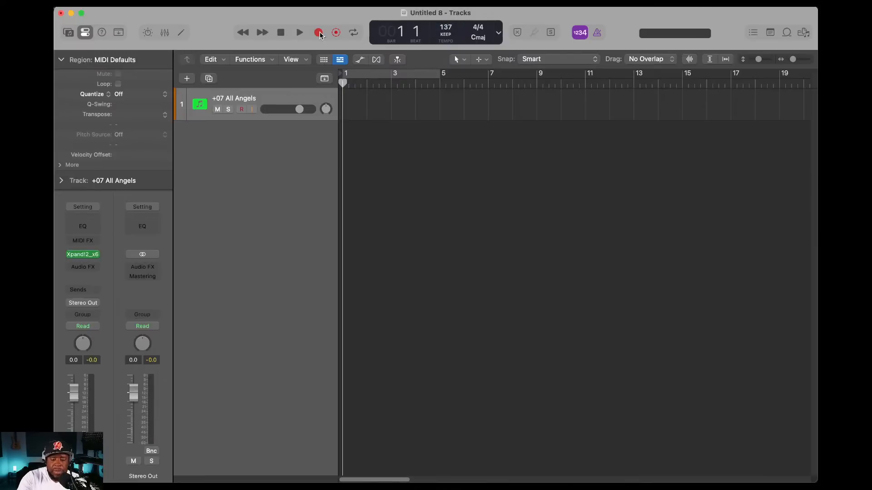
- Record a four-bar melody with the +07 All Angels sound from bar 1 at tempo 137, and enable cycling over bars 1 to 5
click(319, 33)
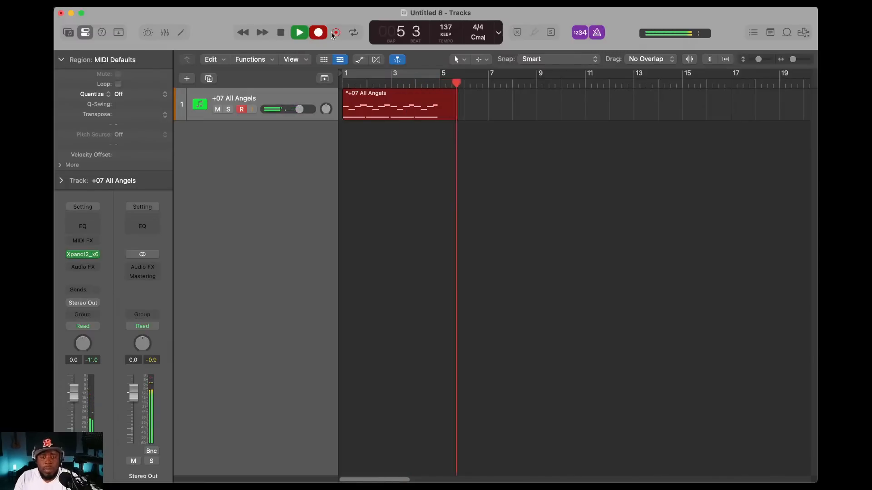
click(320, 33)
key(space)
click(359, 73)
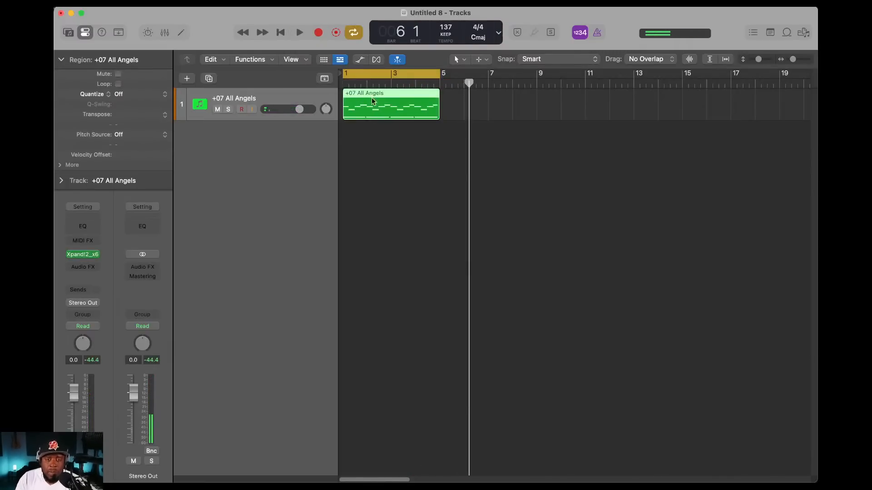
key(super+e)
key(super+Tab)
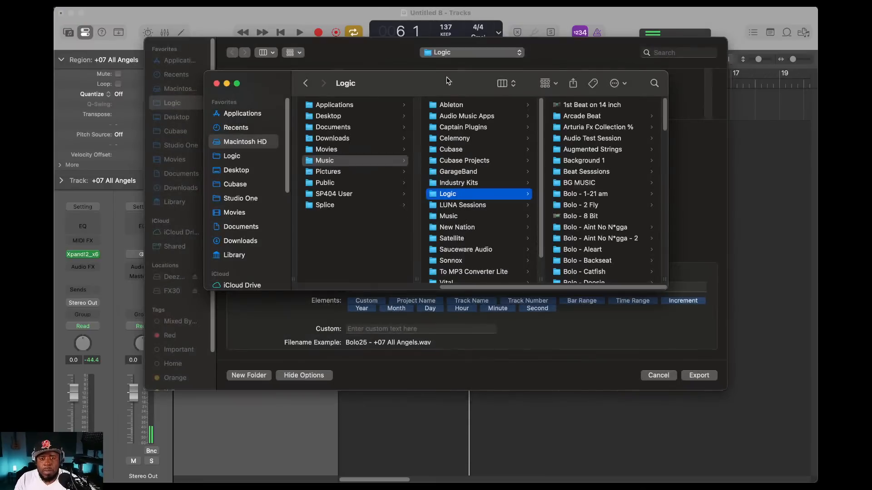
click(216, 84)
click(658, 376)
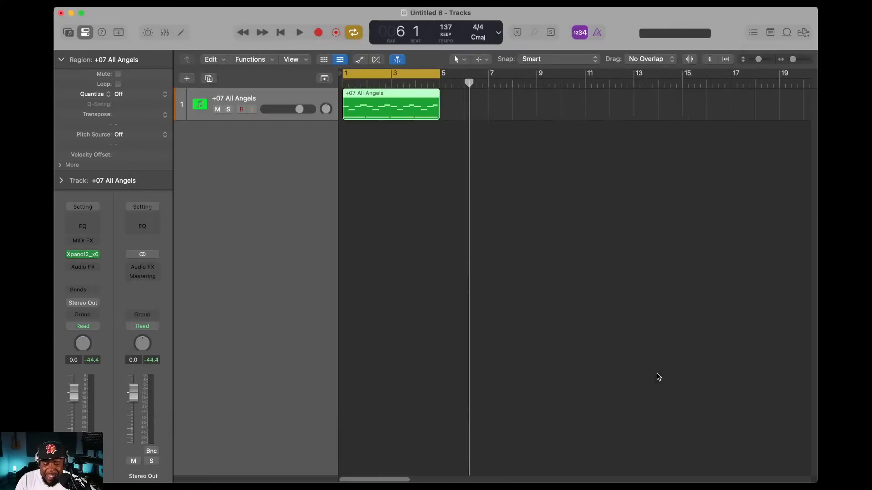
key(super+d)
key(super+z)
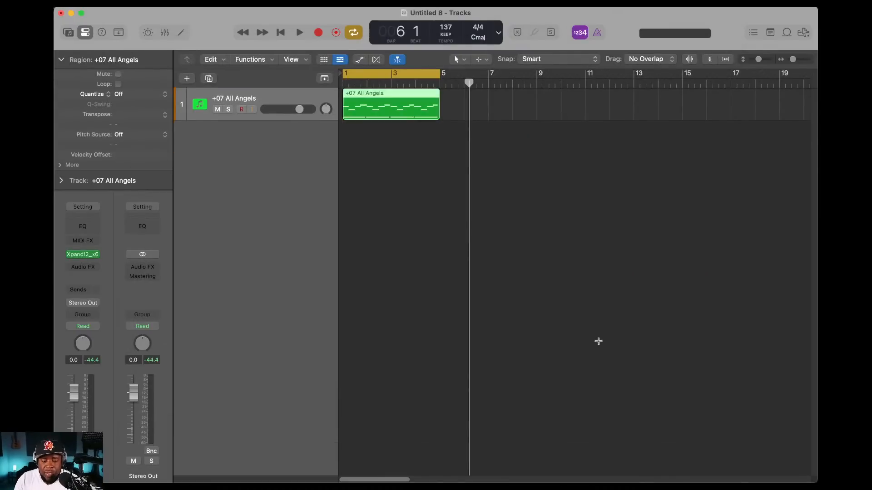
- Repeat the recorded region once so it fills bars 5 to 9, and extend the cycle range to bar 9
key(super+r)
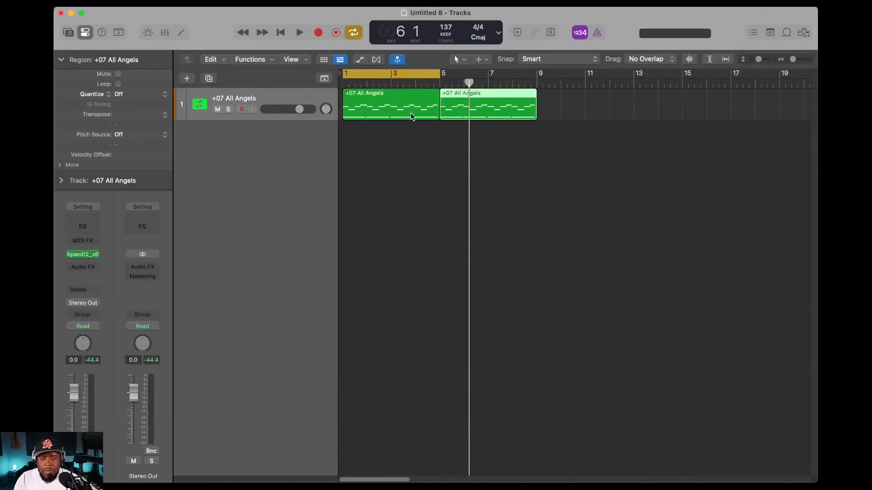
key(space)
key(space)
drag(439, 74, 538, 75)
- Quantize both +07 All Angels regions to 1/8 Note and play the loop
drag(547, 116, 383, 98)
click(120, 96)
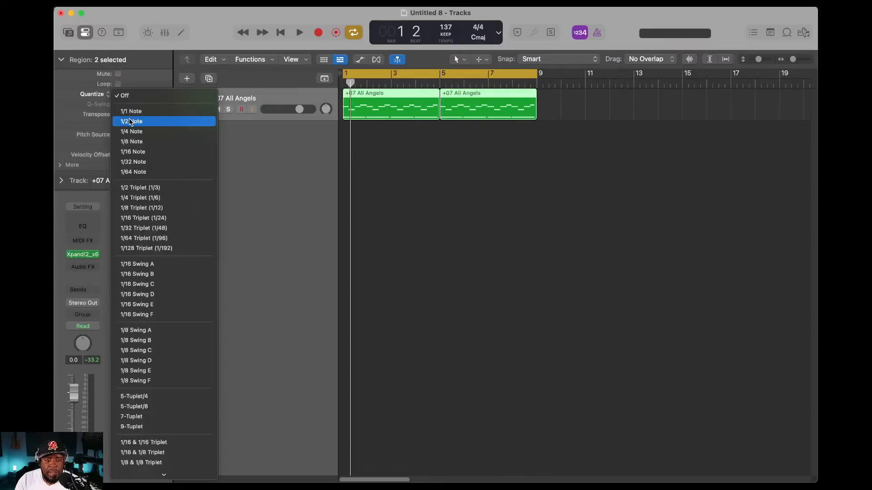
click(131, 141)
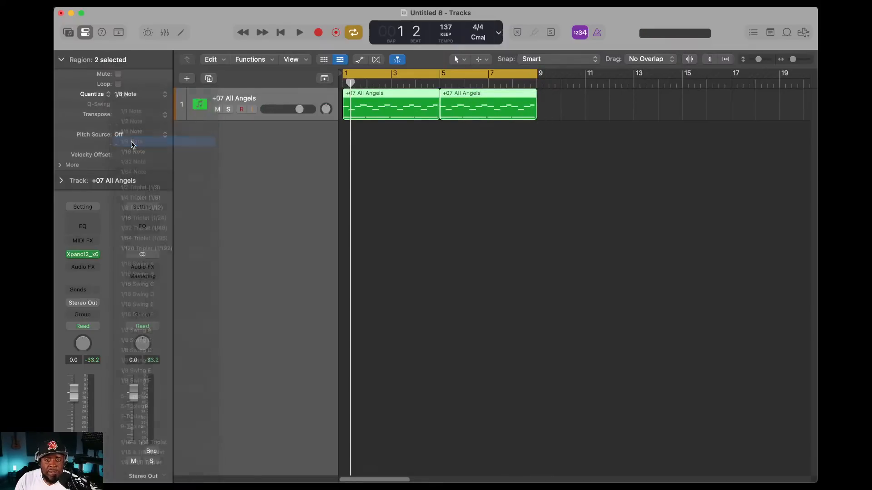
key(space)
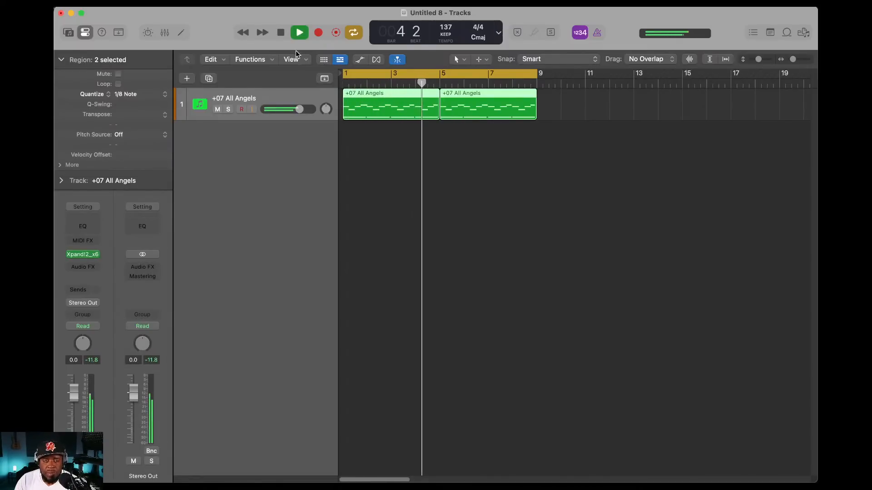
- Duplicate the +07 All Angels track and step the copy's Xpand!2 presets back to +02 Heavenly Bell Pad
click(205, 80)
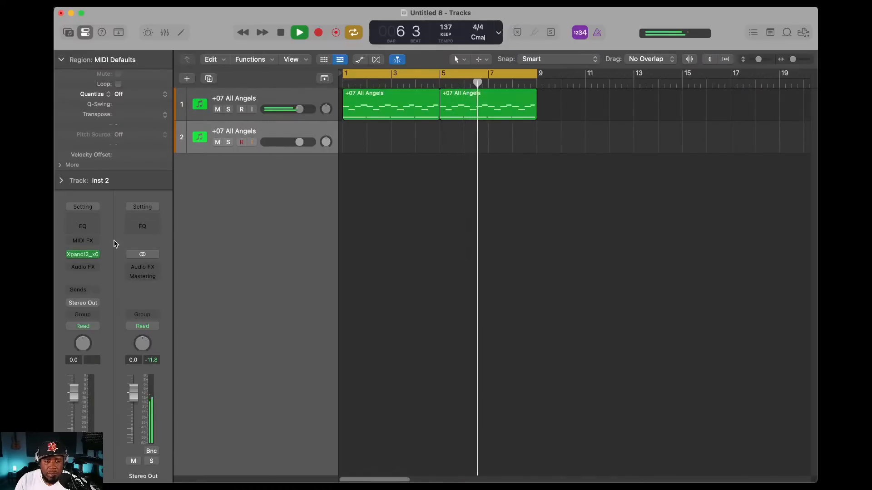
click(80, 254)
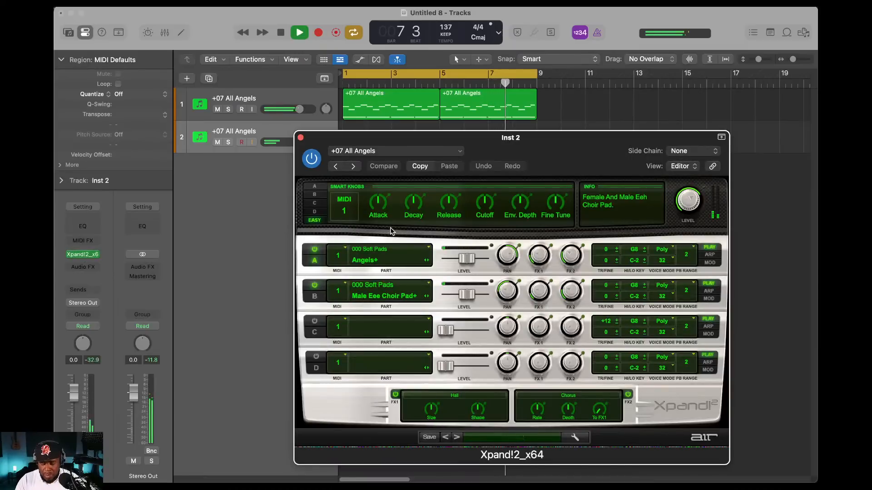
click(455, 438)
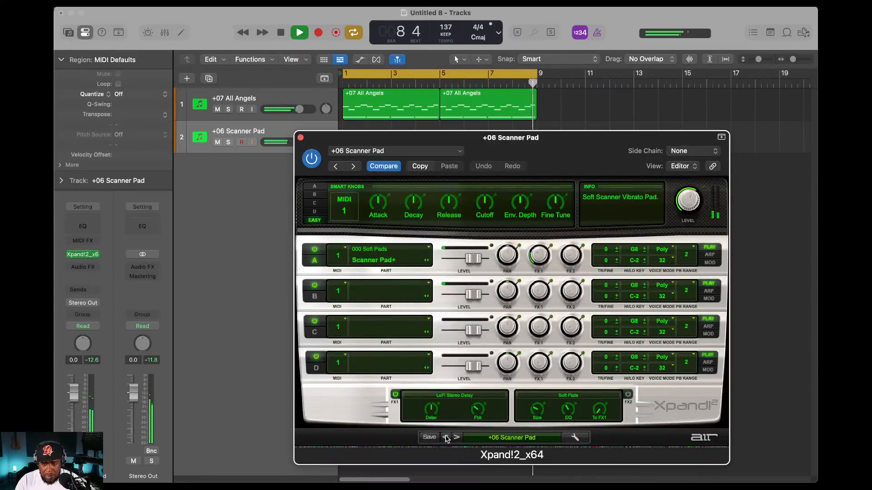
click(446, 437)
click(447, 438)
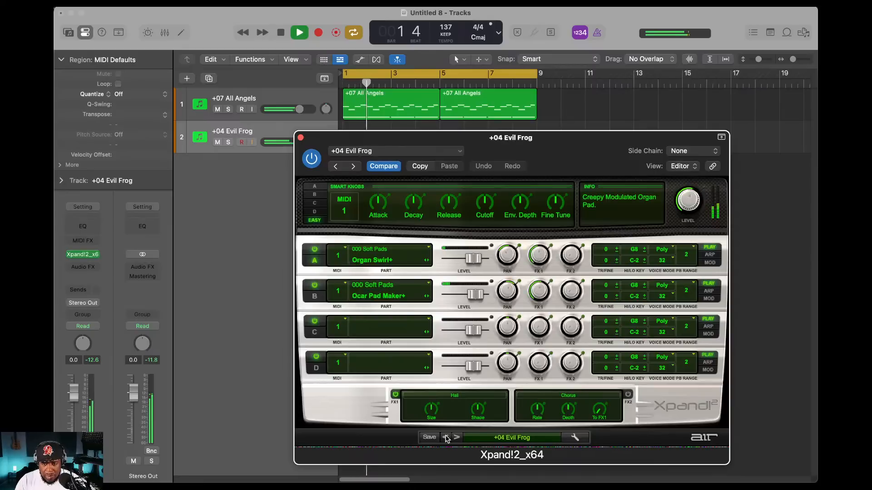
click(446, 437)
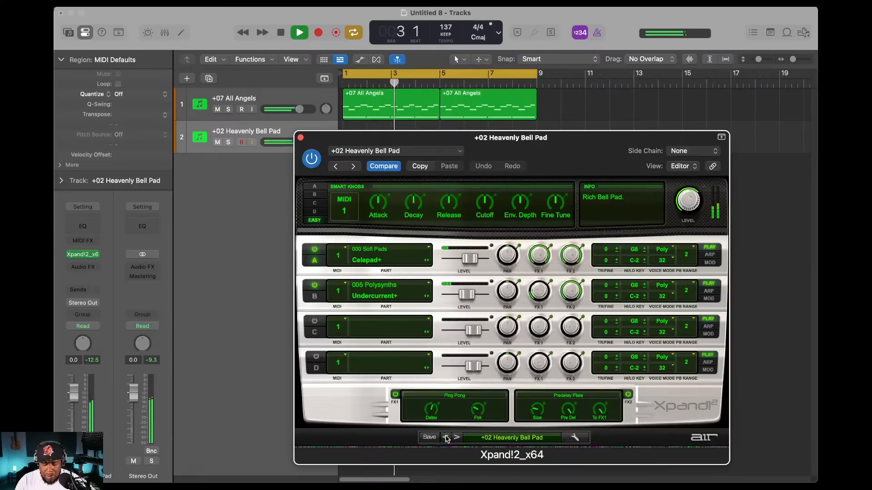
- Audition the Soft Pads presets on track 2 in order, from +03 Siberia through +33 Square Pad, while the loop plays
click(457, 437)
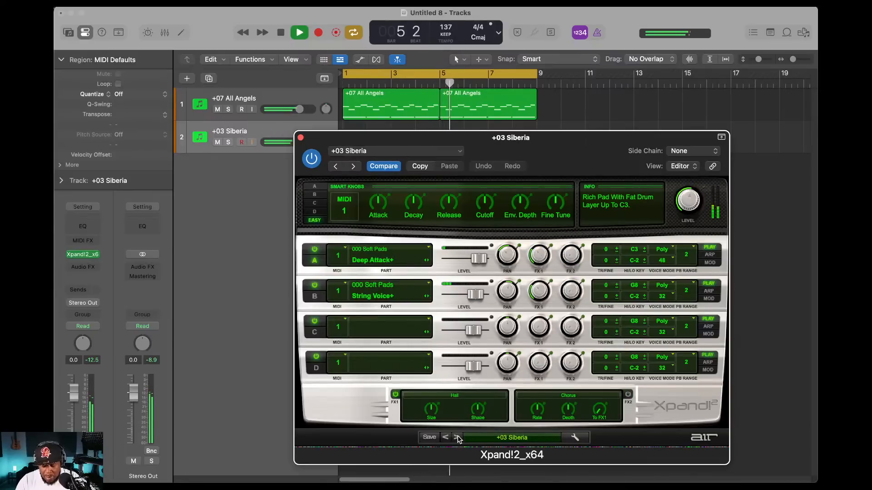
click(457, 437)
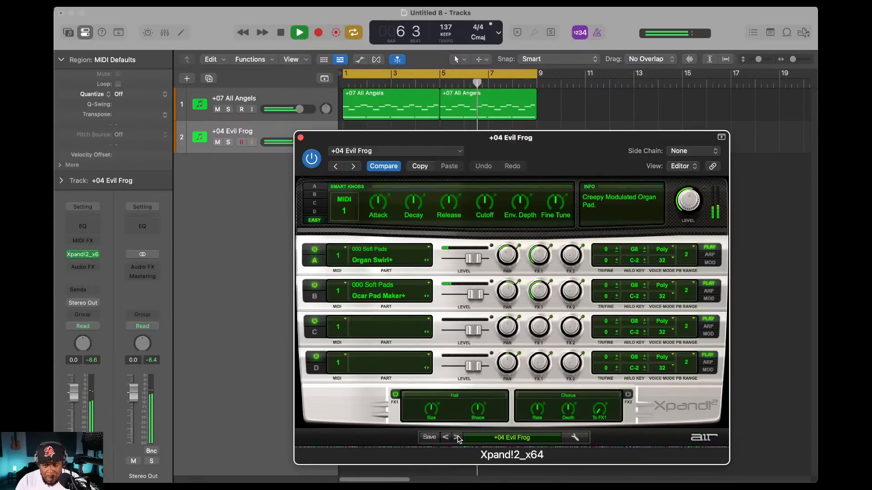
click(456, 438)
click(457, 437)
click(457, 438)
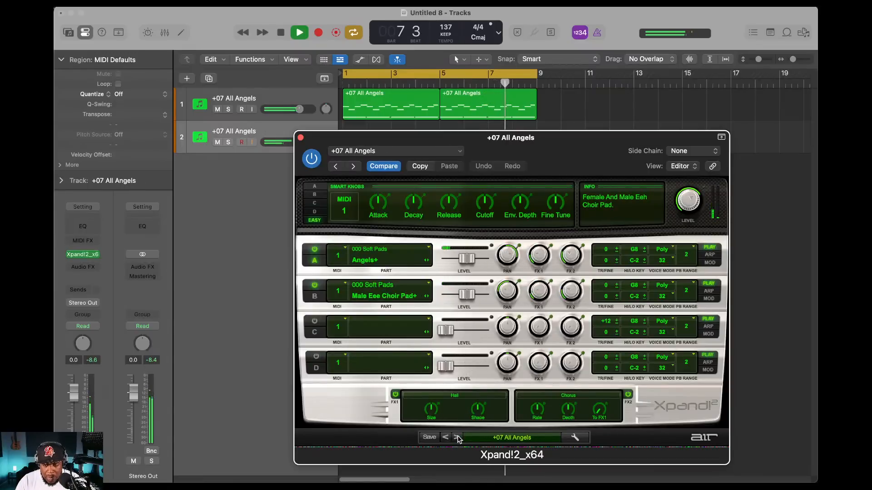
click(457, 438)
click(457, 437)
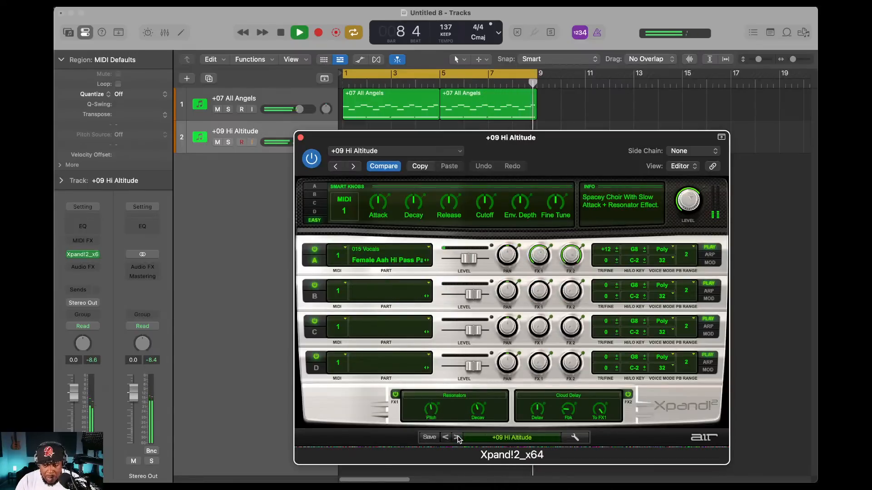
click(457, 437)
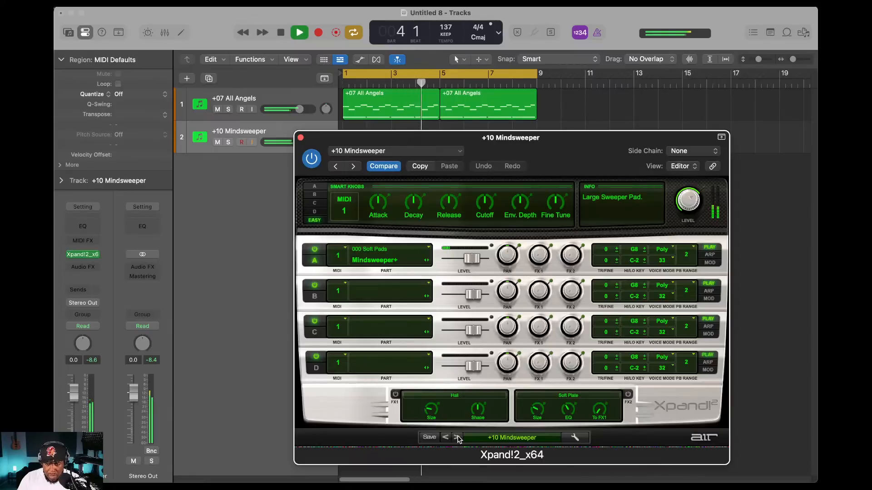
click(457, 438)
click(457, 437)
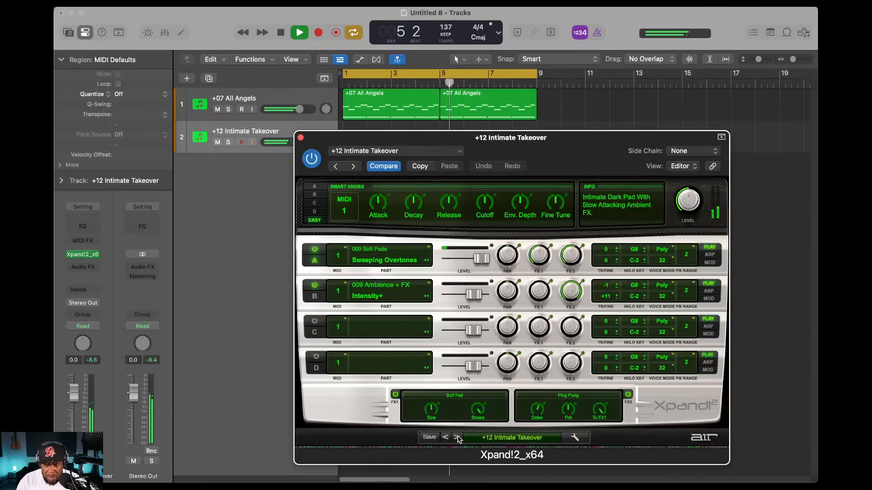
click(457, 437)
click(457, 438)
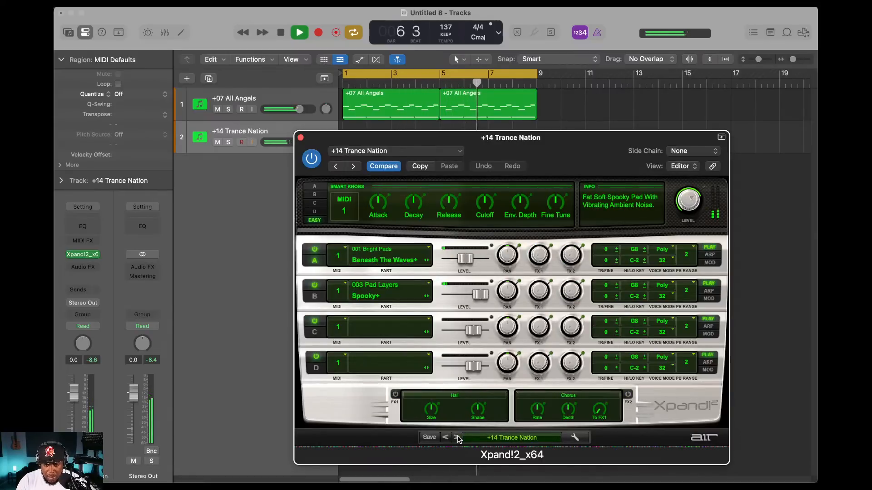
click(456, 437)
click(456, 437)
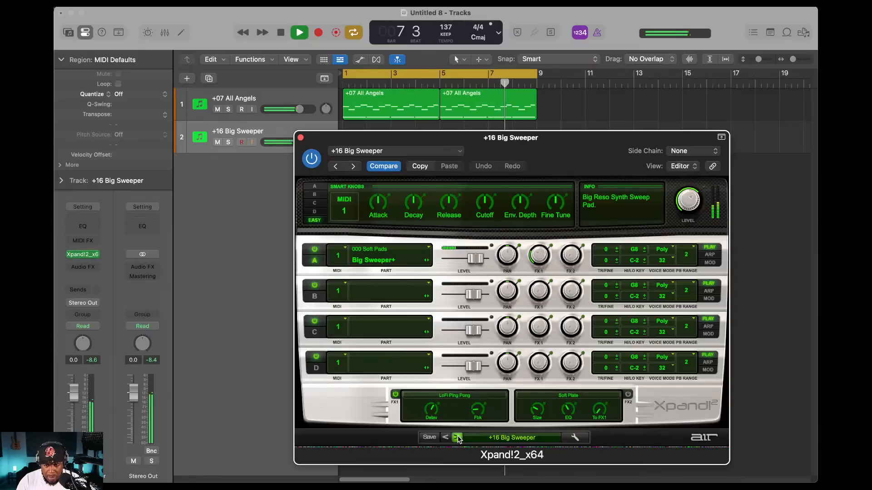
click(457, 437)
click(456, 437)
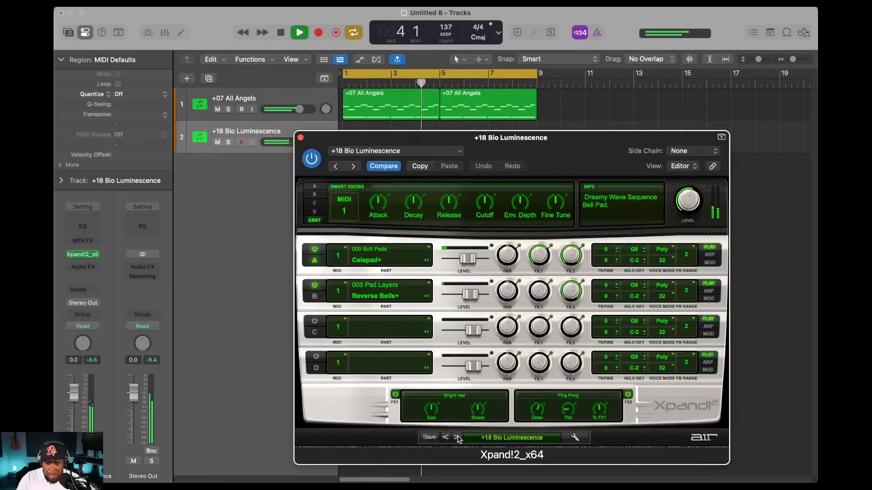
click(456, 437)
click(457, 438)
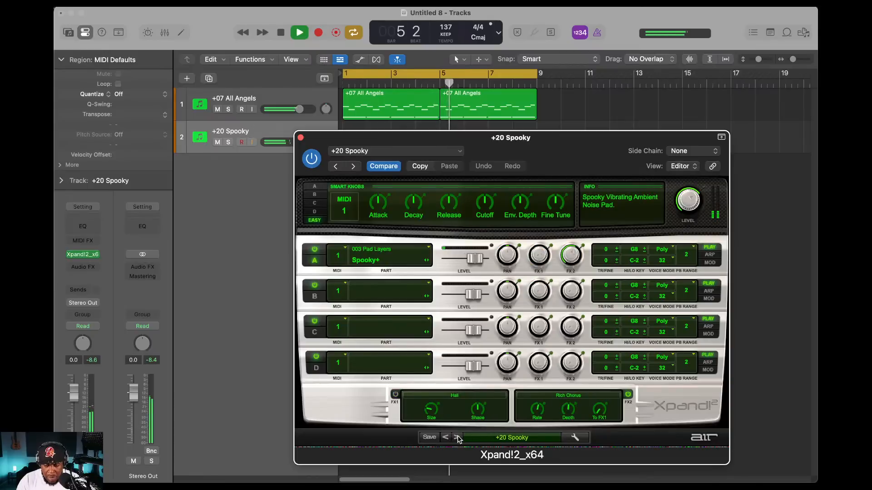
click(457, 437)
click(457, 438)
click(456, 437)
click(457, 438)
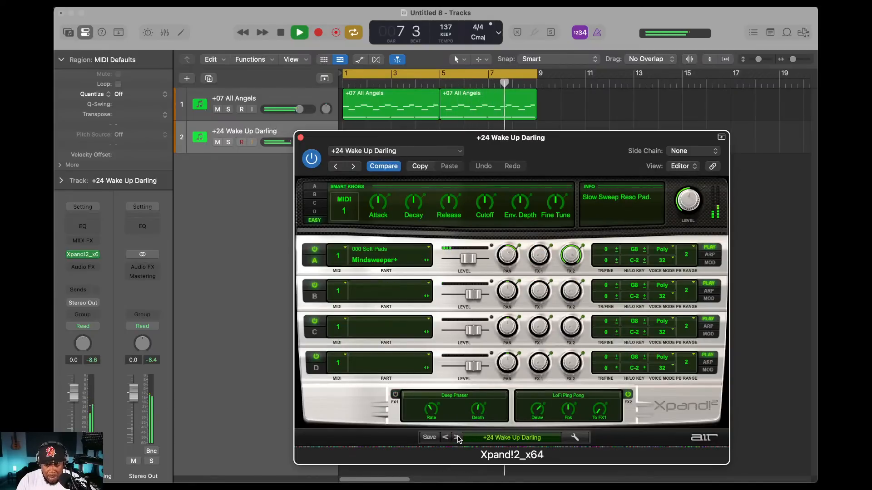
click(457, 437)
click(457, 437)
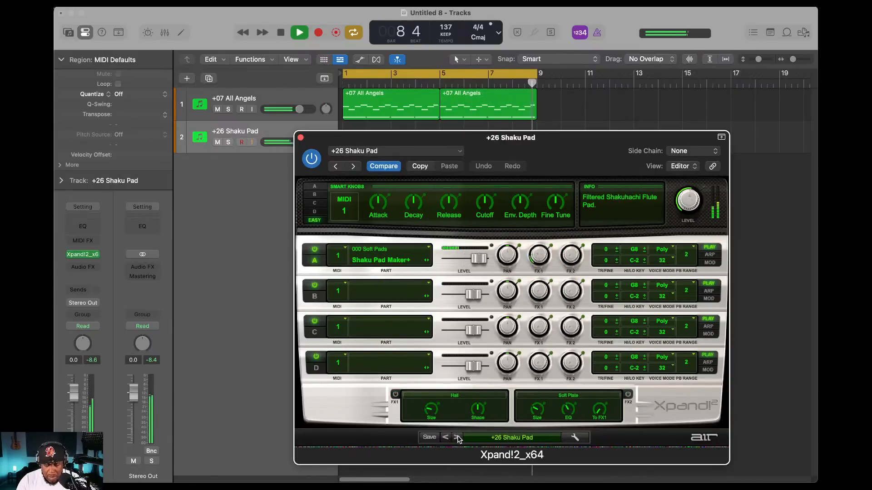
click(457, 438)
click(457, 437)
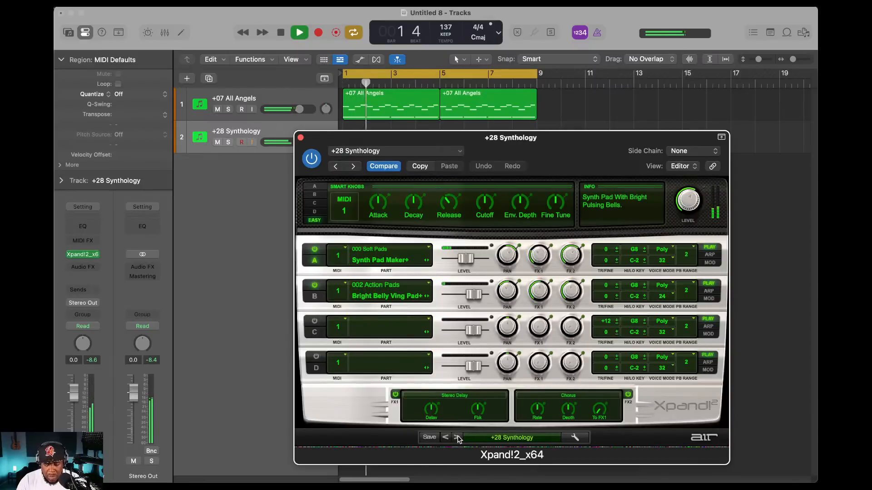
click(456, 437)
click(457, 437)
click(457, 437)
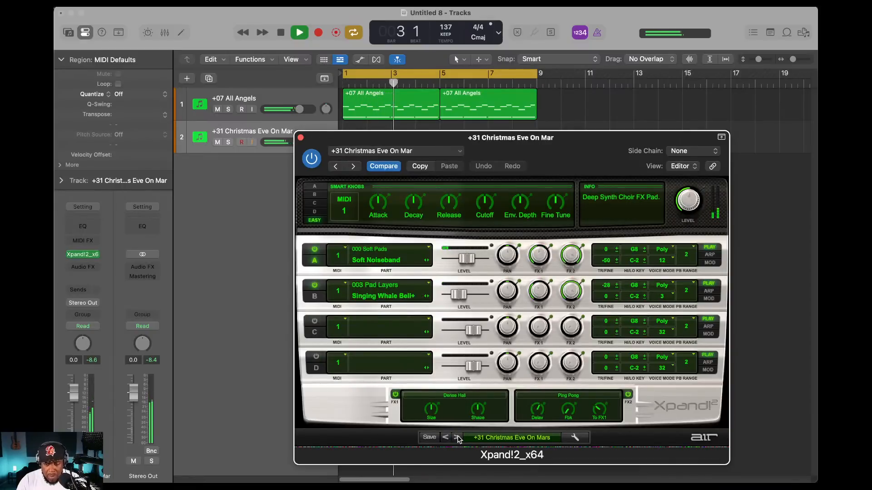
click(457, 437)
click(457, 438)
- Load +02 Digi Octa Bells from the 20 Bells category on track 2 and step through the presets to +06 Hi Bells
click(498, 438)
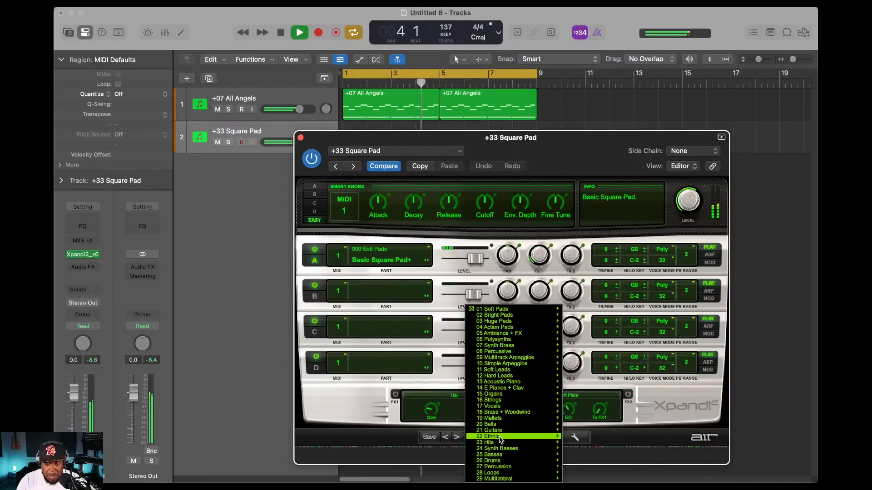
mouse_move(498, 425)
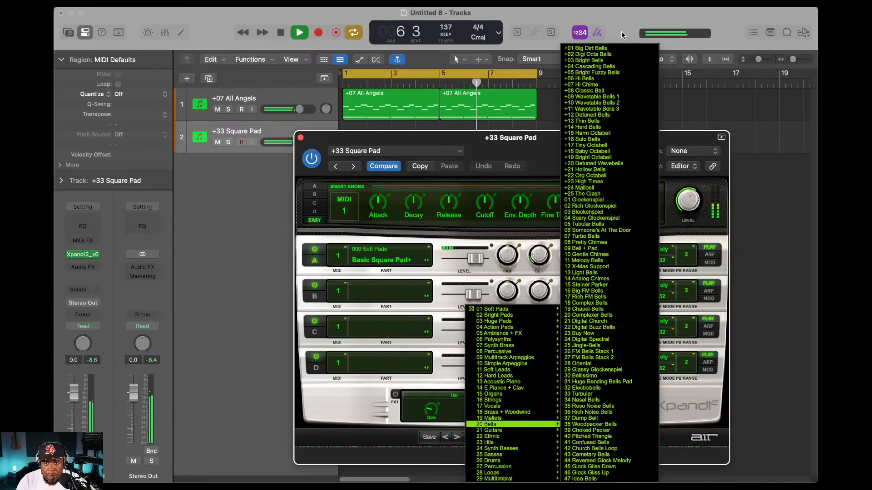
click(611, 54)
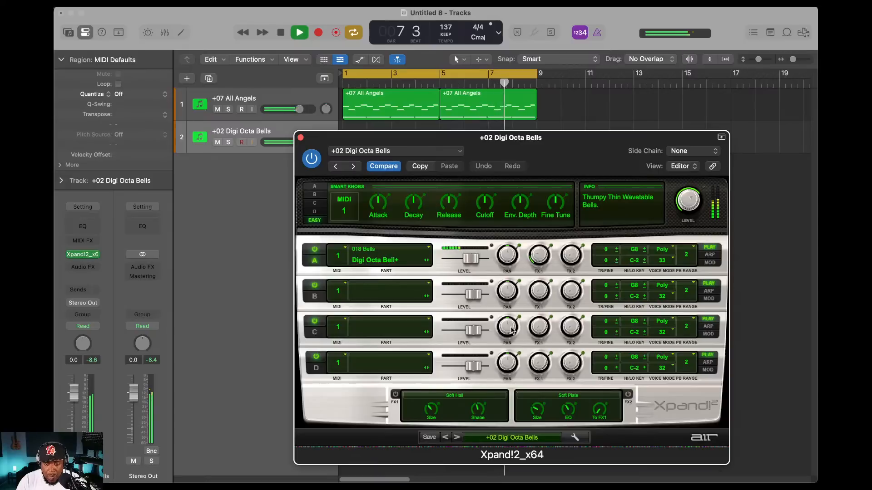
click(445, 437)
click(457, 437)
click(457, 437)
click(457, 437)
click(457, 438)
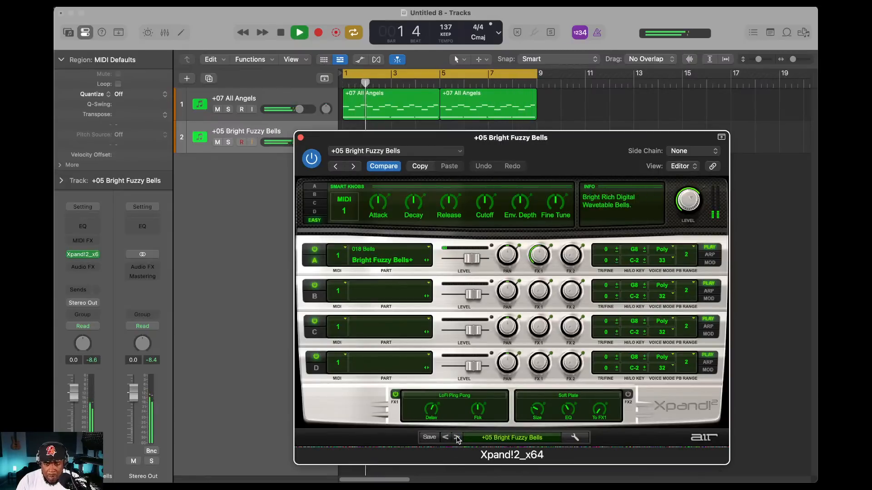
click(456, 437)
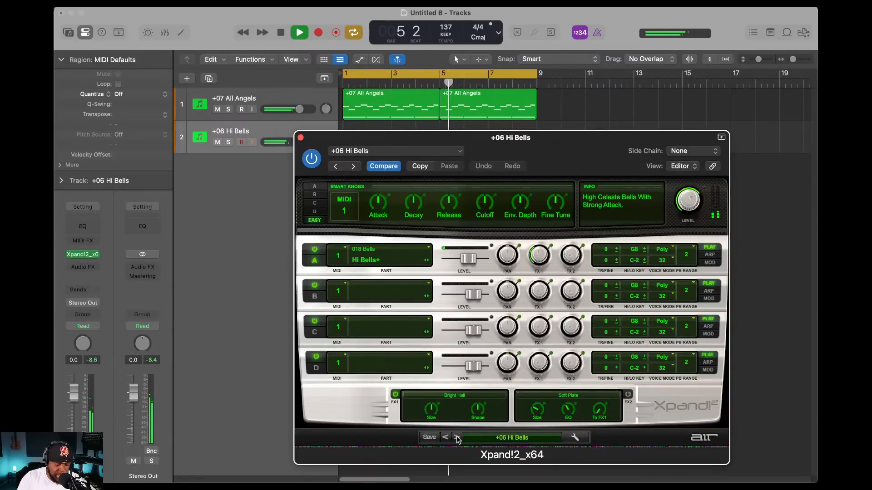
- Record a four-bar +06 Hi Bells melody on track 2 from bar 1 and close the Xpand!2 window
key(r)
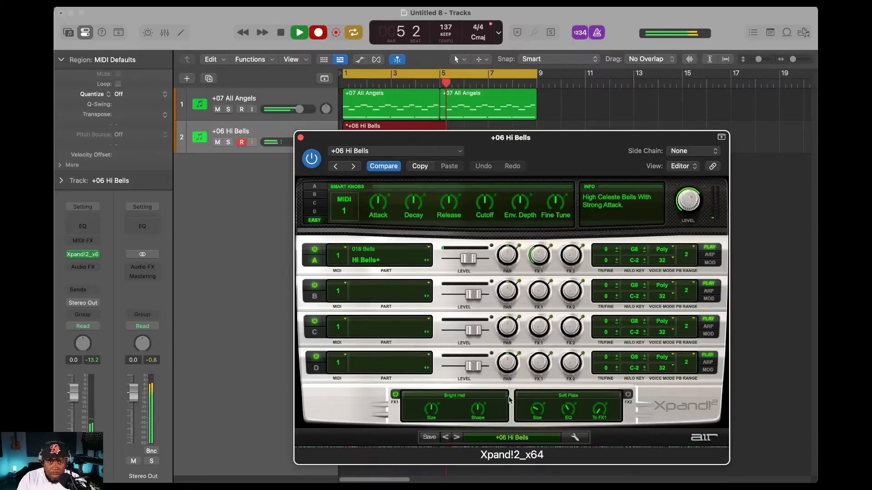
click(301, 138)
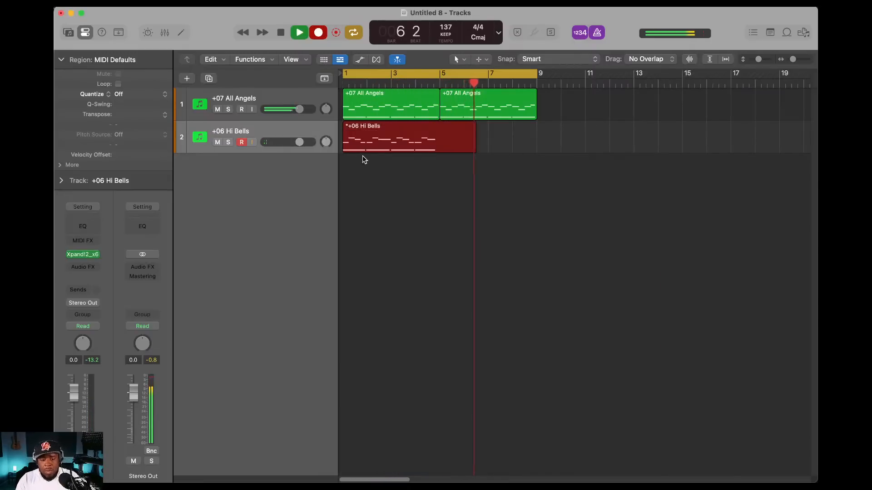
key(space)
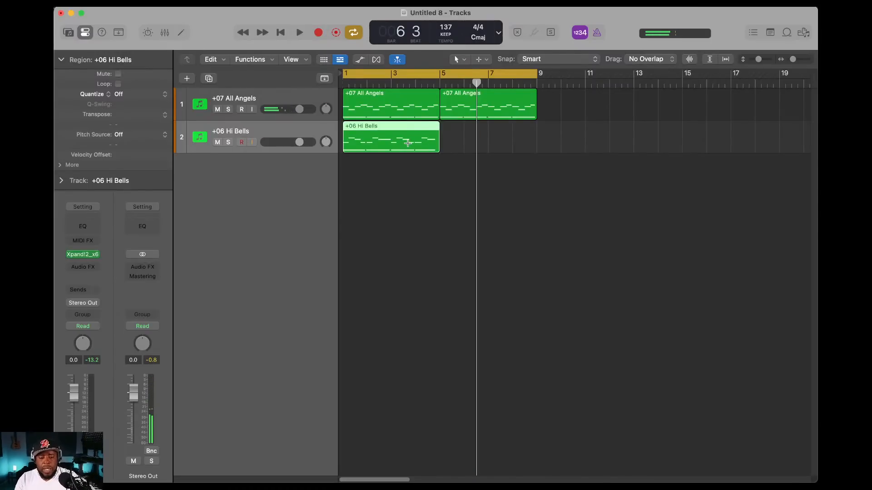
- Repeat the recorded +06 Hi Bells region once to fill bars 5 to 9 and play the loop from the start
key(super+r)
key(Return)
key(space)
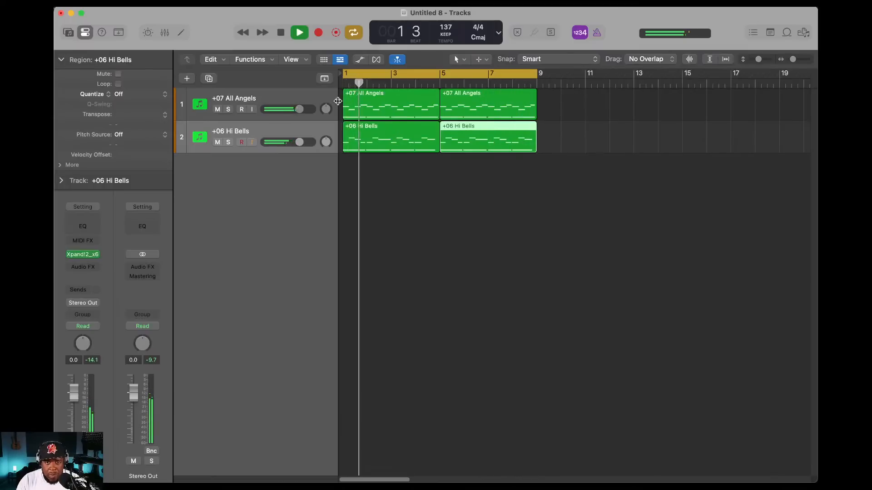
- Quantize both +06 Hi Bells regions on track 2 to 1/8 Note
click(302, 132)
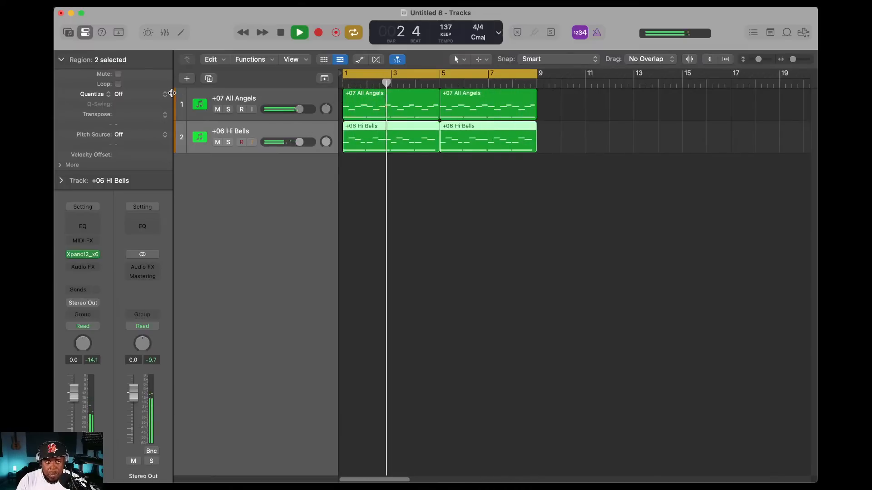
click(157, 94)
click(142, 143)
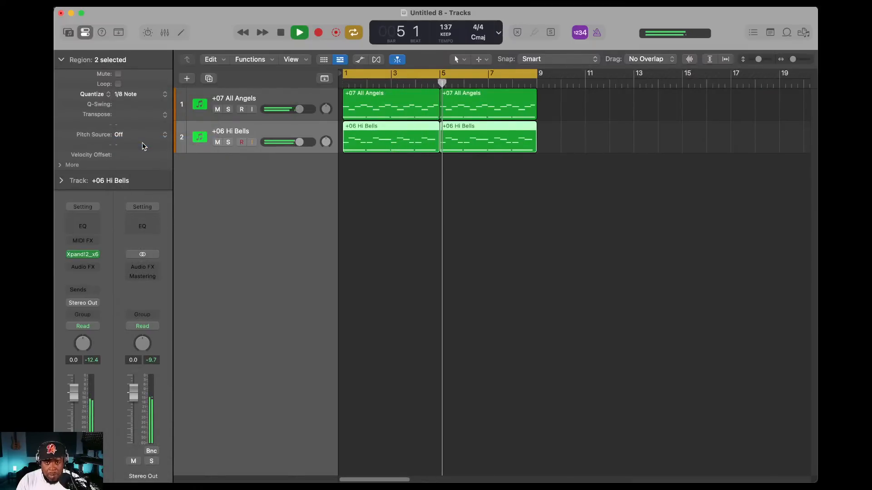
- Change the Xpand!2 preset on the +07 All Angels track to +10 Mindsweeper and close the instrument window
double_click(242, 98)
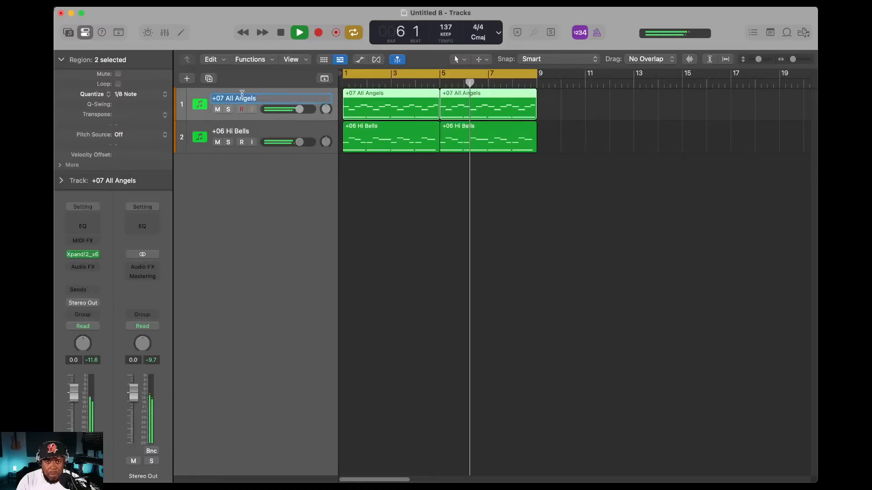
click(230, 123)
click(242, 120)
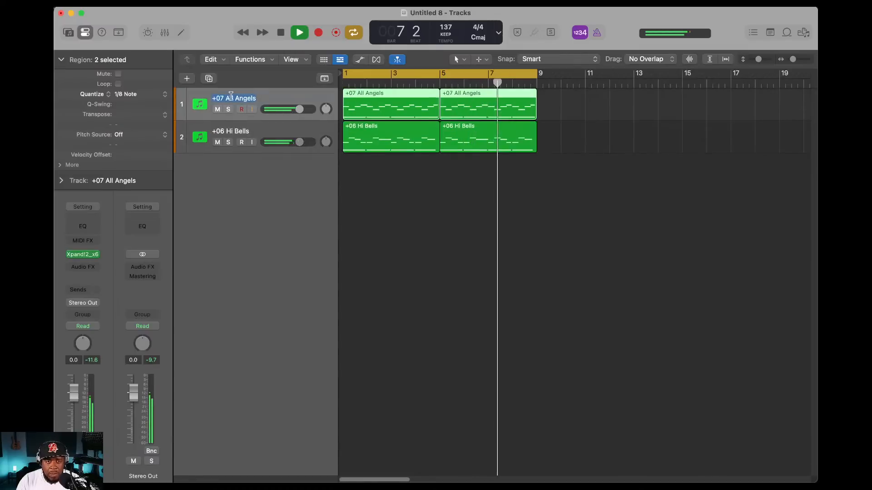
click(83, 254)
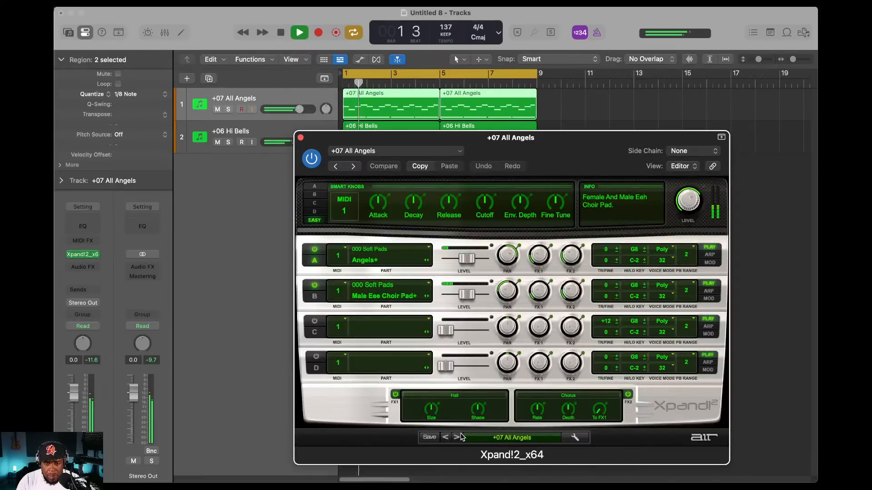
click(457, 437)
click(456, 437)
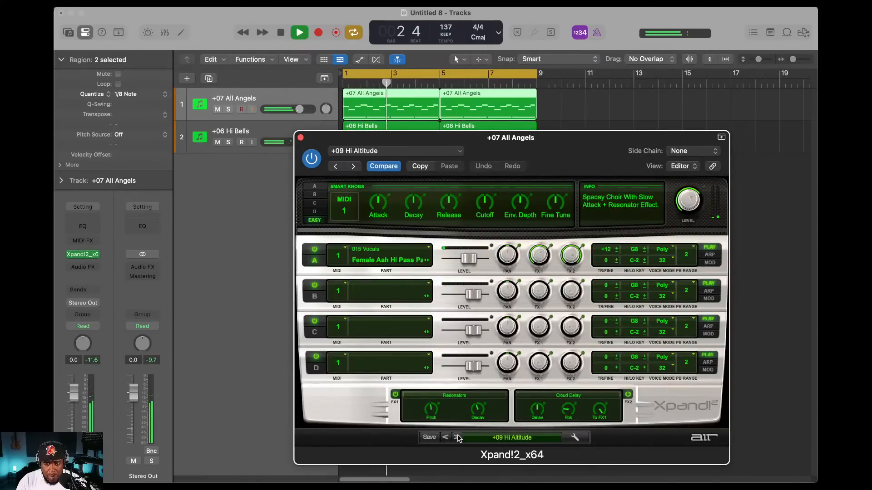
click(456, 437)
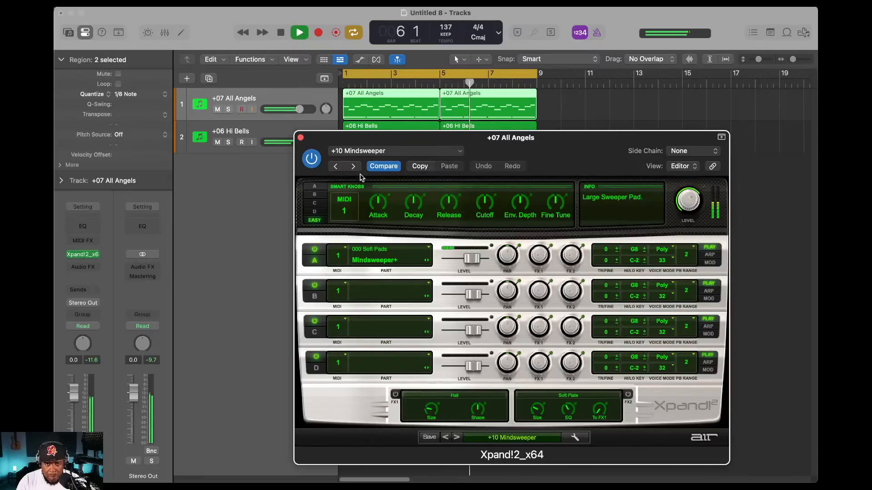
click(300, 137)
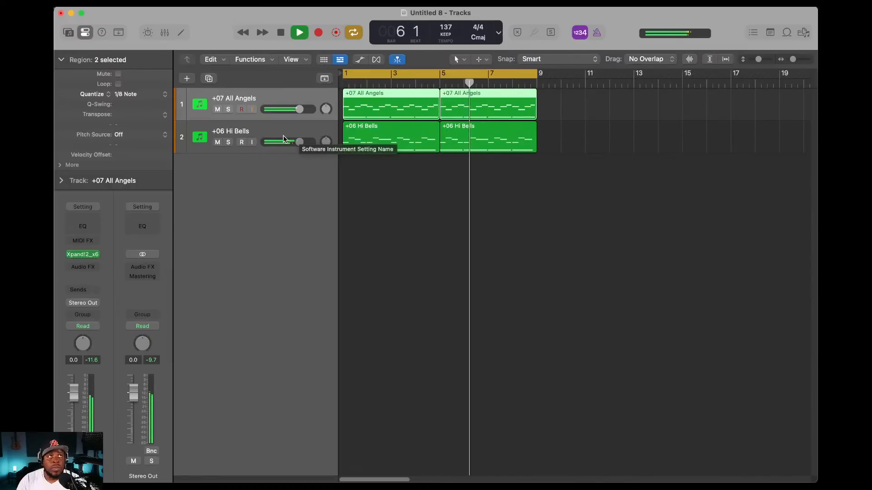
- Duplicate the +06 Hi Bells track as track 3 and load the 33 Turbular preset from the Bells category in its Xpand!2
click(245, 133)
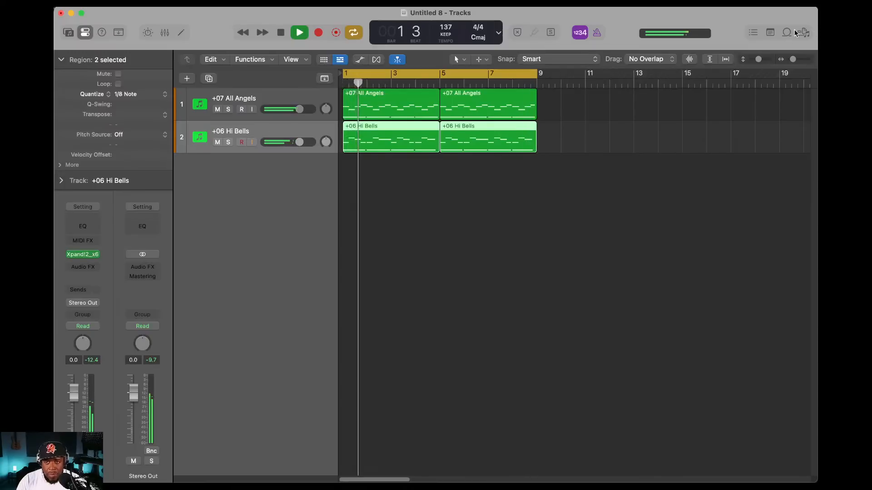
click(208, 79)
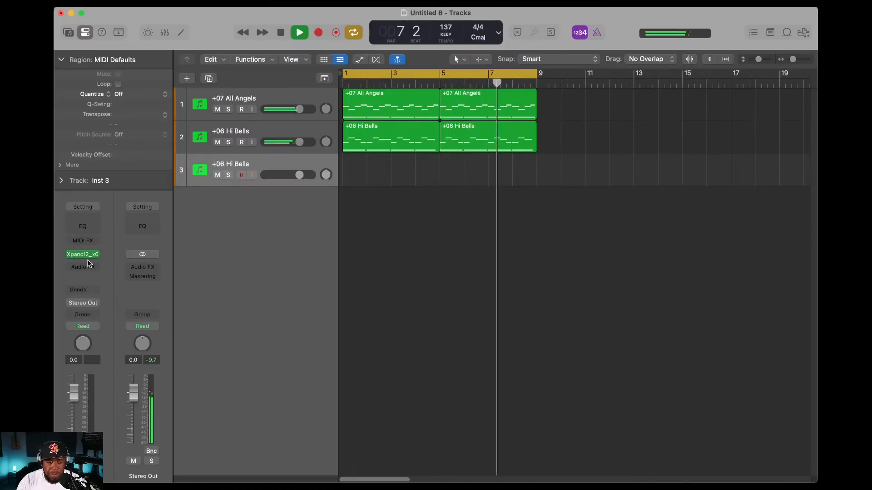
click(84, 256)
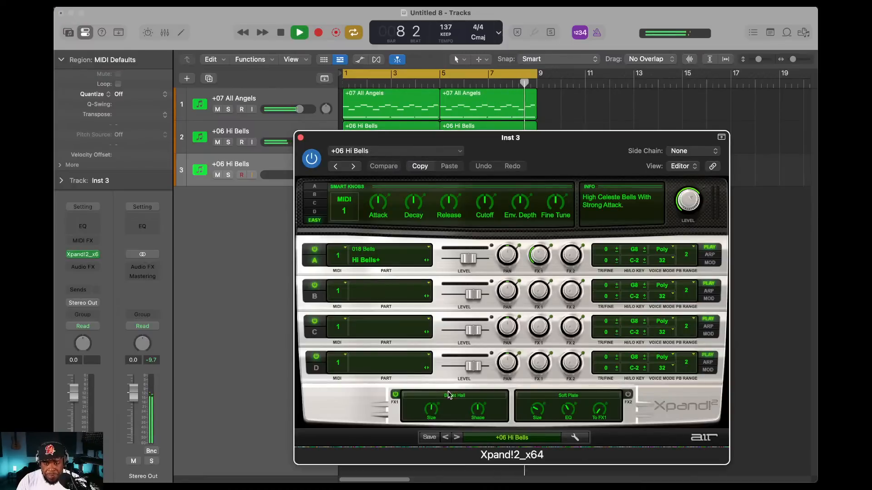
click(513, 437)
mouse_move(514, 435)
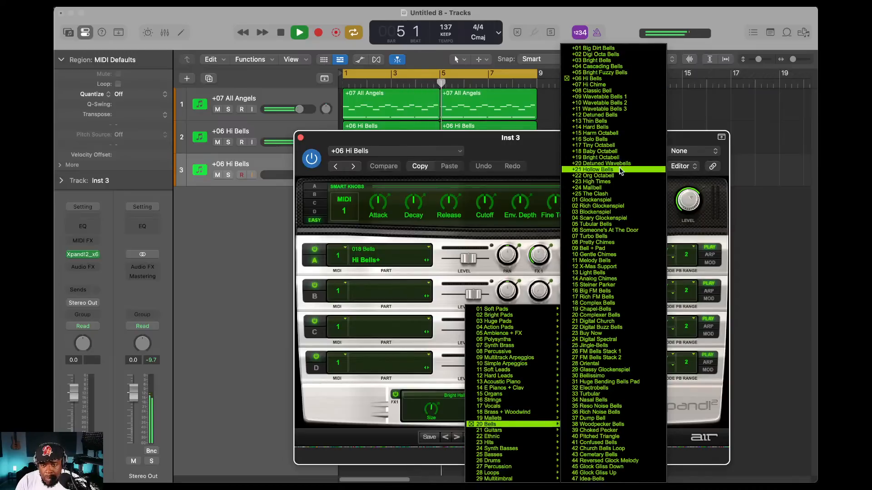
click(600, 394)
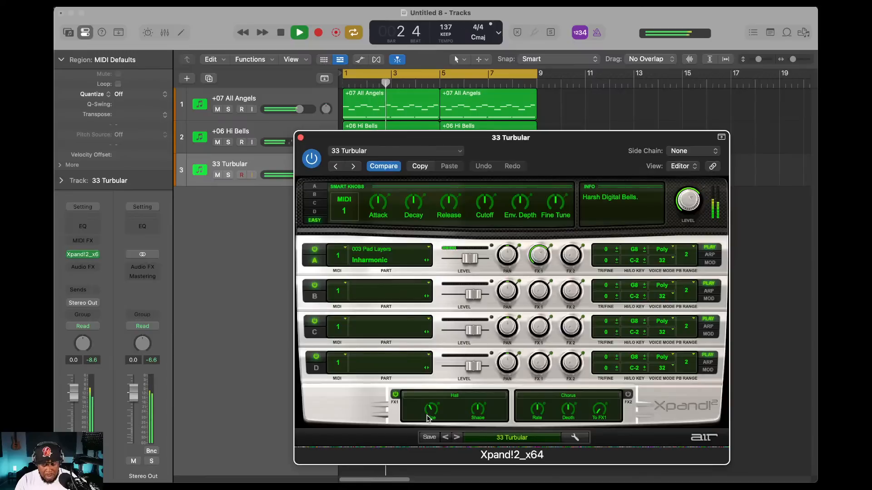
- Audition the Xpand!2 bell presets on track 3 one after another up to 45 Glock Gliss Down and close the instrument window
click(457, 438)
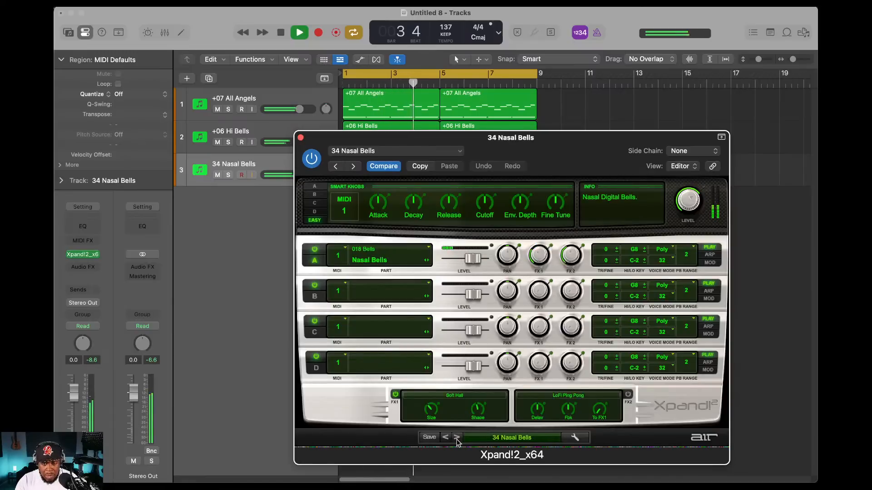
click(457, 437)
click(457, 438)
click(457, 437)
click(457, 437)
click(457, 437)
click(457, 438)
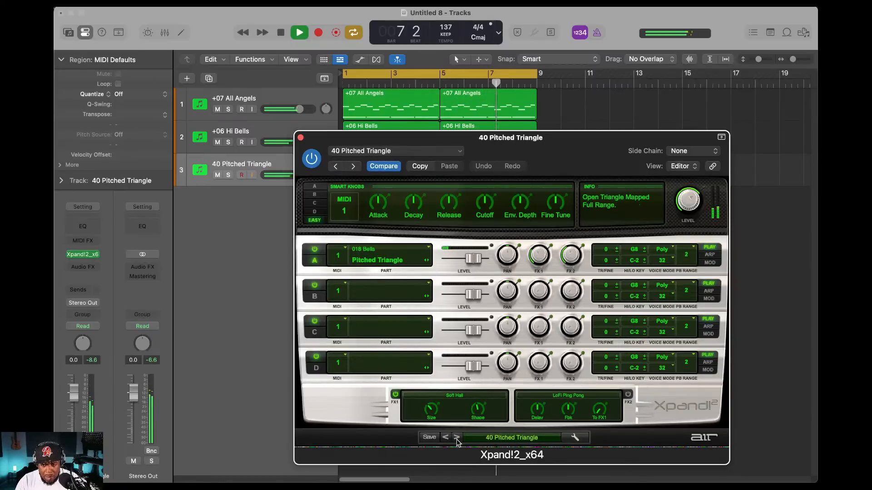
click(457, 437)
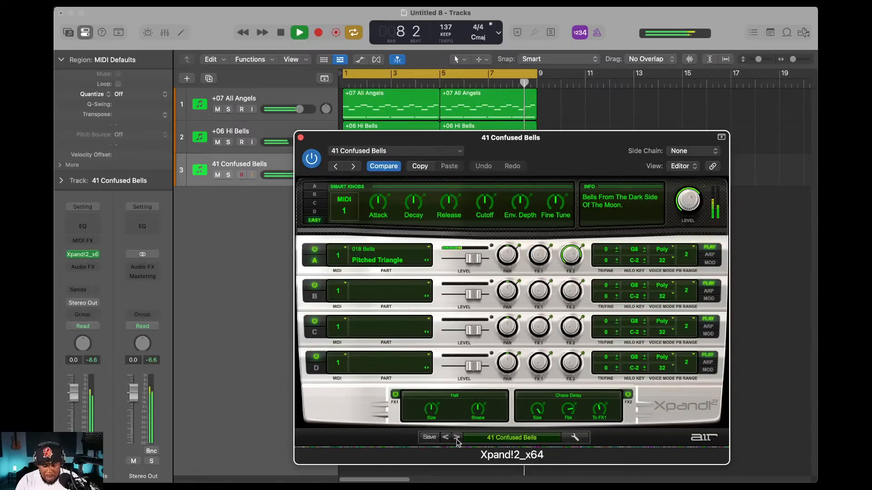
click(457, 437)
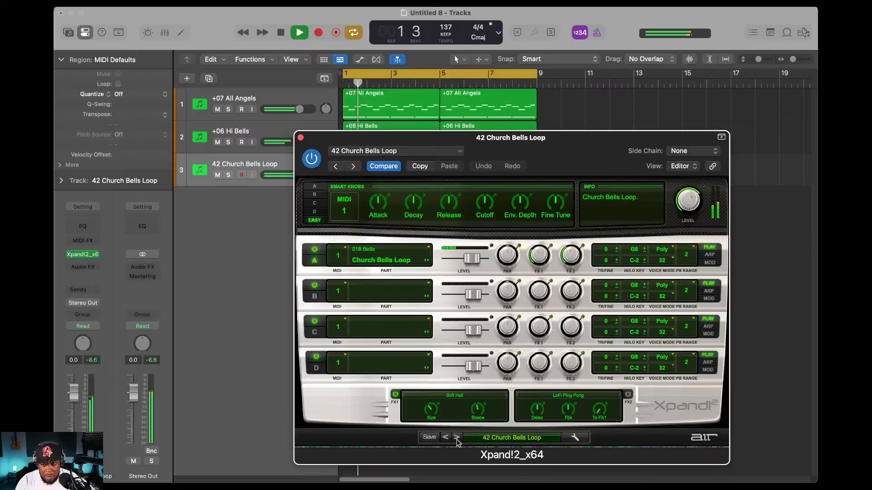
click(456, 437)
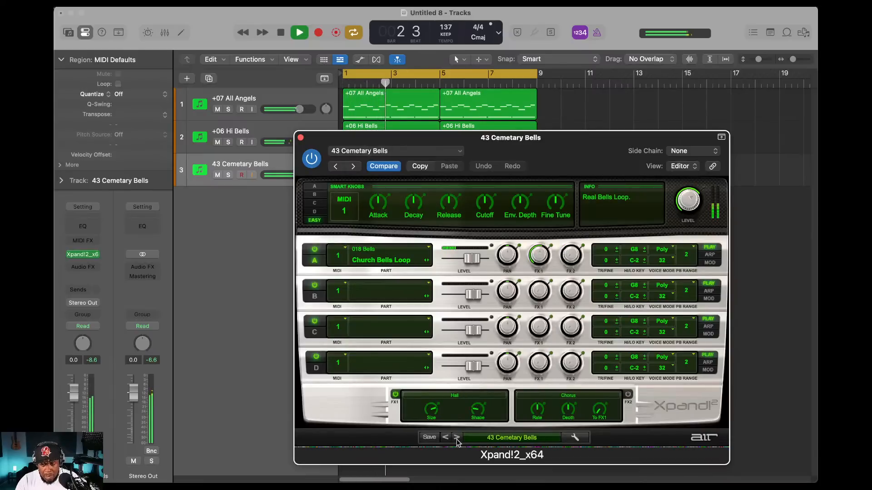
click(457, 438)
click(457, 437)
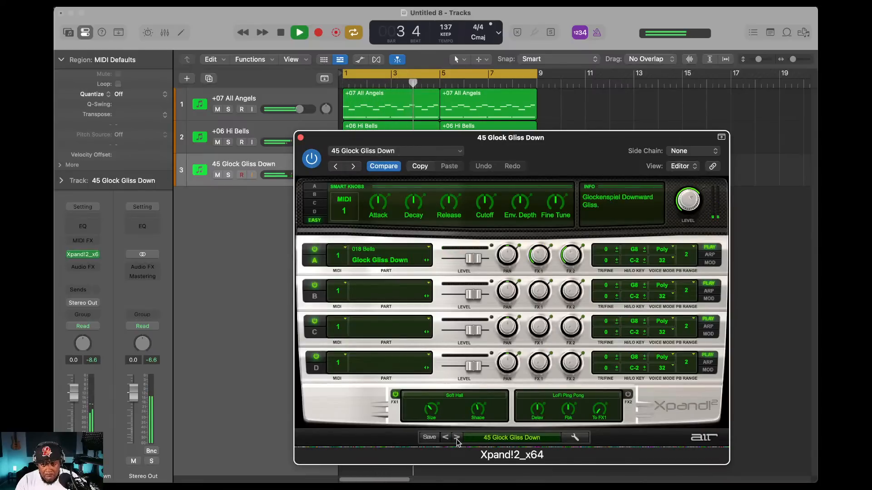
click(301, 137)
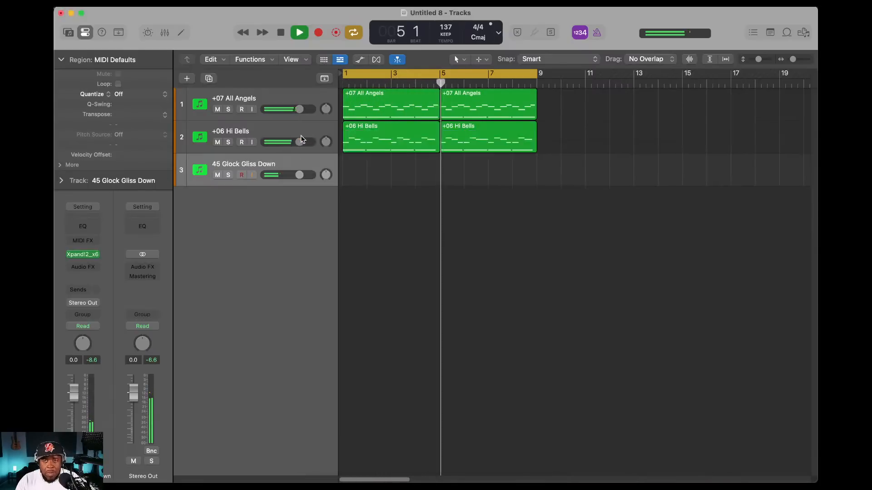
- Open the Percs folder of Bolo - 2025 Kit from the bookmarked Bolo Da Producer Kits folder in the file browser
click(803, 32)
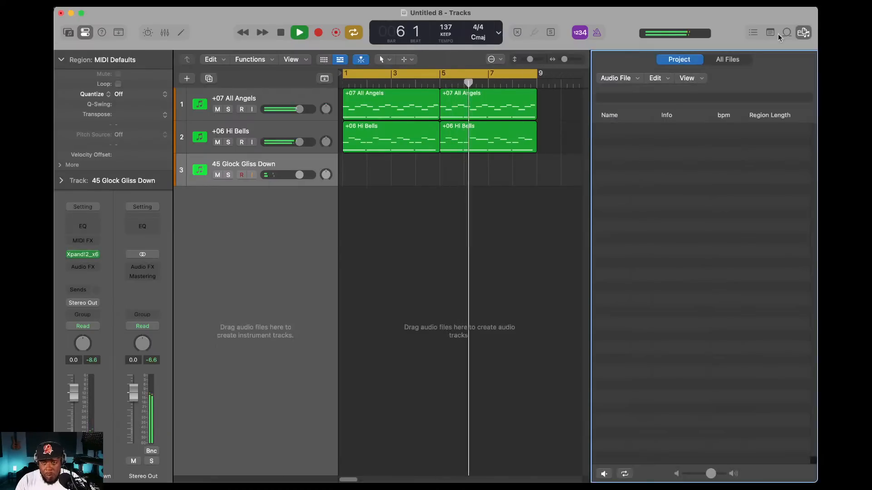
click(718, 61)
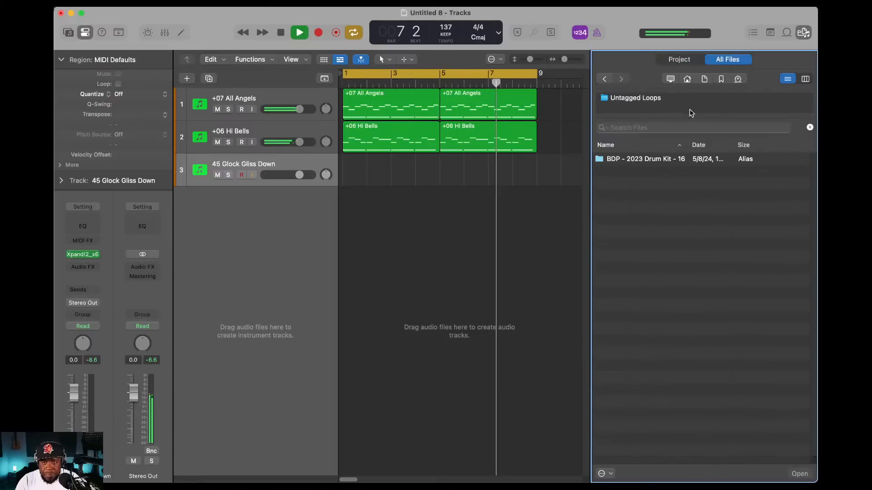
click(720, 78)
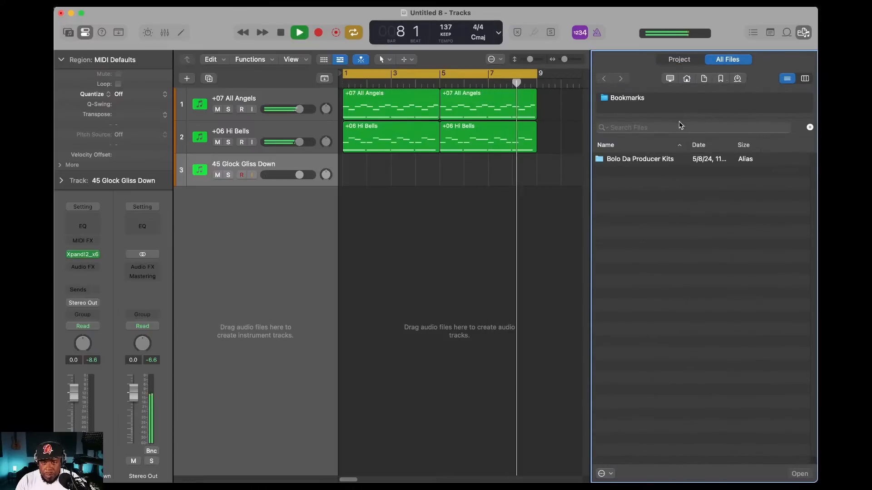
double_click(656, 159)
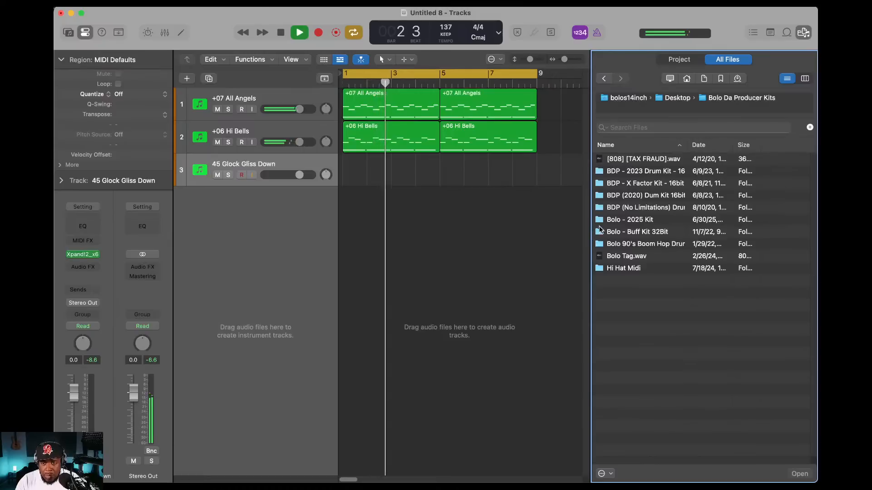
double_click(601, 220)
double_click(600, 220)
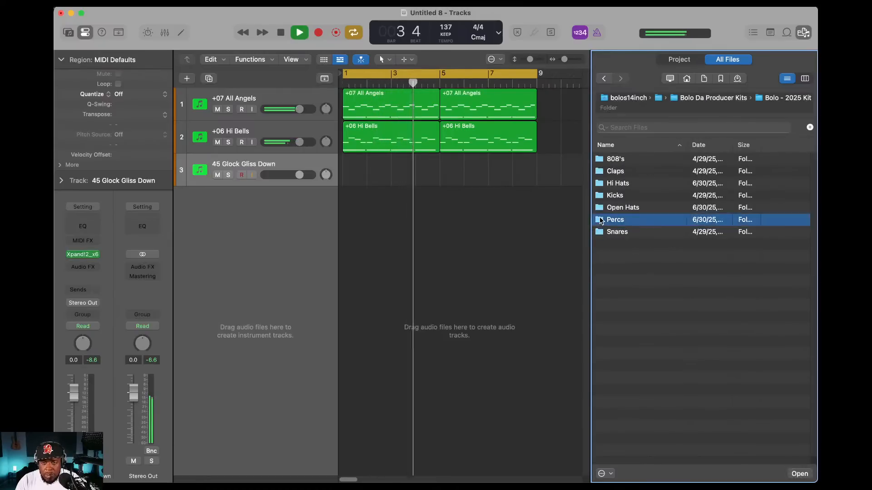
- Stop playback and audition the first percussion samples, selecting Bolo25 - Prec - 03.wav
key(Down)
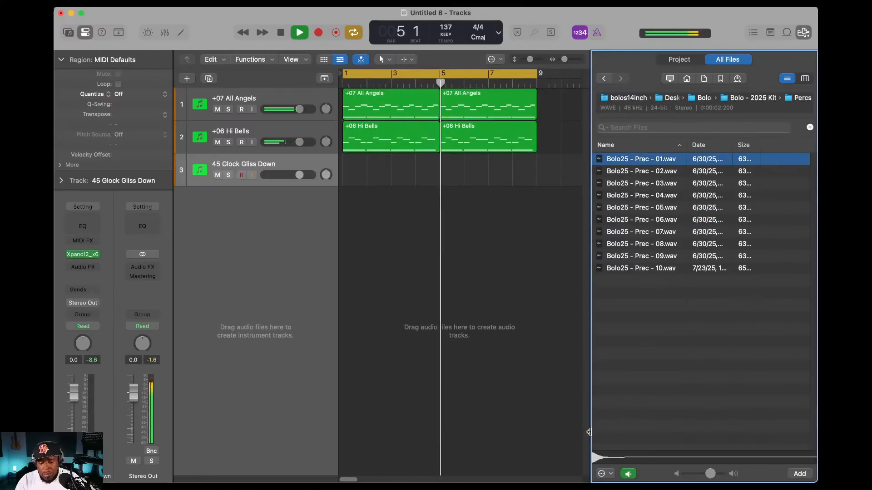
key(space)
key(Down)
key(Down)
key(Down)
key(Up)
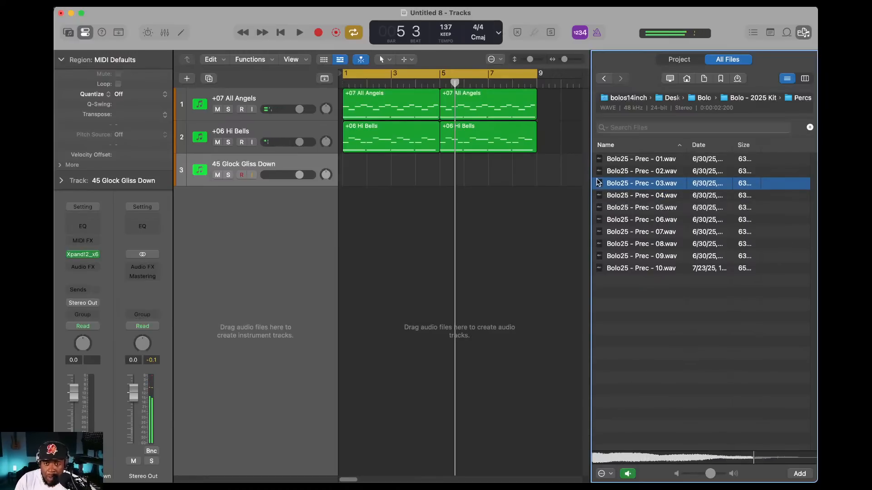
- Create a Quick Sampler track from Bolo25 - Prec - 03.wav, set the sampler to One Shot mode and close its window
drag(599, 186, 359, 241)
drag(348, 244, 267, 225)
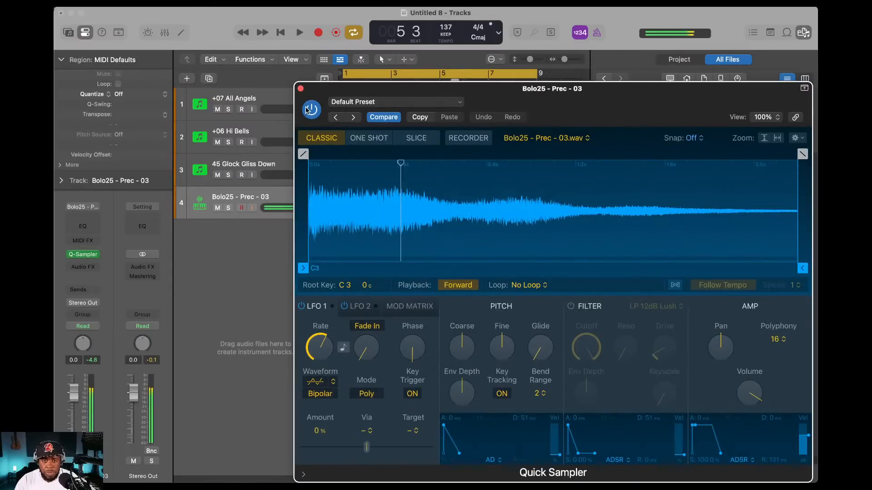
click(368, 139)
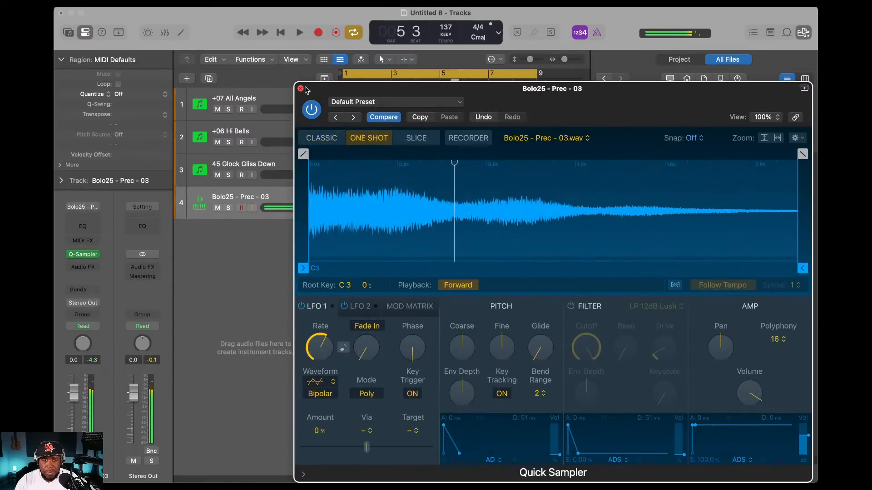
click(301, 88)
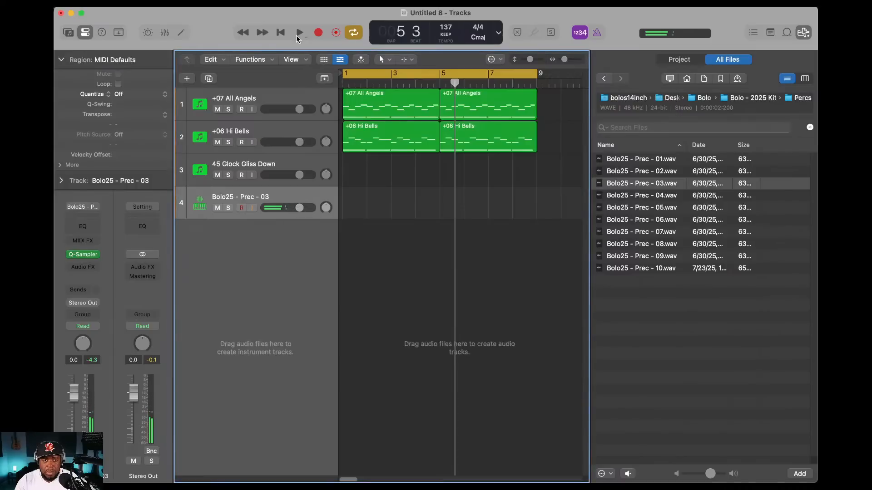
- Rehearse with the loop, then record a one-bar Bolo25 - Prec - 03 percussion region on track 4 from bar 1
click(300, 32)
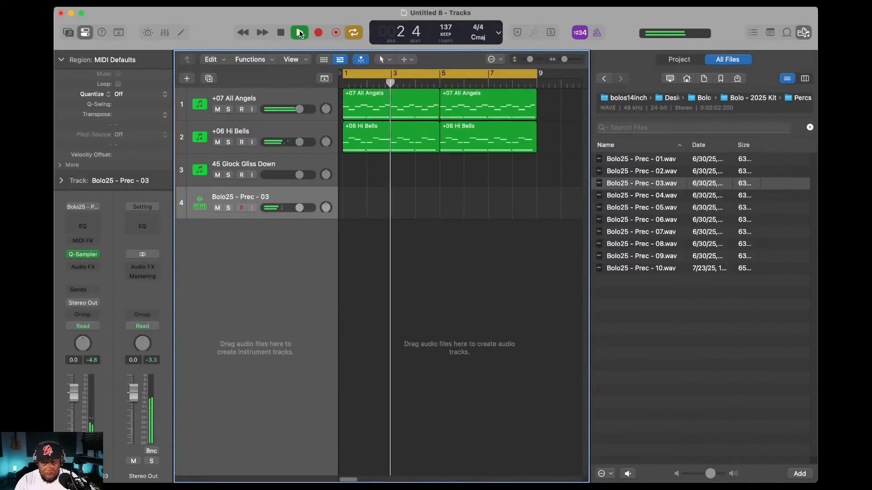
click(281, 32)
click(323, 35)
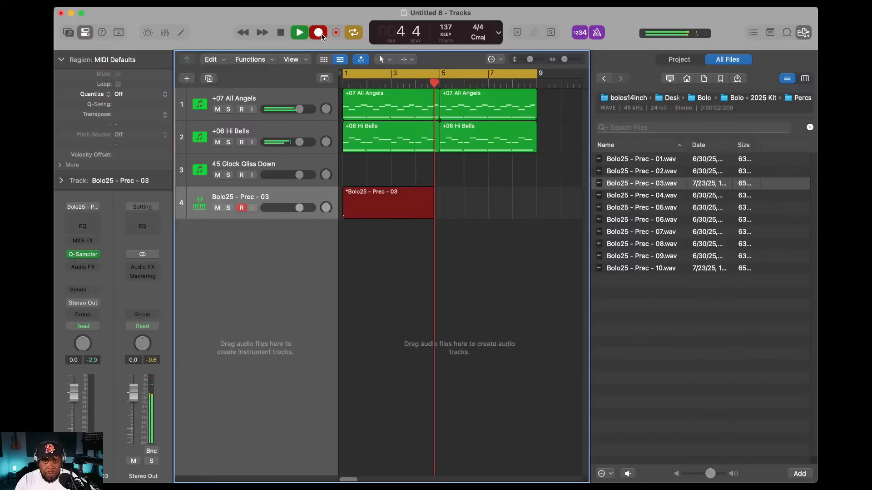
click(319, 33)
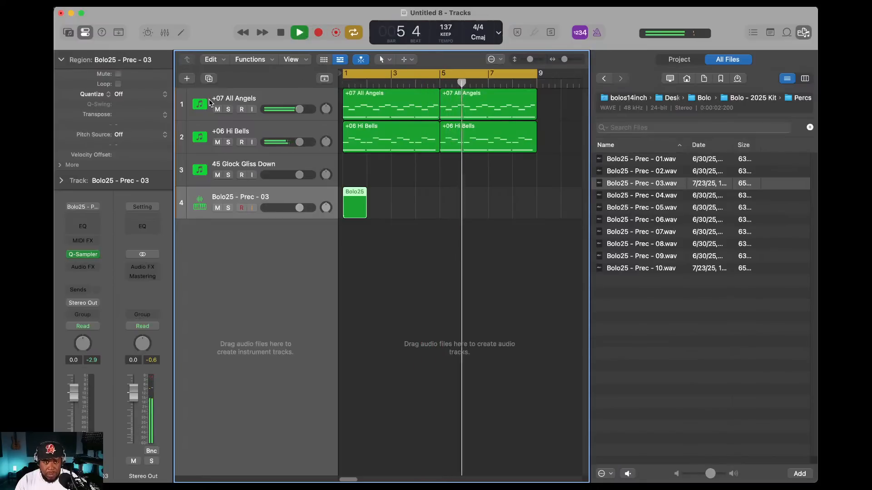
- Quantize the Bolo25 - Prec - 03 region to 1/8 Note and lower its track volume to about -5.0 dB
click(164, 95)
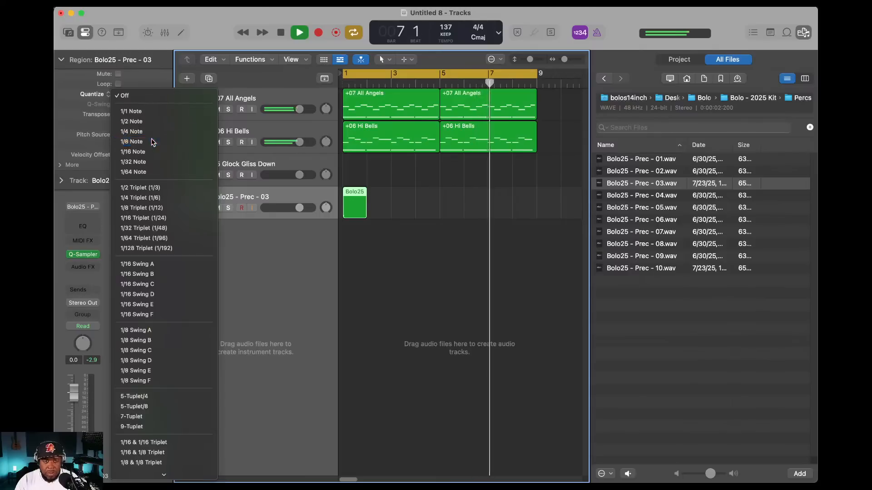
click(136, 141)
drag(299, 208, 275, 210)
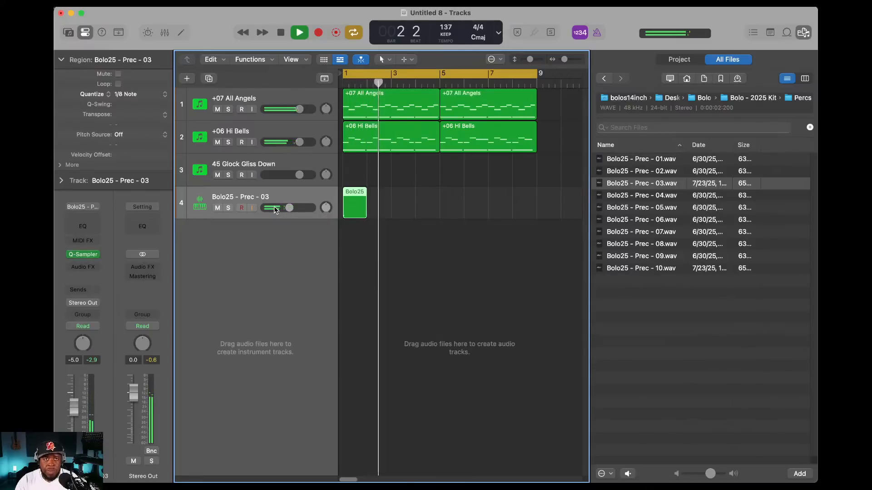
- Change the Xpand!2 preset on the 45 Glock Gliss Down track to +01 Glossy Brass from the Synth Brass category
click(299, 166)
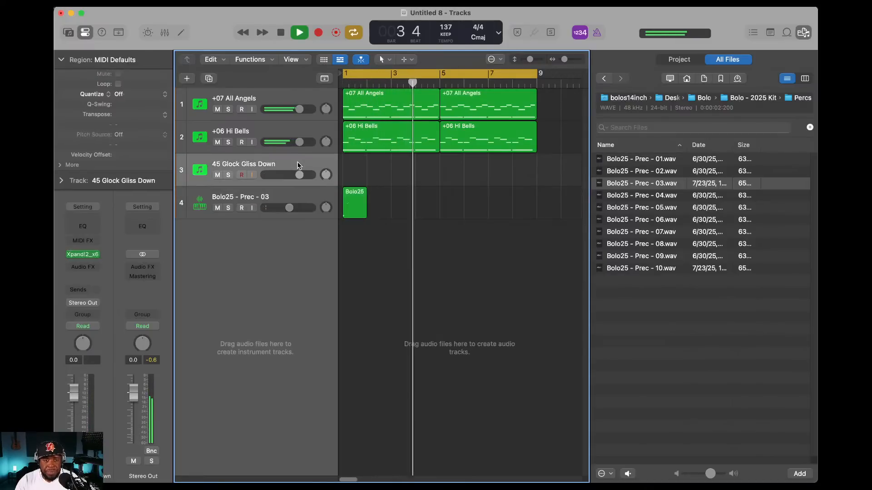
click(81, 254)
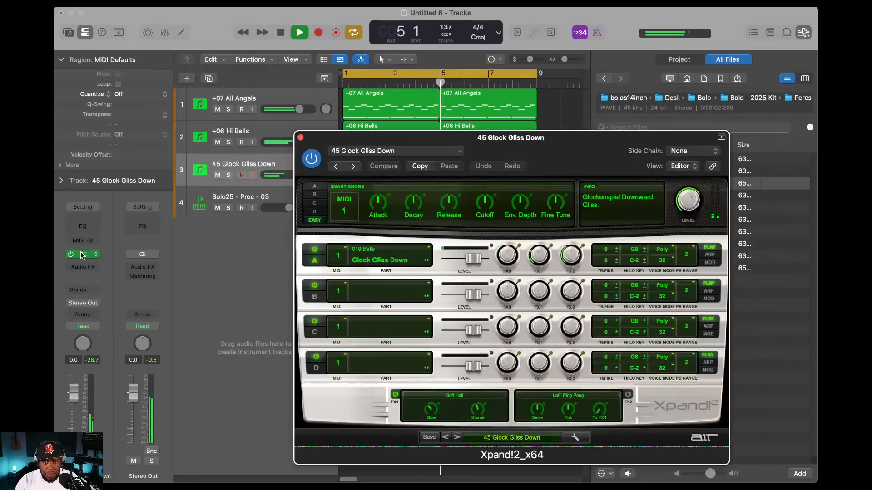
click(505, 438)
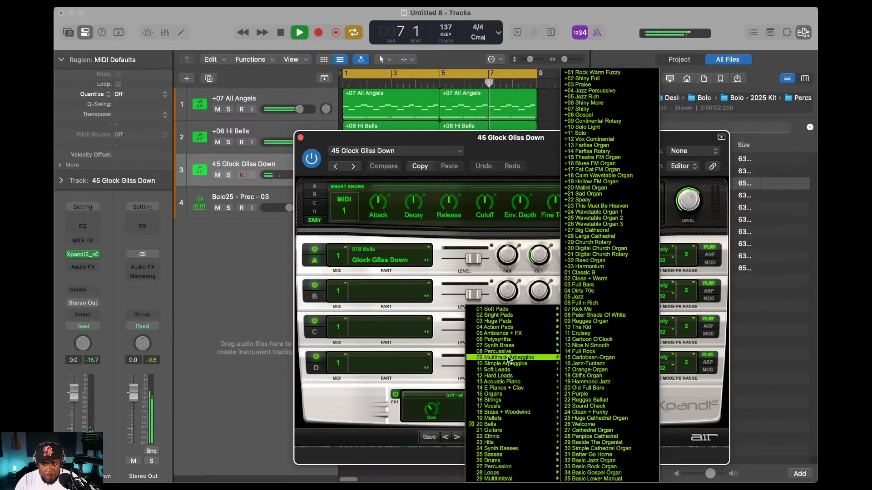
mouse_move(508, 352)
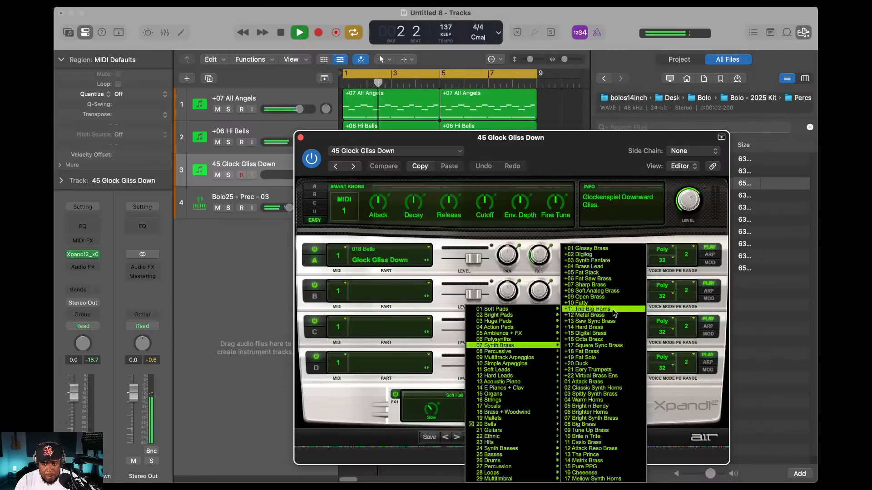
click(613, 249)
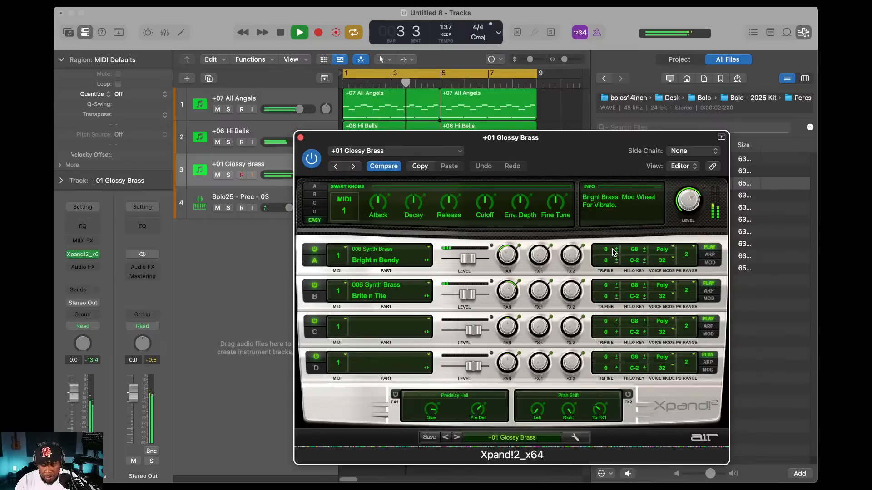
- Audition the Xpand!2 Synth Brass presets on track 3 in order, from +01 Glossy Brass up to 01 Attack Brass
click(456, 437)
click(456, 438)
click(456, 437)
click(456, 437)
click(456, 438)
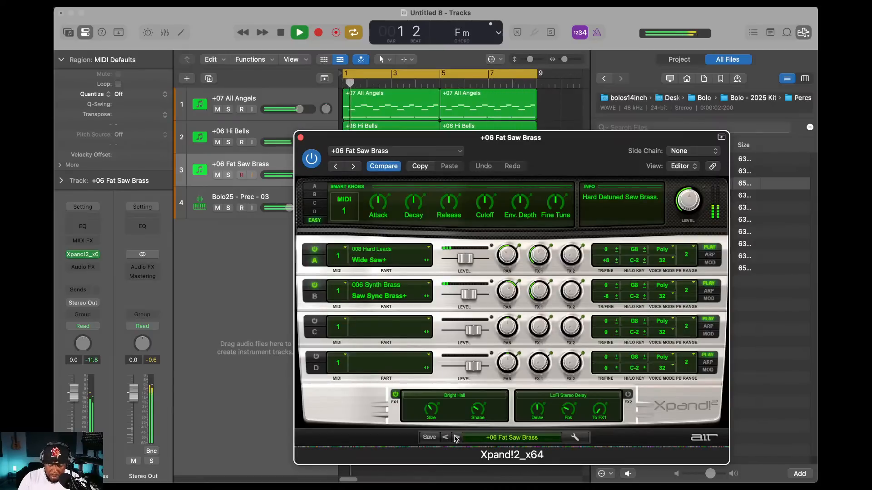
click(456, 437)
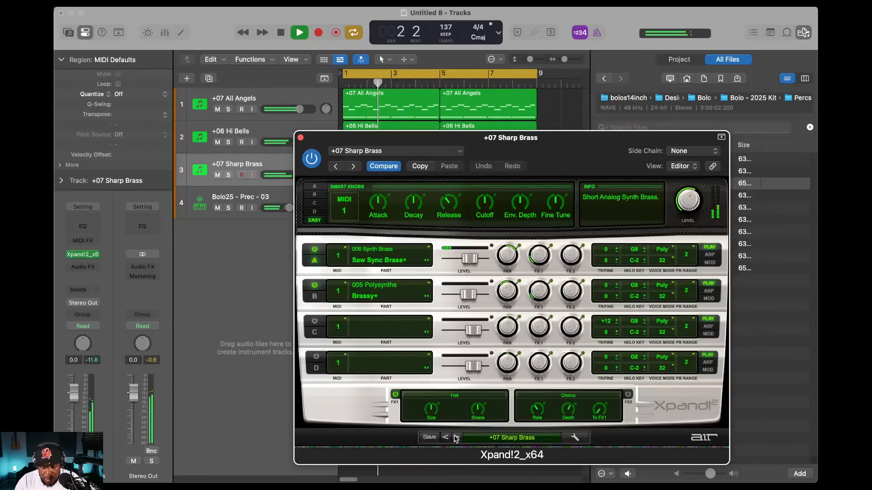
click(456, 437)
click(456, 438)
click(455, 438)
click(456, 438)
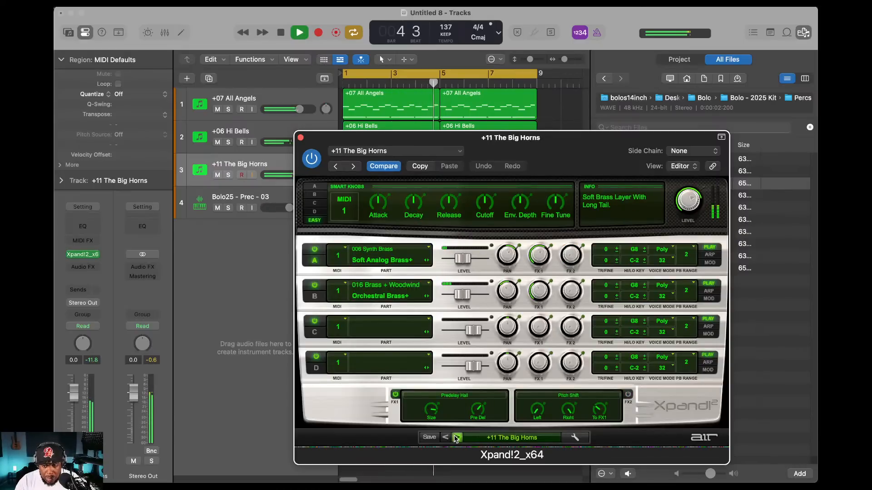
click(456, 437)
click(455, 438)
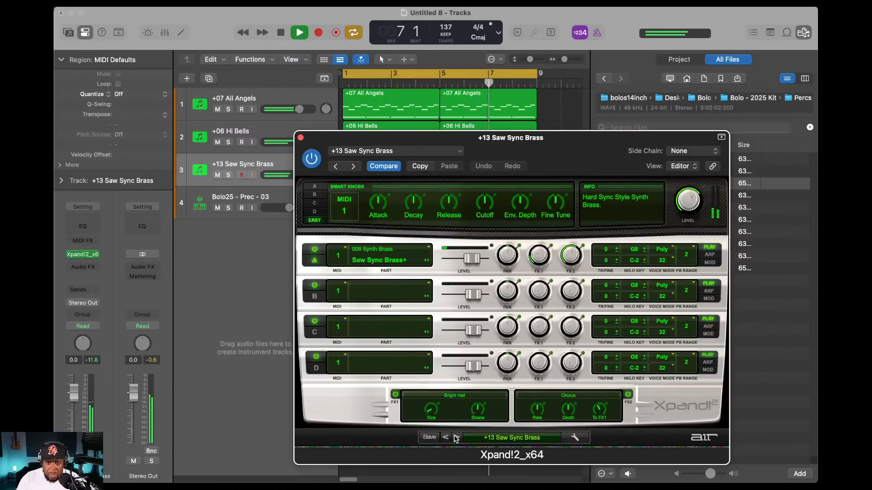
click(456, 438)
click(456, 438)
click(456, 437)
click(456, 437)
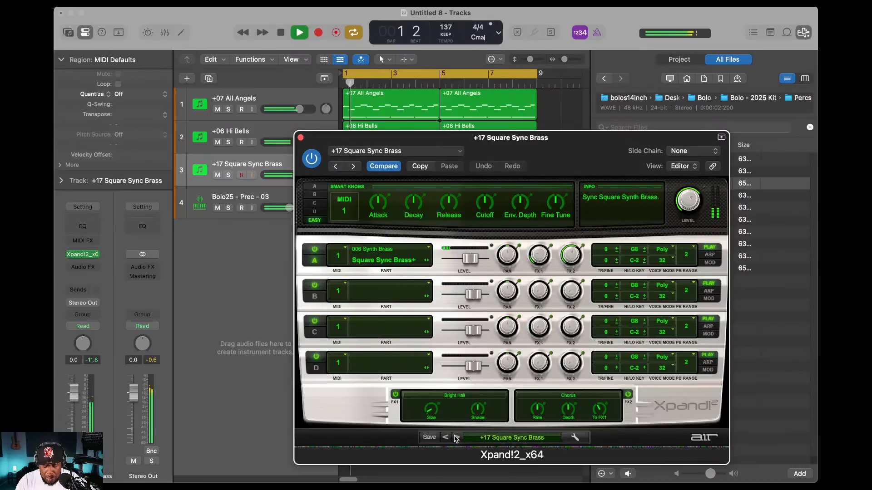
click(456, 438)
click(456, 438)
click(456, 438)
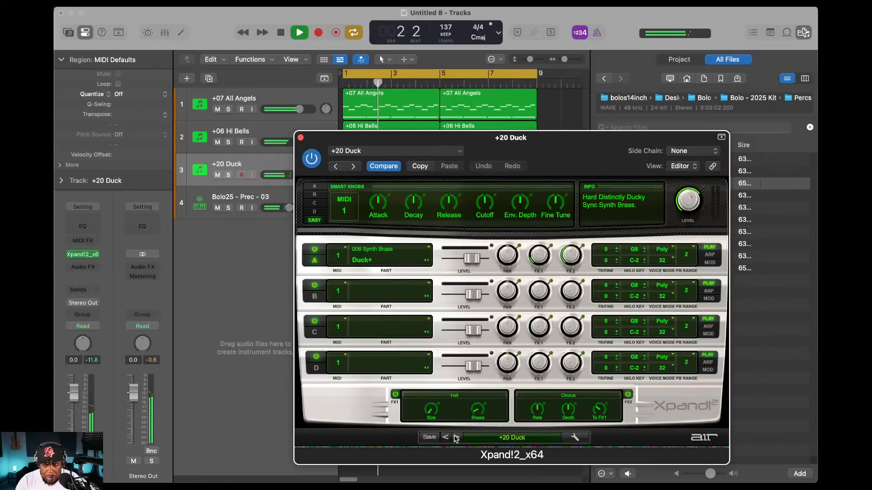
click(456, 437)
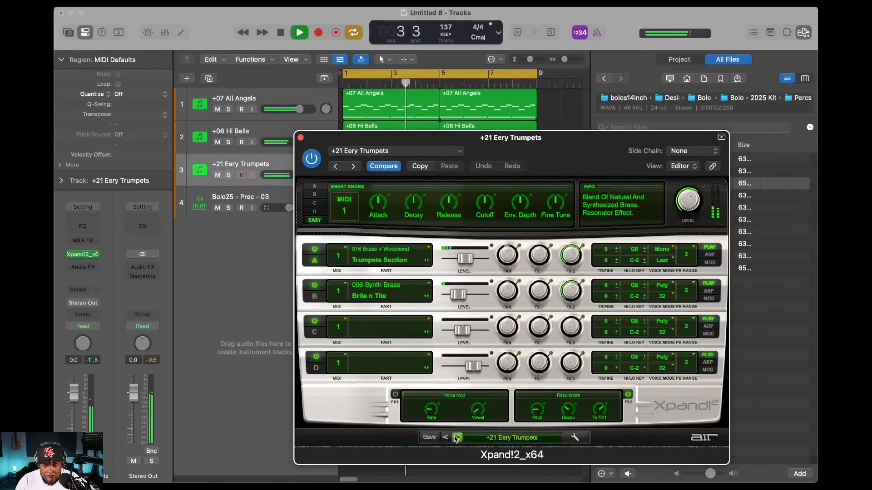
click(456, 438)
click(456, 438)
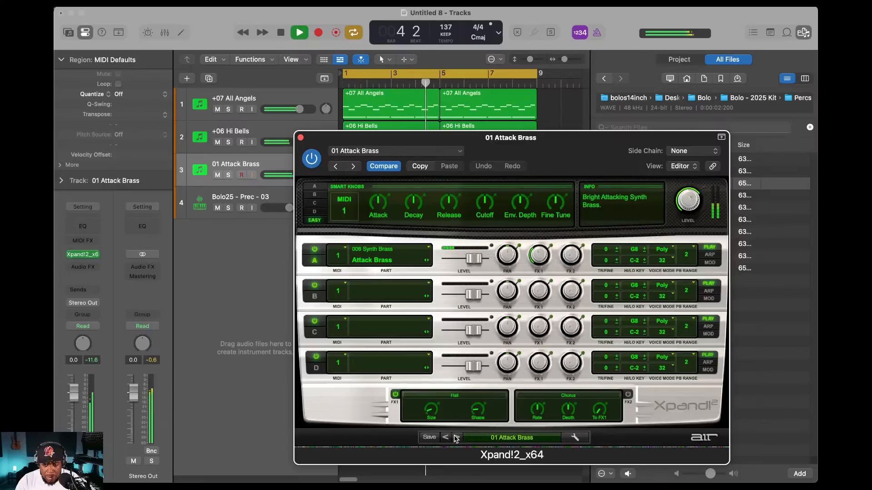
- Change the track 3 Xpand!2 preset to +25 Dreaming, auditioning the Soft Pads category from +01 Aeronaut onward, and close the plug-in window
click(491, 437)
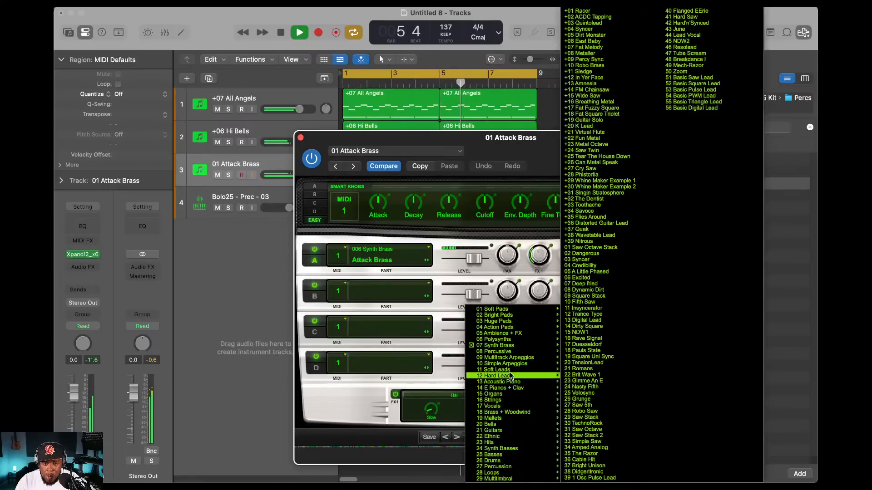
mouse_move(512, 312)
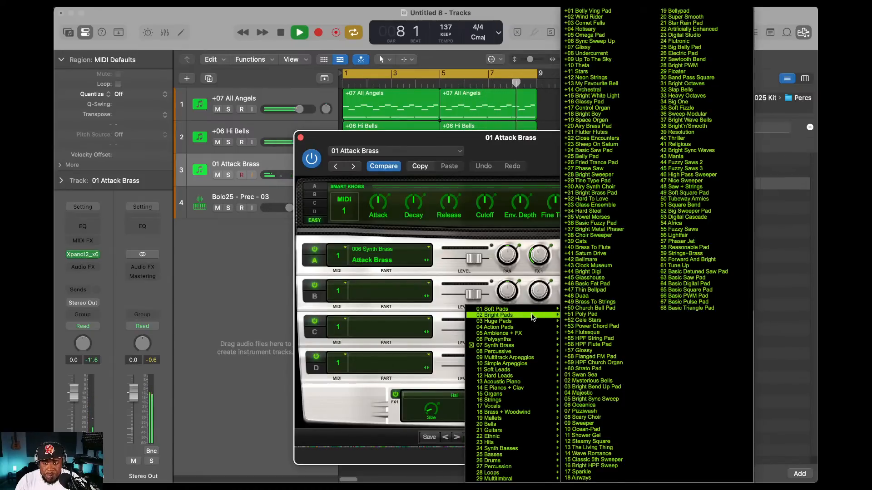
click(596, 10)
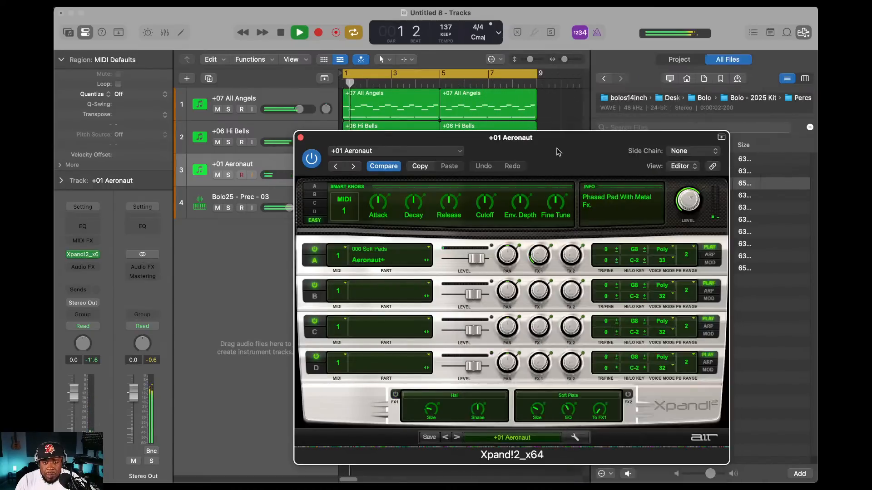
click(456, 438)
click(456, 439)
click(456, 438)
click(456, 438)
click(456, 438)
click(457, 438)
click(456, 438)
click(457, 438)
click(456, 438)
click(456, 438)
click(456, 439)
click(456, 438)
click(456, 439)
click(456, 438)
click(456, 438)
click(456, 438)
click(456, 438)
click(456, 438)
click(457, 438)
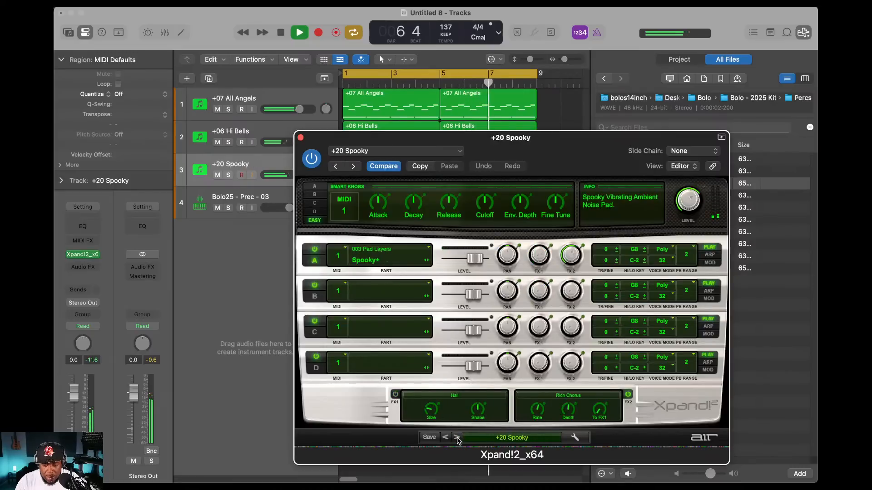
click(456, 438)
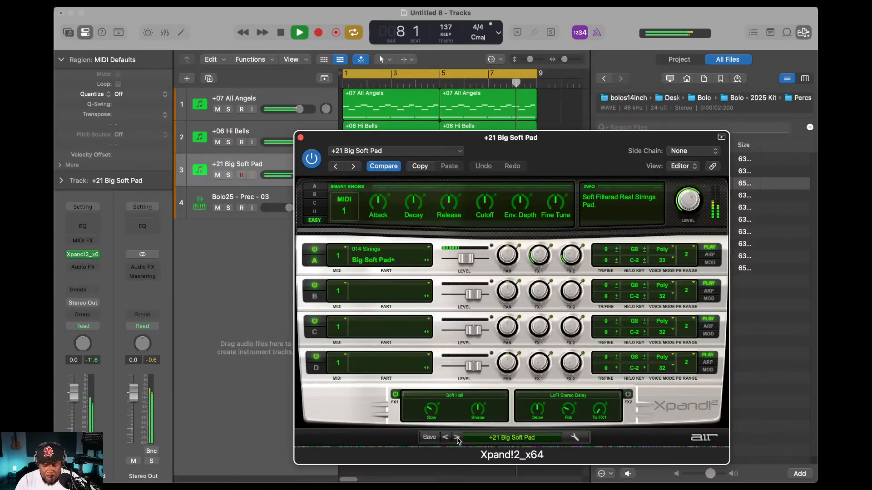
click(456, 438)
click(456, 438)
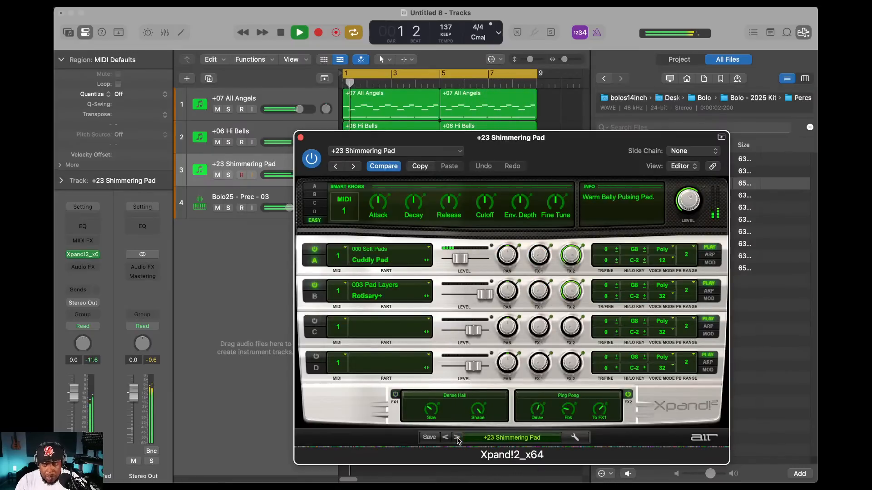
click(456, 438)
click(456, 439)
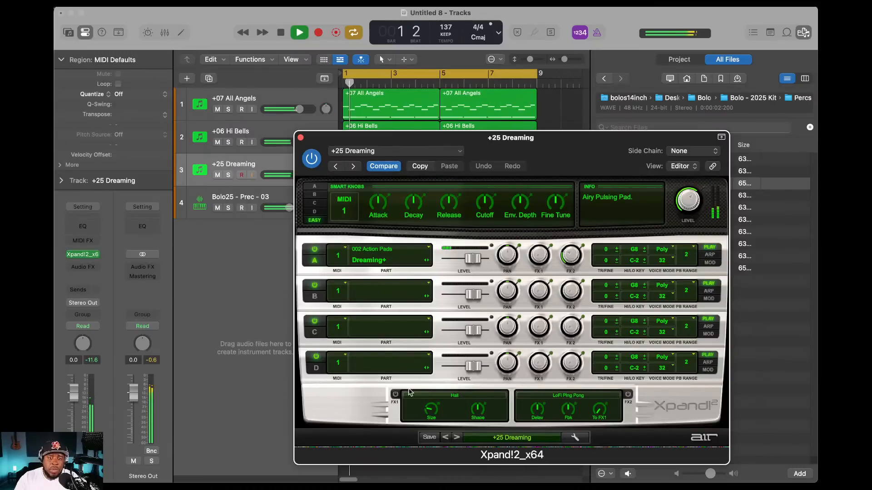
click(301, 138)
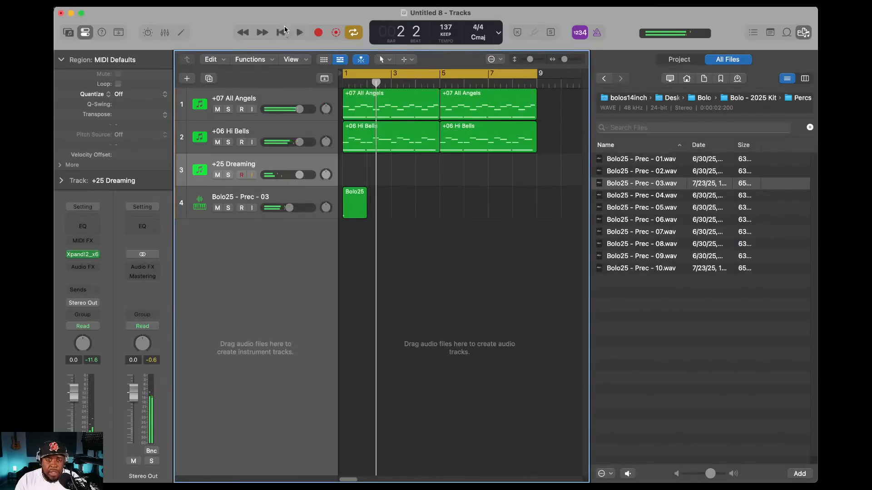
click(319, 33)
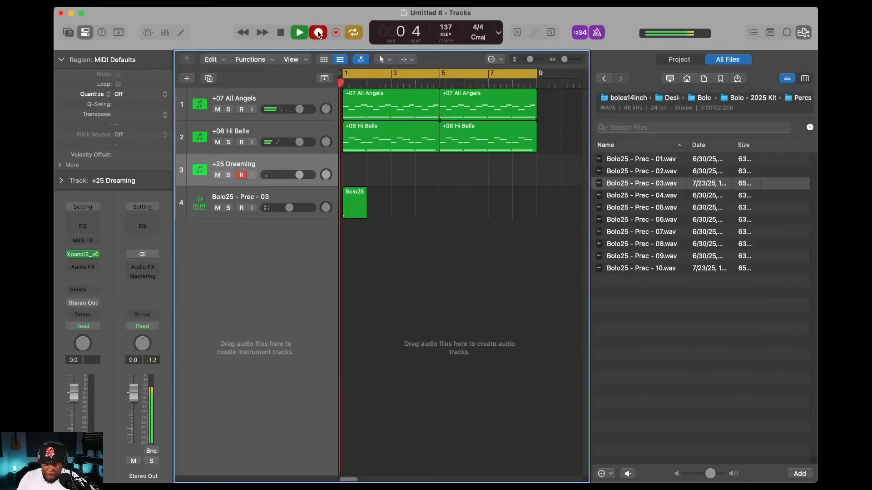
click(318, 33)
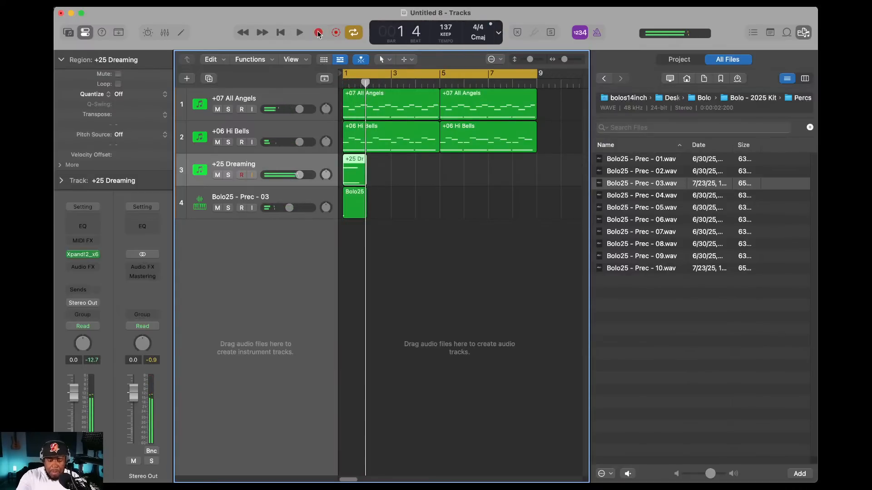
key(super+z)
- Record an eight-bar +25 Dreaming region on track 3 from bar 1 and quantize it to 1/8 Note
click(319, 34)
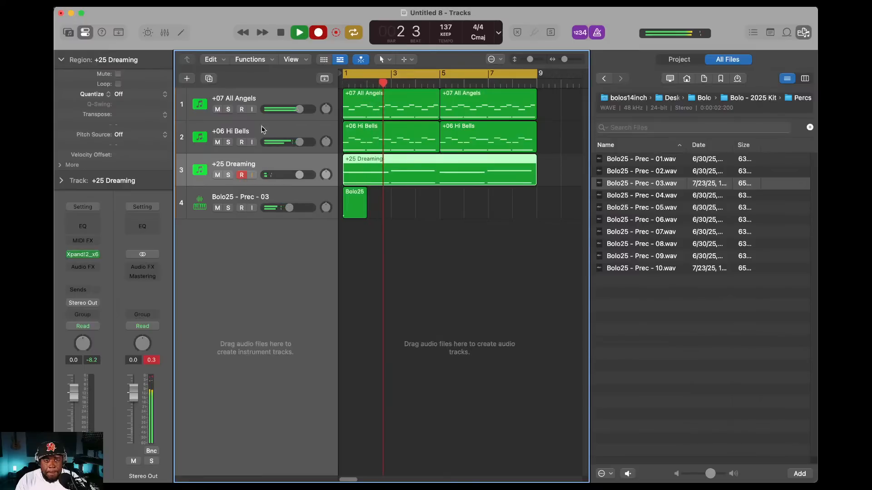
click(296, 31)
click(147, 99)
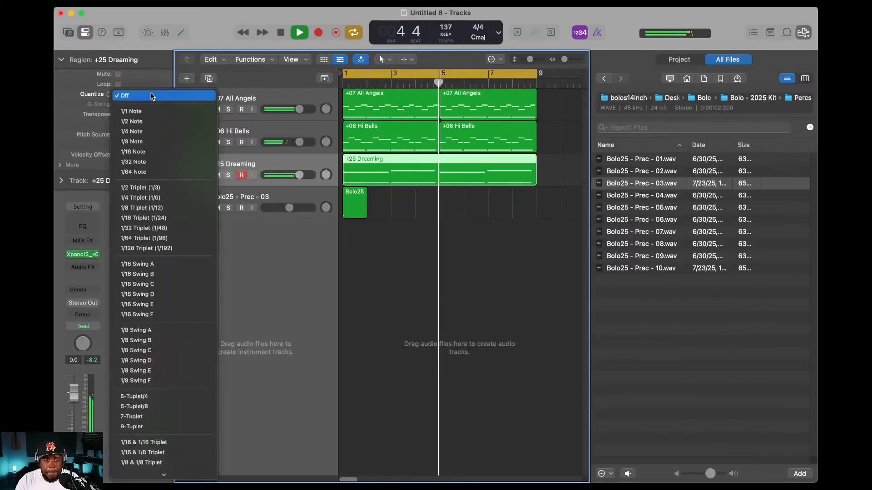
click(132, 141)
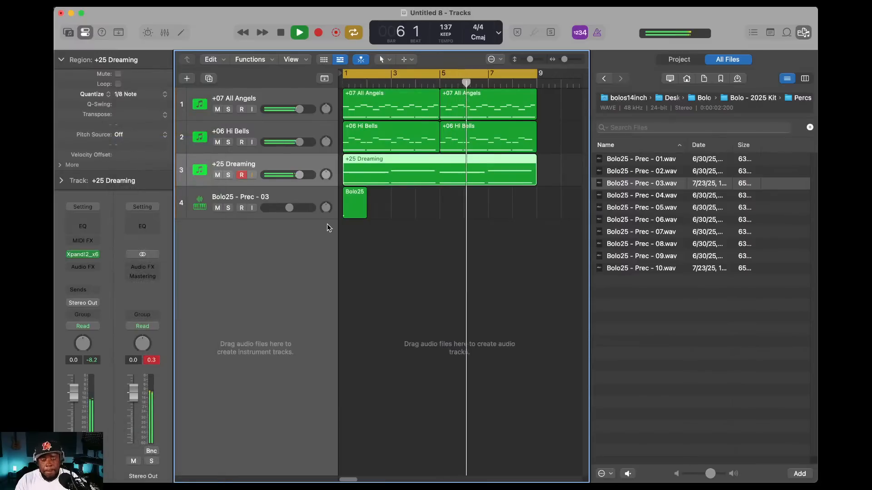
- Lower the track volumes: +25 Dreaming to -3.0 dB, +06 Hi Bells slightly, +07 All Angels to about -3.2 dB, Bolo25 - Prec - 03 to -5.9 dB
drag(299, 175, 293, 174)
drag(299, 142, 281, 116)
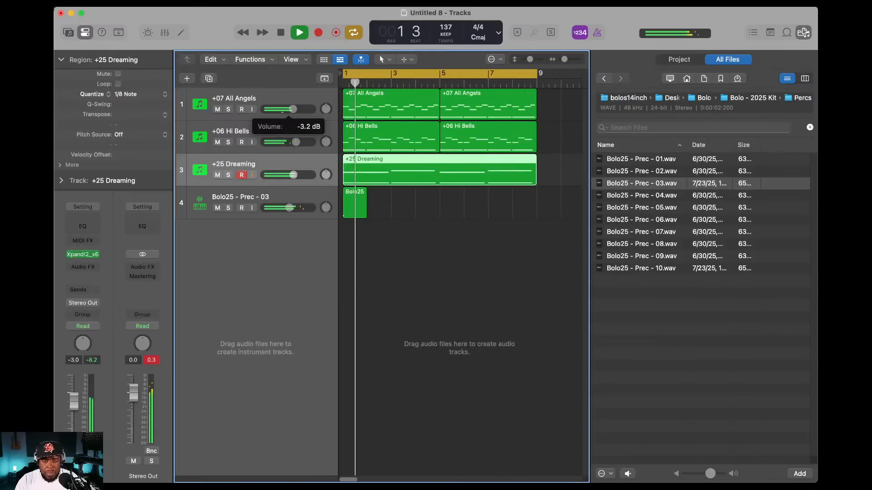
click(285, 209)
drag(285, 210, 287, 208)
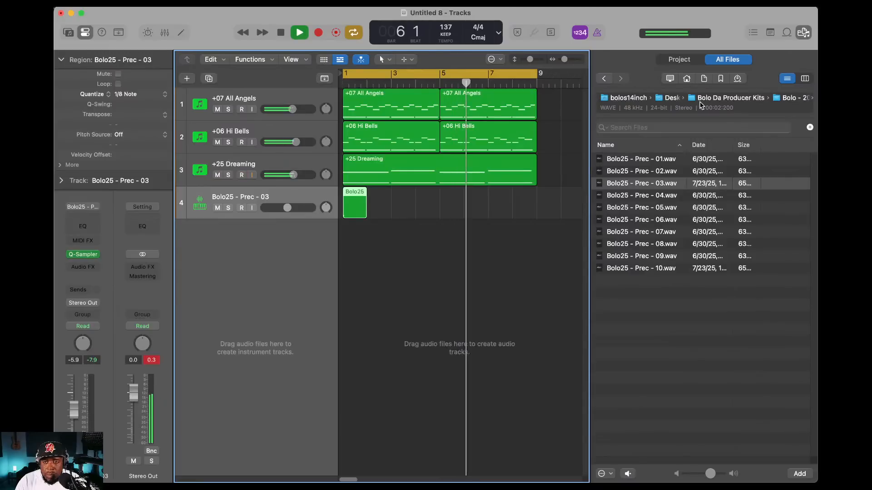
- Browse to the XF - Hats folder in BDP - X Factor Kit - 16bit and audition its first few hi-hat samples
click(739, 98)
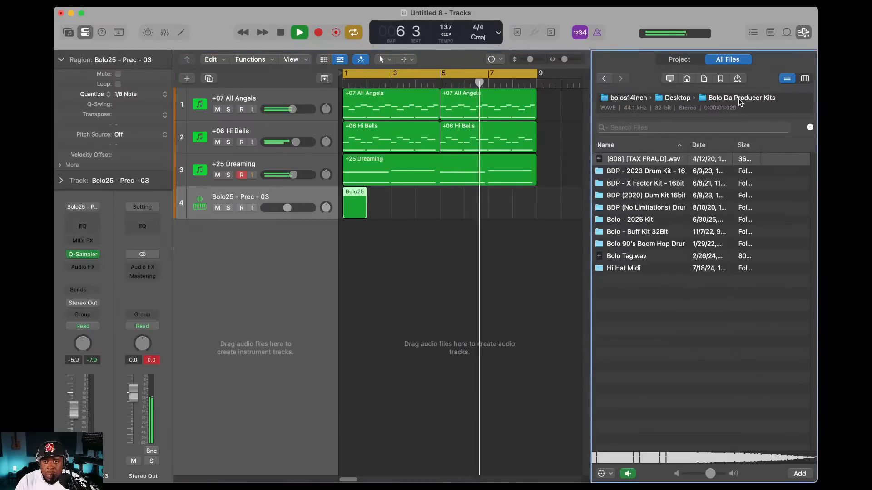
double_click(641, 184)
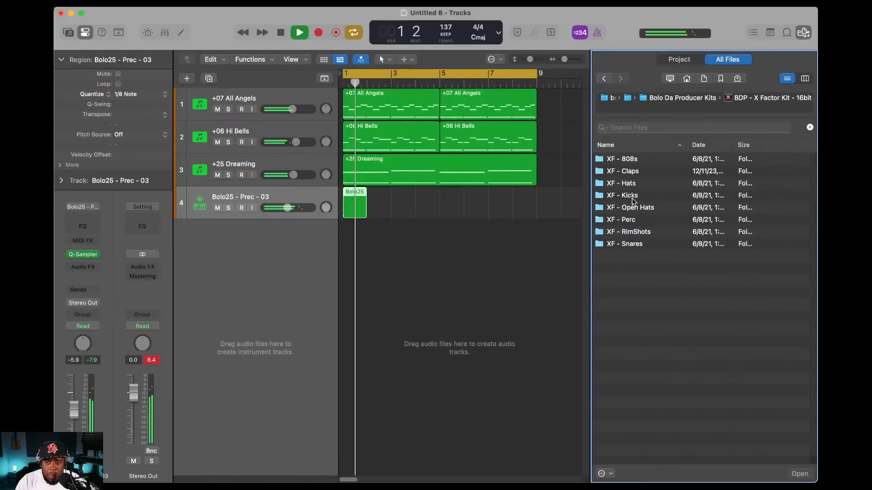
double_click(632, 184)
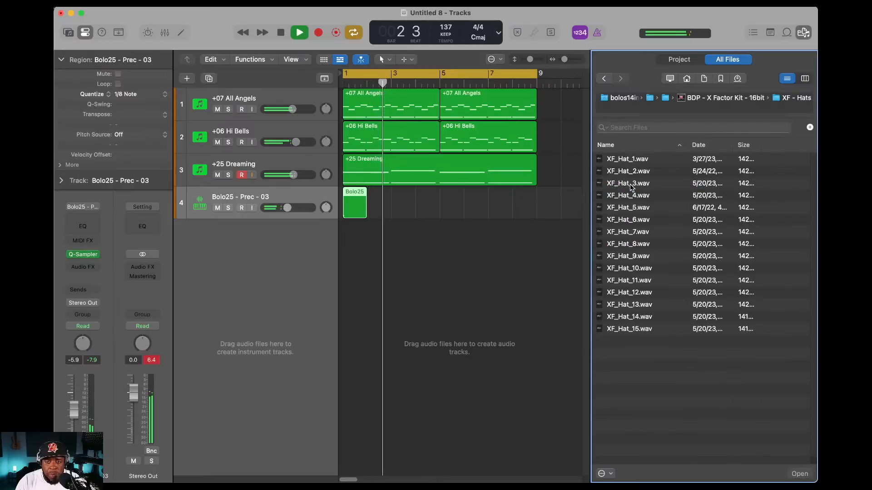
click(635, 176)
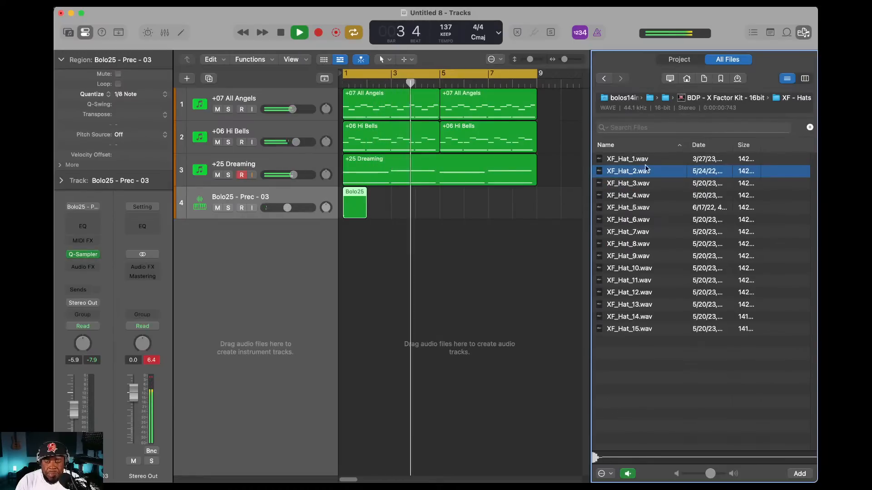
click(632, 162)
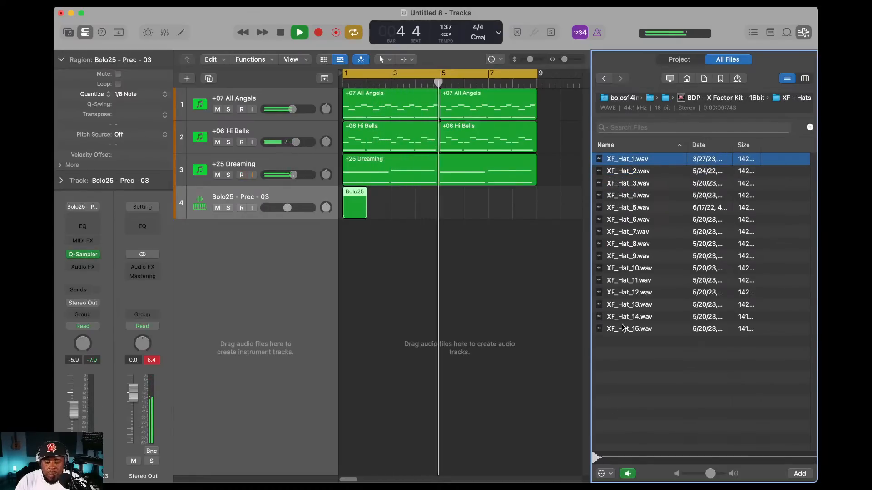
key(space)
click(632, 160)
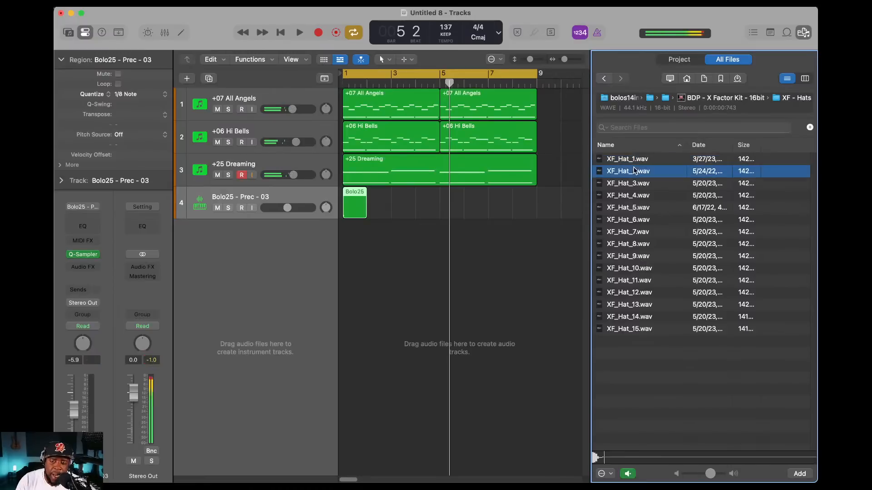
click(622, 173)
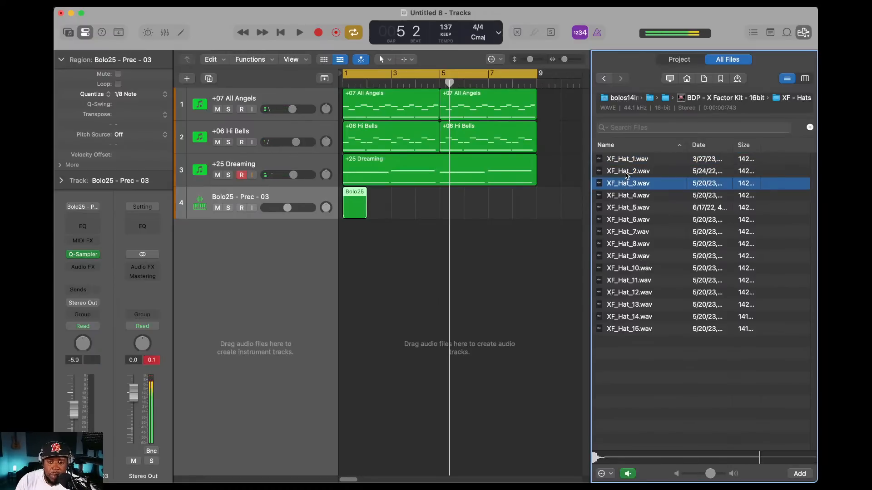
- Create a One Shot Quick Sampler track from XF_Hat_2.wav and close the sampler window
drag(620, 174, 235, 264)
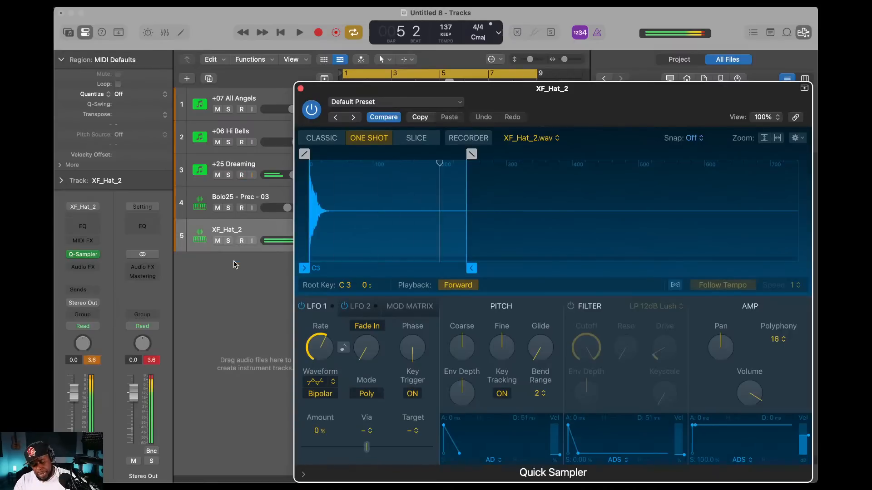
click(242, 242)
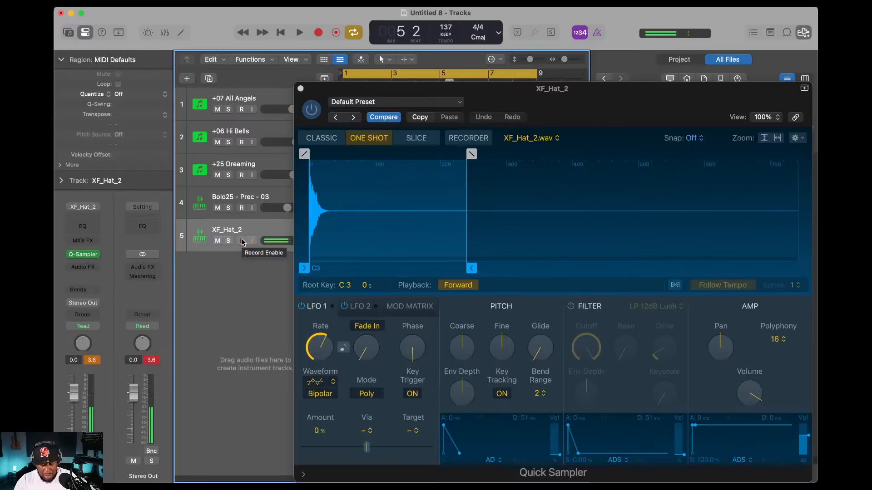
click(301, 89)
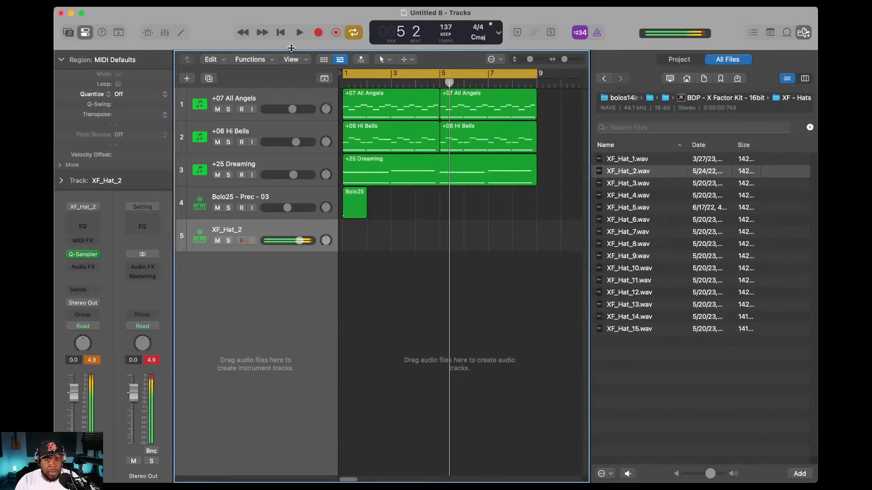
- Create an empty MIDI region at bar 1 on the XF_Hat_2 track and extend it to bar 9
right_click(352, 236)
click(358, 238)
drag(365, 240, 536, 236)
- Open the XF_Hat_2 region in the Piano Roll and set the secondary editing tool to the Brush Tool
double_click(479, 235)
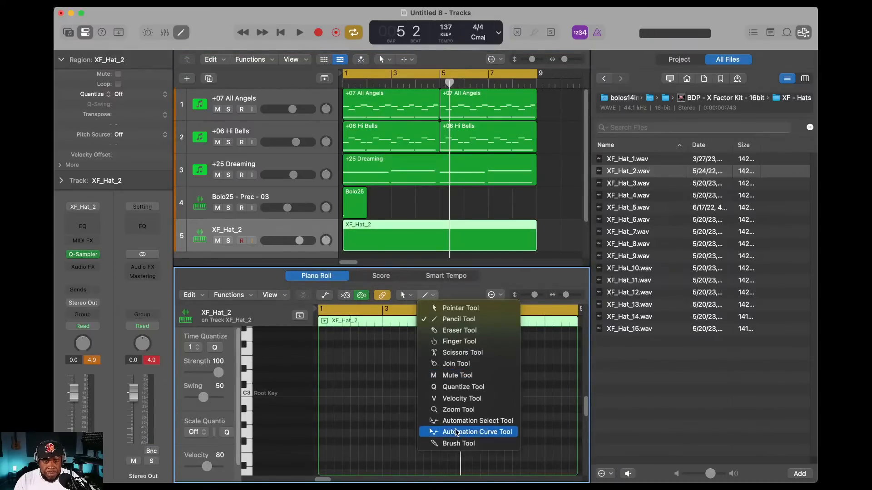
click(458, 444)
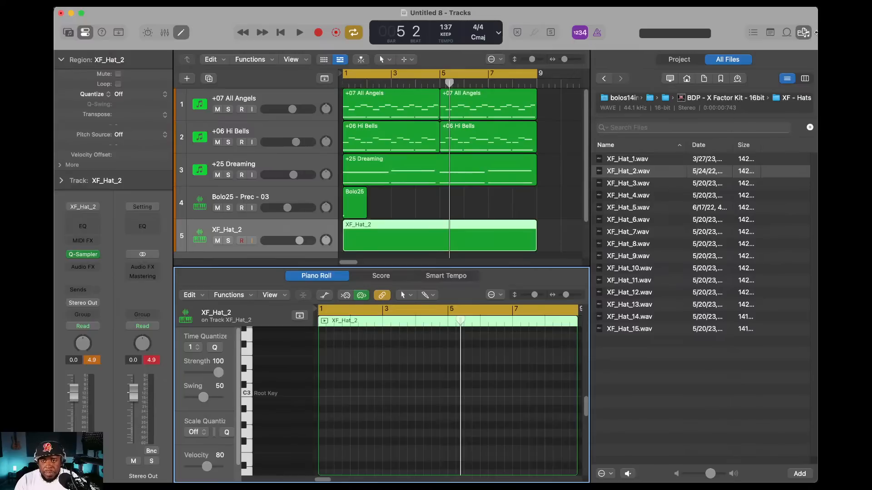
- Brush a continuous row of C3 hi-hat notes across the XF_Hat_2 region from bar 1 to bar 9
click(802, 33)
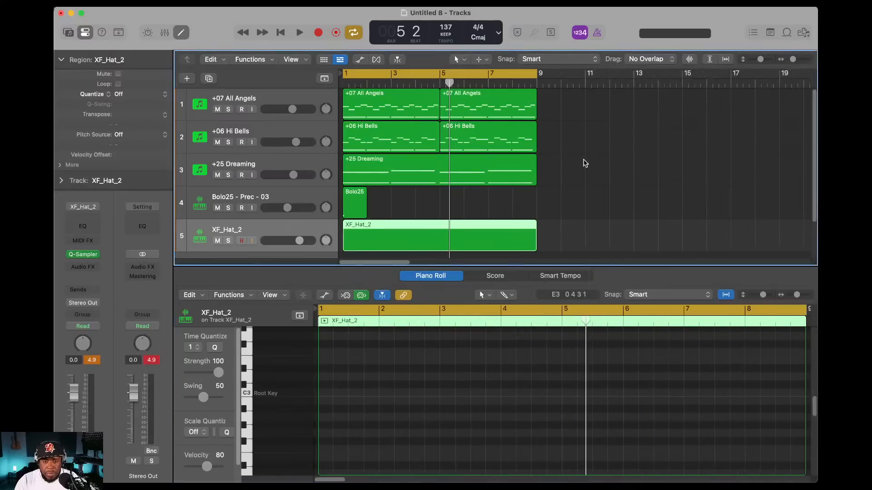
click(195, 348)
click(204, 335)
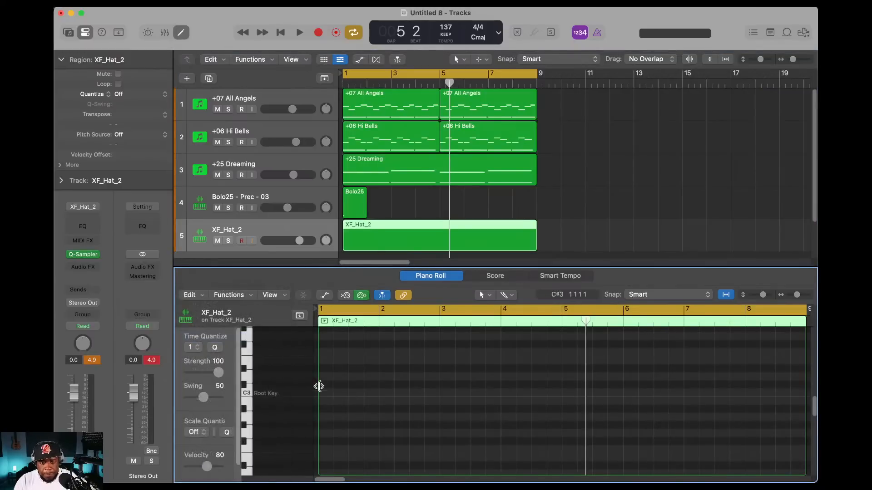
click(247, 391)
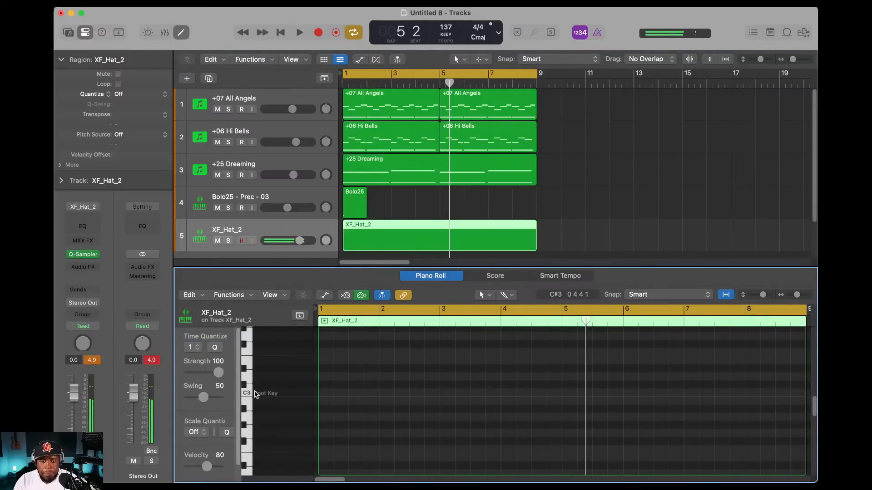
mouse_move(322, 395)
mouse_down()
mouse_move(516, 403)
mouse_move(464, 395)
mouse_move(691, 395)
mouse_move(666, 392)
mouse_up()
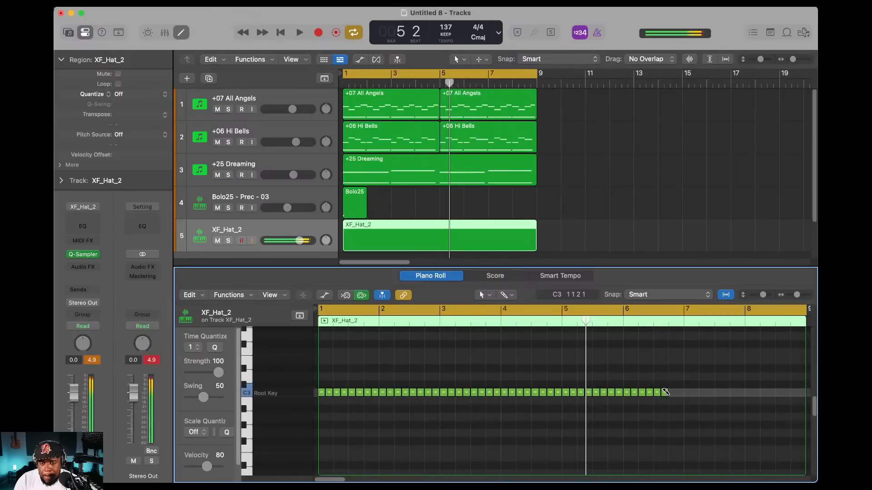
mouse_move(788, 394)
mouse_down()
mouse_move(750, 393)
mouse_move(776, 395)
mouse_up()
- Play the loop and lower the XF_Hat_2 track's volume to -2.5 dB, checking the levels in the Mixer
key(space)
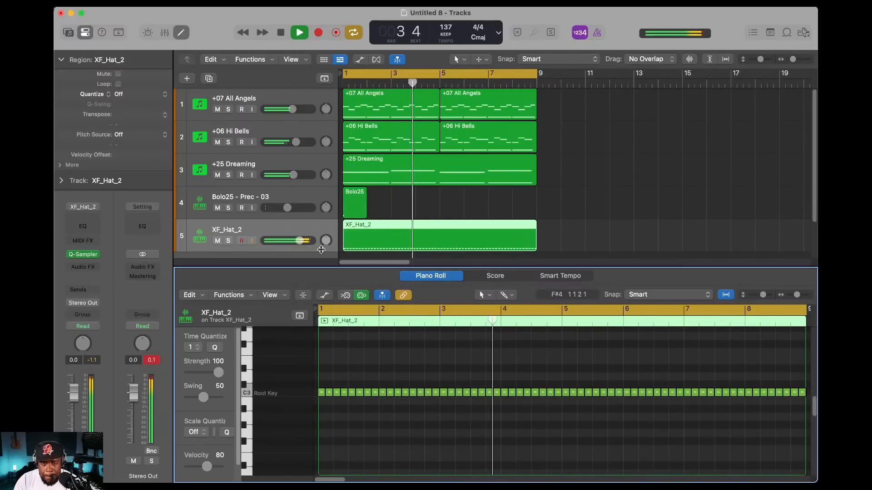
drag(299, 241, 292, 241)
key(x)
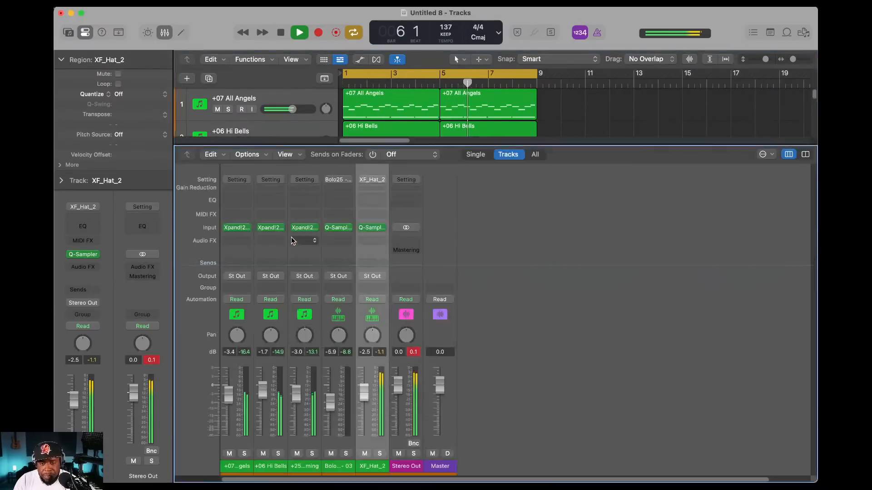
key(x)
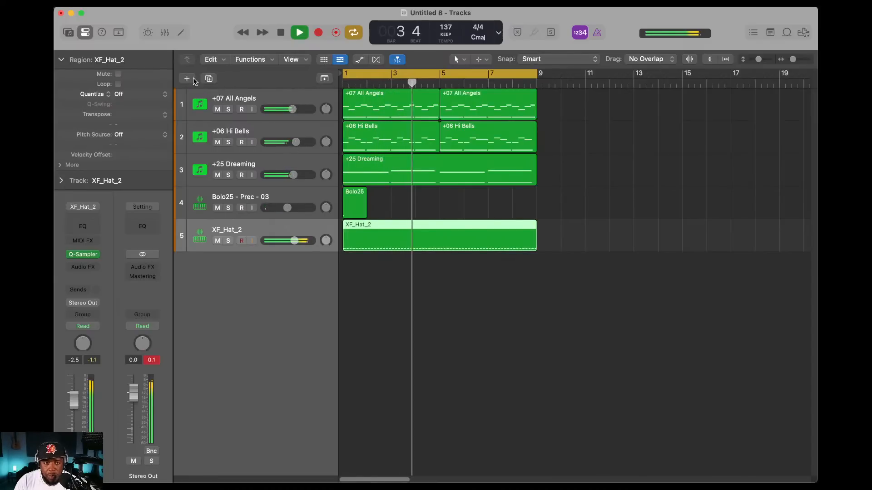
- Select the +25 Dreaming track and open the XF - Snares folder of BDP - X Factor Kit - 16bit in the file browser
click(257, 159)
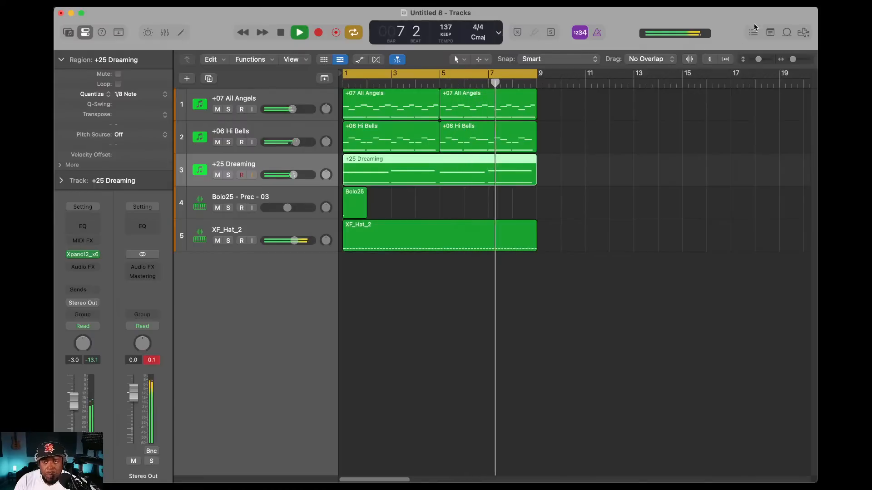
click(802, 33)
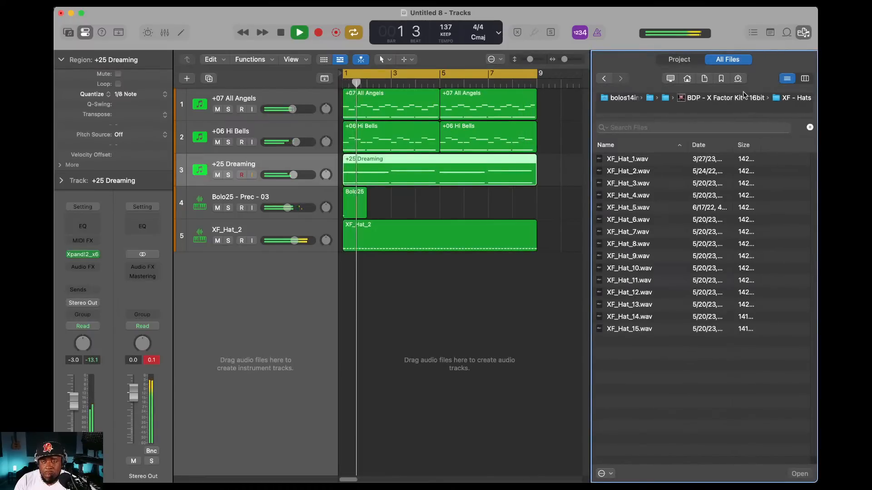
click(730, 99)
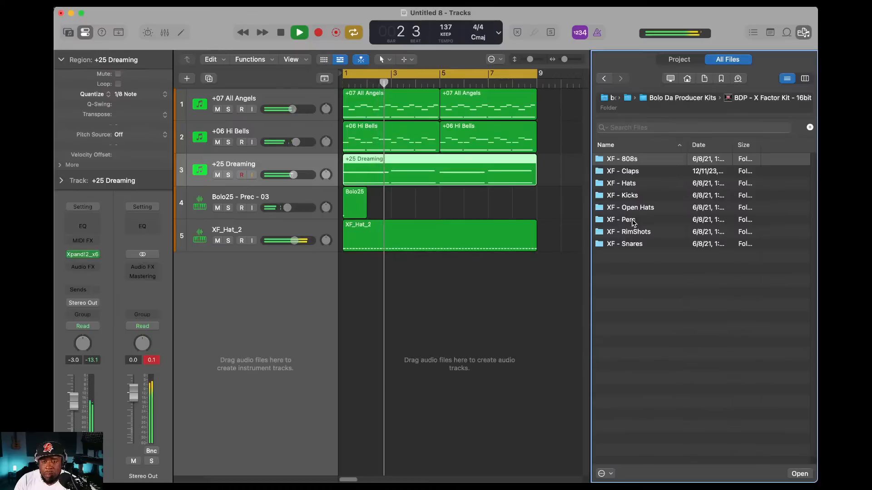
double_click(630, 245)
key(Down)
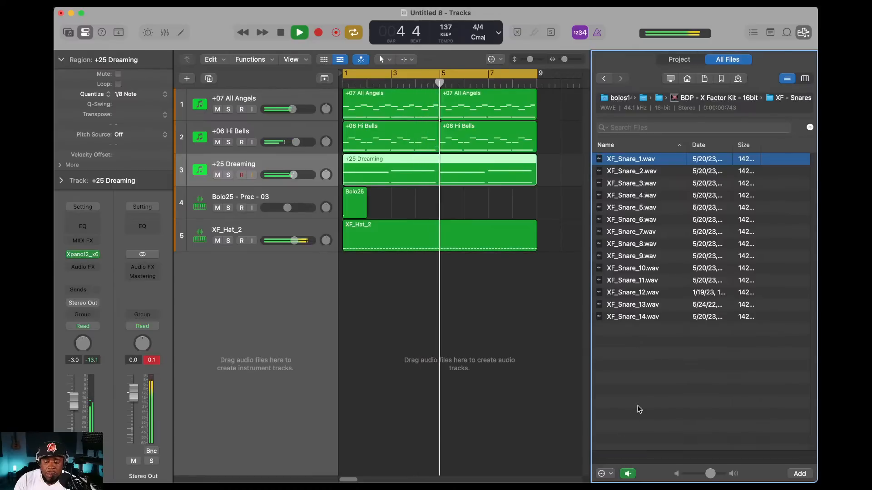
- Stop playback and audition the snare samples in the XF - Snares folder, ending on XF_Snare_13.wav
key(space)
key(Down)
key(Down)
key(Down)
key(Down)
key(Down)
key(Down)
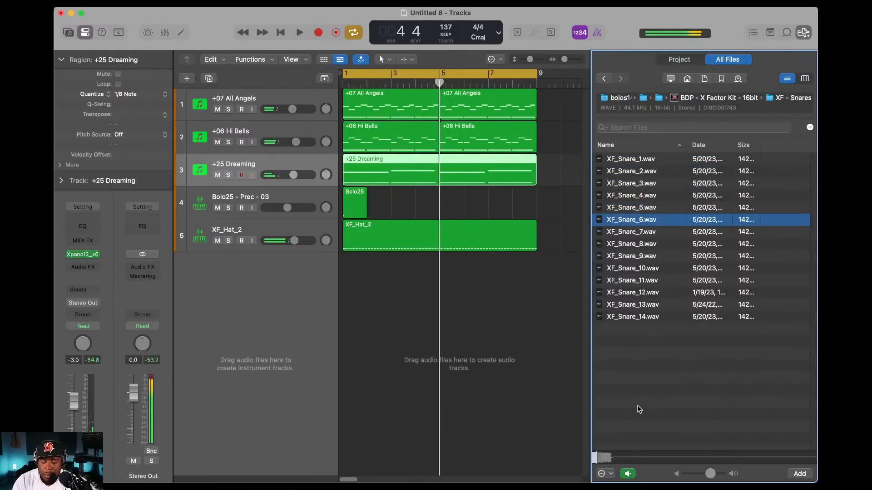
key(Up)
key(Down)
key(Up)
key(Down)
key(Down)
key(Up)
key(Up)
key(Down)
key(Down)
key(Down)
key(Down)
key(Down)
key(Down)
key(Down)
key(Down)
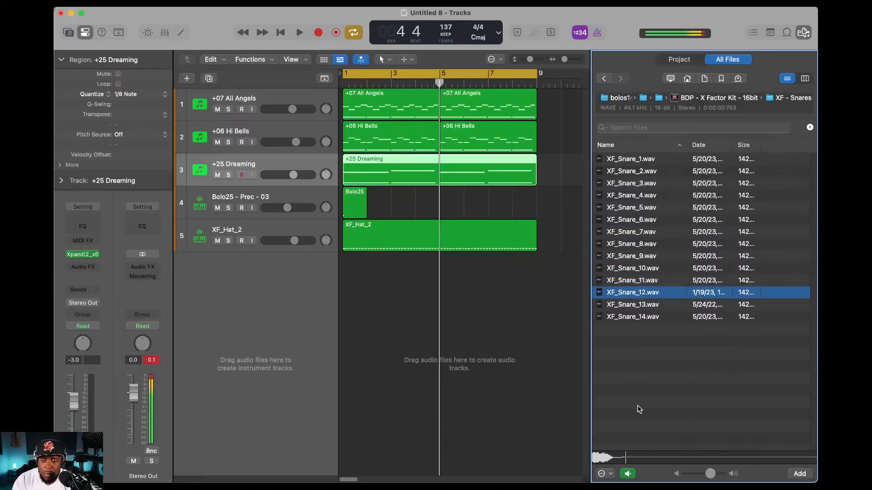
key(Up)
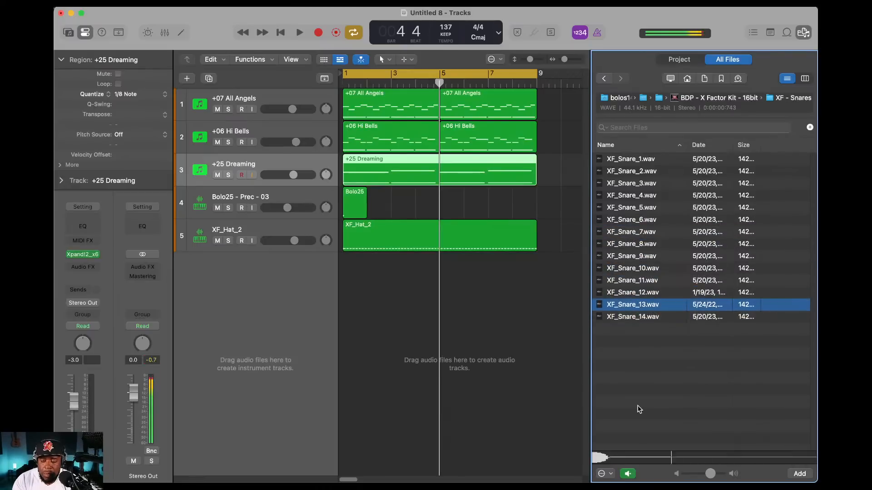
key(Down)
key(Up)
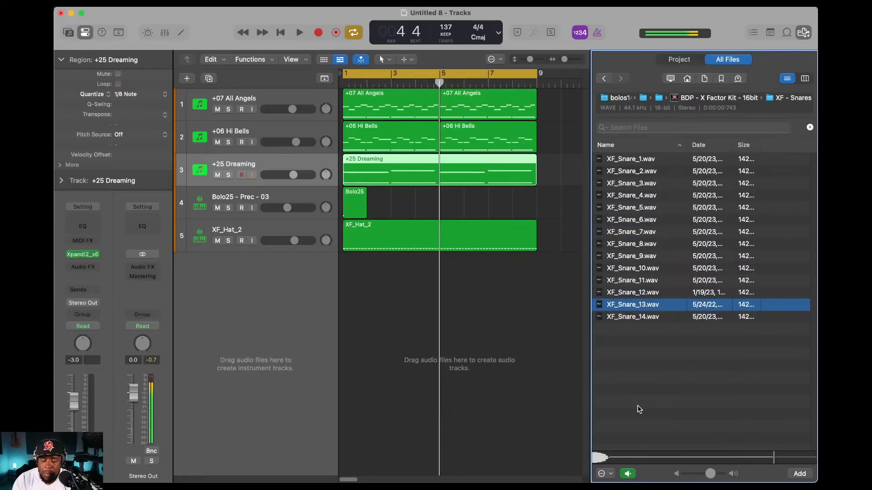
- Create a One Shot Quick Sampler track from XF_Snare_13.wav below the XF_Hat_2 track and close the sampler window
right_click(600, 307)
click(599, 304)
drag(575, 308, 247, 293)
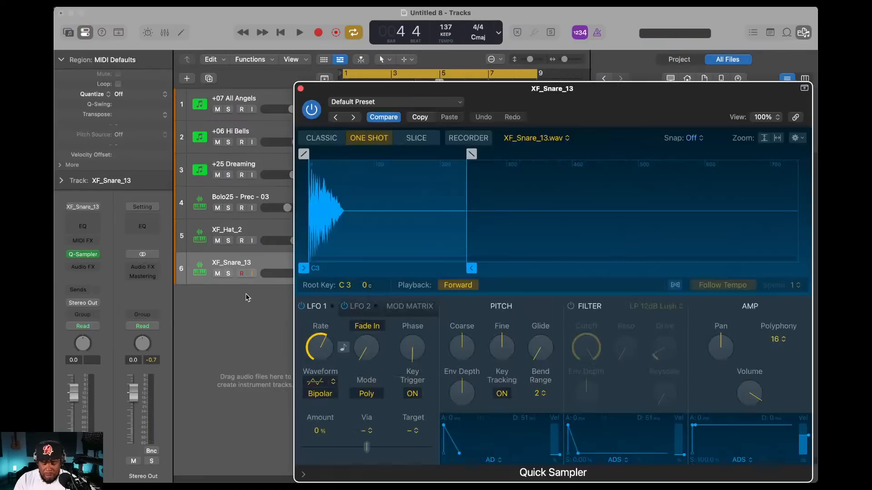
click(300, 89)
- Record an eight-bar snare pattern on the XF_Snare_13 track and quantize its region to 1/8 Note
click(282, 32)
click(318, 33)
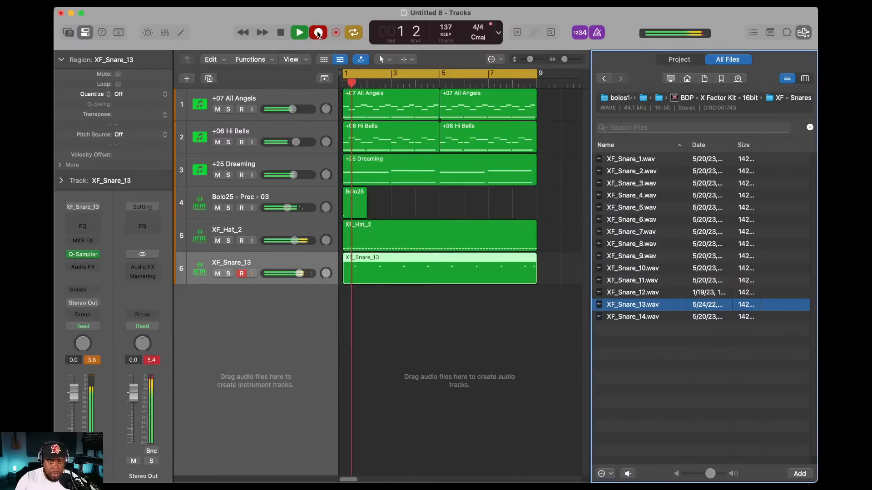
click(304, 35)
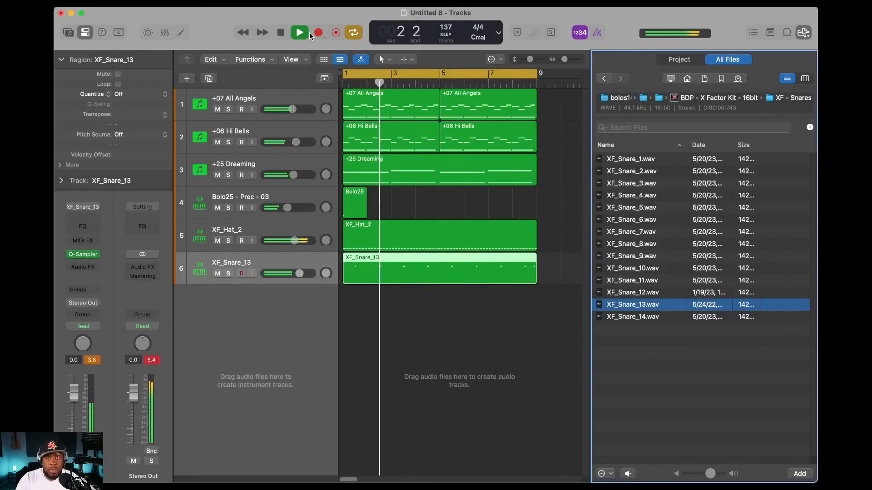
click(162, 93)
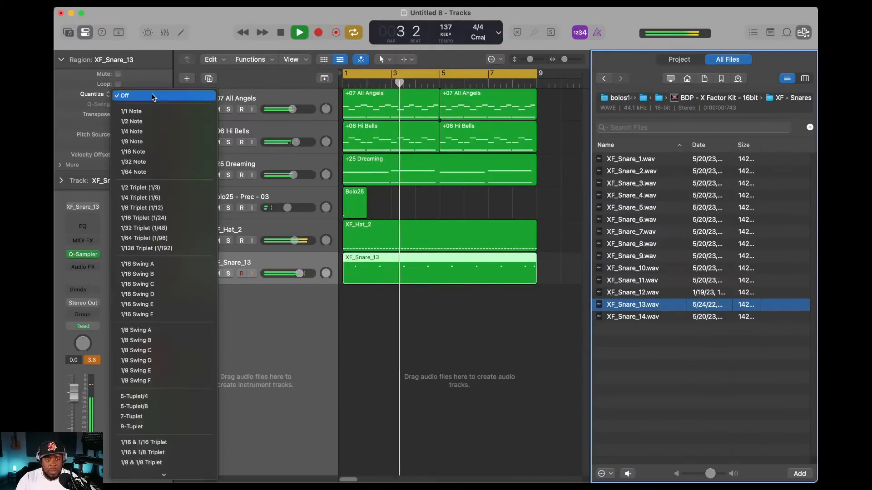
click(136, 141)
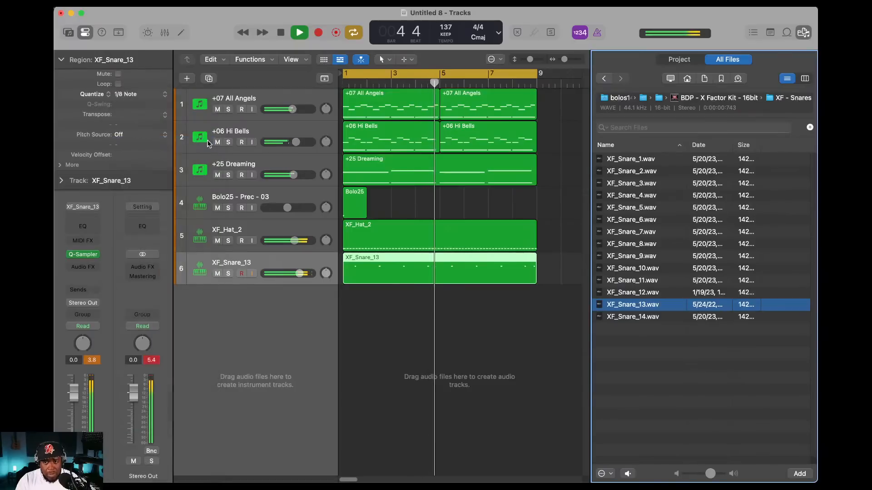
- Preview XF_808_1.wav from the XF - 808s folder and create a Quick Sampler track from it below the snare track
click(605, 80)
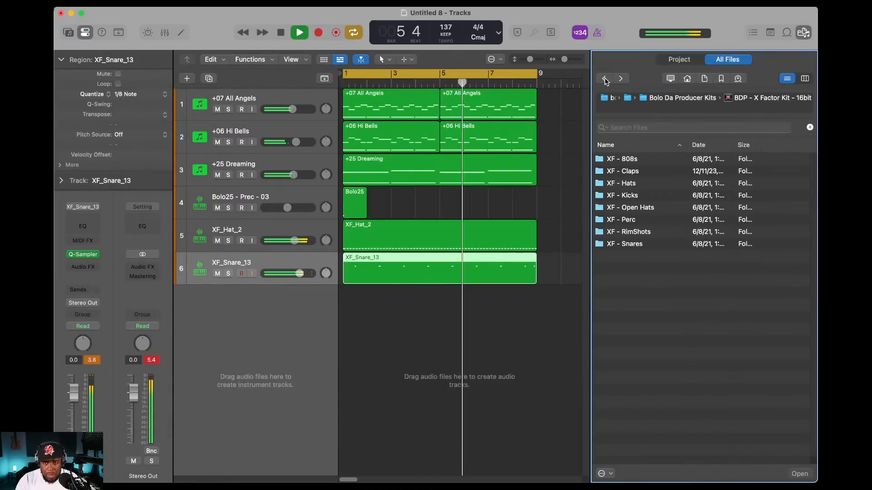
double_click(620, 159)
click(620, 159)
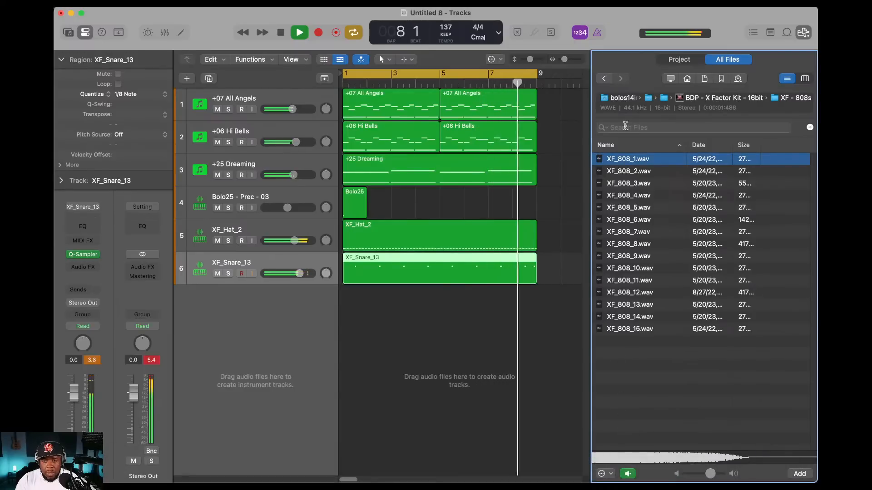
drag(599, 160, 252, 324)
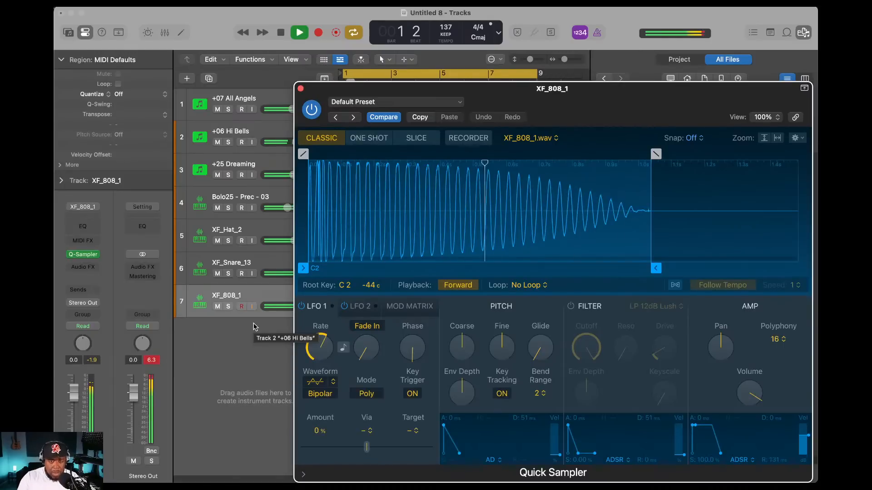
- Set the XF_808_1 Quick Sampler to Mono polyphony and One Shot mode, and close its window
click(778, 339)
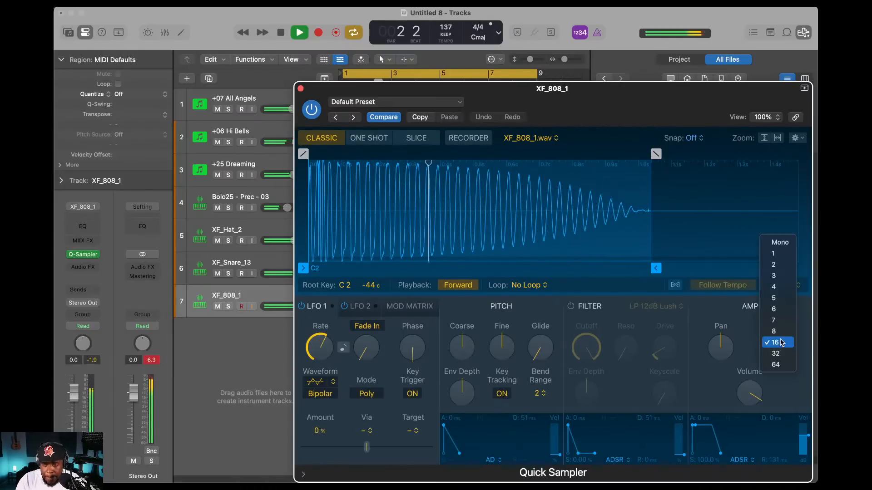
click(782, 241)
click(368, 139)
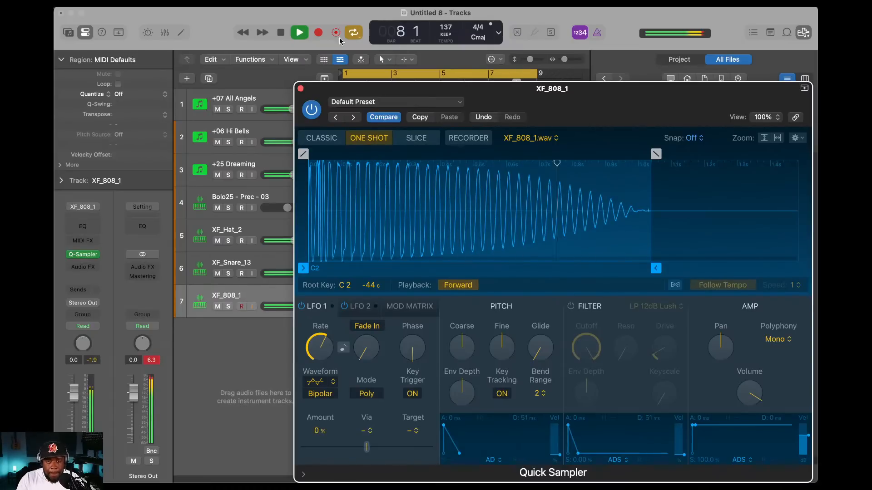
click(301, 89)
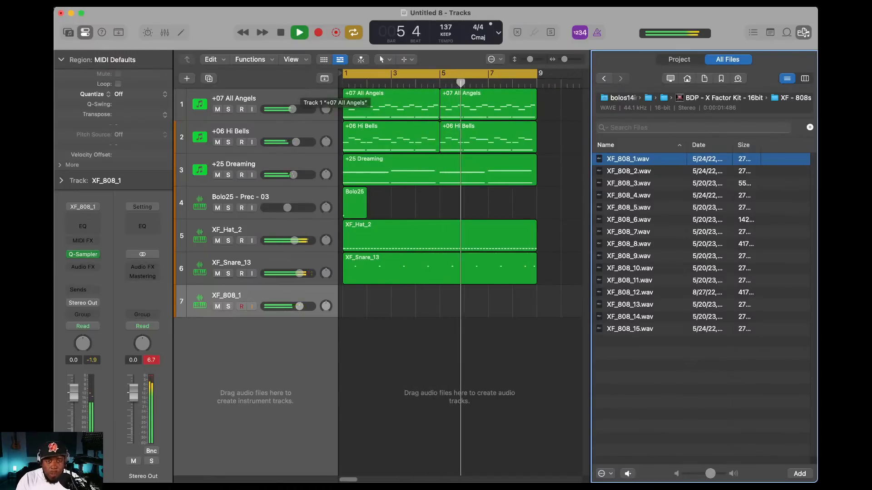
- Record an eight-bar 808 bass line on the XF_808_1 track and quantize its region to 1/16 Note
click(284, 33)
click(323, 35)
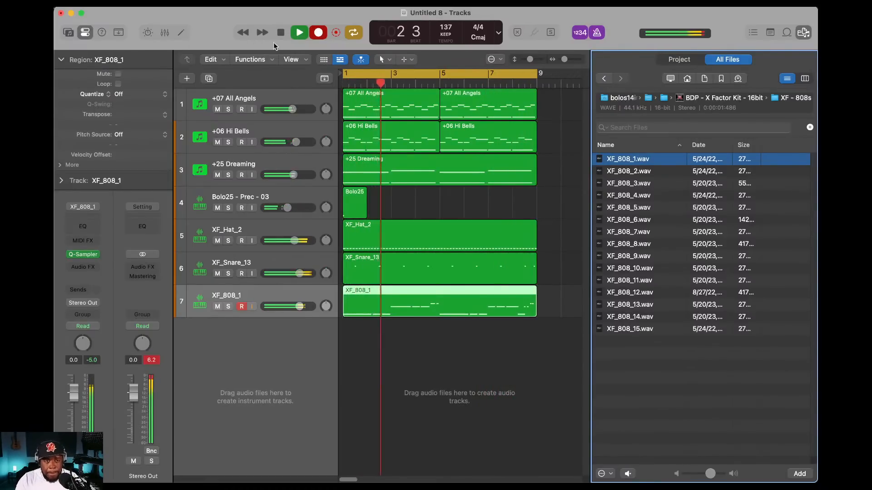
click(159, 96)
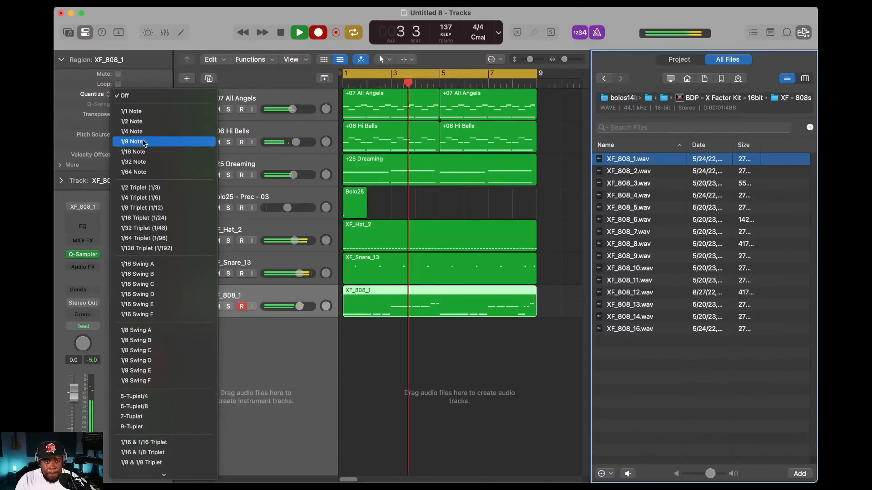
click(137, 142)
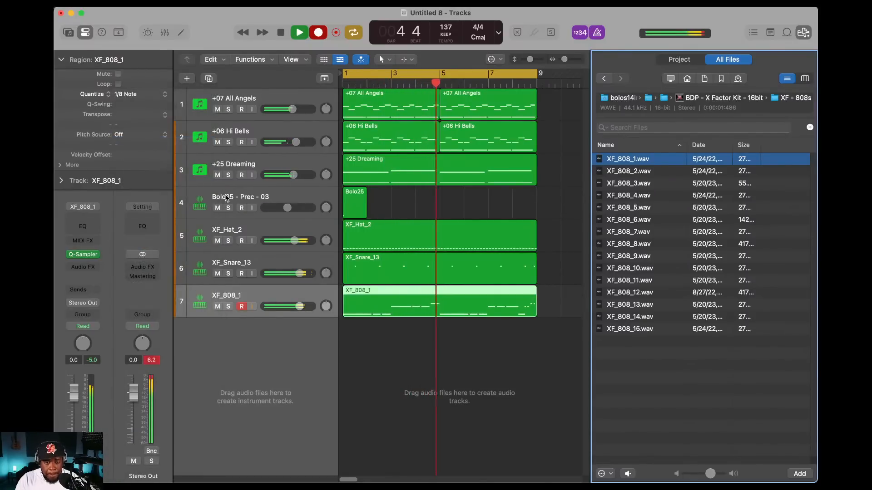
click(159, 94)
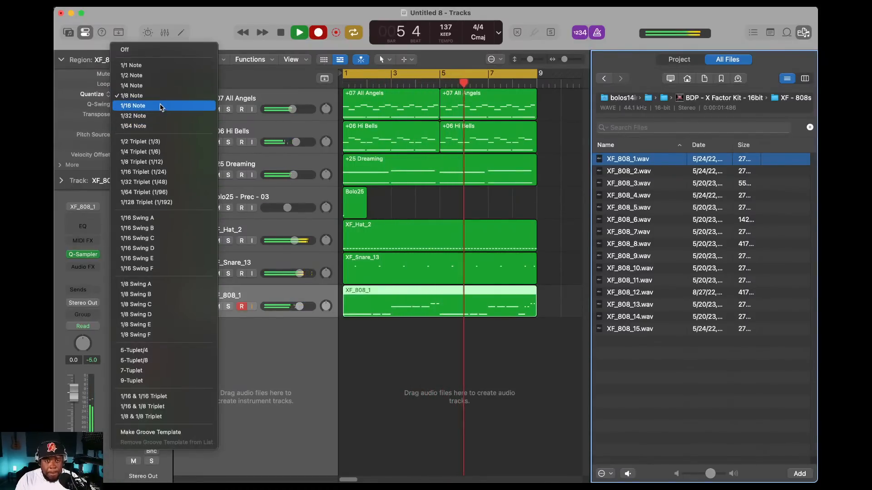
click(136, 105)
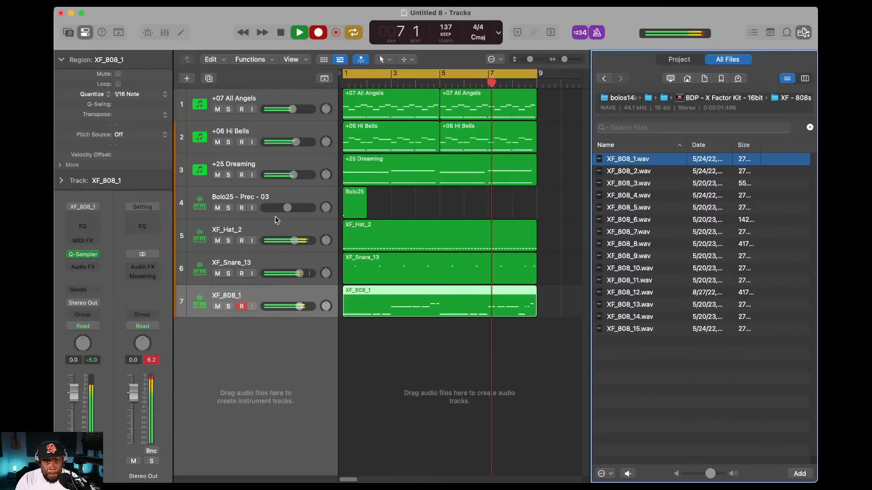
click(302, 33)
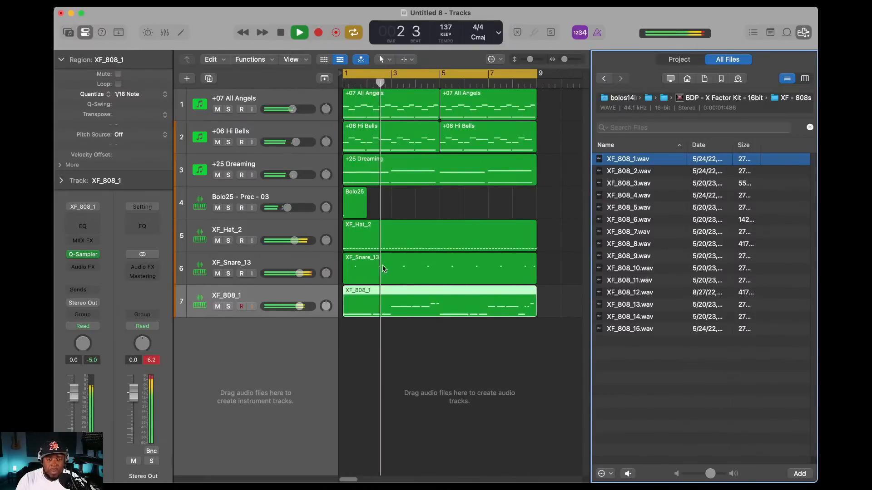
- Duplicate the +25 Dreaming track and open the Xpand!2 instrument on the new track
click(268, 161)
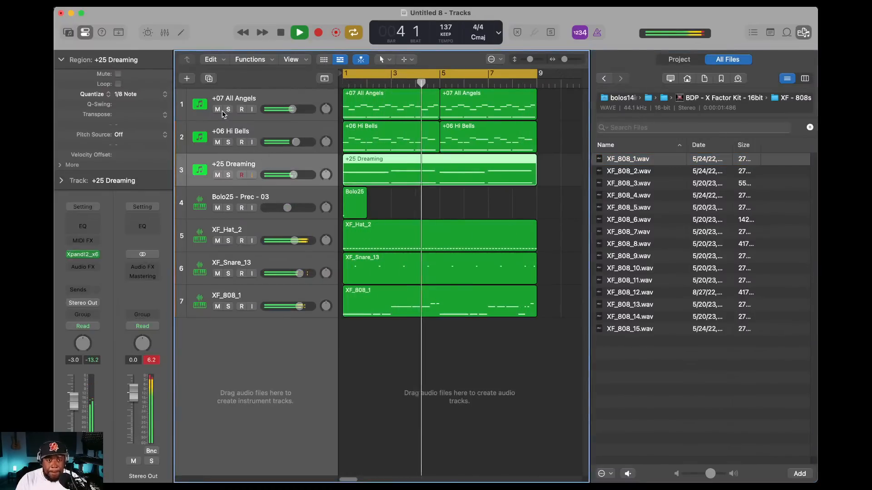
click(209, 79)
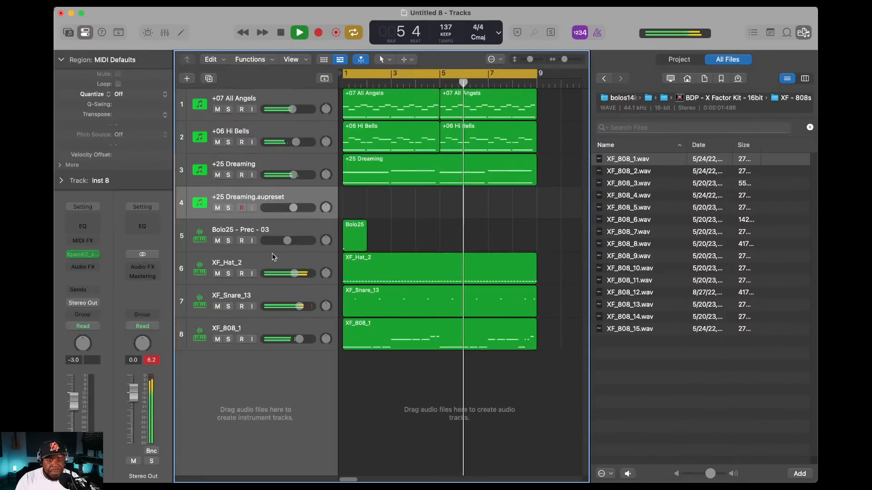
click(86, 255)
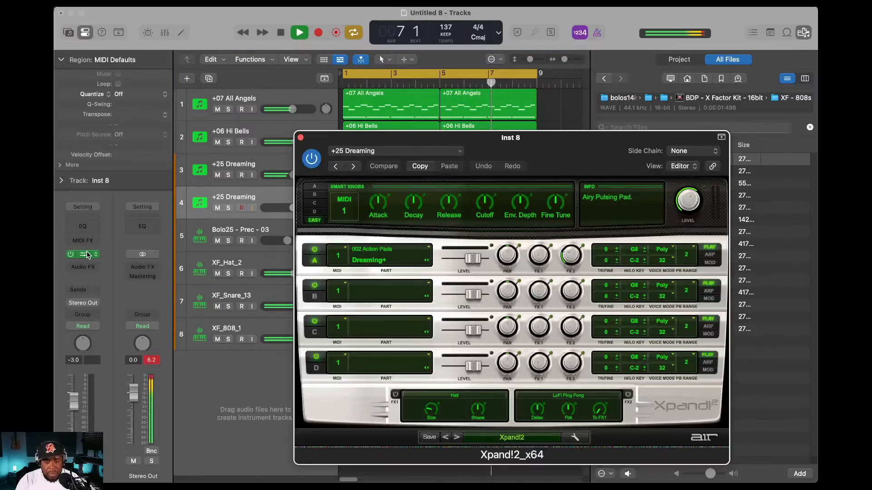
- Load the 26 Pizzicato Strings Section preset from Xpand!2's 16 Strings category on the duplicated track
click(513, 438)
mouse_move(515, 438)
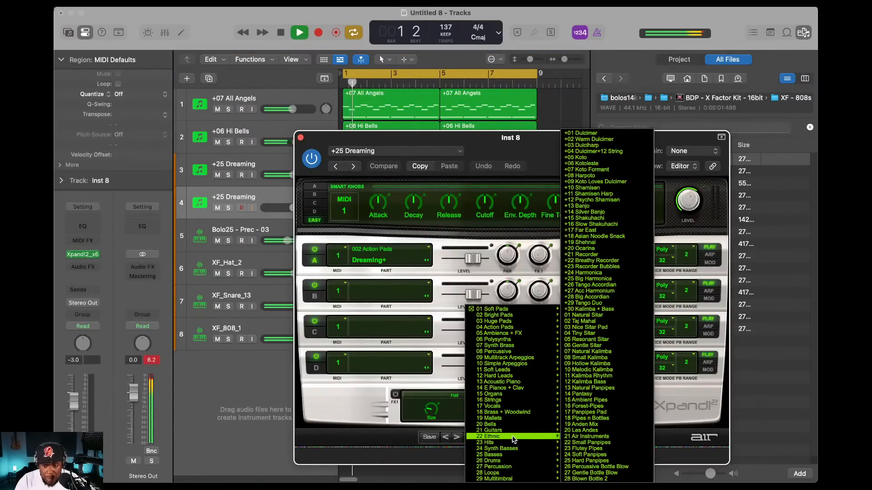
mouse_move(519, 404)
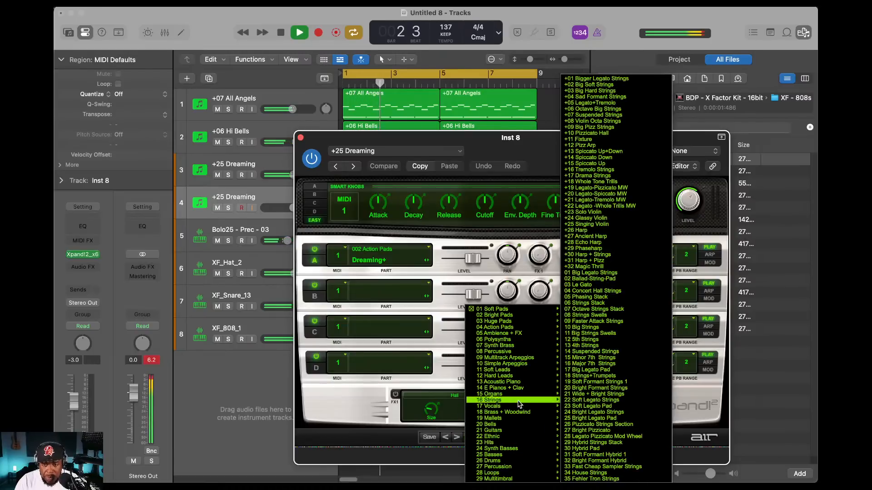
click(620, 425)
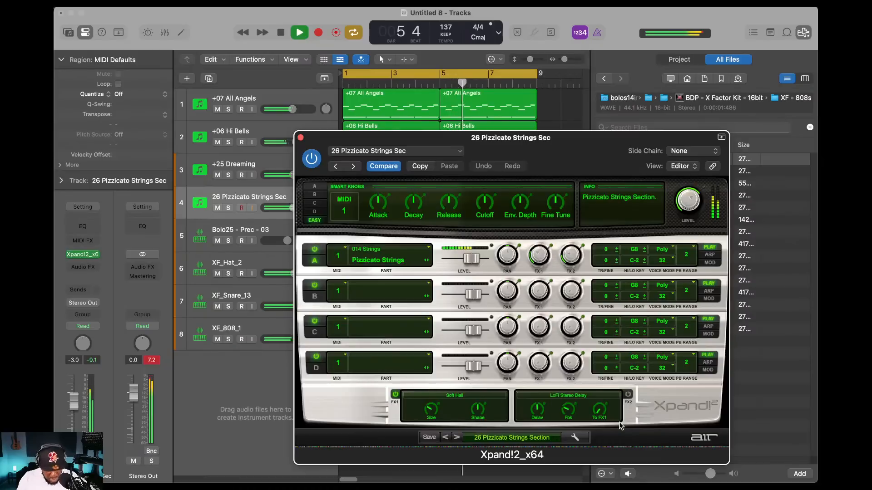
- Record an eight-bar pizzicato part on the 26 Pizzicato Strings Sec track, close the instrument window, and quantize the region to 1/8 Note
key(r)
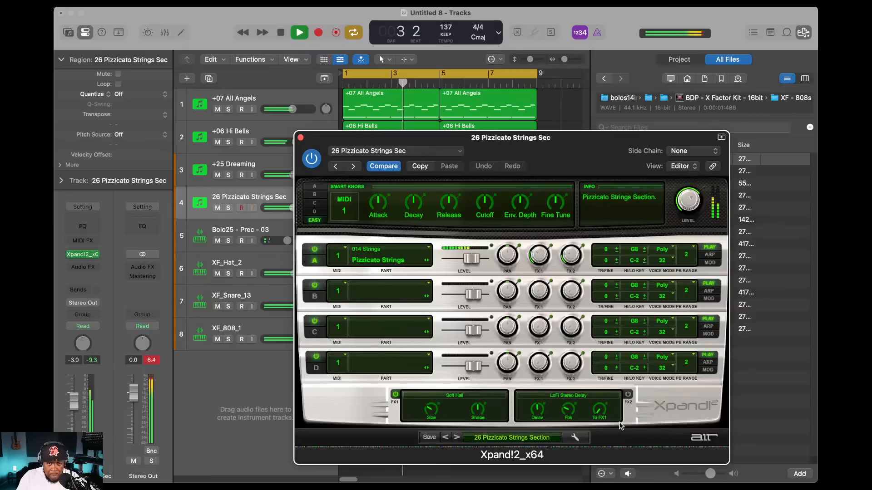
click(300, 137)
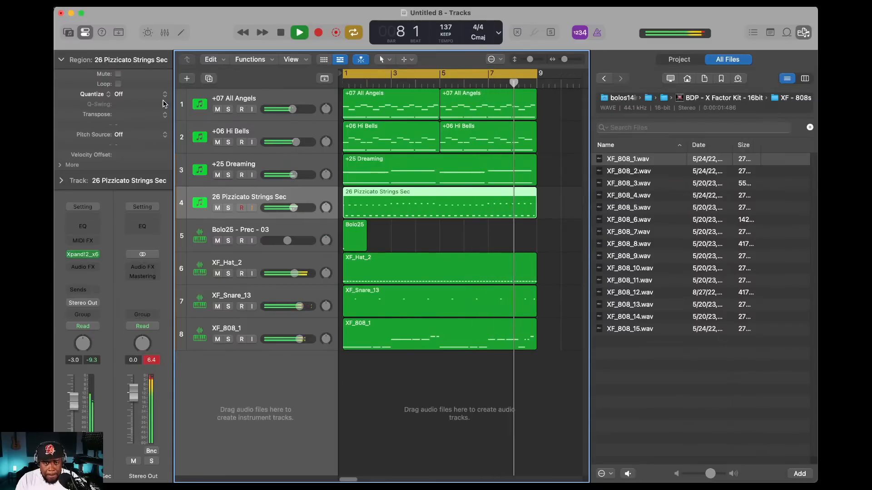
click(266, 330)
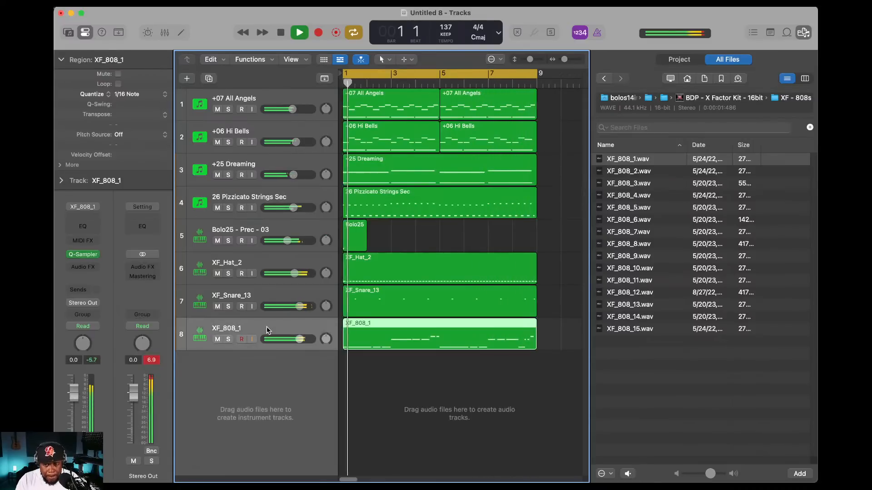
click(214, 193)
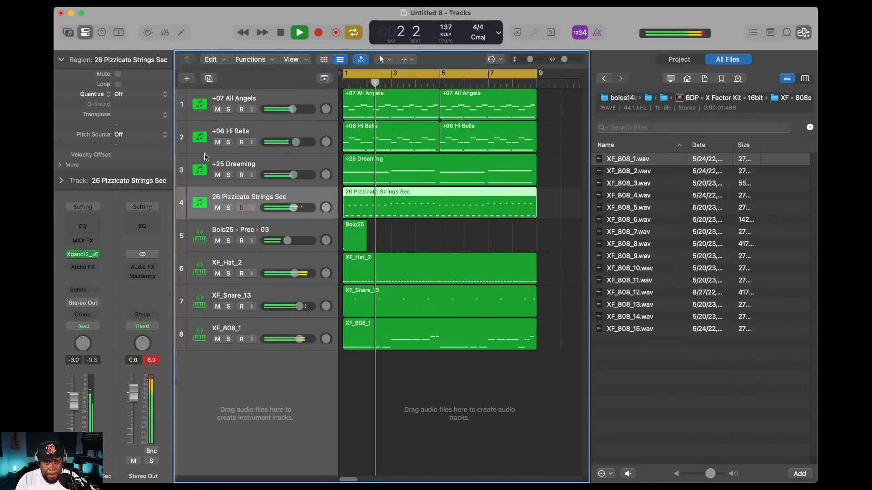
click(159, 95)
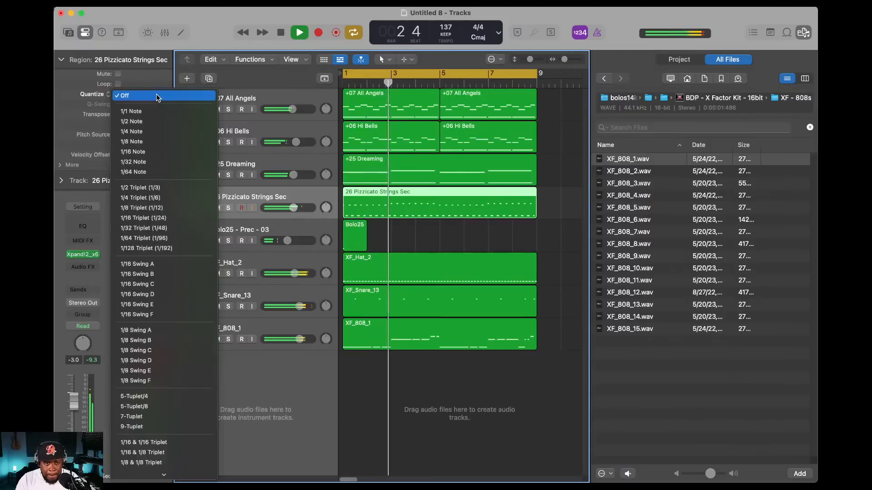
click(143, 151)
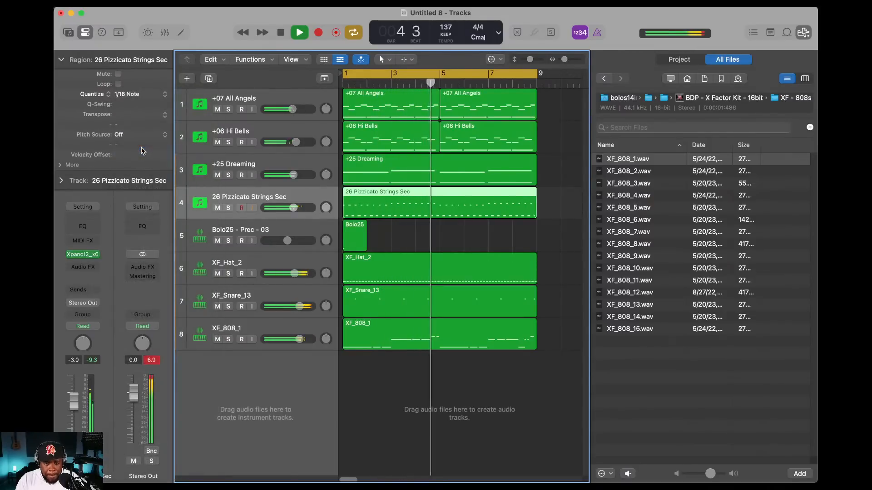
click(142, 94)
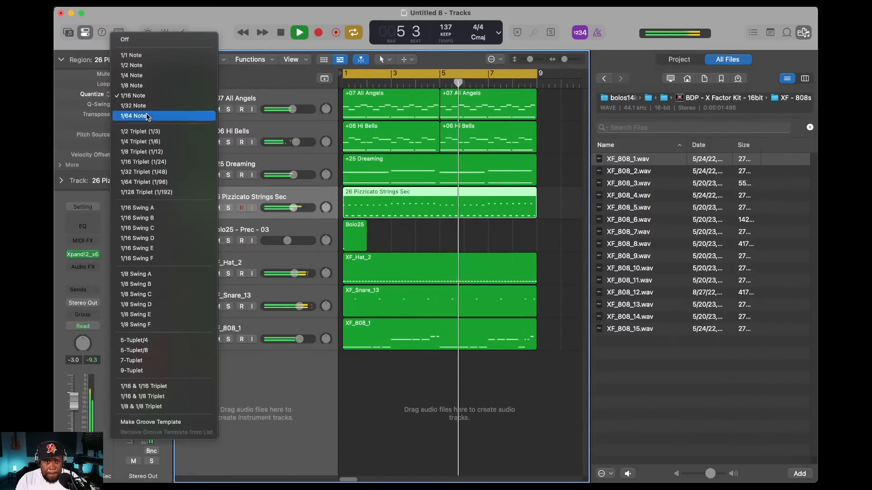
click(143, 86)
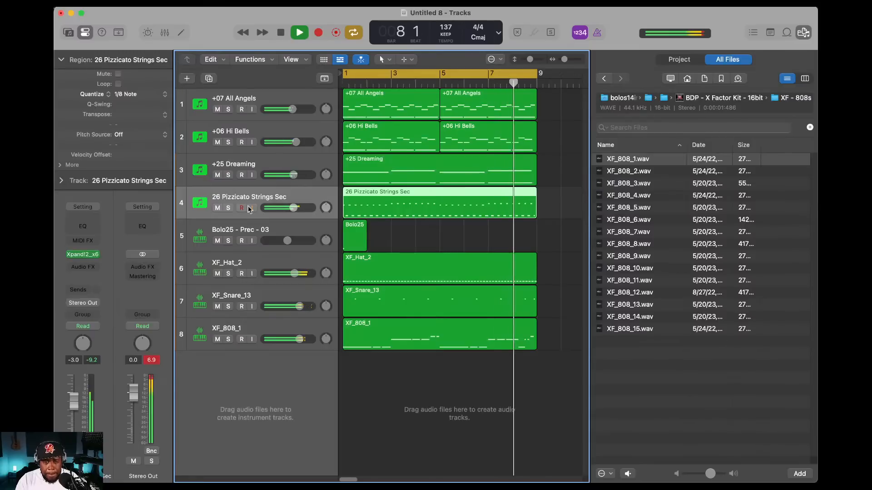
- Lower the 26 Pizzicato Strings Sec track volume to slightly below -8.4 dB, temporarily muting the +25 Dreaming track for comparison
drag(294, 207, 279, 207)
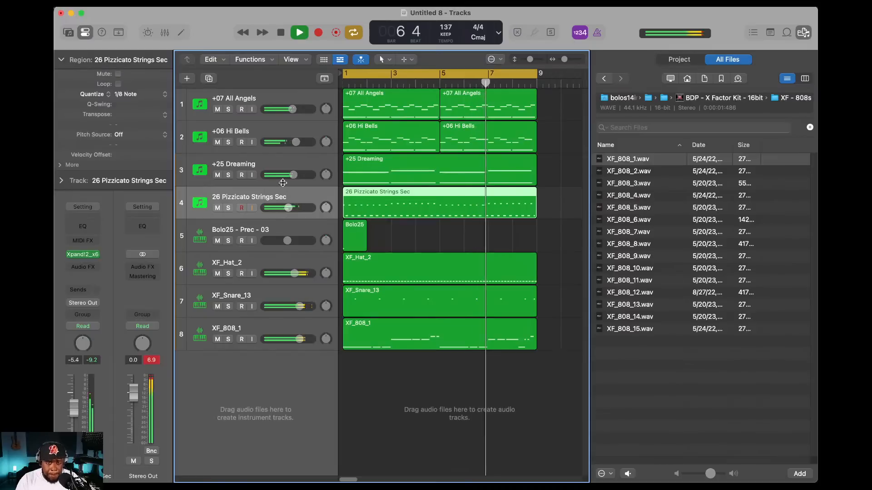
click(218, 175)
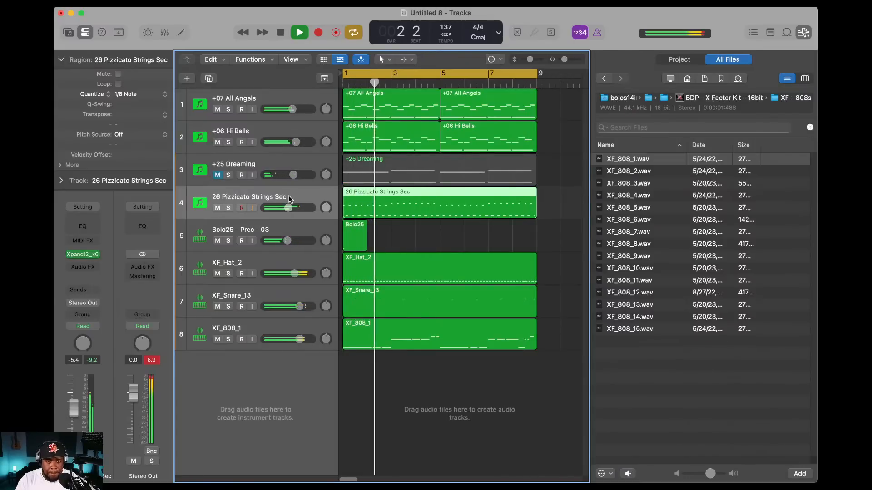
drag(288, 207, 284, 208)
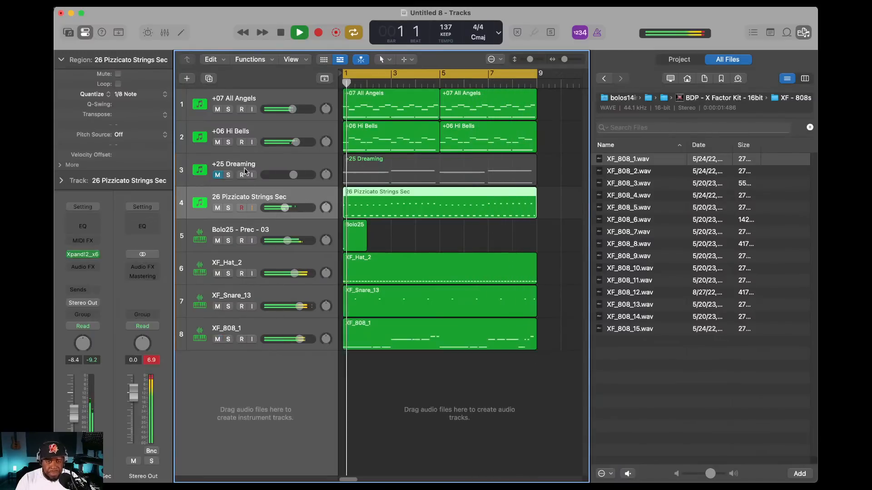
click(217, 175)
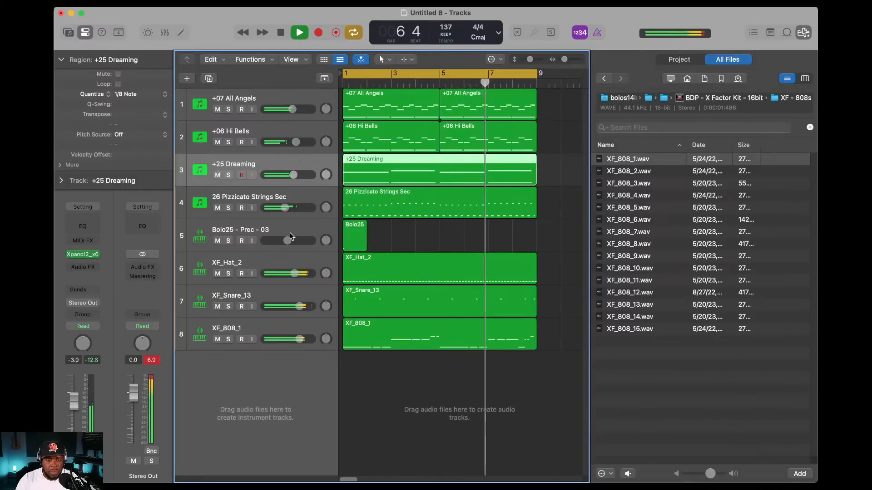
drag(285, 208, 282, 208)
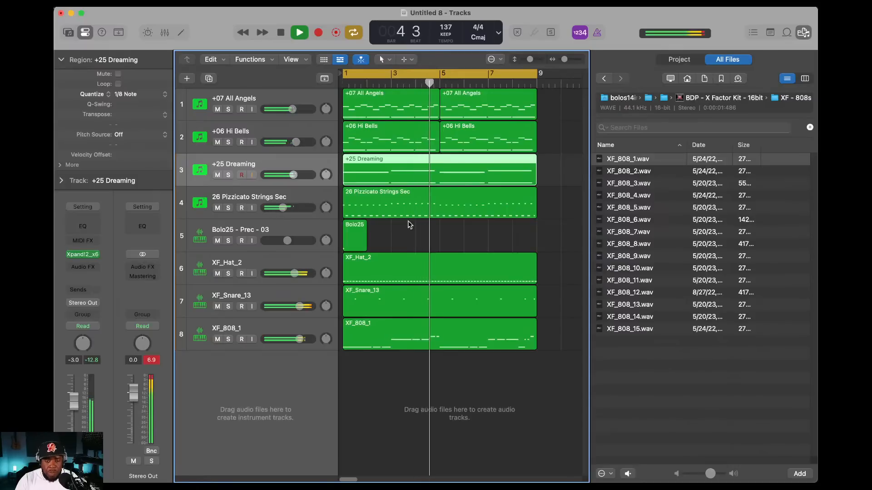
- Repeat all eight-bar regions up to bar 113, hide the file browser, and extend the cycle range to about bar 78
drag(546, 345, 327, 84)
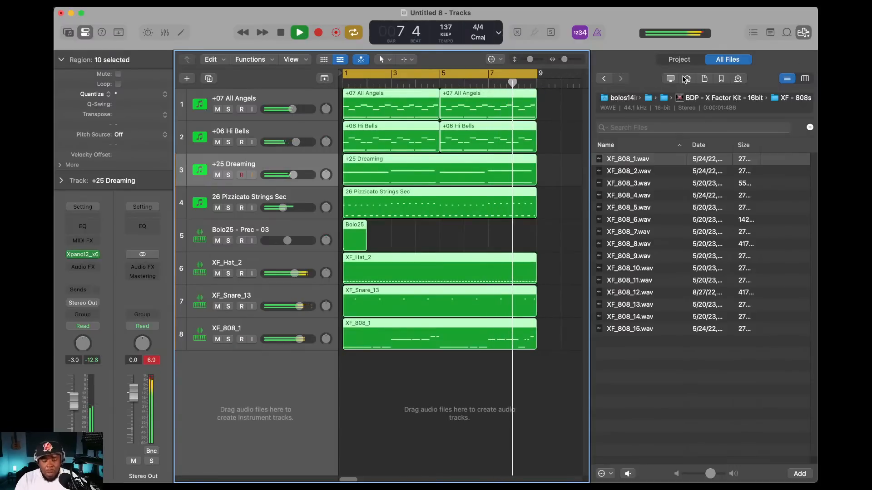
key(super+r)
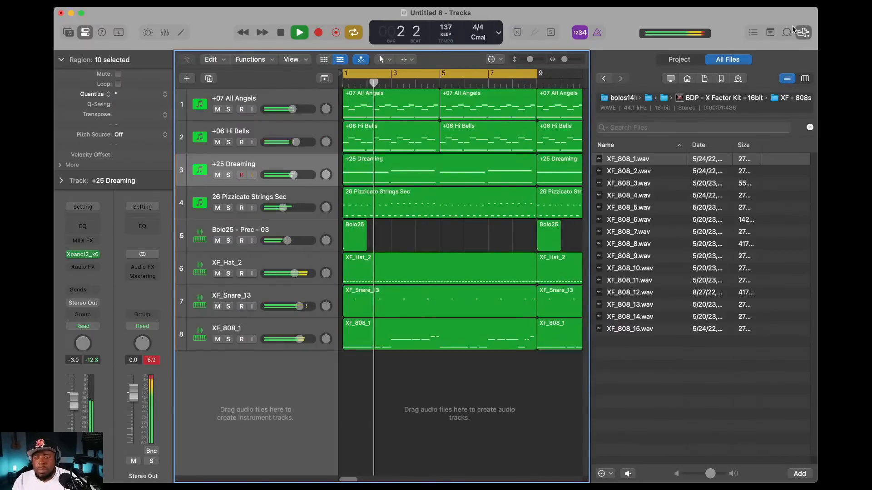
key(f)
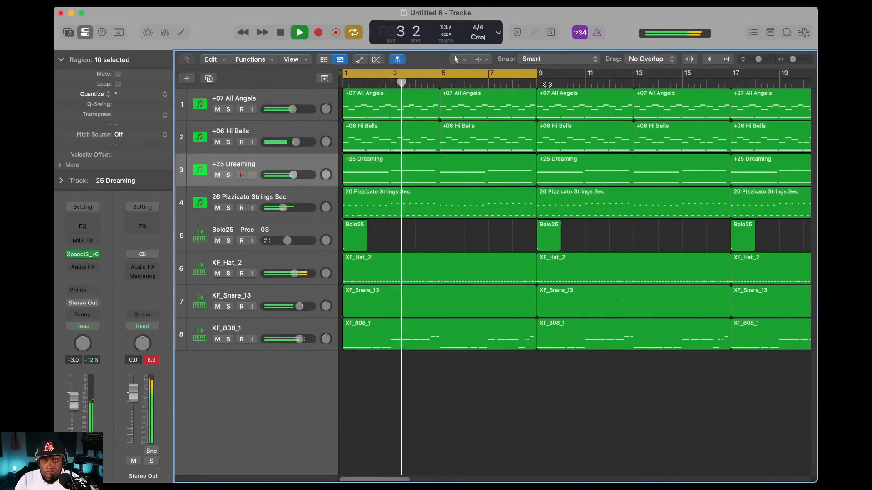
drag(537, 75, 715, 107)
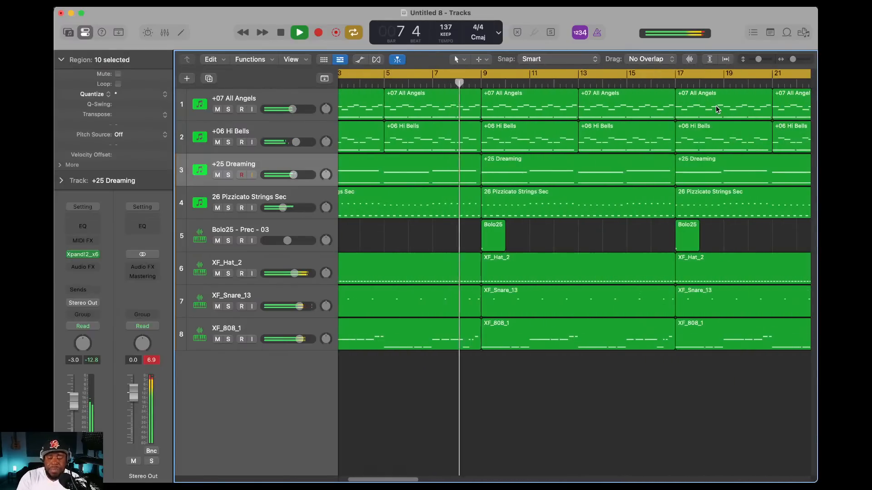
scroll(716, 107, down, 5)
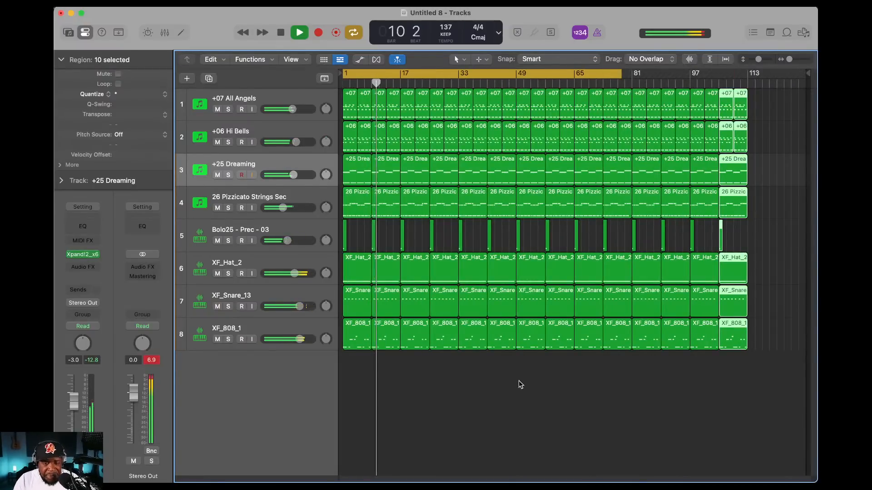
- Delete the first XF_808_1 region and the first +25 Dreaming region, both starting at bar 1
click(357, 345)
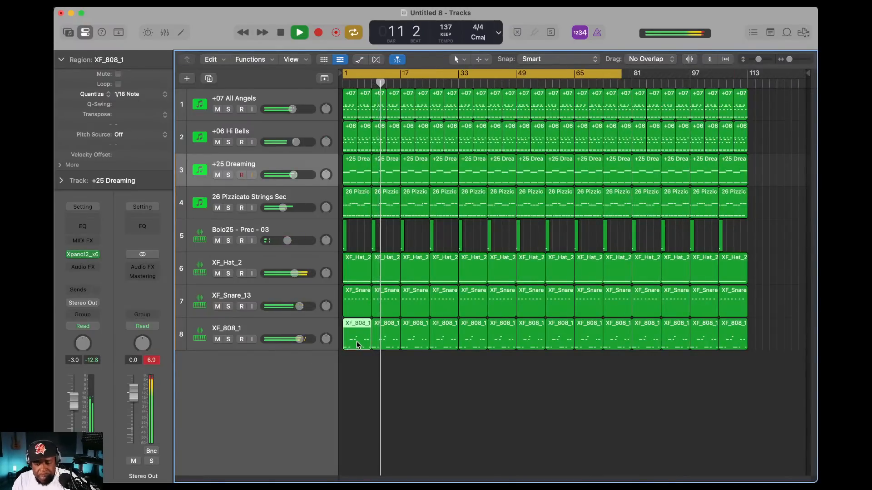
key(Delete)
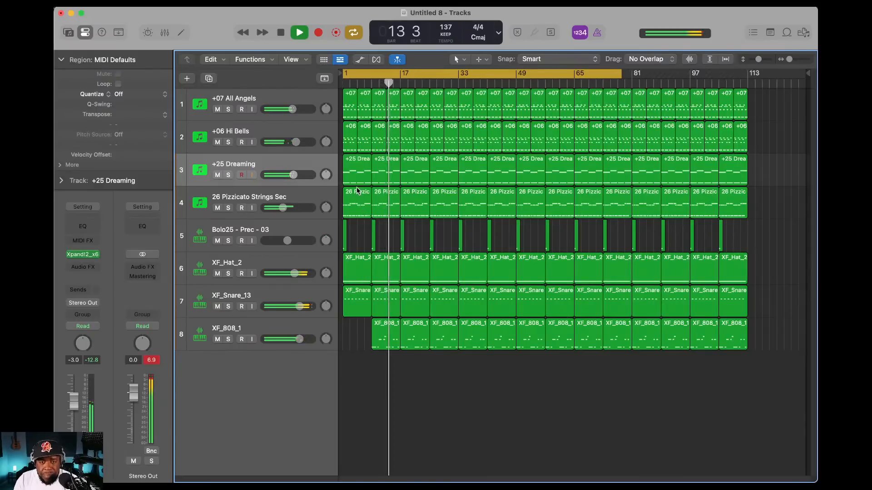
click(358, 173)
key(Delete)
- Delete the +25 Dreaming regions from bar 25 to bar 49 and from bar 65 to bar 89
click(442, 173)
key(Delete)
drag(447, 171, 499, 173)
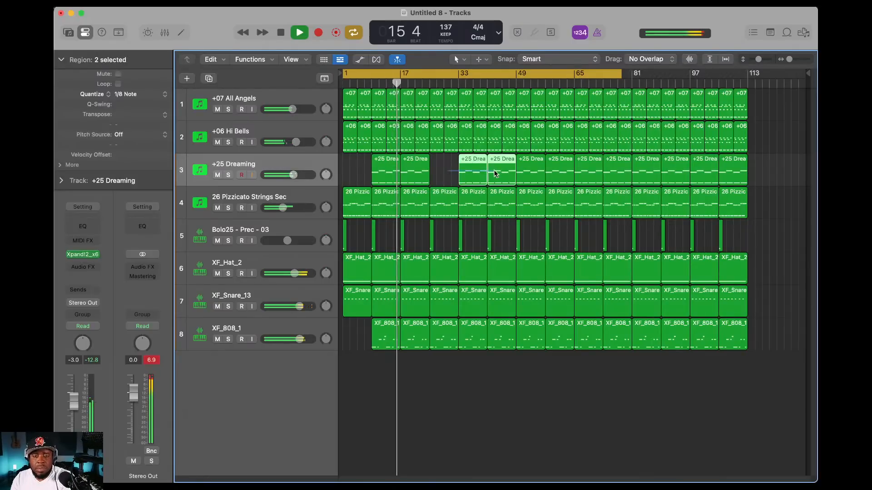
key(Delete)
click(593, 175)
key(Delete)
drag(593, 175, 657, 176)
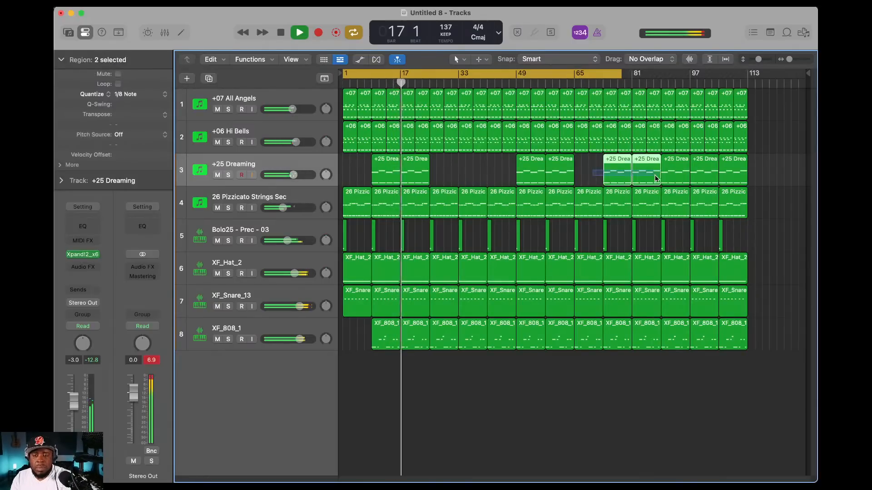
key(Delete)
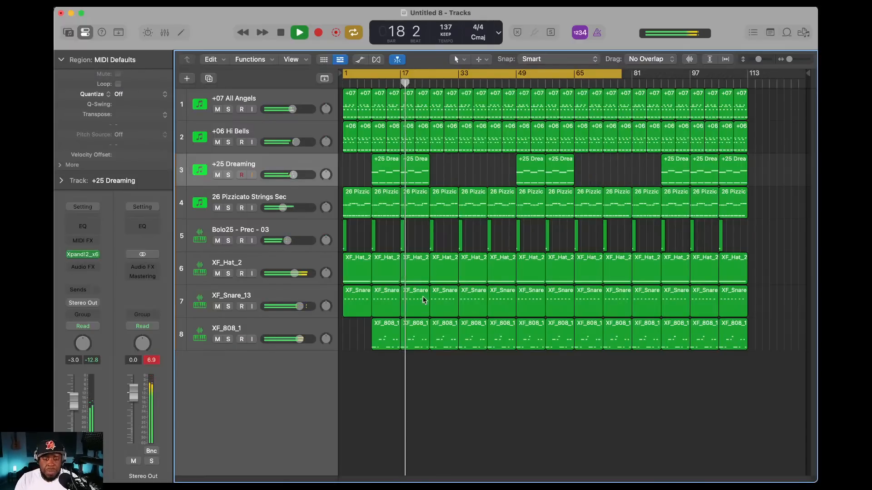
- Trim about two bars off the ends of the XF_808_1 regions starting at bars 17, 41, 57, 81 and 97
drag(426, 336, 421, 336)
drag(515, 338, 509, 338)
drag(573, 338, 567, 338)
click(657, 337)
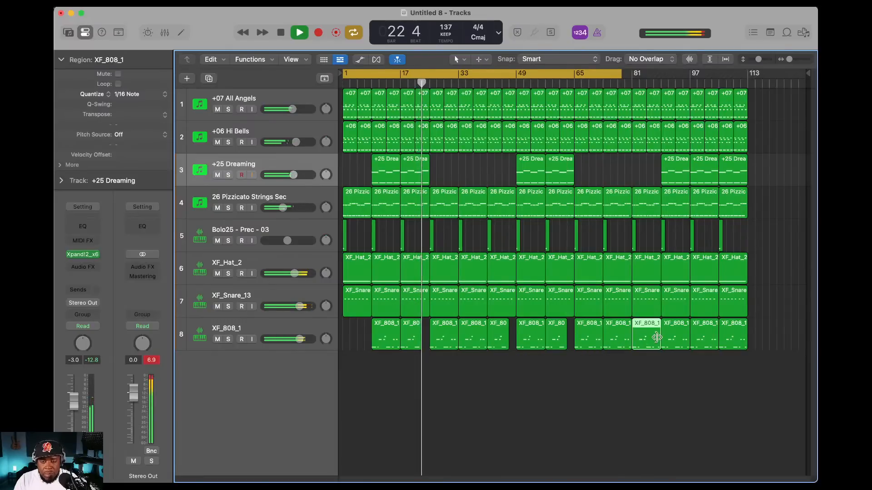
drag(655, 337, 649, 337)
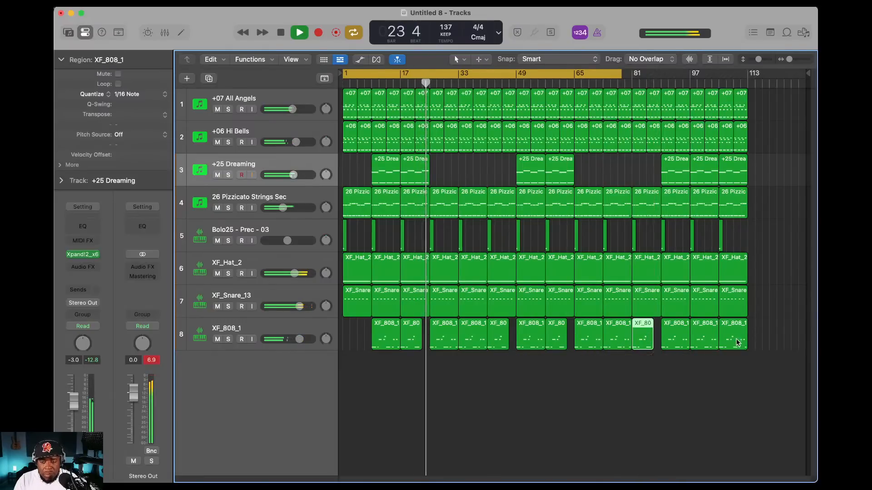
click(710, 338)
- Delete the last set of regions on all tracks from bar 105 onward and set the cycle range to end at bar 105
drag(712, 339, 767, 95)
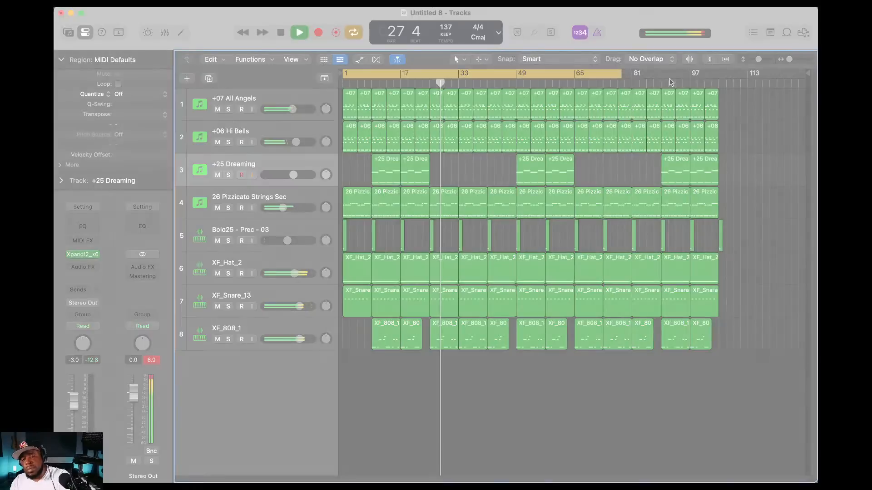
key(Delete)
drag(621, 74, 723, 81)
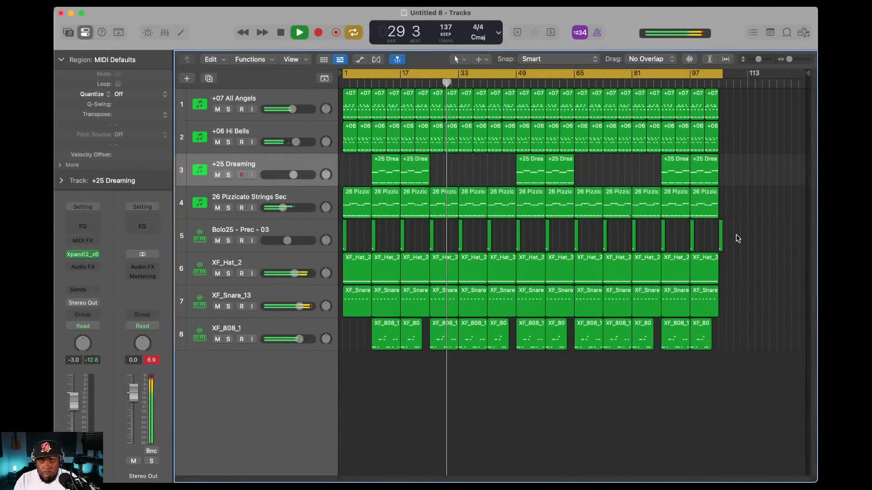
click(720, 234)
key(Delete)
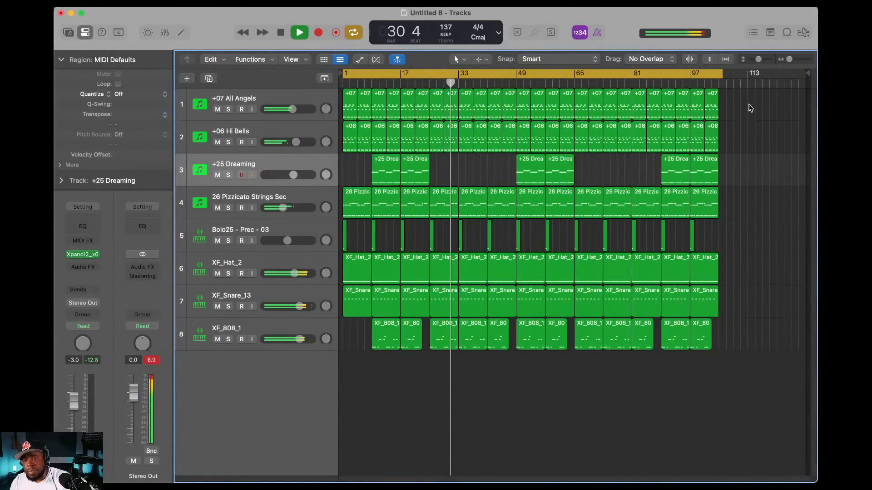
drag(721, 74, 718, 72)
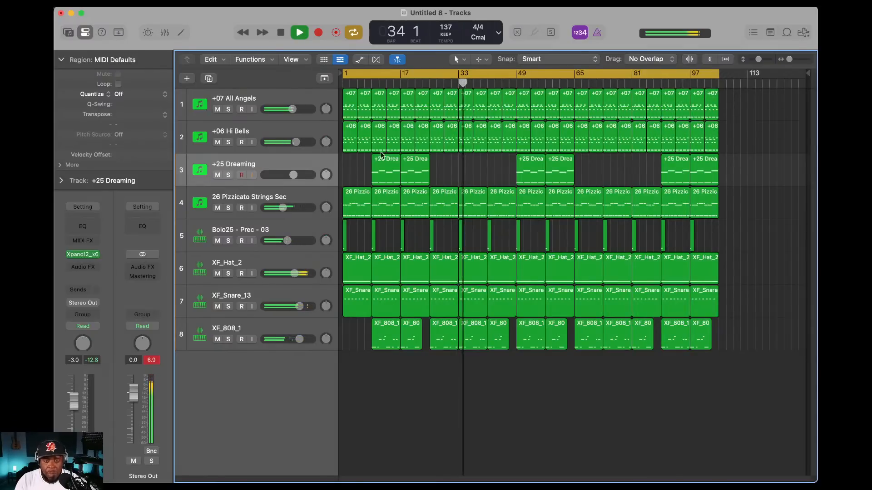
- Lower the Bolo25 - Prec volume to -7.0 dB and delete the 26 Pizzicato Strings Sec regions starting at bars 41 and 81
drag(287, 240, 286, 243)
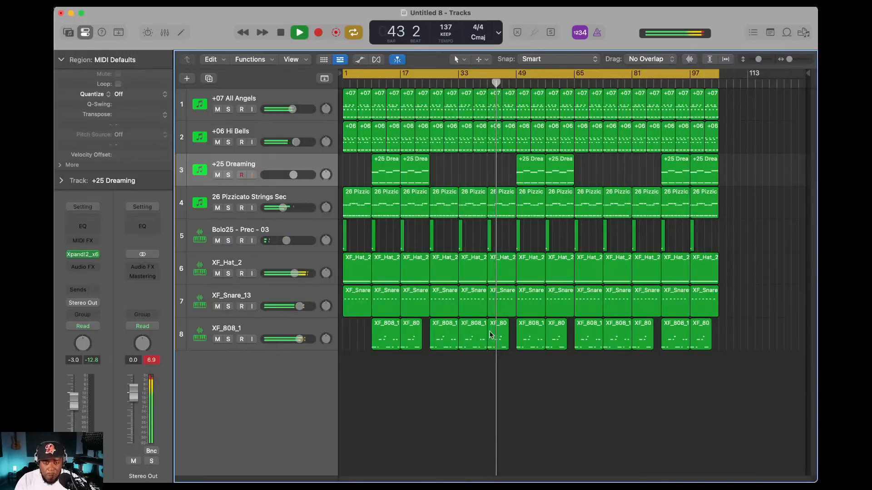
click(499, 207)
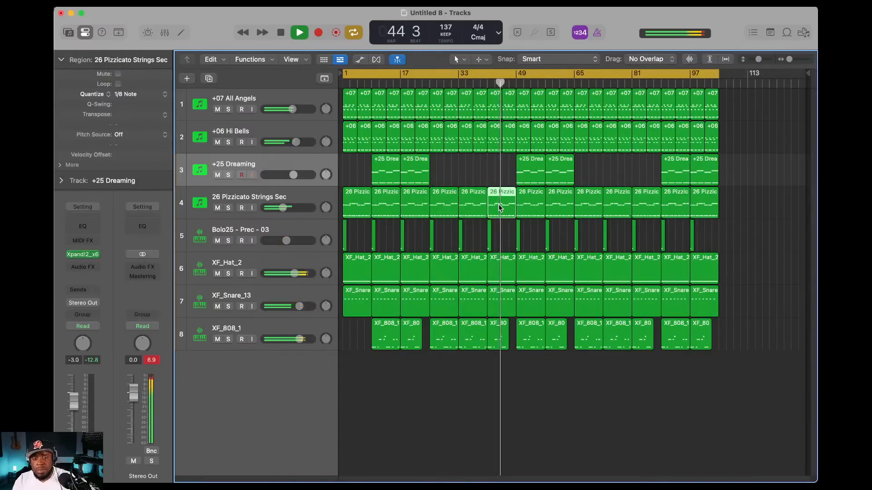
key(Delete)
click(640, 203)
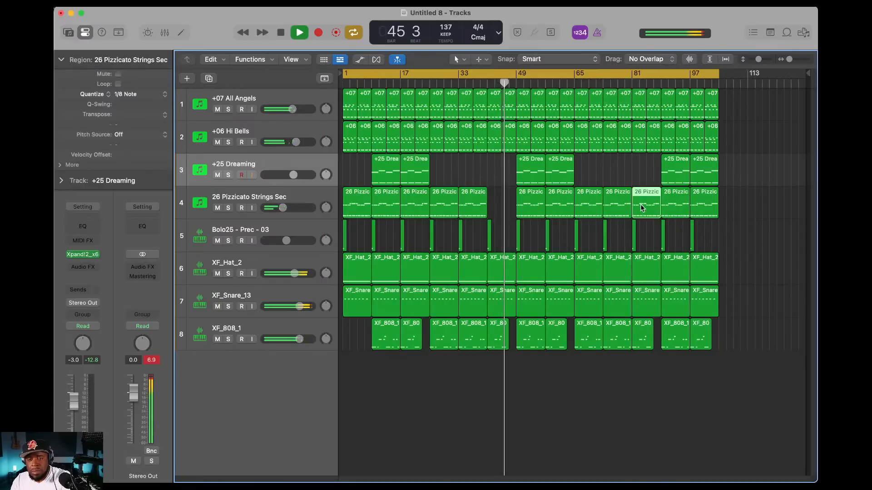
key(Delete)
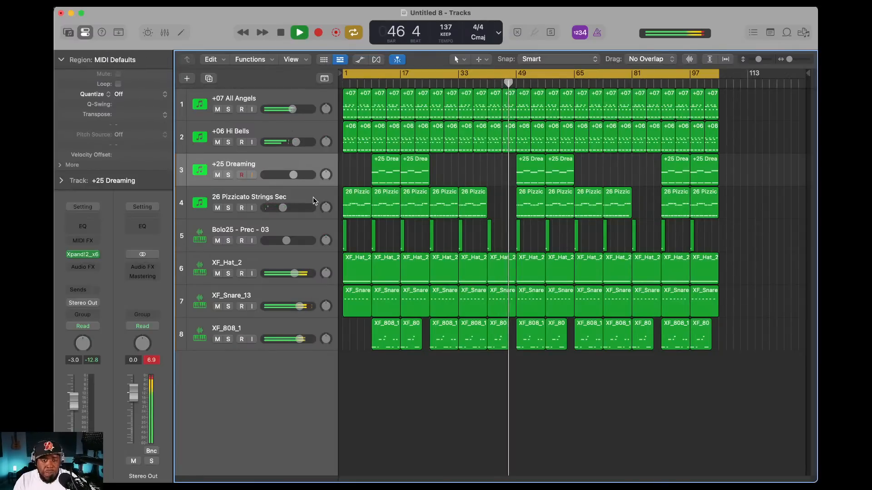
- Set the 26 Pizzicato Strings Sec track's volume to -9.4 dB and check the track levels in the mixer
click(283, 207)
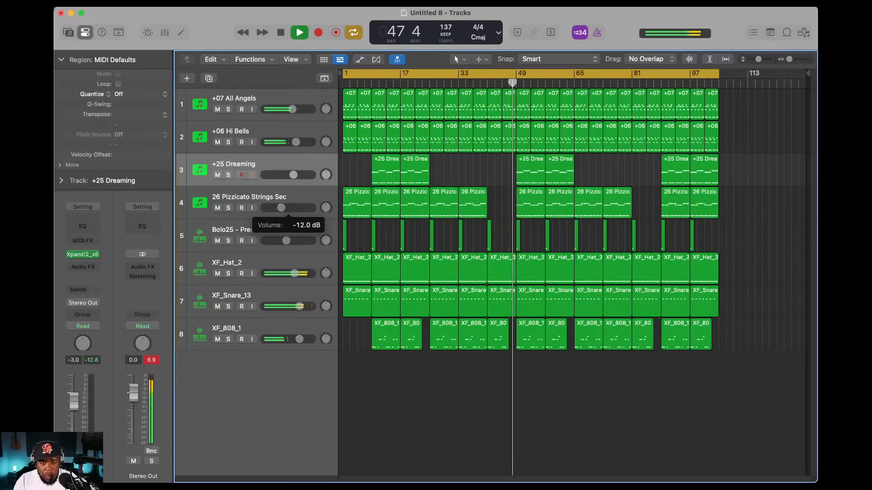
drag(281, 207, 281, 205)
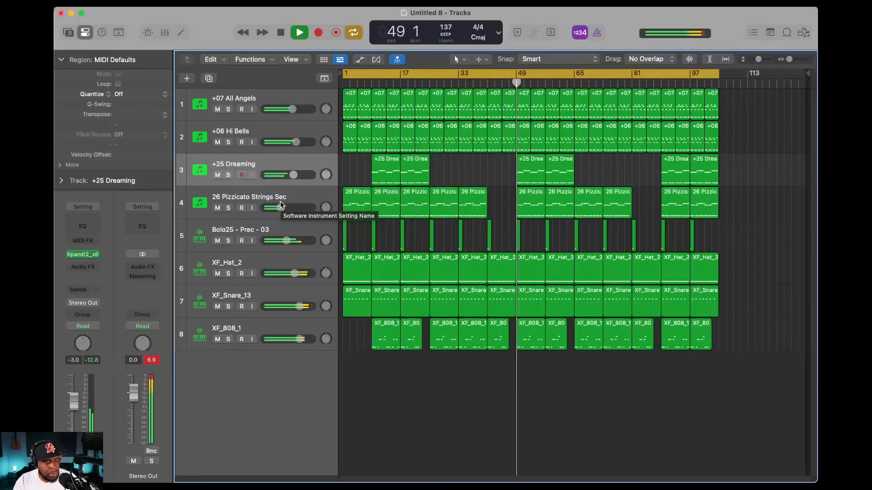
drag(281, 207, 289, 209)
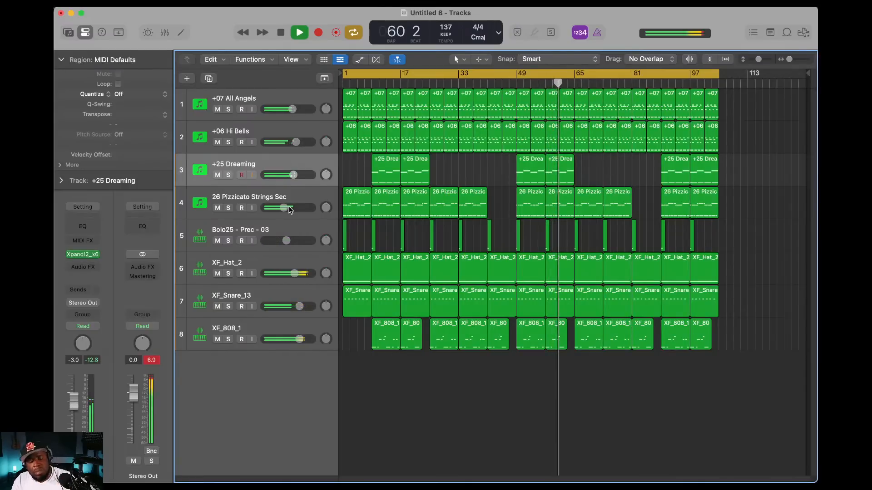
key(x)
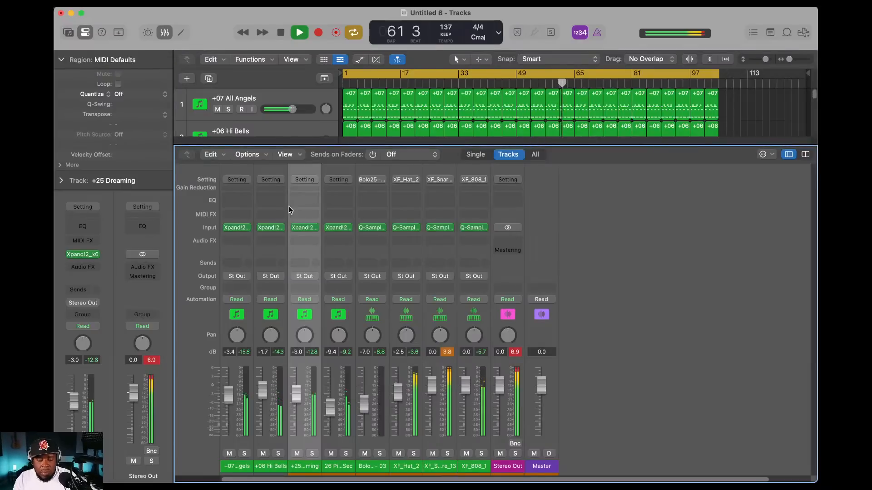
key(x)
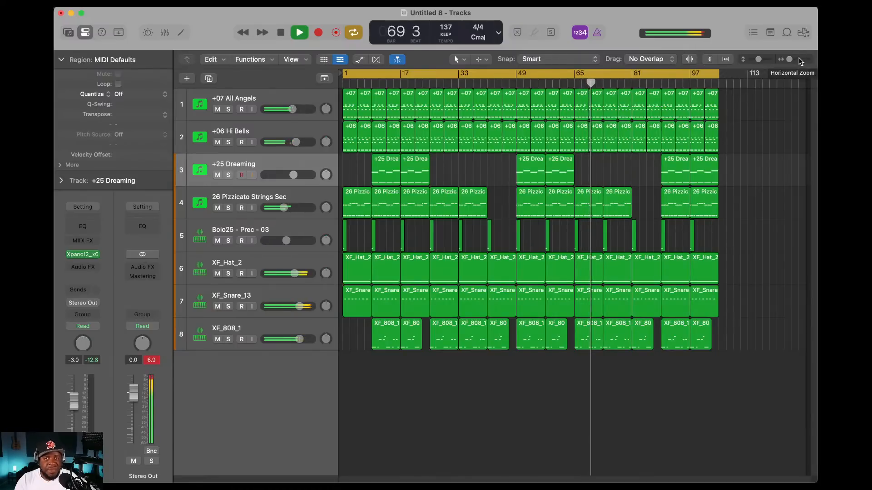
- Add Bolo Tag.wav from the Bolo Da Producer Kits folder on a new track at about bar 3, converting the file to the project sample rate
click(803, 32)
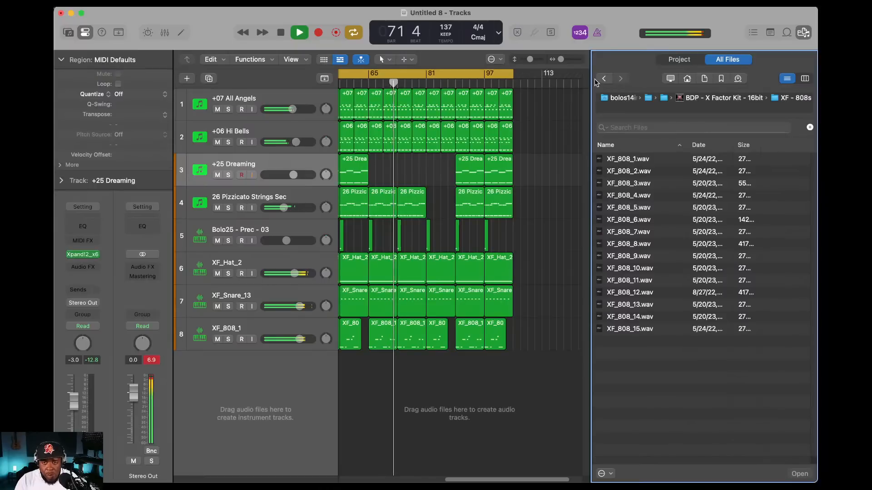
click(599, 80)
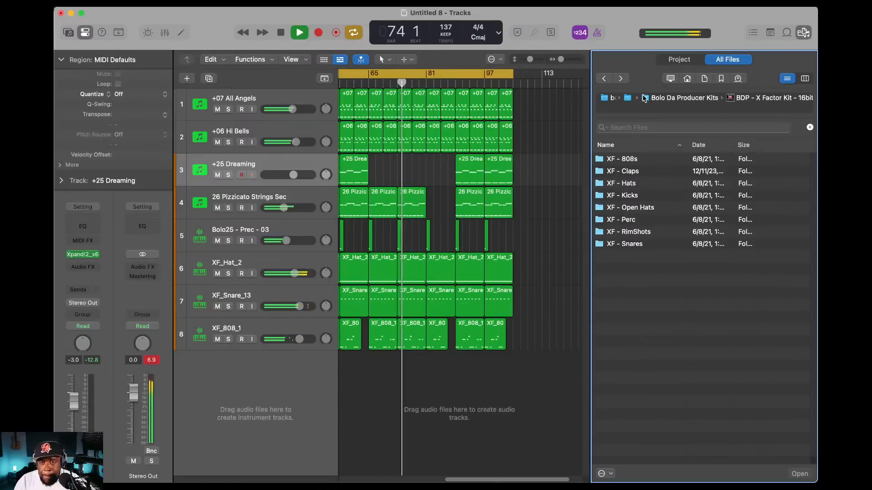
click(688, 99)
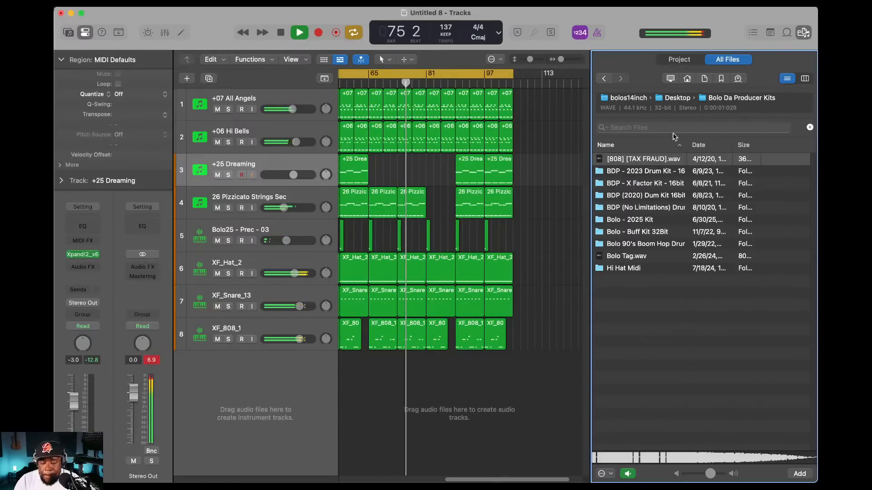
drag(623, 256, 349, 379)
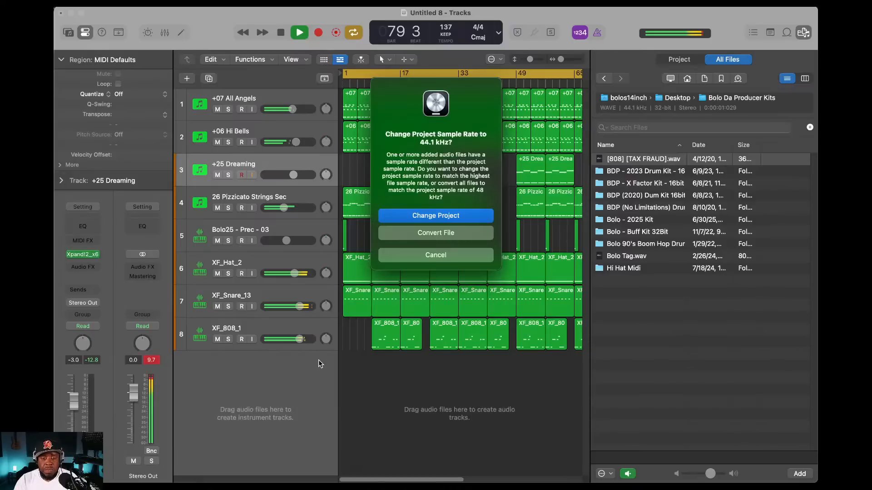
click(431, 235)
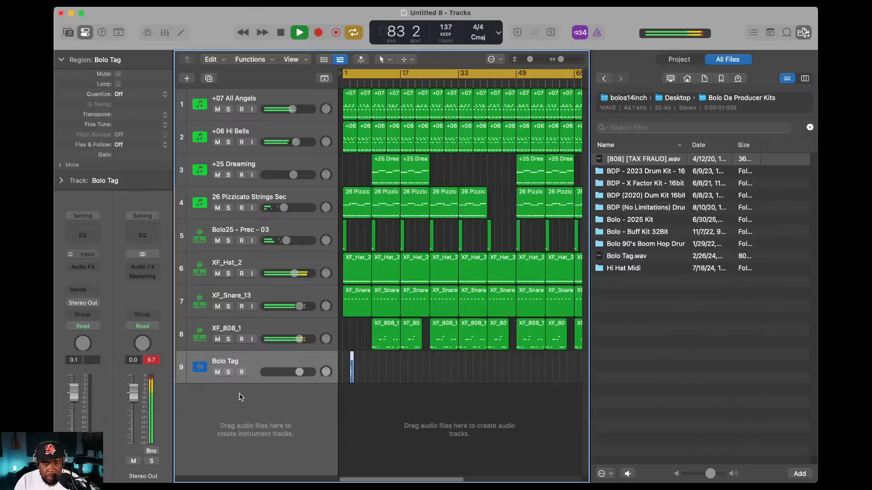
- Insert the mono Comeback Kid delay on the Bolo Tag track and lower the track's volume to -4.2 dB
click(96, 267)
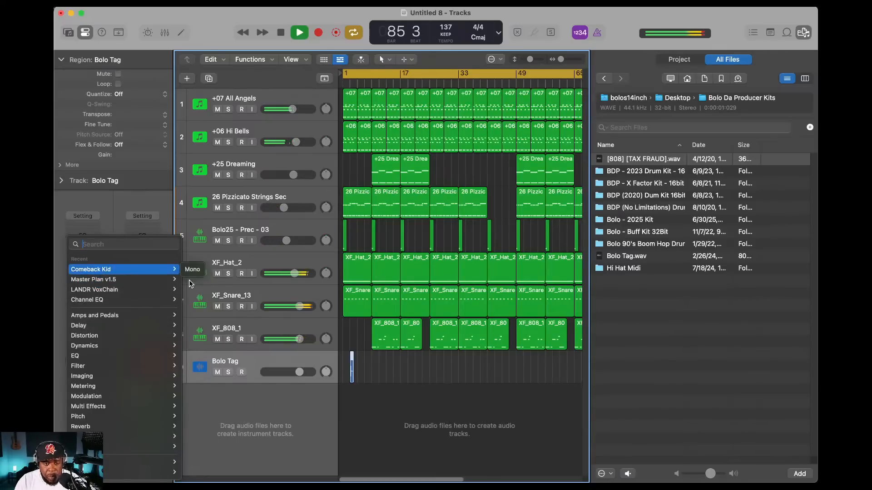
click(192, 270)
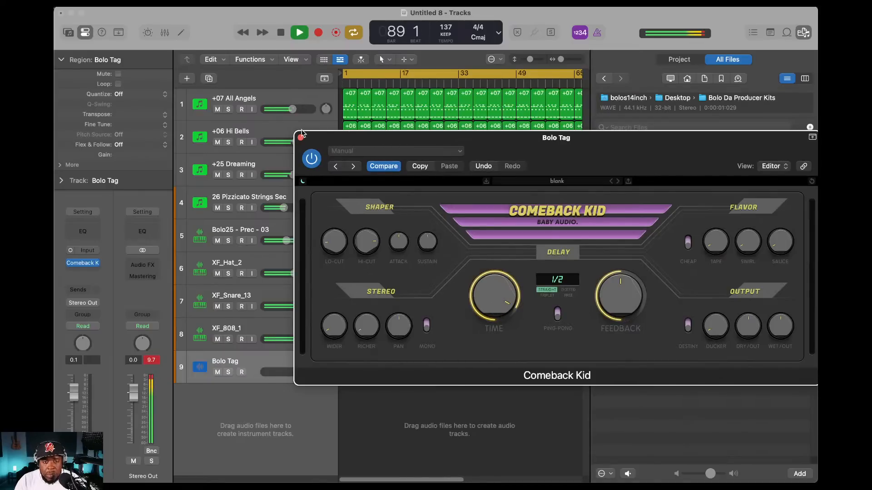
click(301, 137)
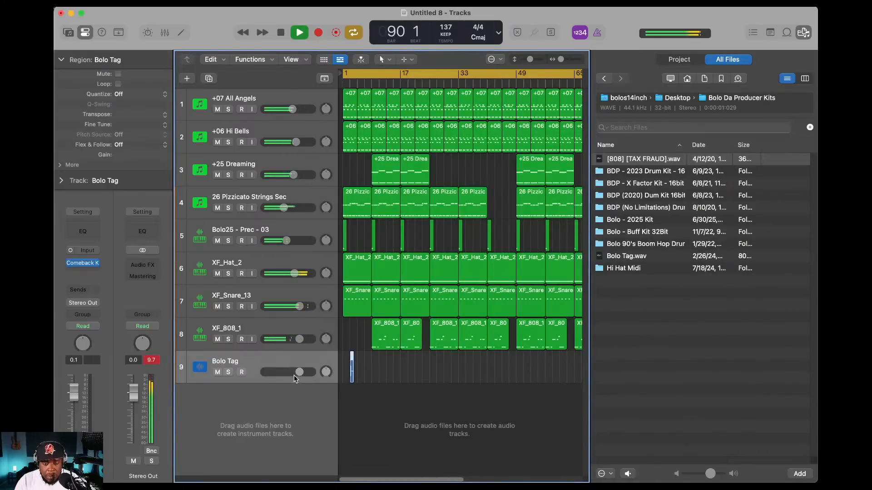
drag(296, 373, 293, 373)
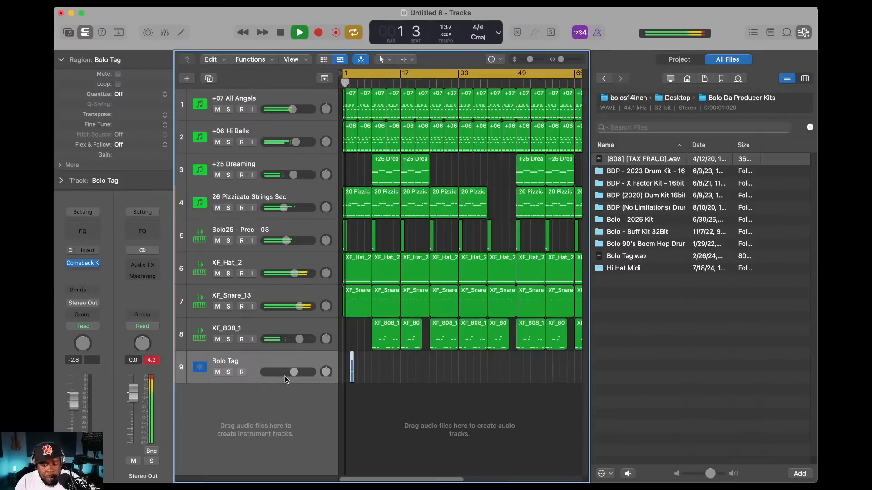
drag(294, 372, 289, 372)
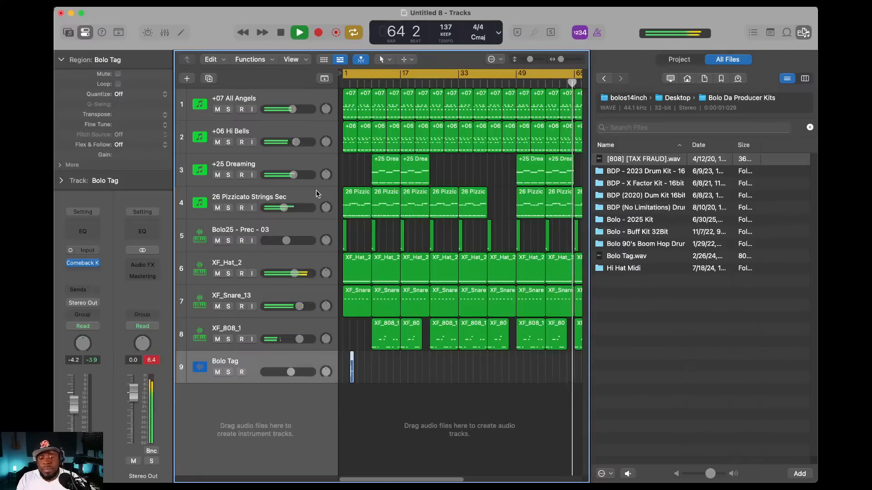
- Stop playback, save the project in the Logic folder as Bolo - Live Pizzy.logicx, and close the file browser
key(space)
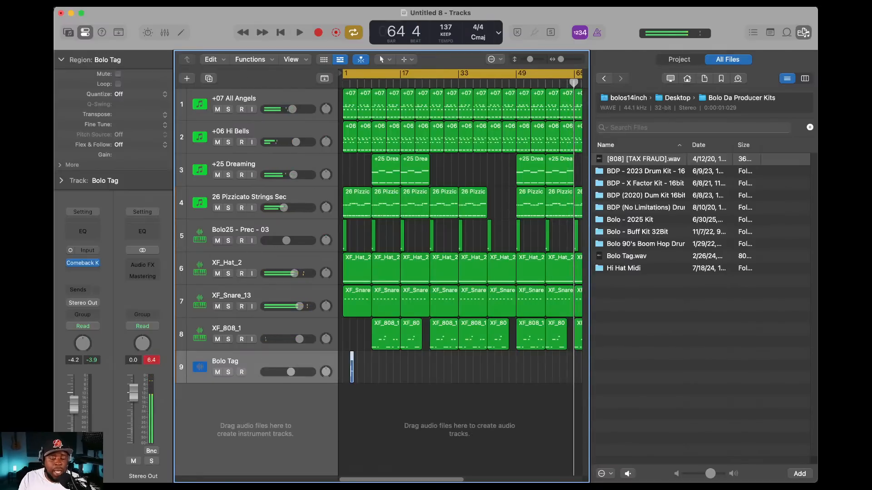
click(122, 3)
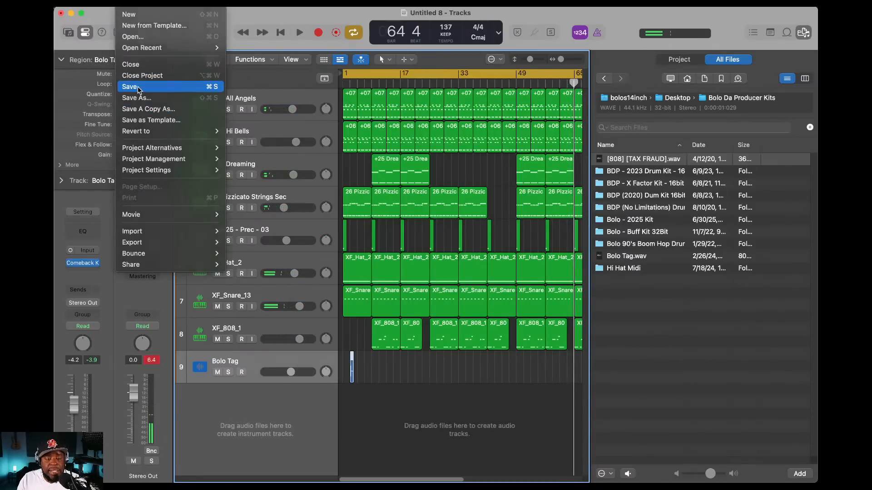
click(139, 88)
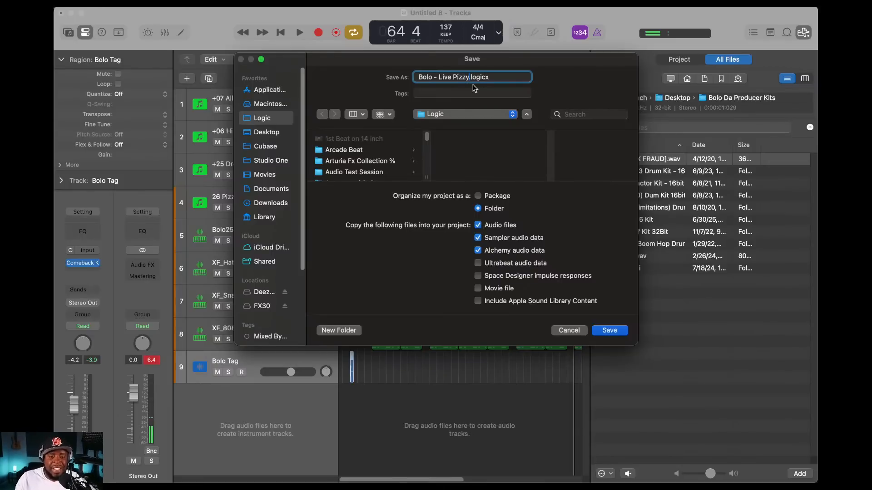
click(610, 332)
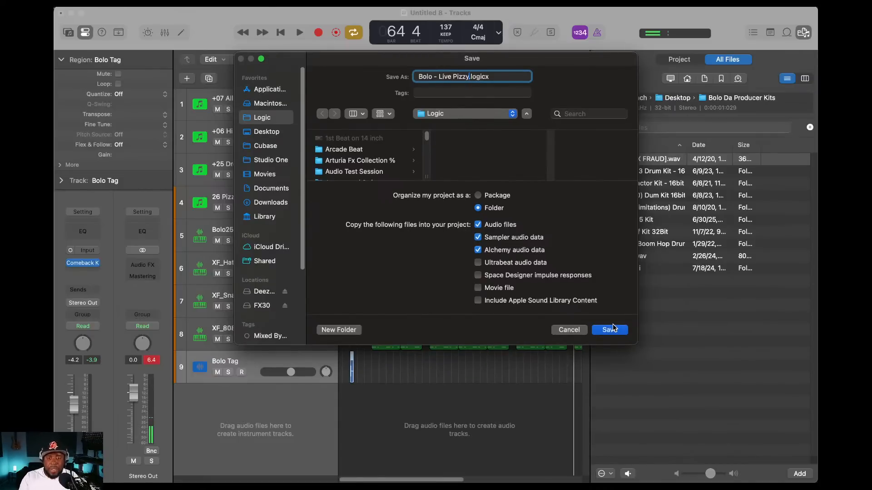
click(610, 330)
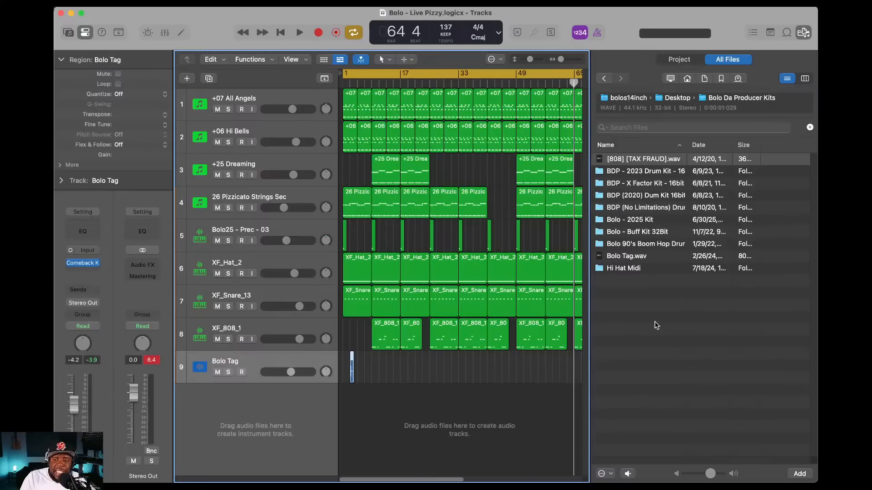
click(803, 33)
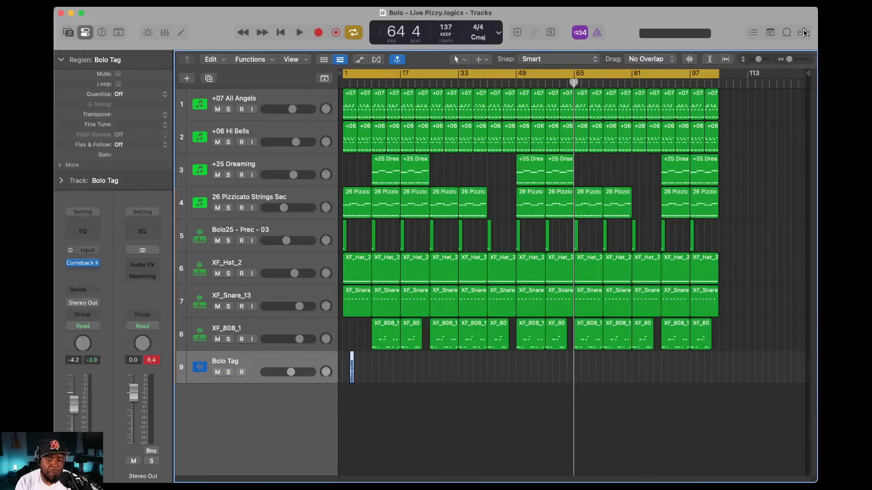
key(a)
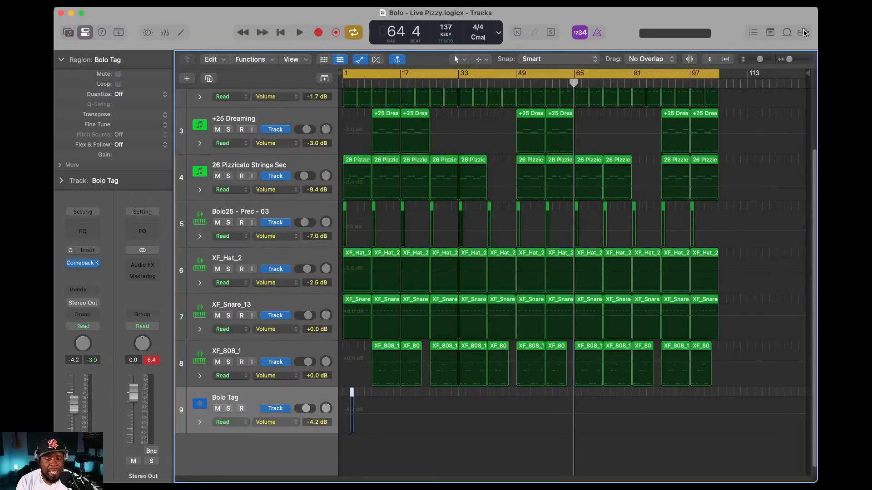
key(a)
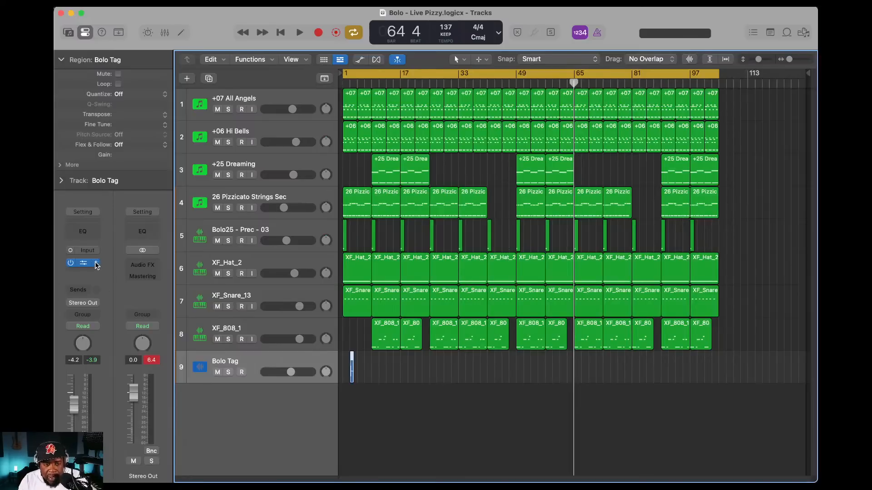
click(156, 272)
mouse_move(166, 459)
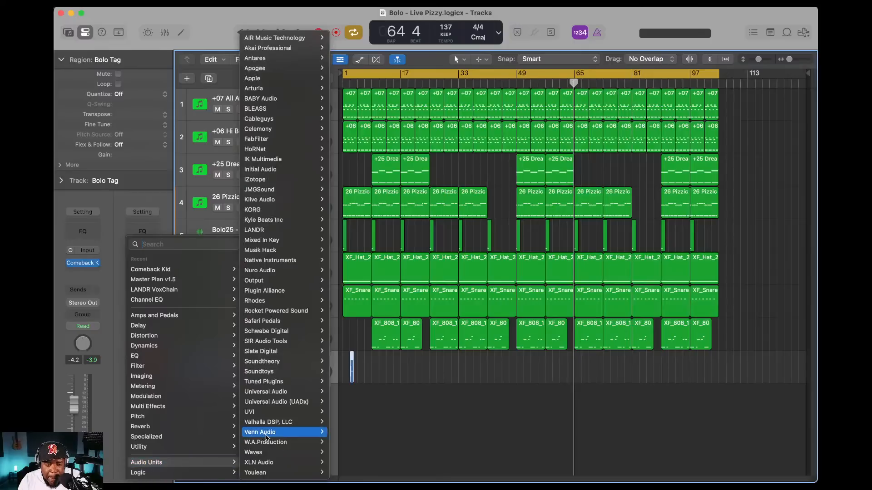
mouse_move(278, 402)
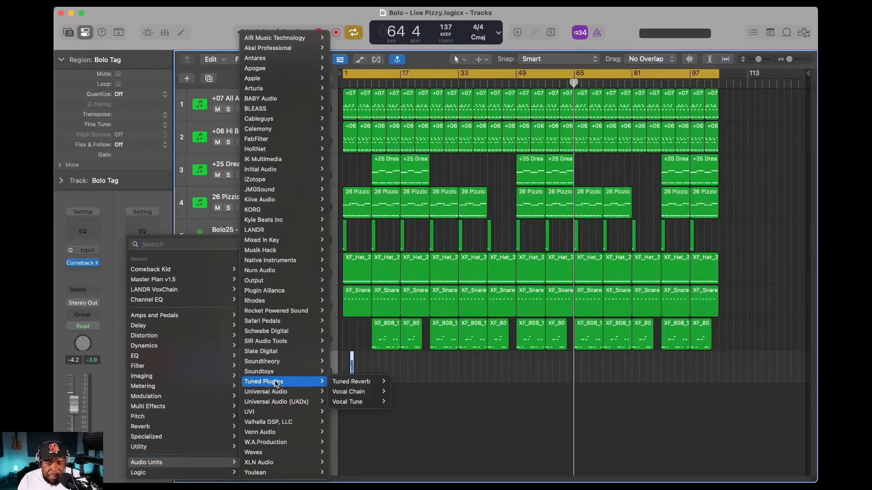
mouse_move(280, 342)
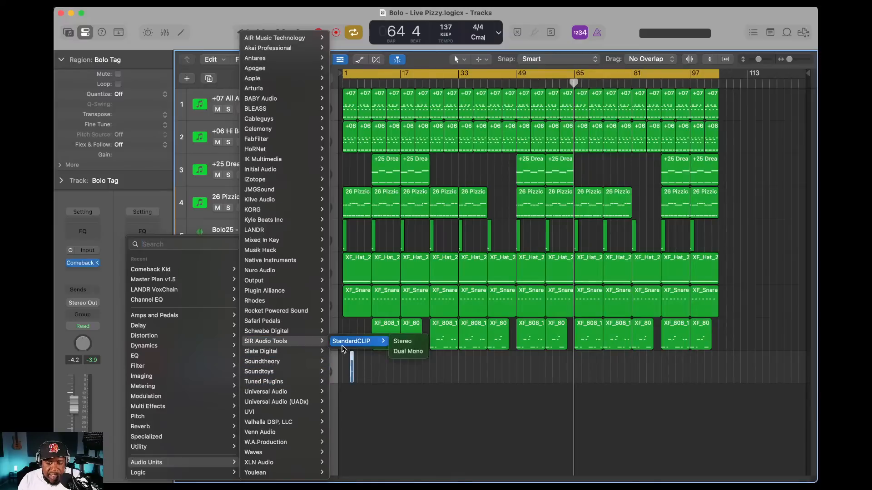
click(400, 449)
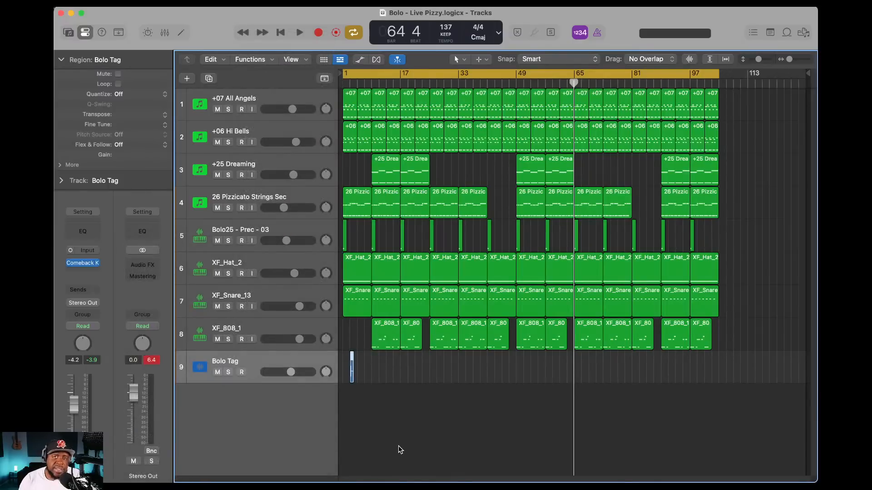